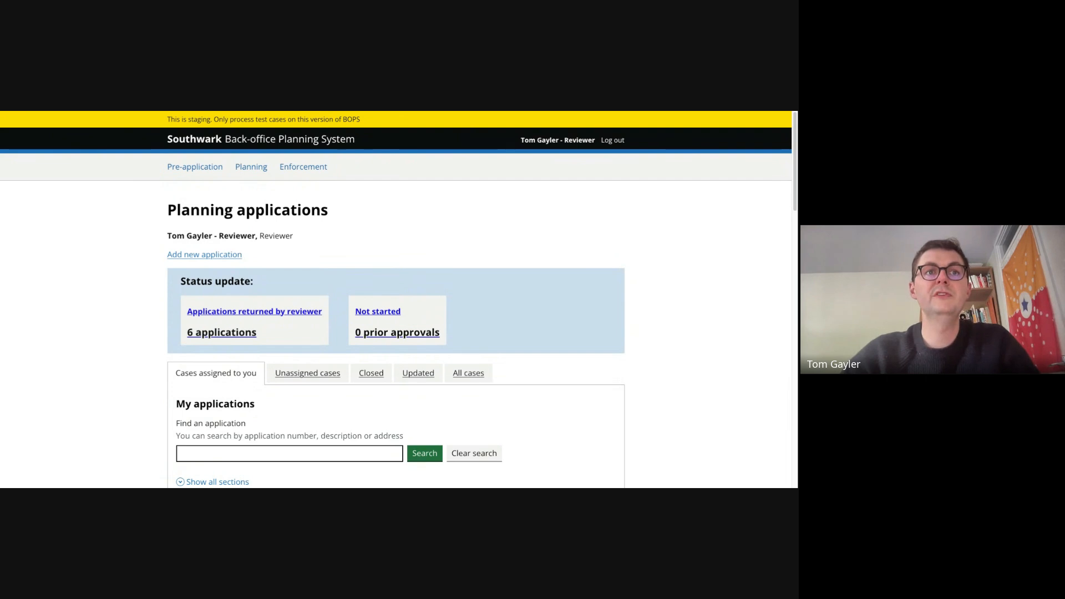
Open the not-started householder (HAPP) application from the cases assigned to you.
scroll(396, 299, down, 4)
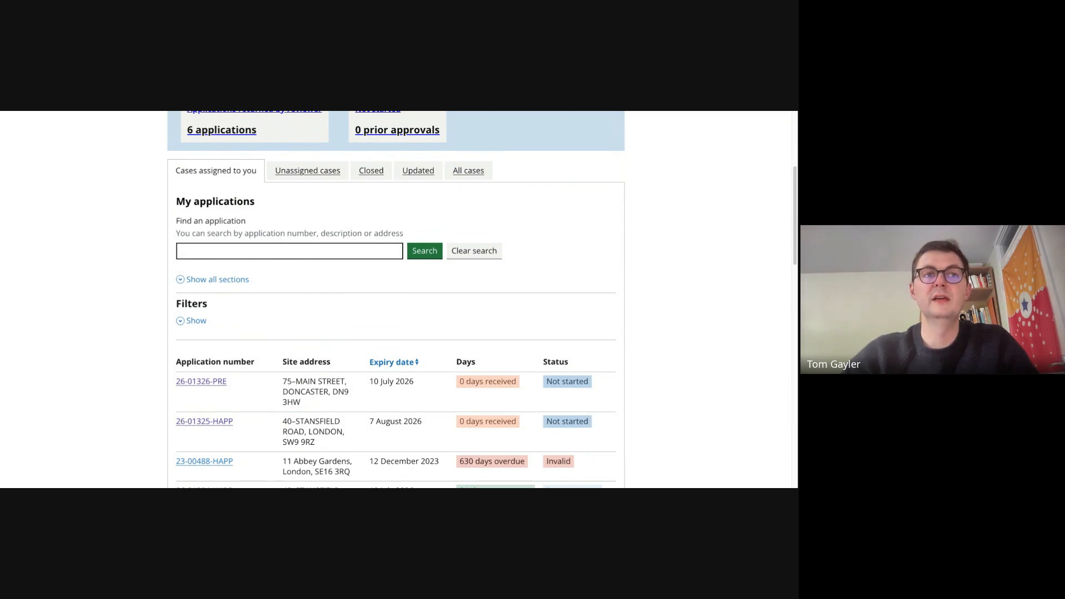
scroll(396, 299, down, 1)
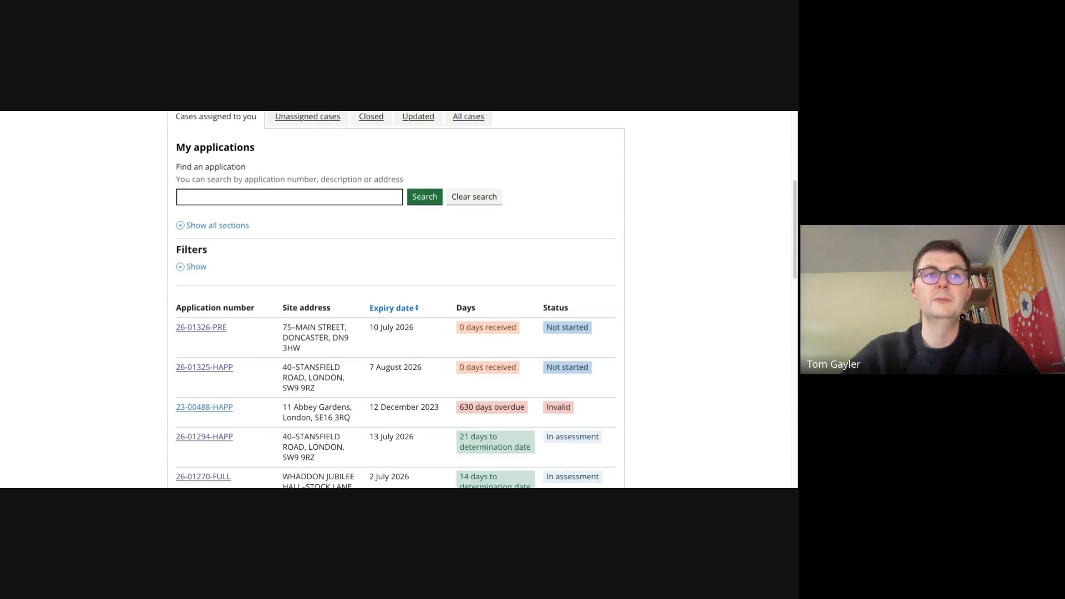
click(209, 370)
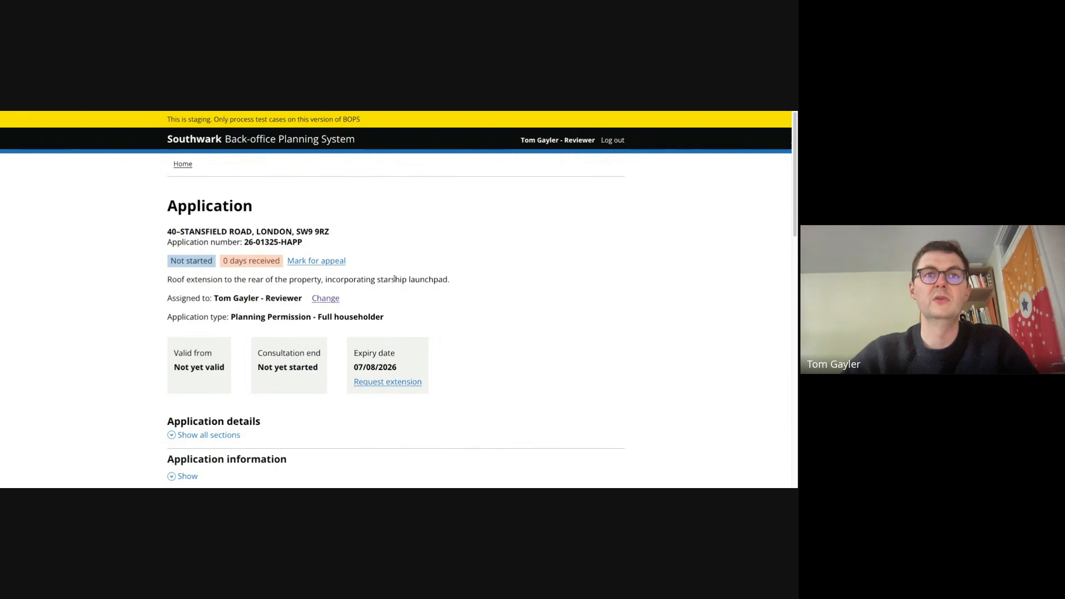
Look over the application's summary and stages, and open the Check and validate tasks.
scroll(515, 308, down, 1)
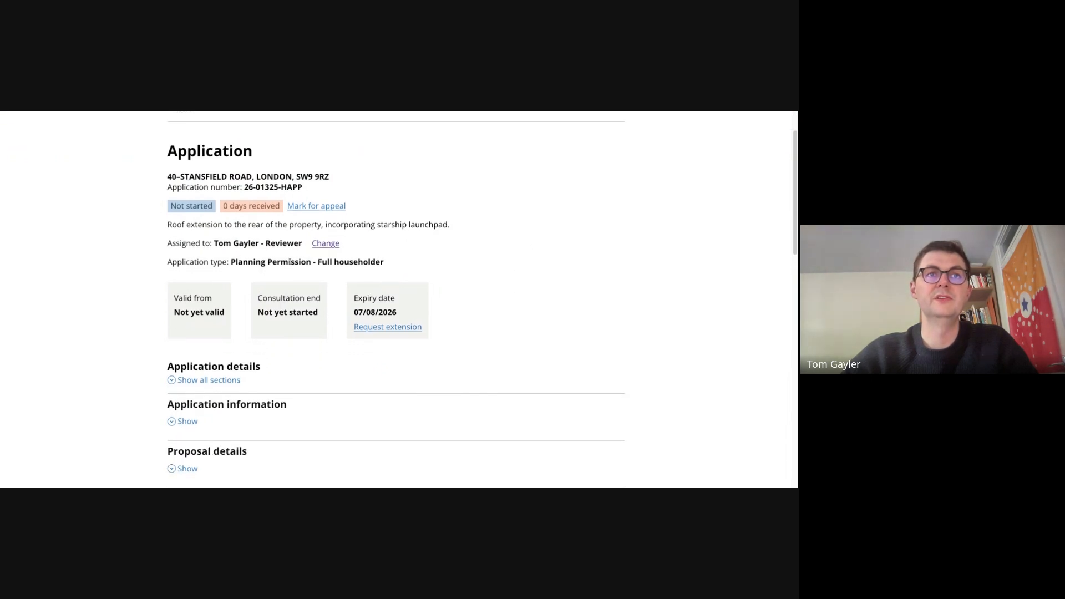
scroll(455, 271, down, 1)
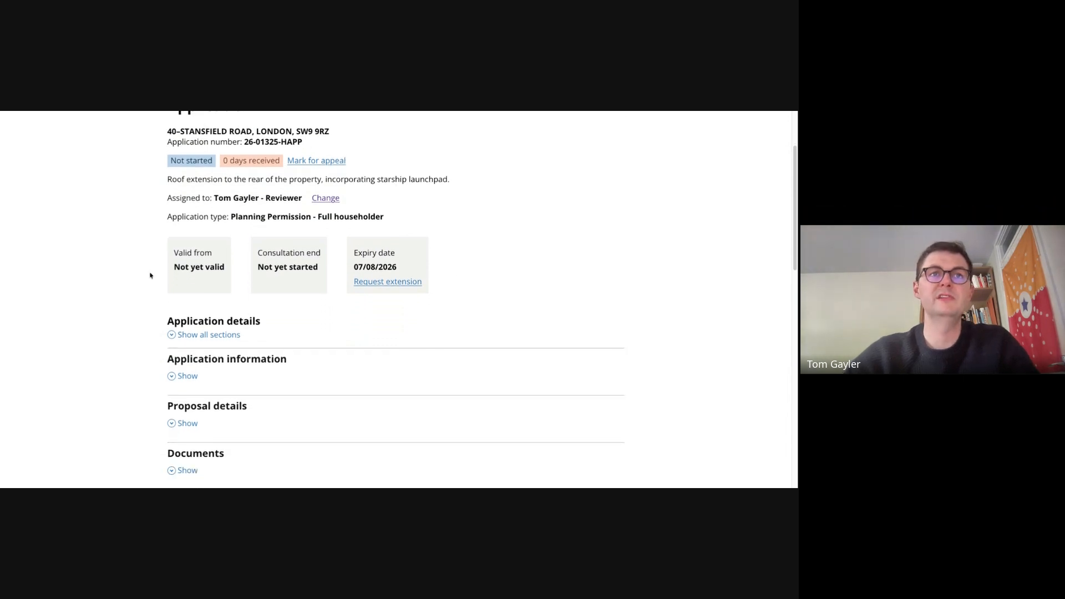
scroll(453, 254, down, 3)
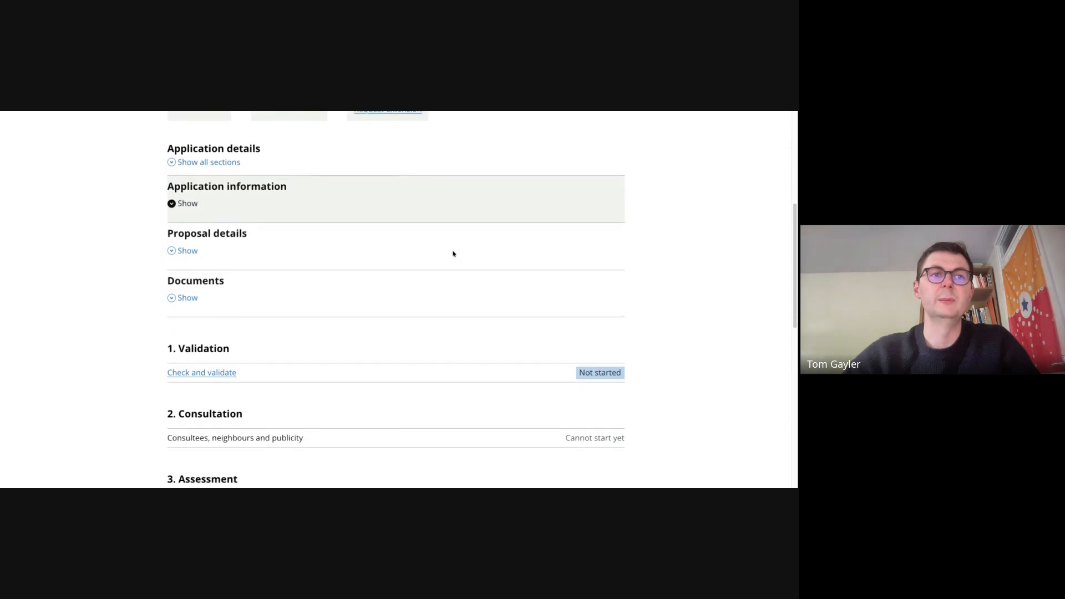
scroll(396, 300, up, 4)
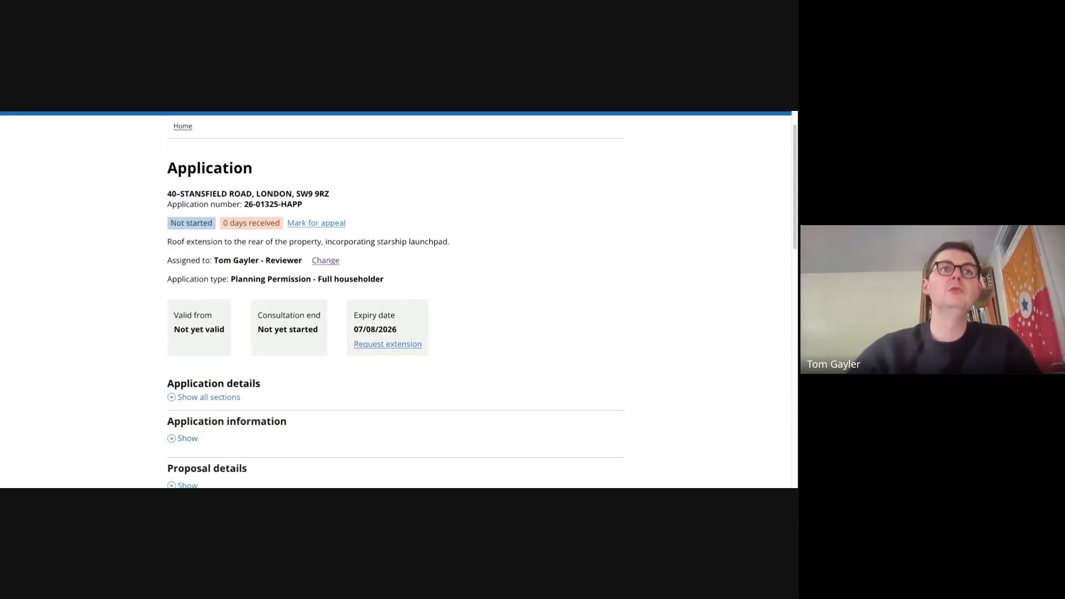
scroll(396, 299, down, 6)
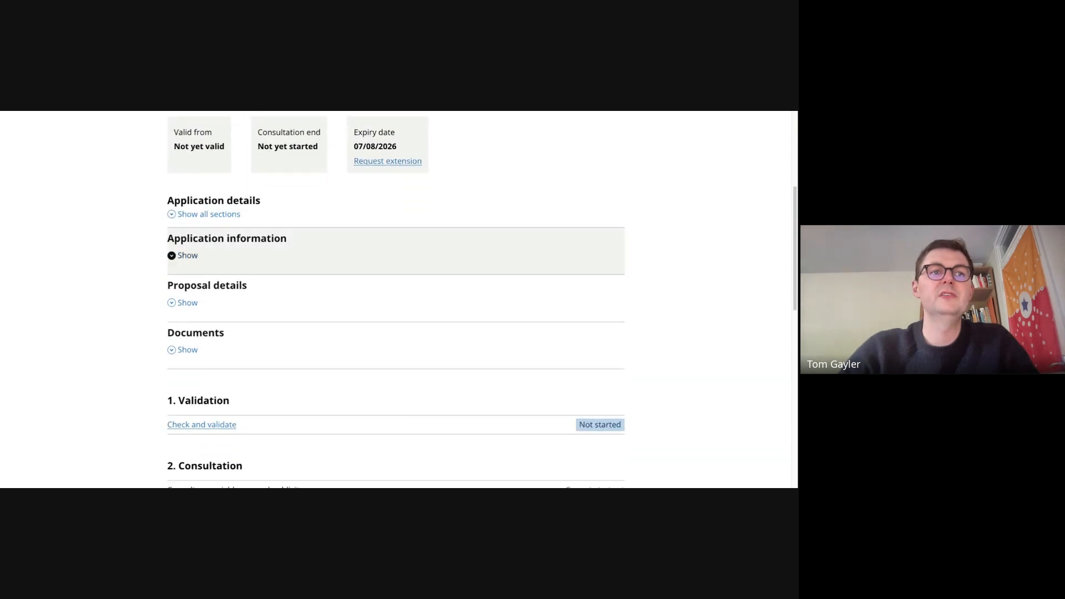
scroll(290, 316, down, 1)
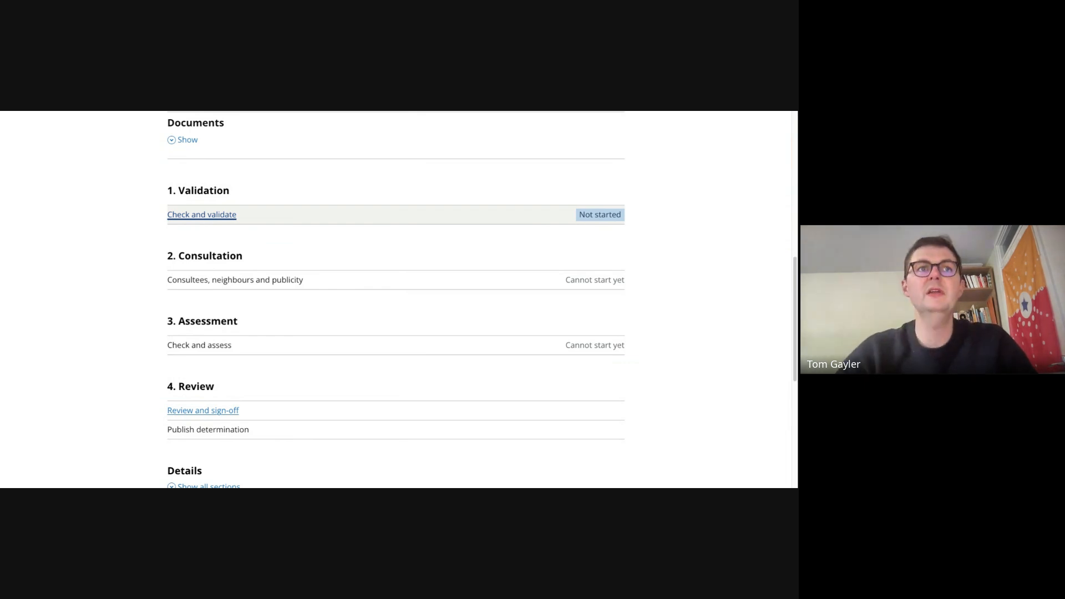
click(202, 215)
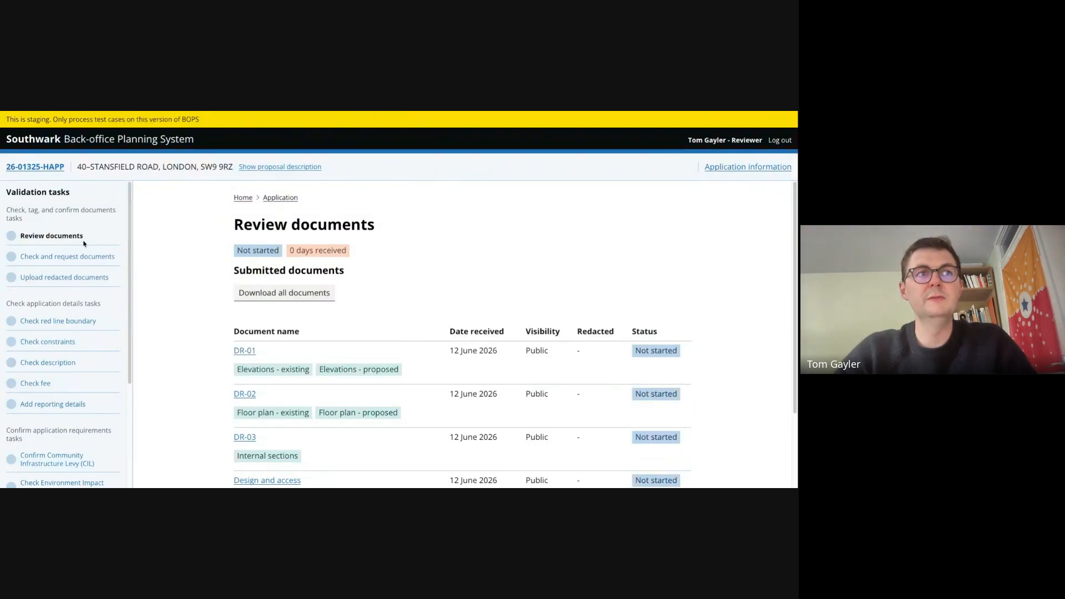
Look through the validation task list and open submitted document DR-01 for review.
scroll(81, 373, down, 1)
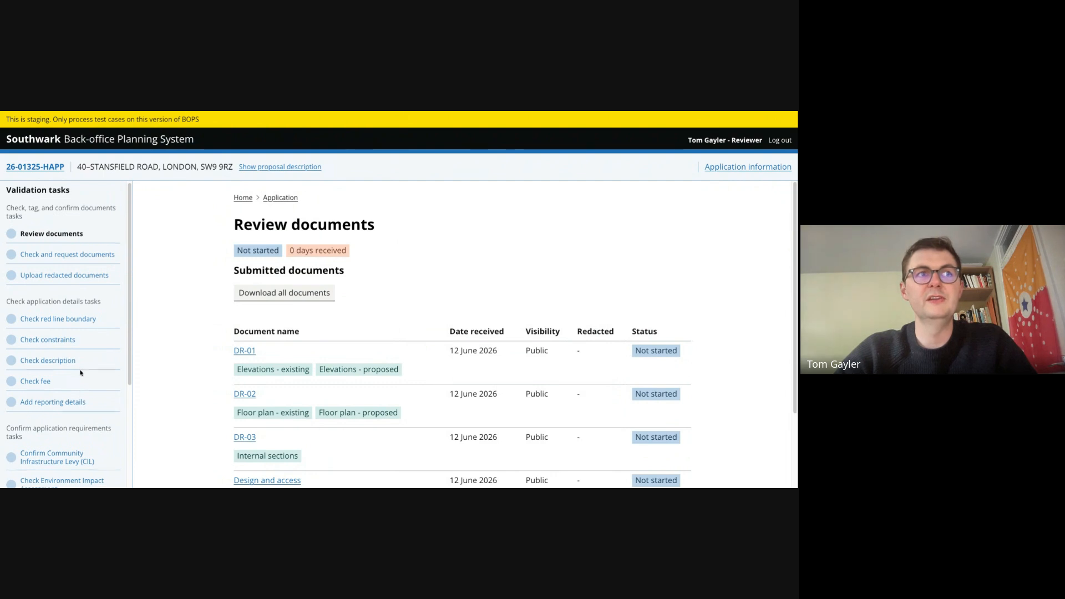
scroll(81, 373, down, 3)
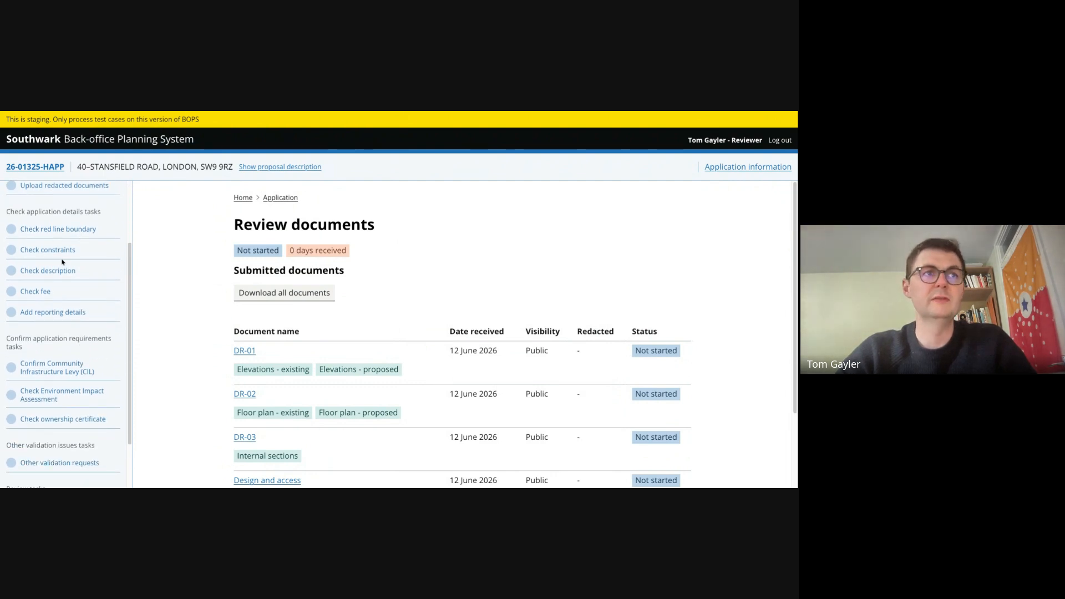
scroll(56, 300, down, 2)
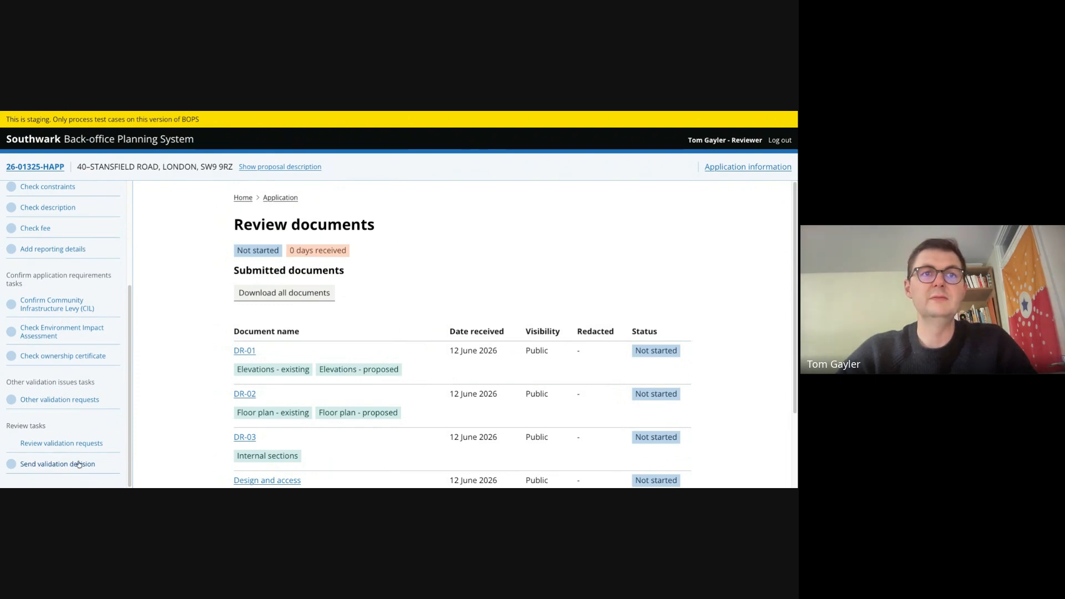
scroll(42, 291, up, 5)
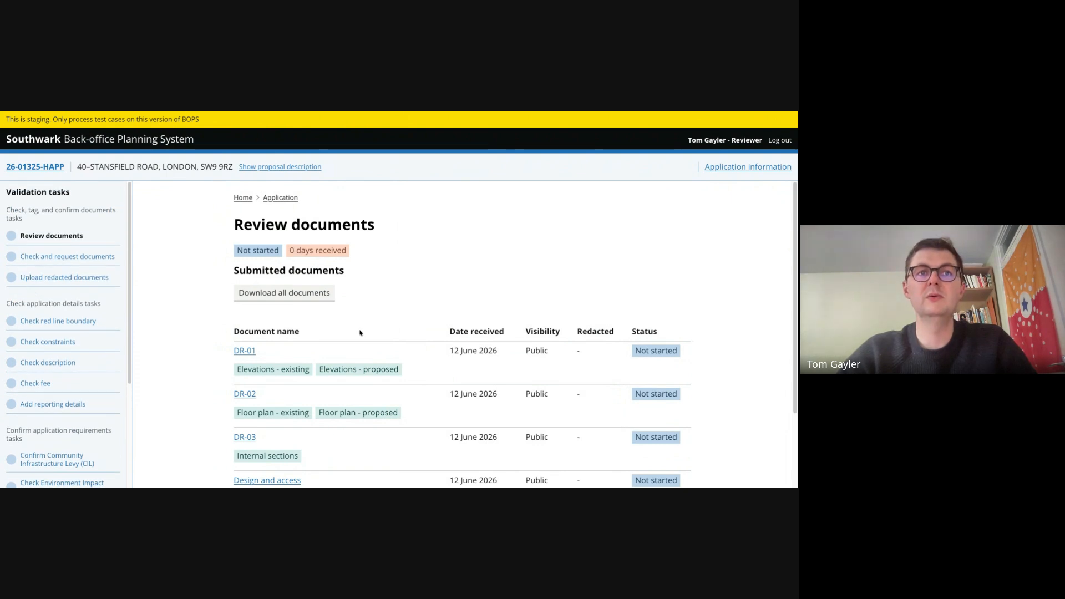
scroll(417, 314, down, 3)
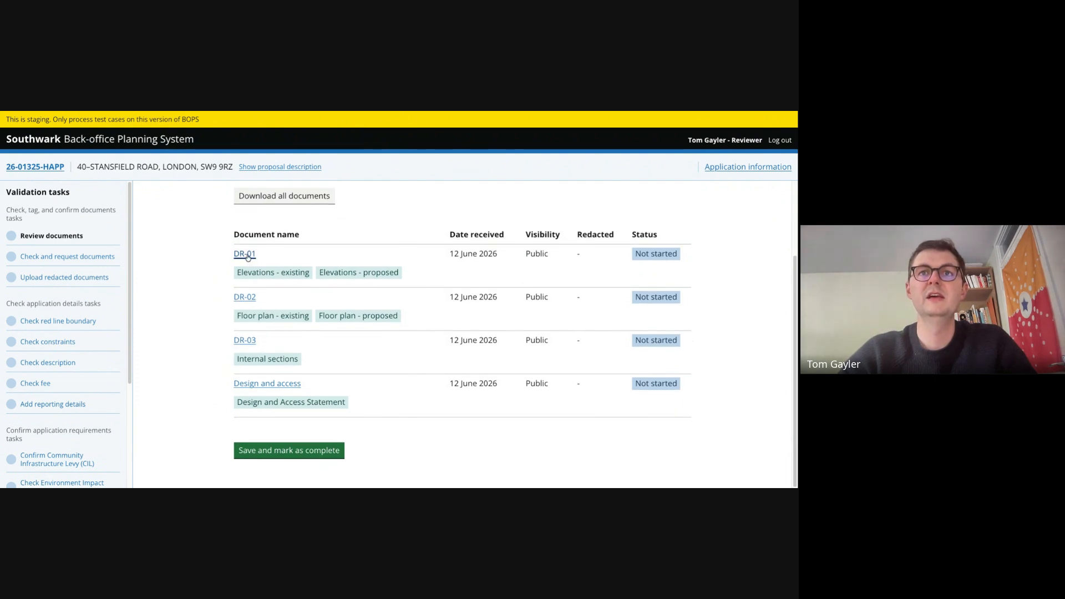
click(248, 256)
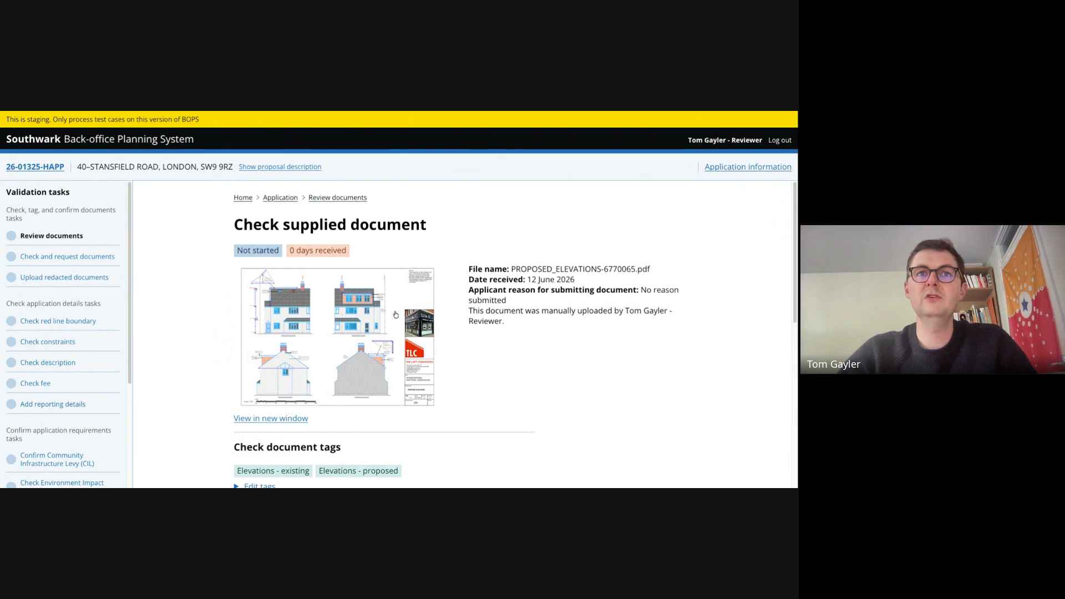
Check the tags, drawing number and sharing settings of DR-01, mark the document as valid and save it.
scroll(396, 314, down, 1)
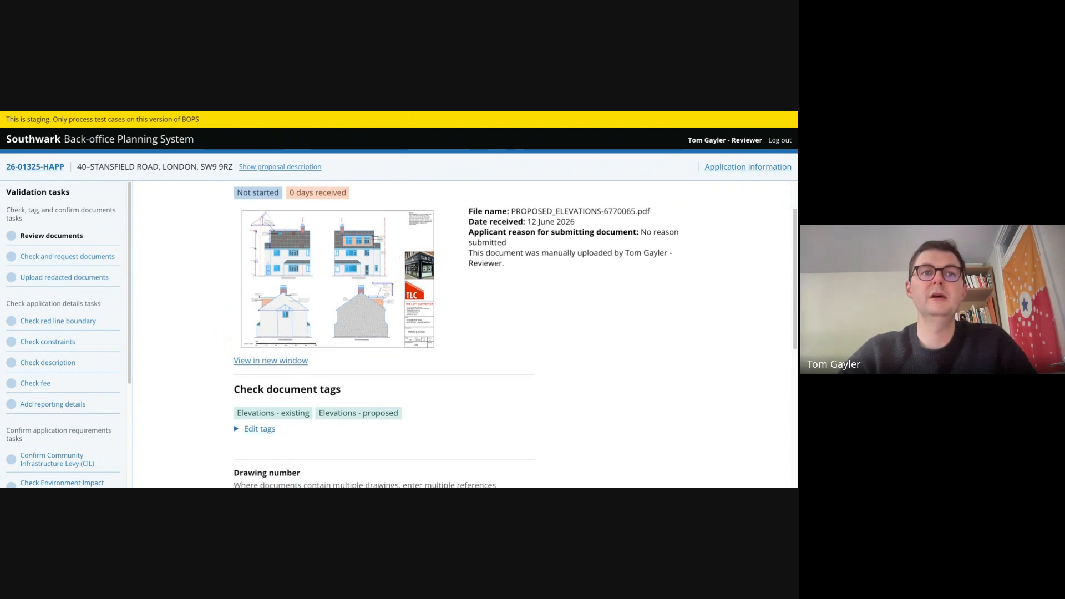
scroll(383, 382, down, 2)
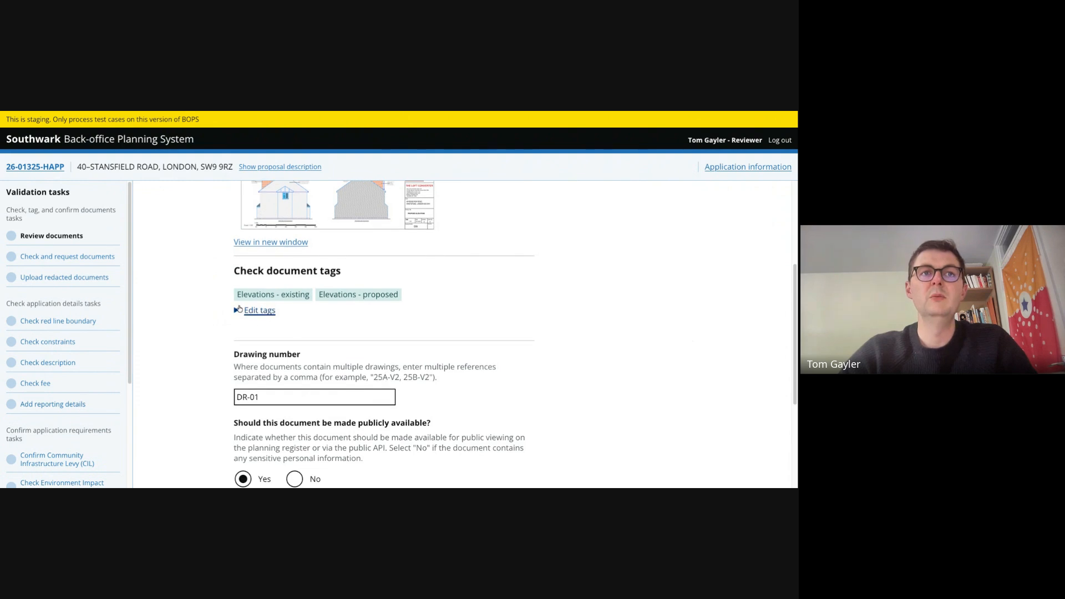
scroll(314, 360, down, 2)
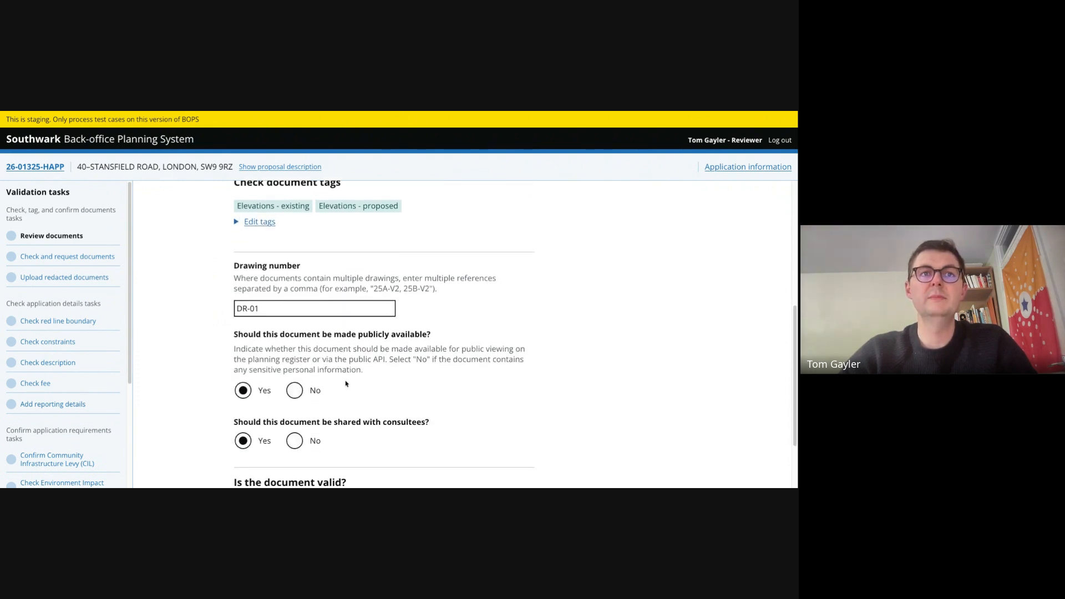
scroll(345, 382, down, 2)
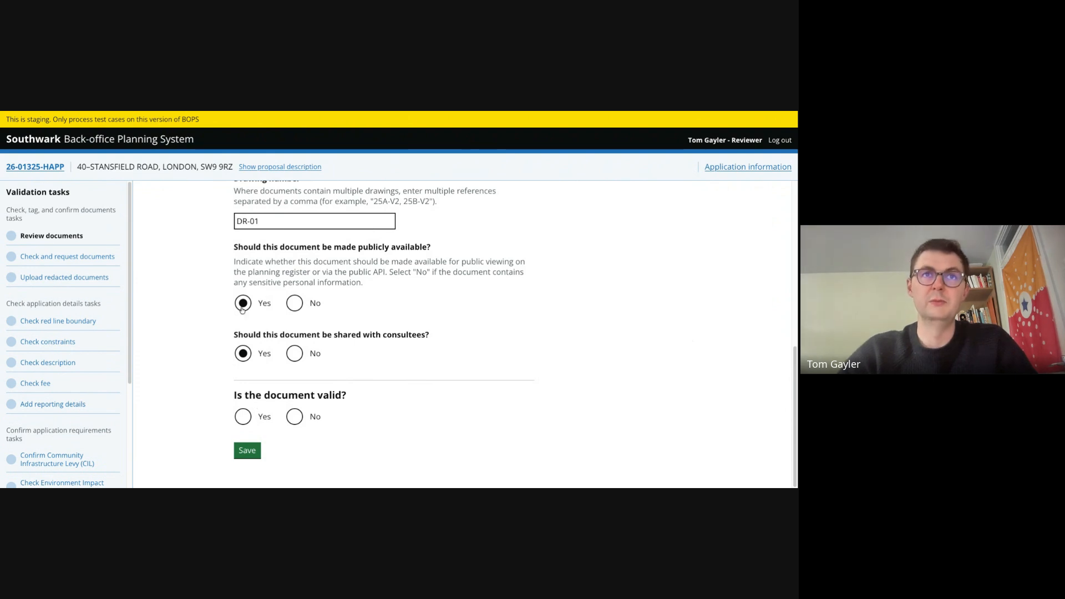
click(244, 416)
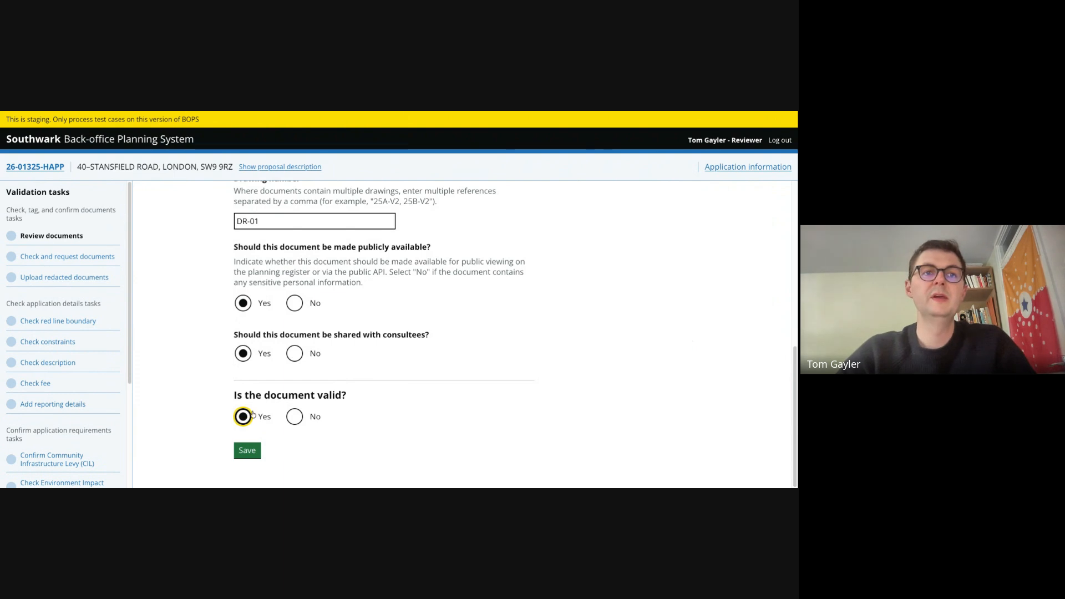
click(255, 452)
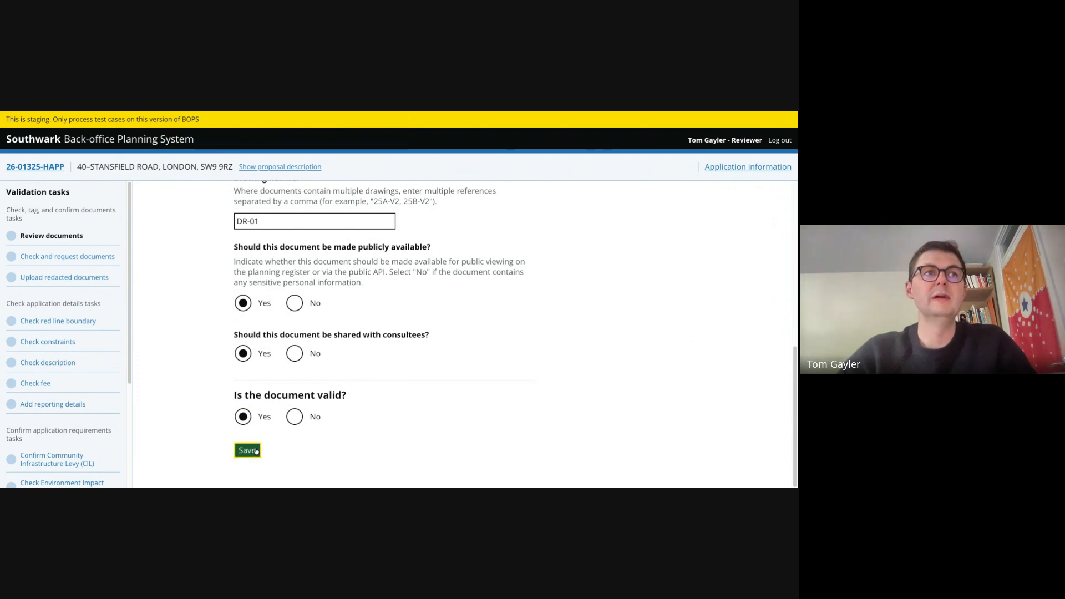
Open submitted document DR-02 and check its floor plan preview, tags and sharing settings.
scroll(305, 326, down, 2)
scroll(305, 326, down, 1)
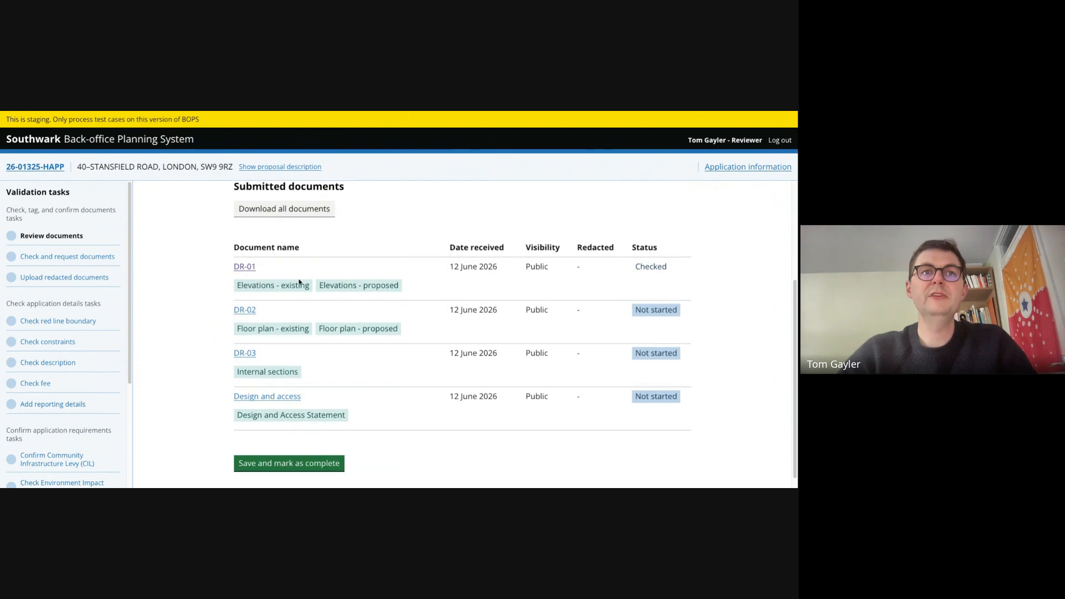
click(251, 315)
scroll(376, 257, down, 3)
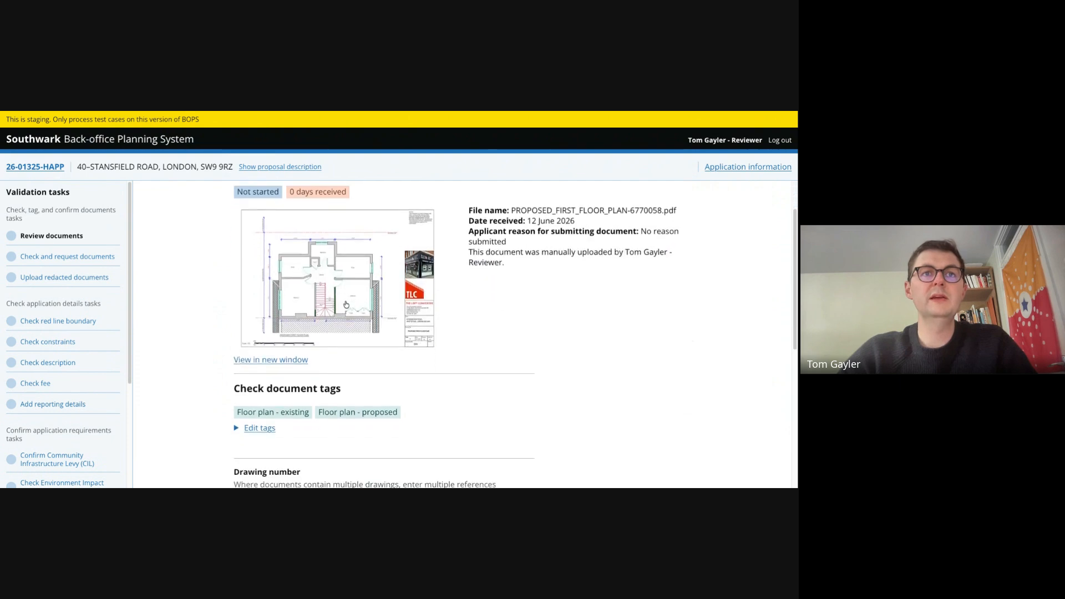
scroll(382, 254, up, 1)
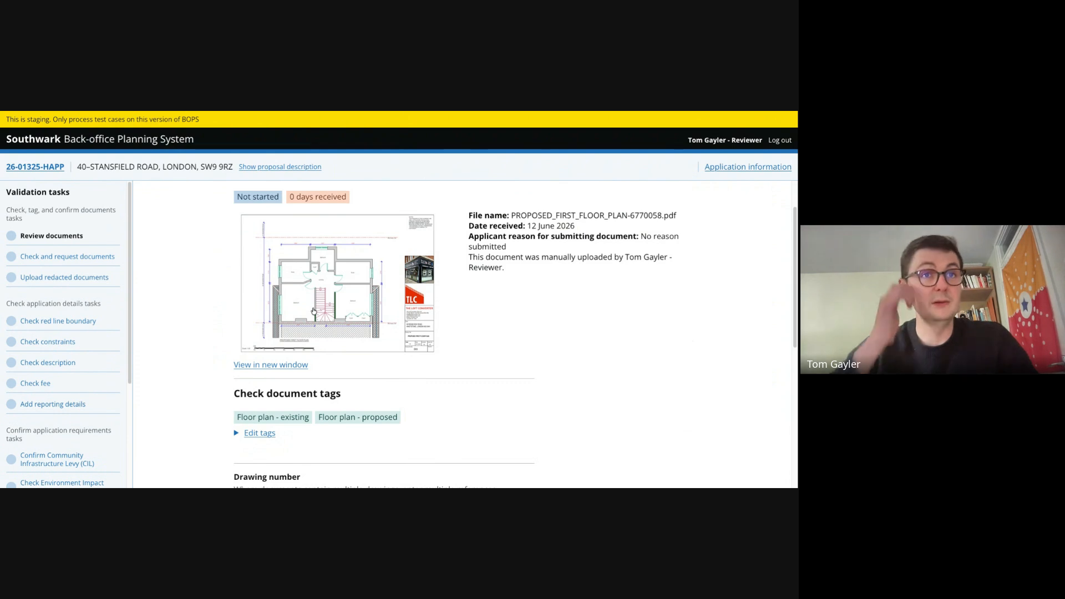
scroll(313, 310, down, 5)
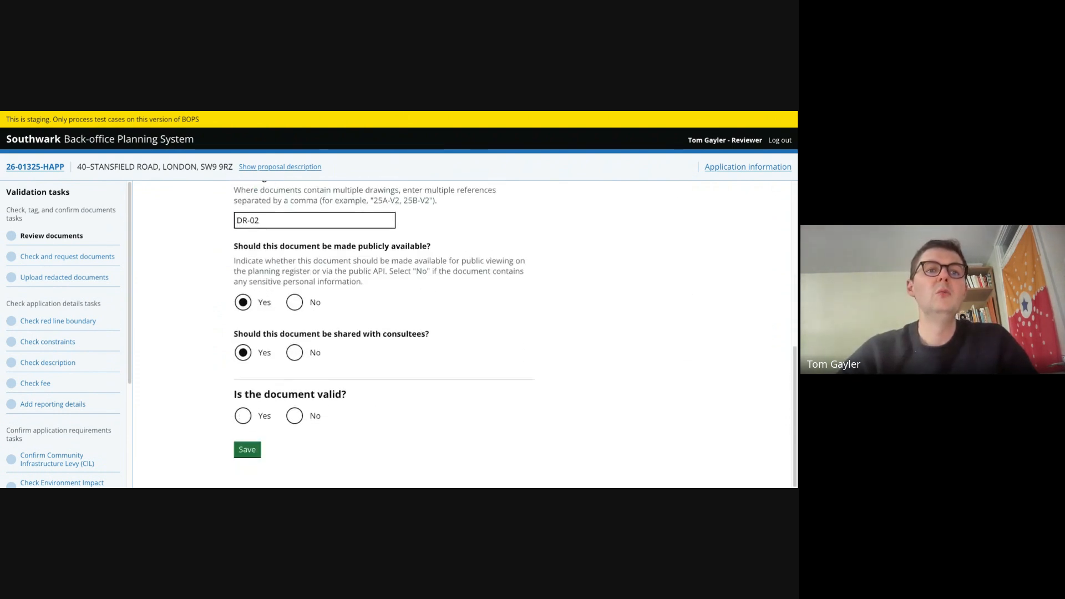
Mark DR-02 as not valid with the issue "Please label materials used for exterior cladding" and save it.
click(295, 417)
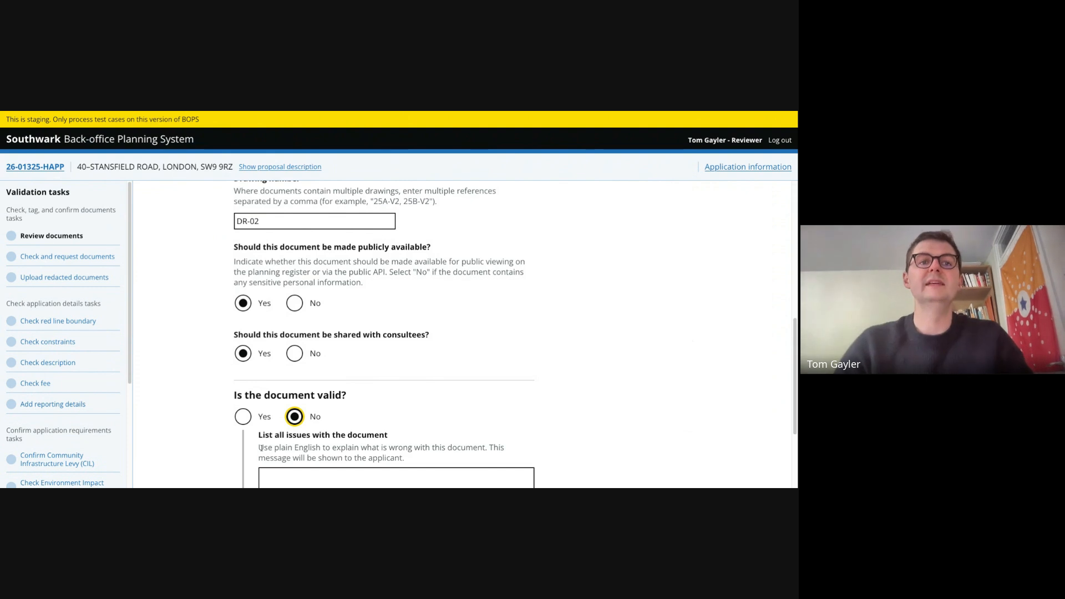
scroll(261, 448, down, 1)
click(314, 417)
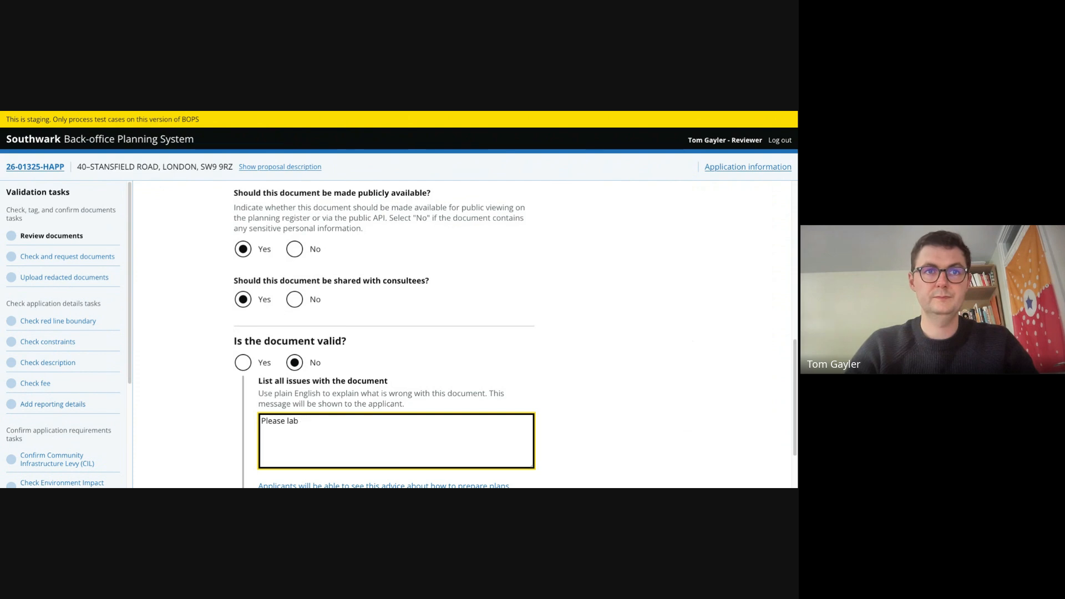
text(Please label materials)
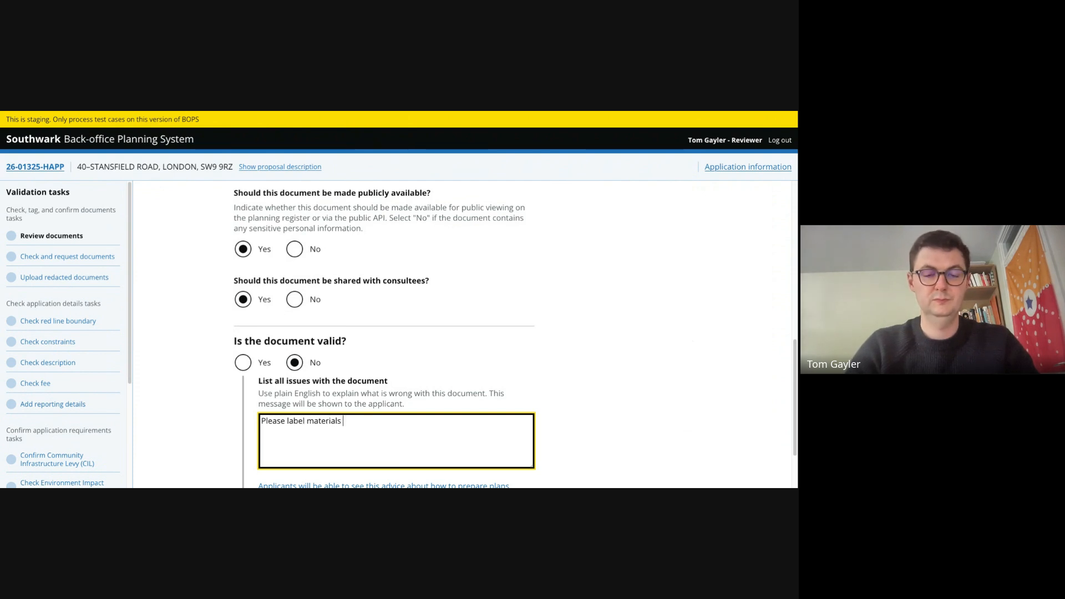
text( used for exte)
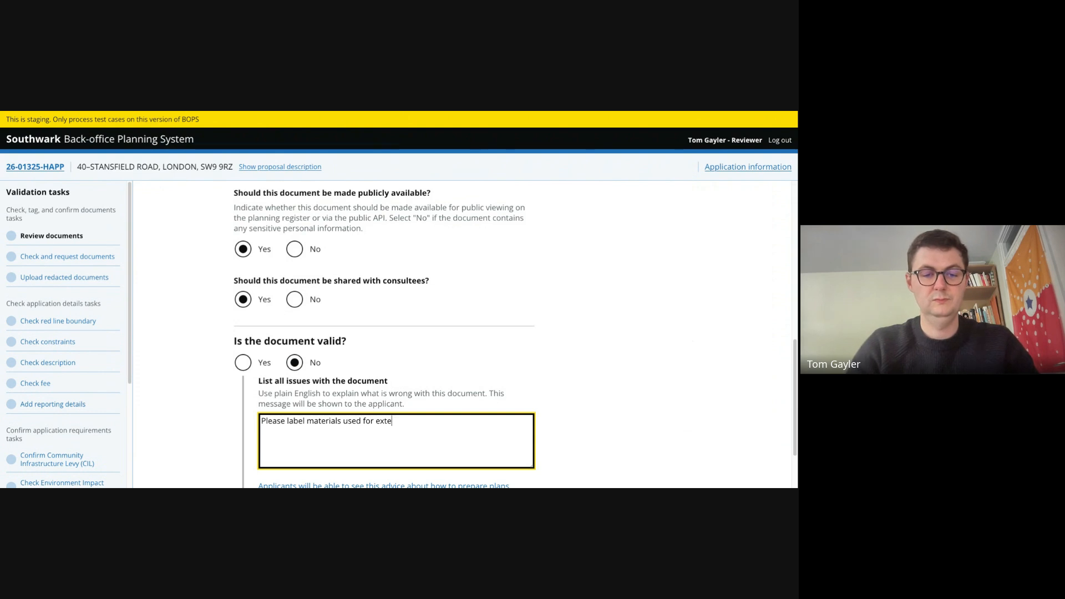
text(rior cladding)
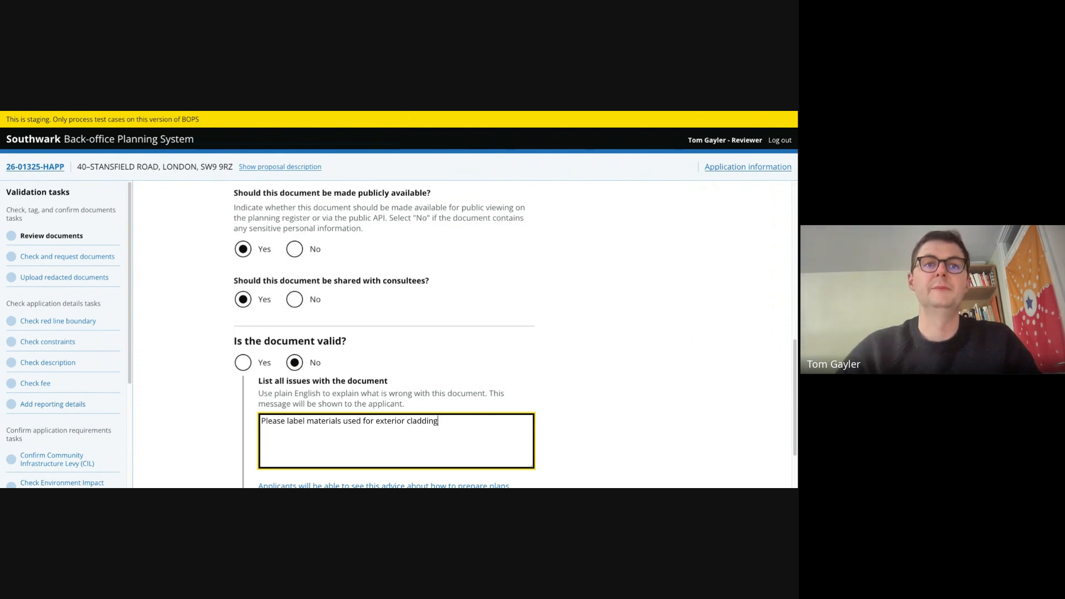
scroll(257, 457, down, 2)
click(248, 450)
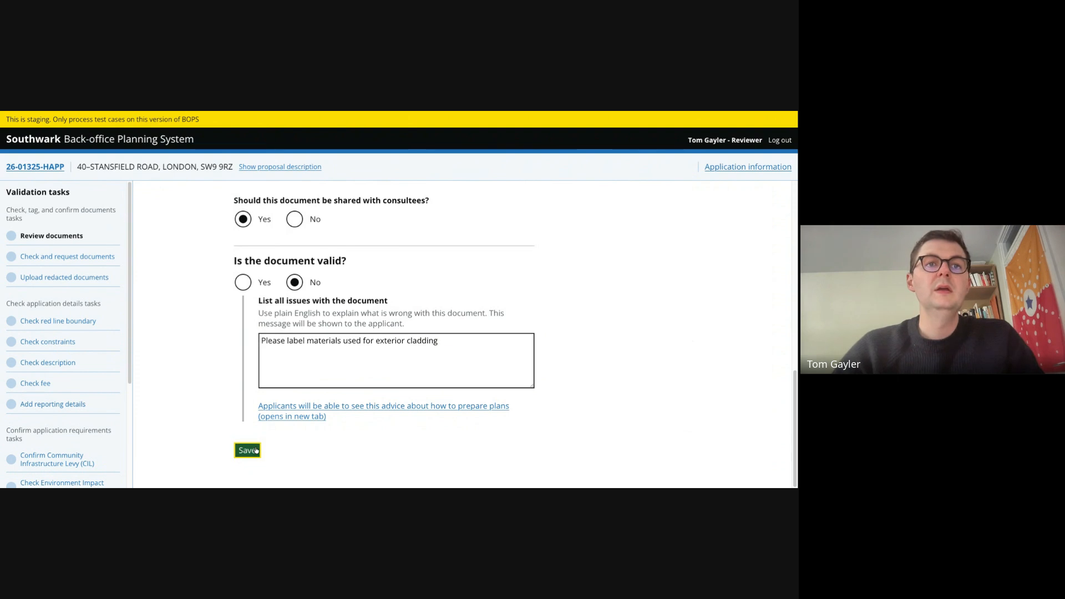
Open the Check and request documents task and examine the entries for DR-01 and DR-02.
scroll(638, 347, down, 3)
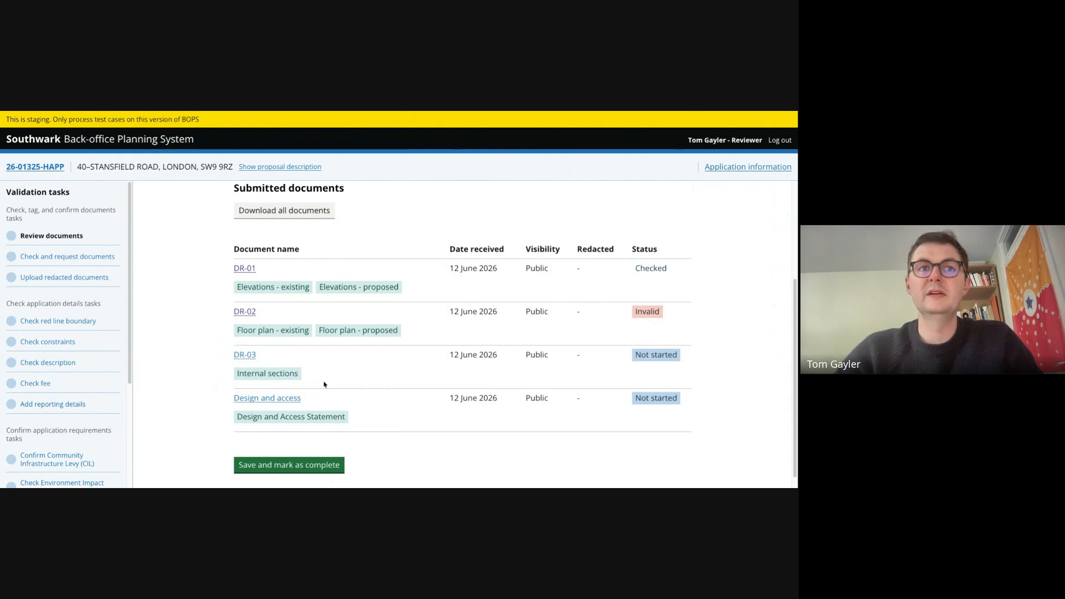
click(73, 257)
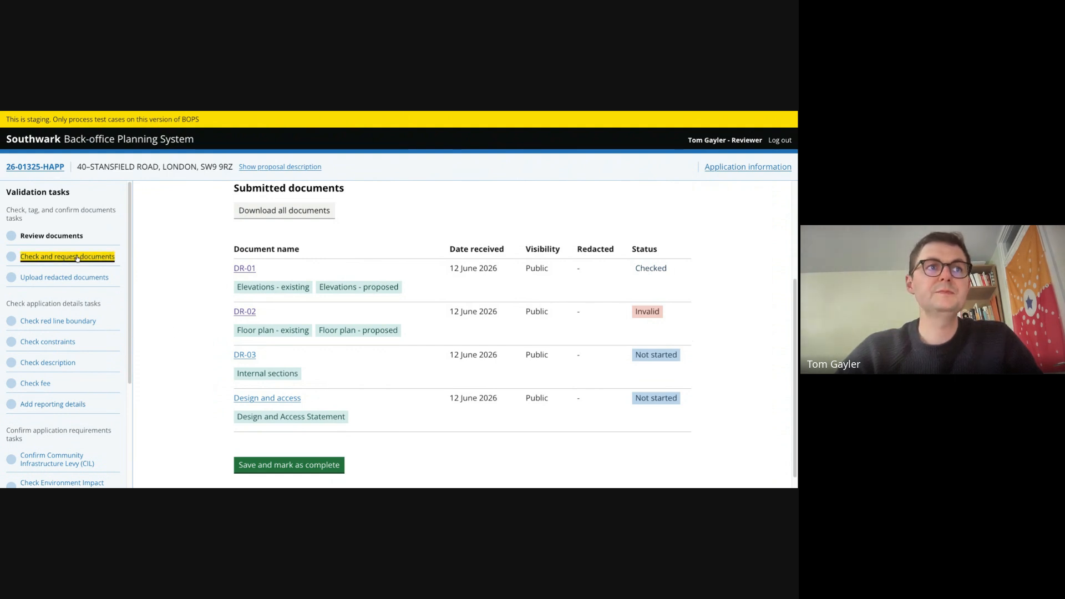
scroll(282, 292, down, 5)
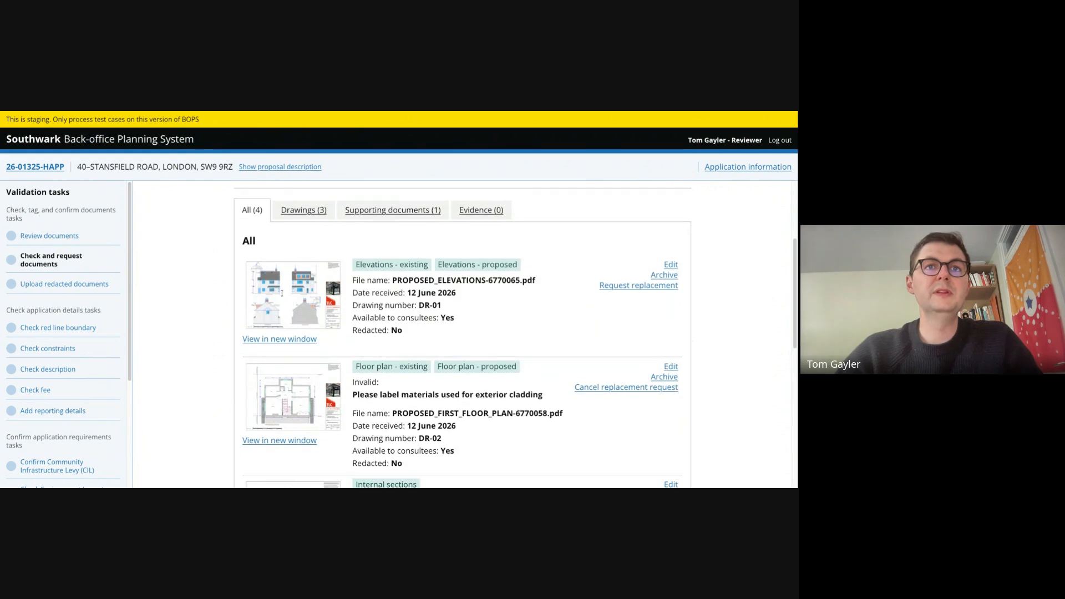
Add a request for a missing document with the document type "Existing floor plans".
scroll(462, 334, down, 1)
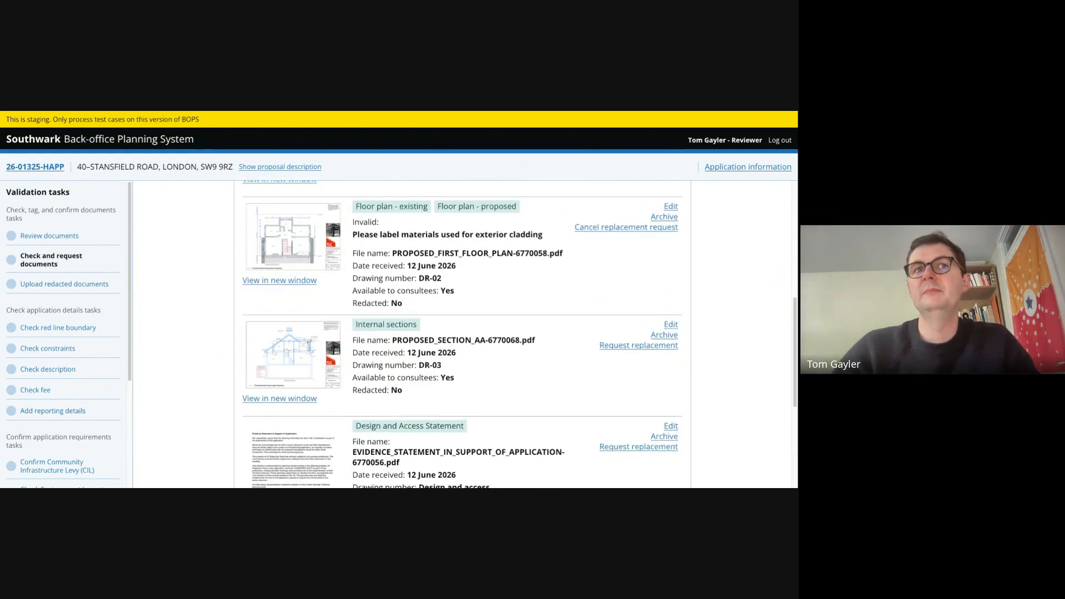
scroll(463, 334, down, 4)
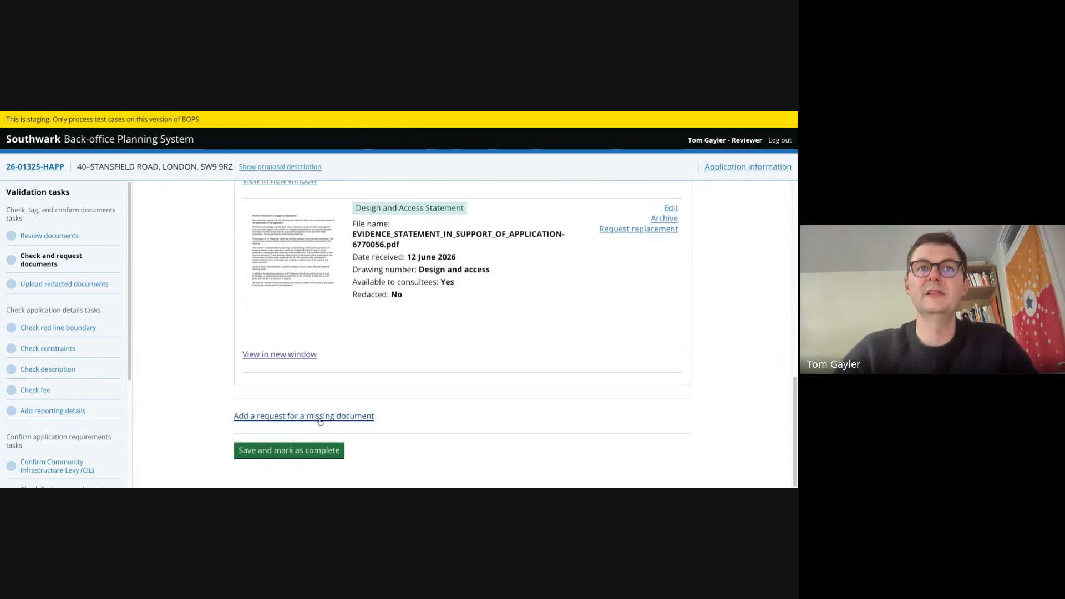
click(320, 420)
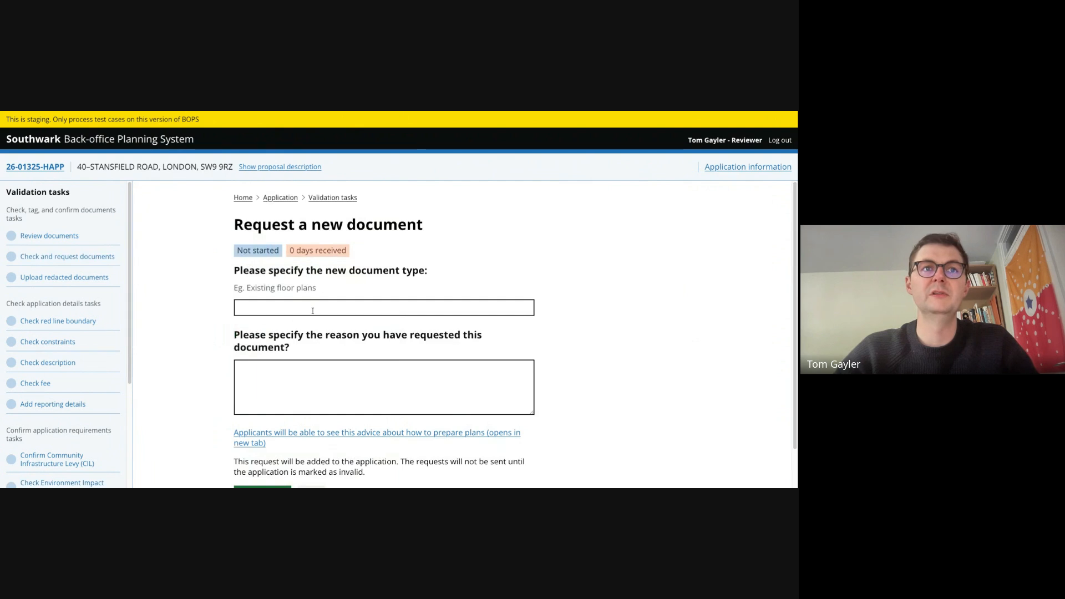
click(313, 310)
text(Esi)
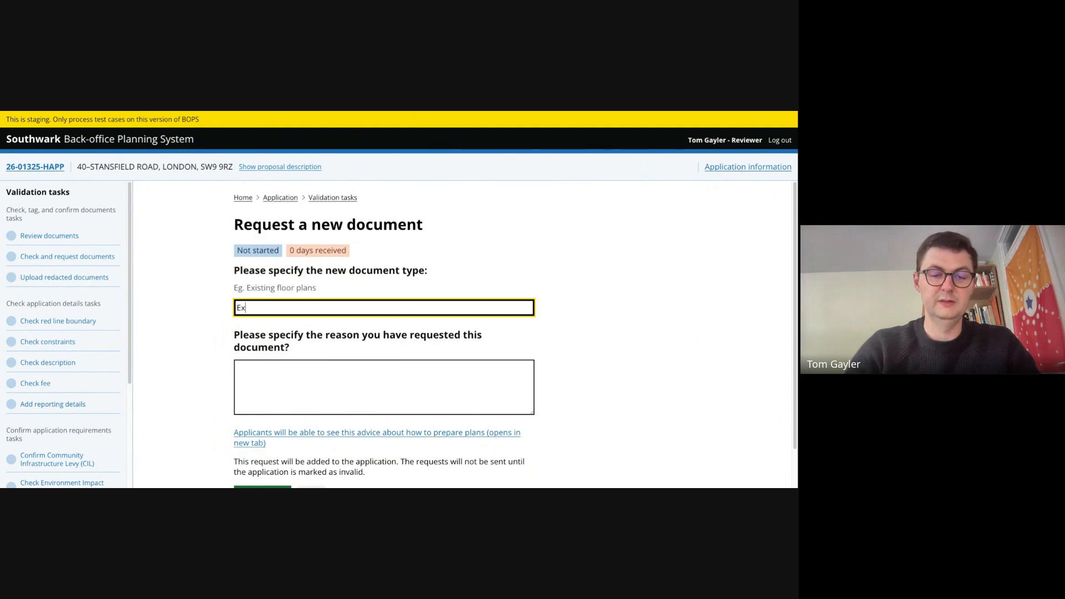
text(isting floor plans)
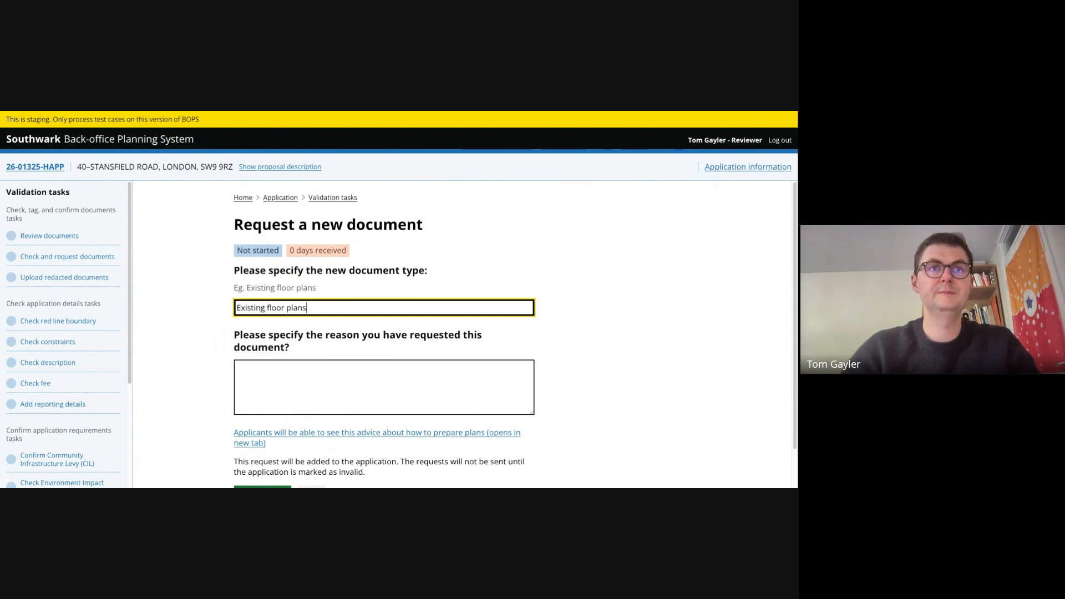
Give "As per local regs" as the reason for requesting the document and save the request.
click(313, 377)
text(As per loca)
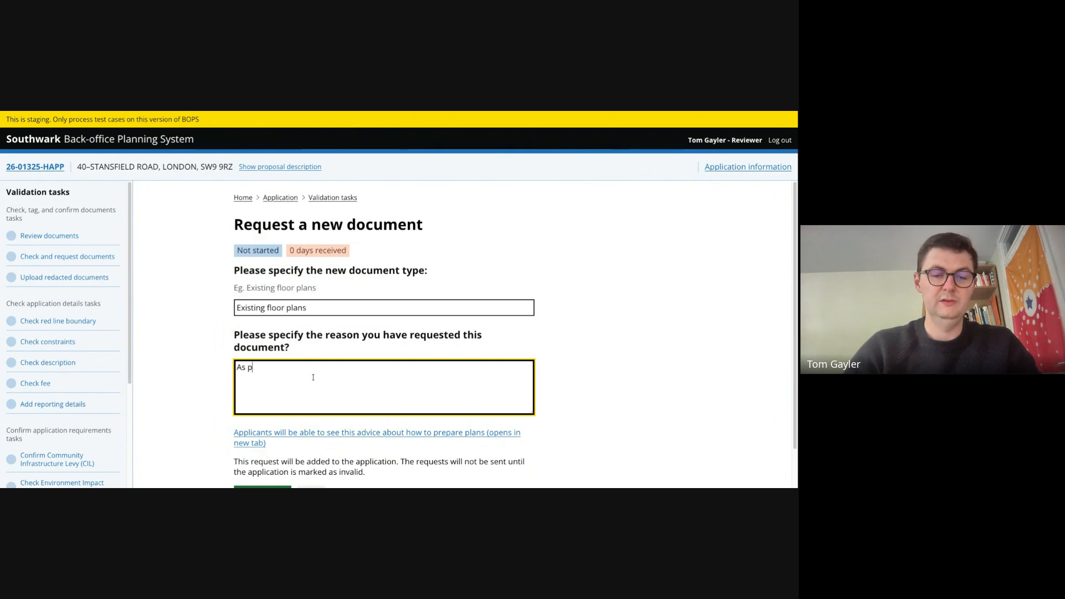
key(BackSpace)
key(BackSpace)
text(cal )
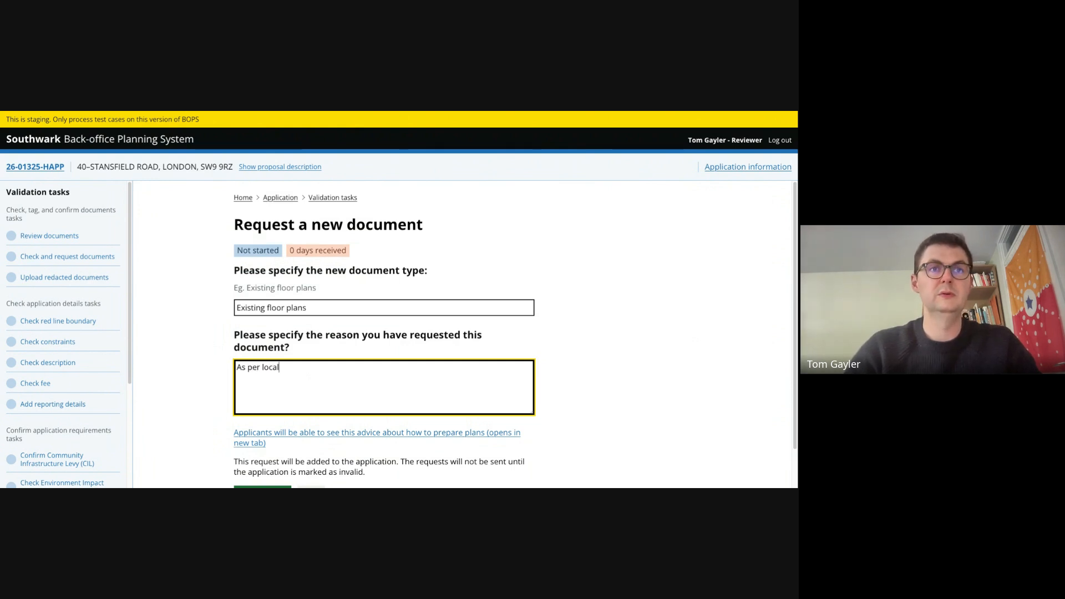
text(regs)
scroll(383, 333, down, 1)
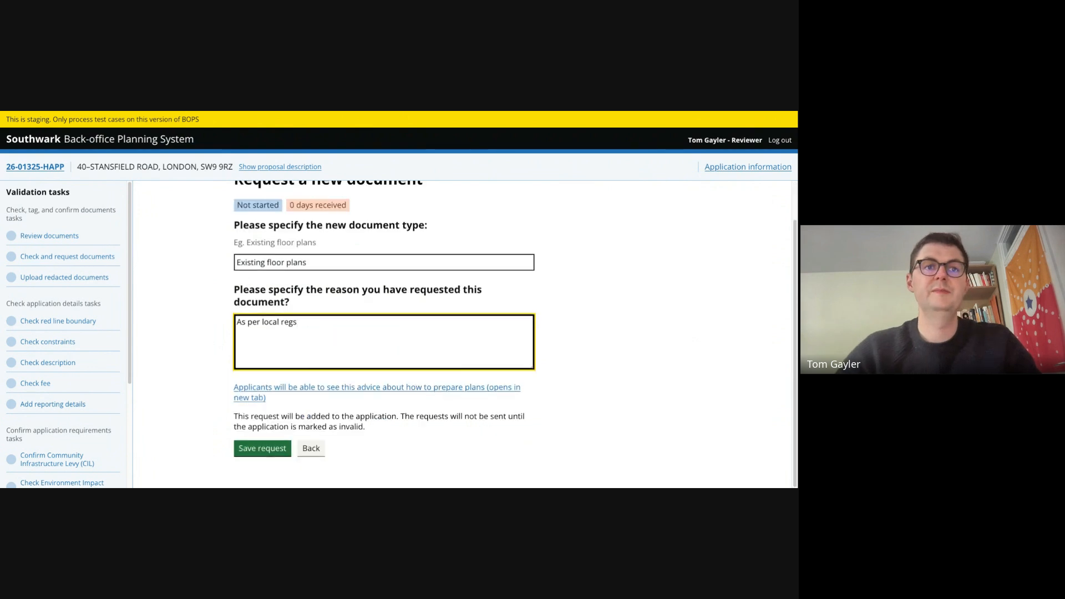
click(270, 451)
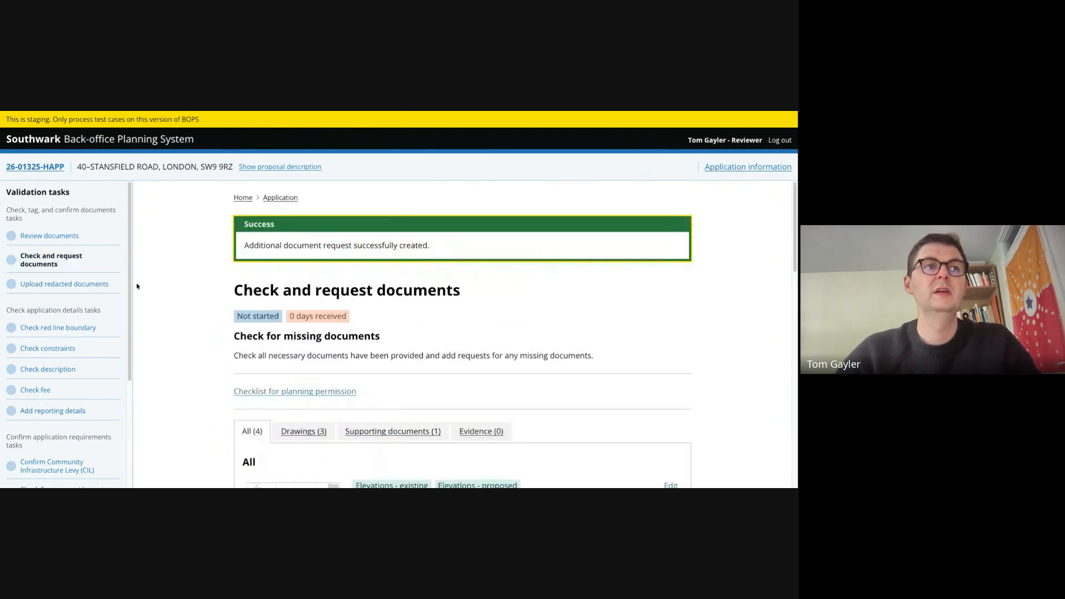
Check the new document request entry, then save the Check and request documents task as complete.
click(235, 333)
scroll(235, 333, down, 15)
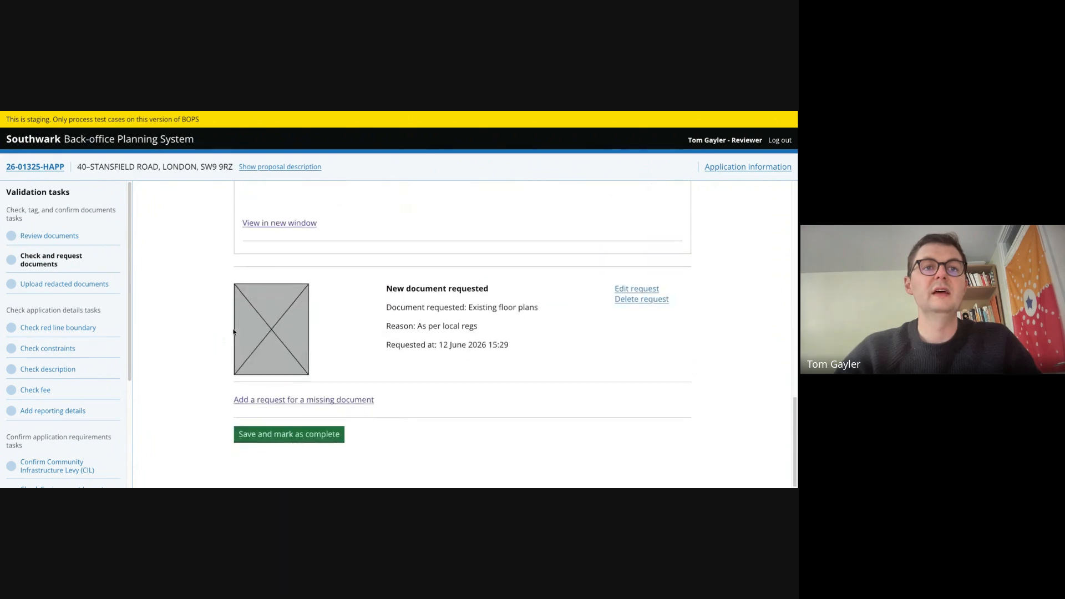
scroll(300, 334, up, 1)
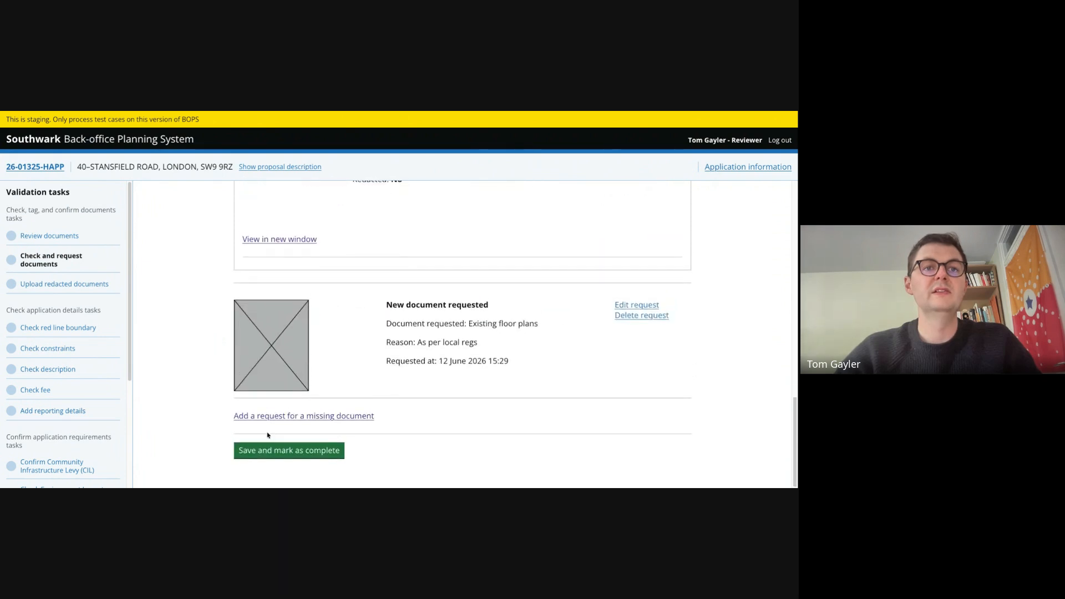
click(297, 450)
Open the Review documents task and save it as complete.
click(50, 237)
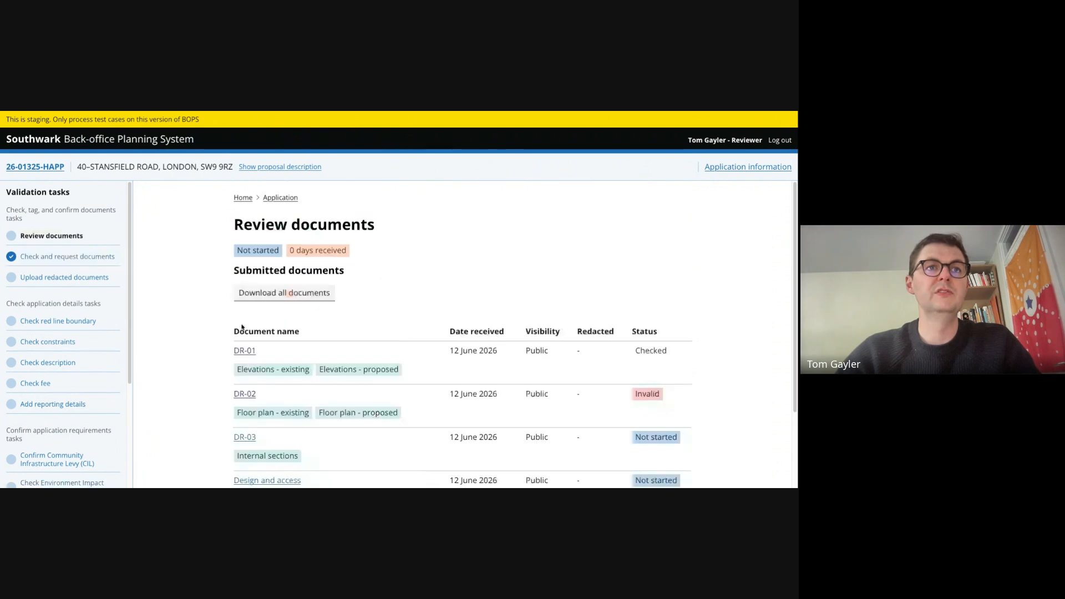
scroll(288, 360, down, 3)
click(289, 450)
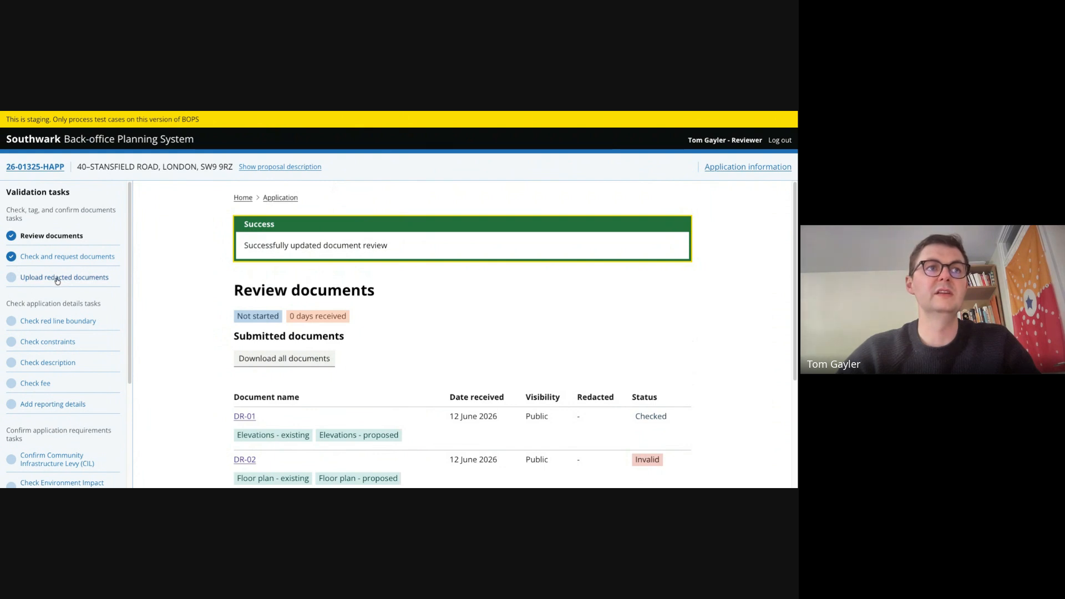
Open the Upload redacted documents task and examine its redaction instructions and list of original files.
scroll(58, 281, down, 1)
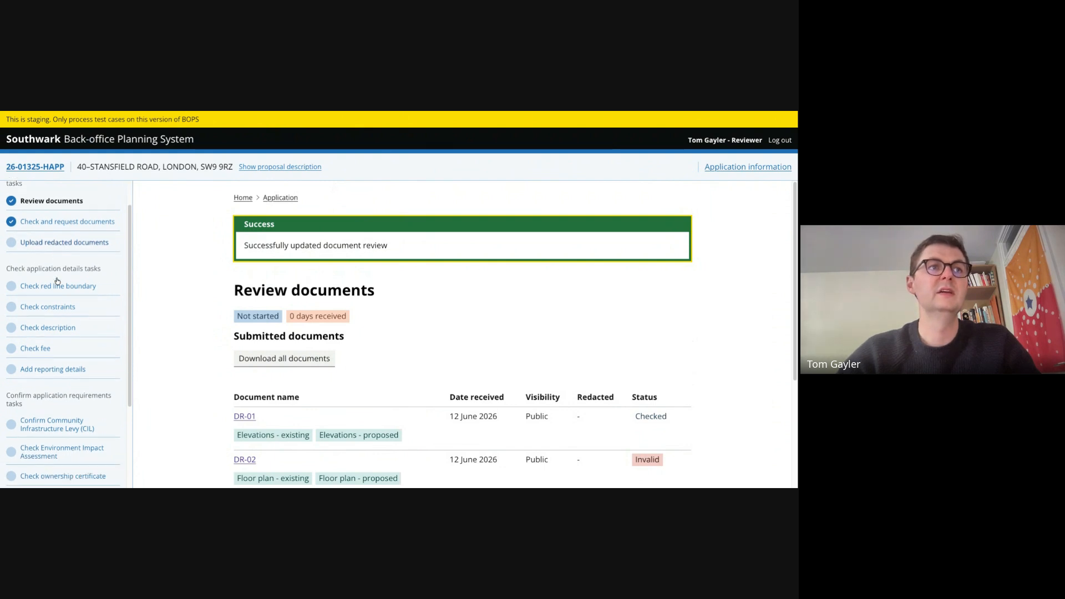
click(43, 242)
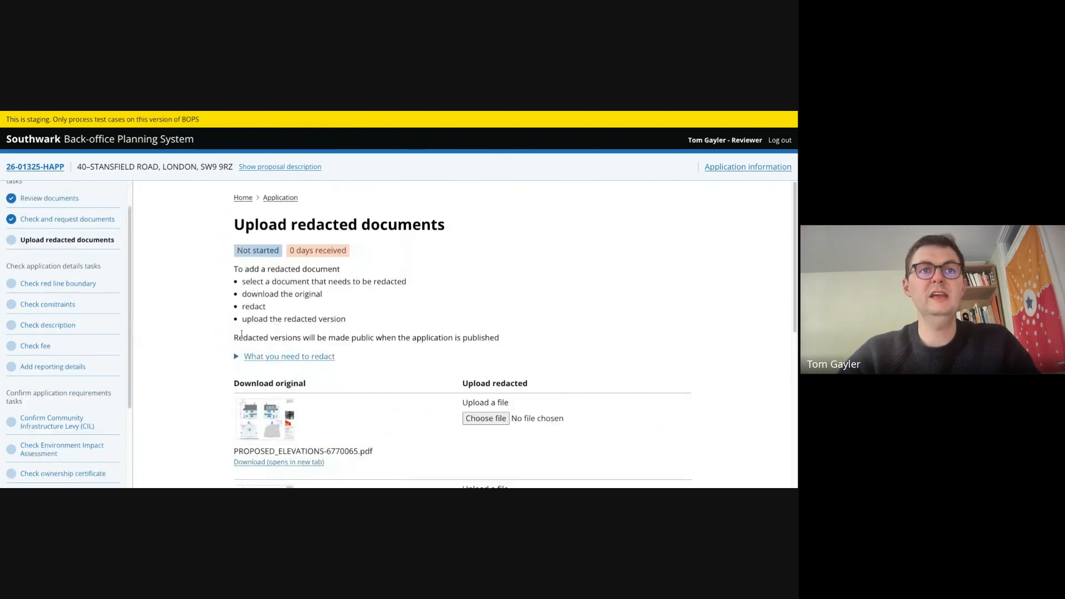
scroll(283, 290, down, 3)
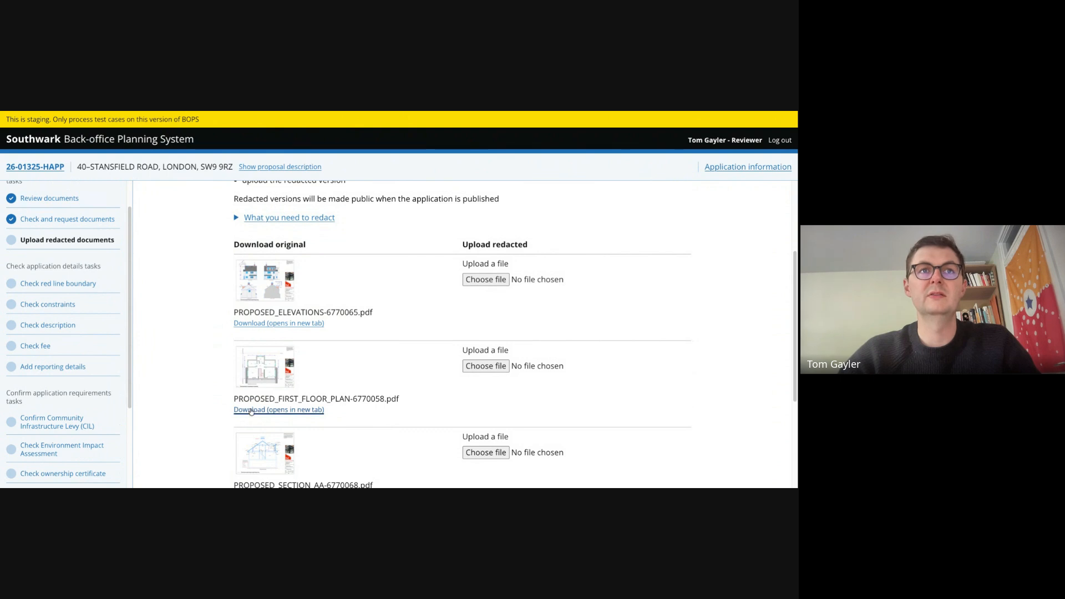
click(42, 287)
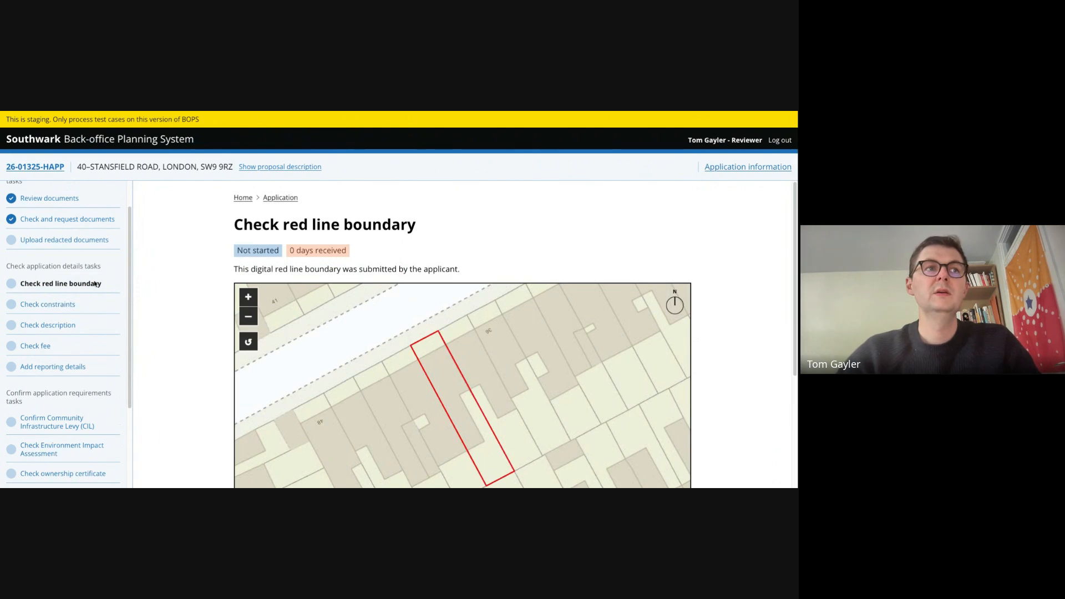
click(71, 241)
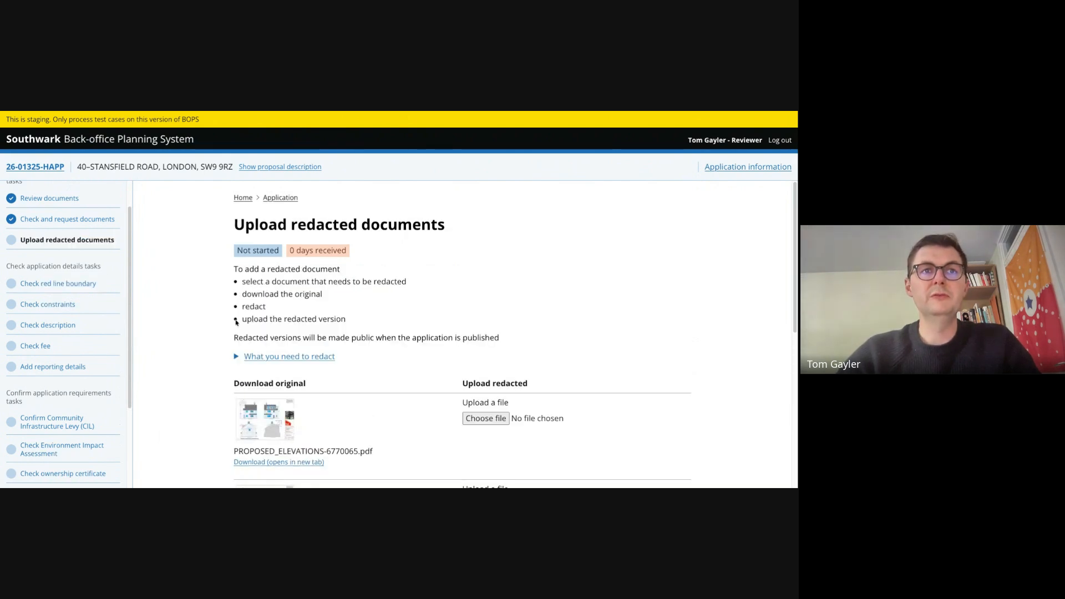
scroll(182, 317, down, 2)
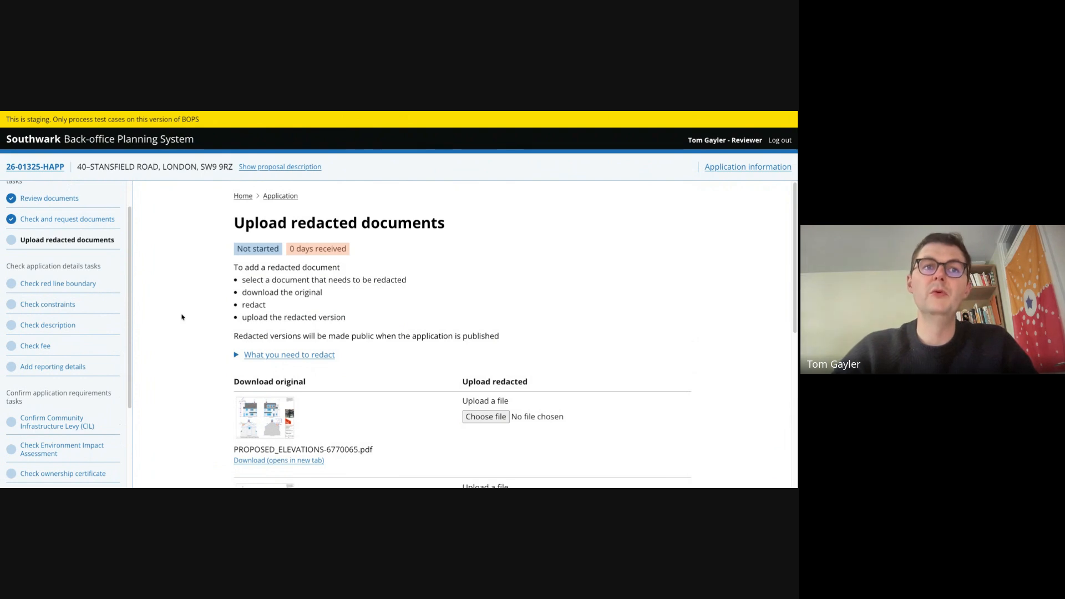
scroll(164, 306, down, 5)
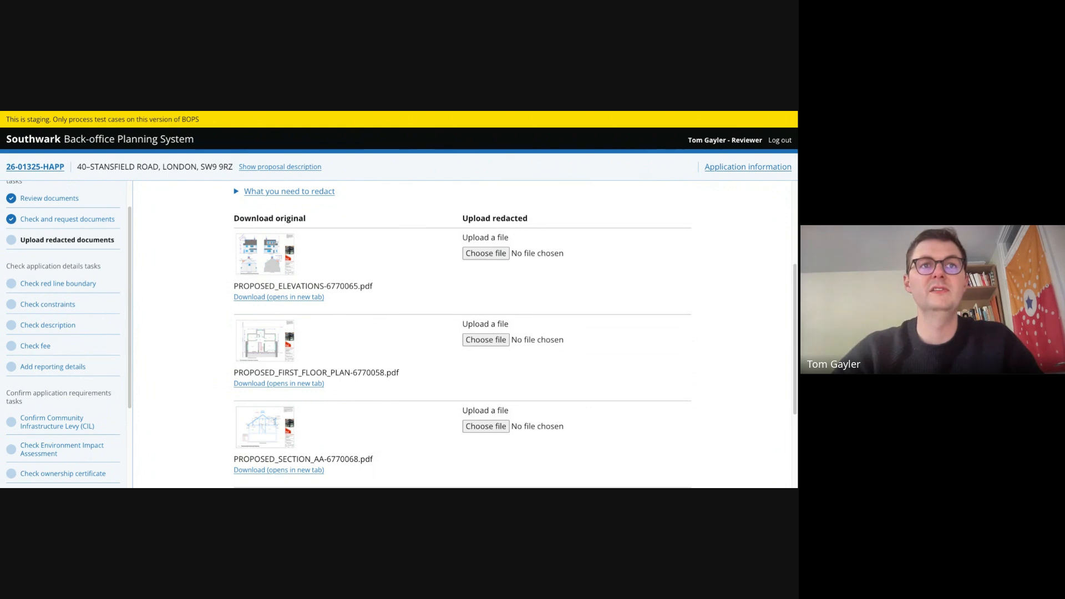
Review the submitted boundary in the Check red line boundary task, answer No to whether it is correct, and save.
click(58, 284)
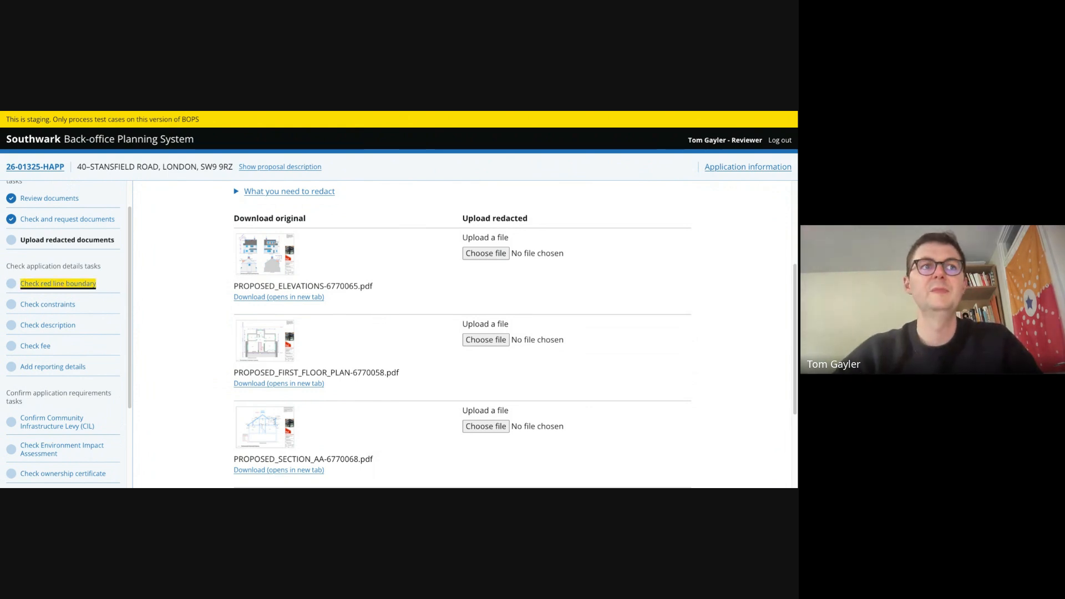
scroll(152, 343, down, 3)
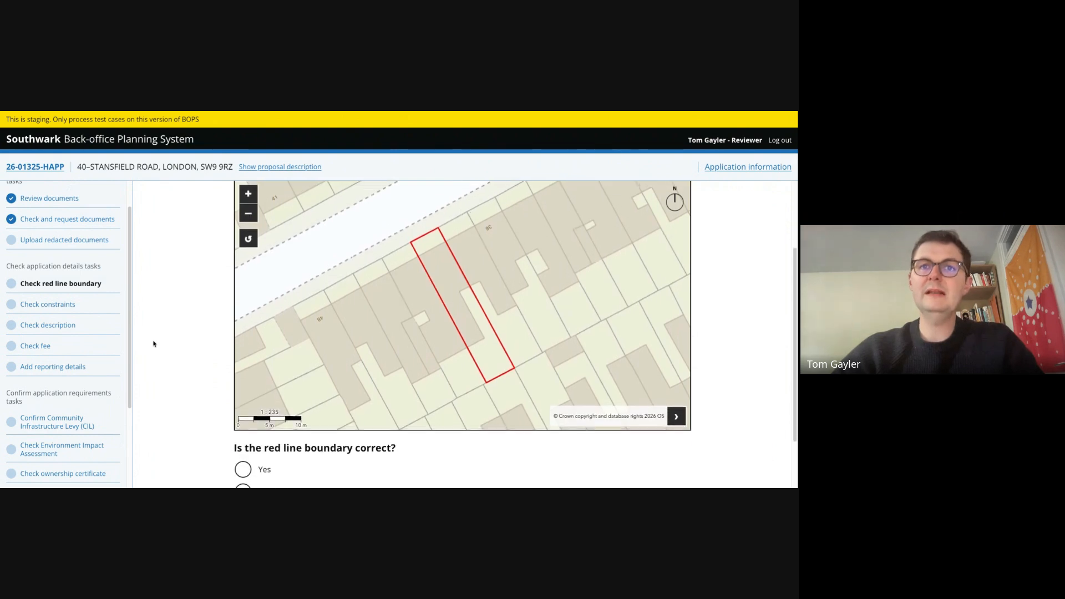
scroll(154, 344, down, 2)
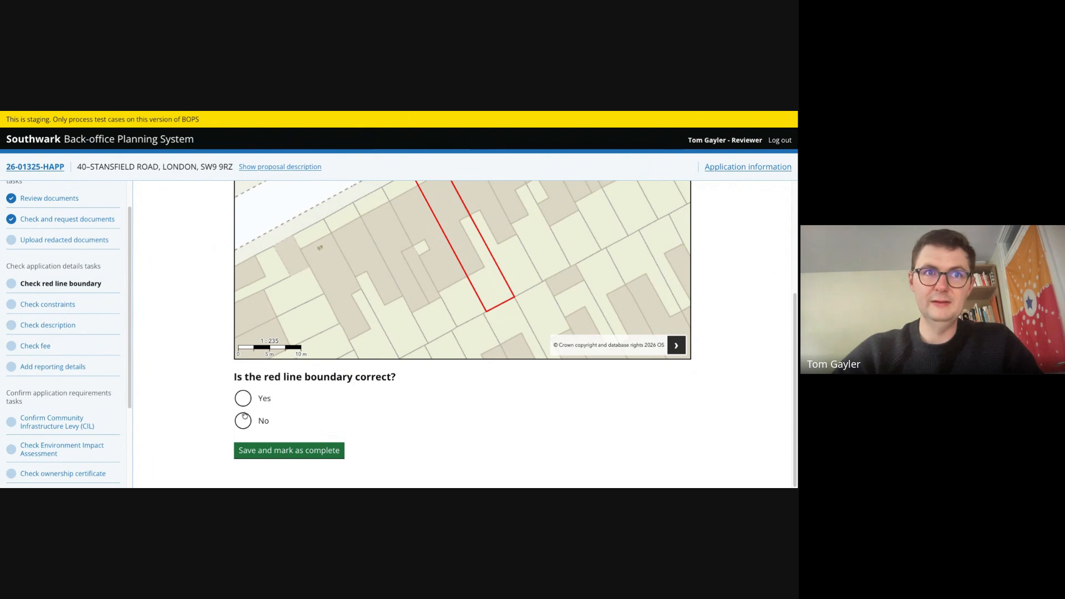
click(243, 421)
click(290, 450)
Draw a proposed red line boundary around the submitted plot, extending its street end across the pavement to the road edge.
scroll(190, 310, down, 4)
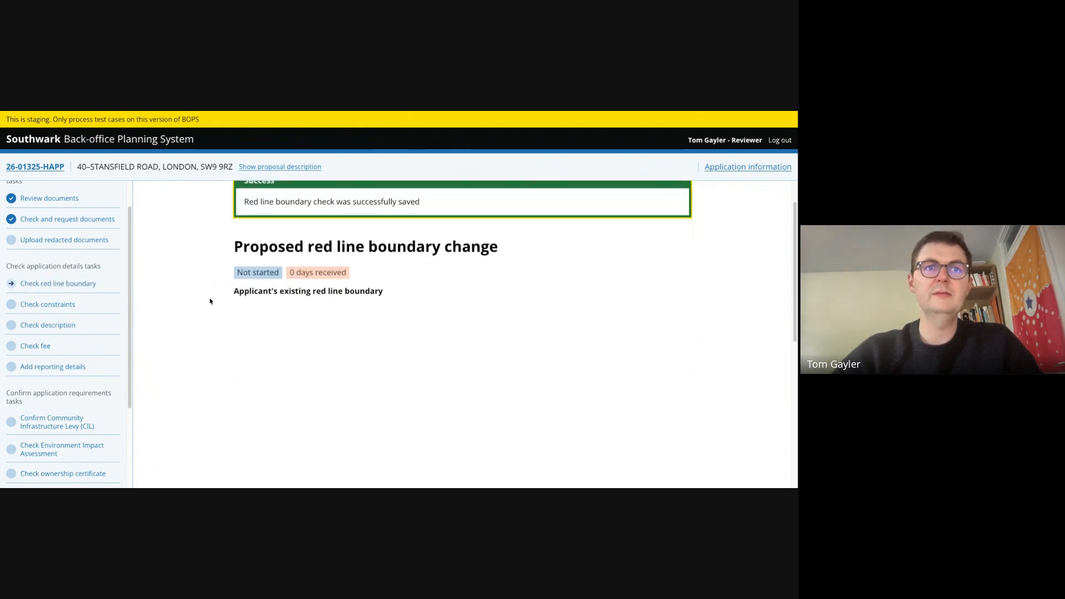
click(403, 208)
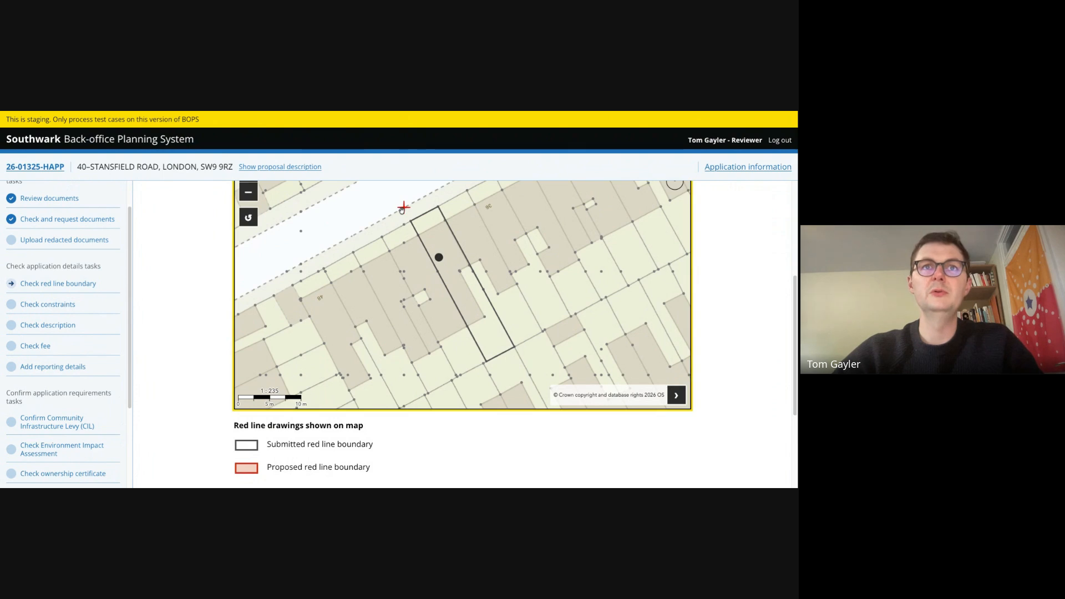
click(486, 361)
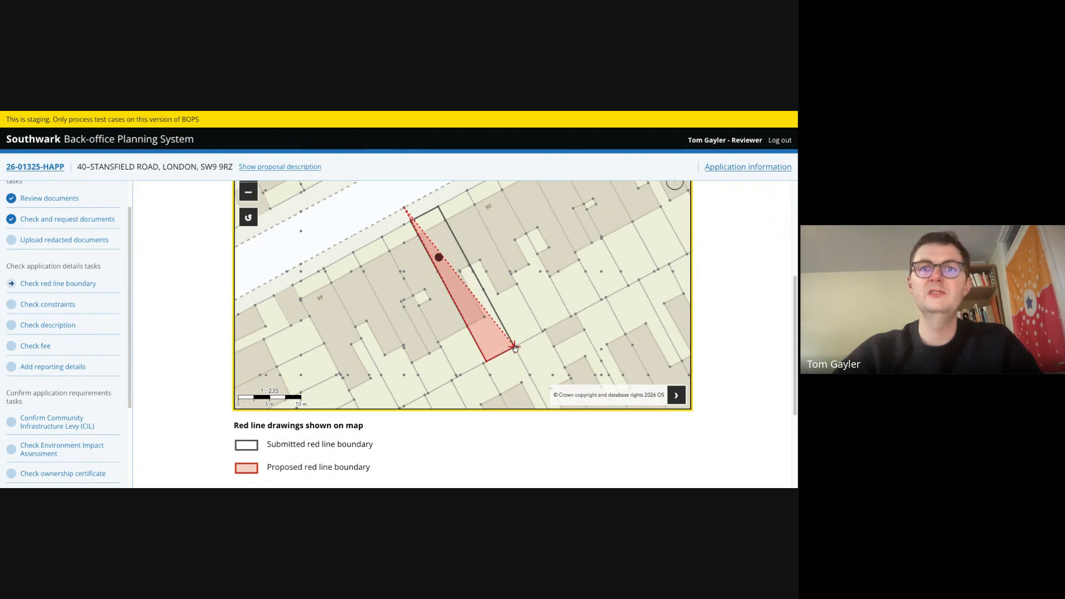
click(514, 347)
drag(430, 200, 403, 207)
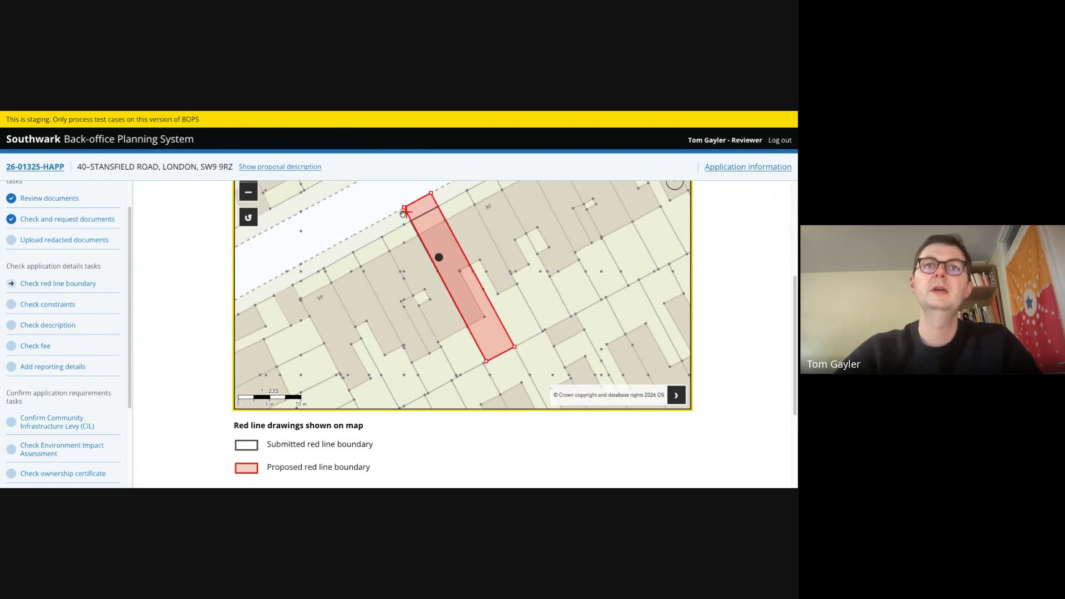
Explain the boundary change with "Must include access to highway for dropped" and save the request.
scroll(113, 420, down, 1)
scroll(205, 417, down, 2)
scroll(206, 417, down, 1)
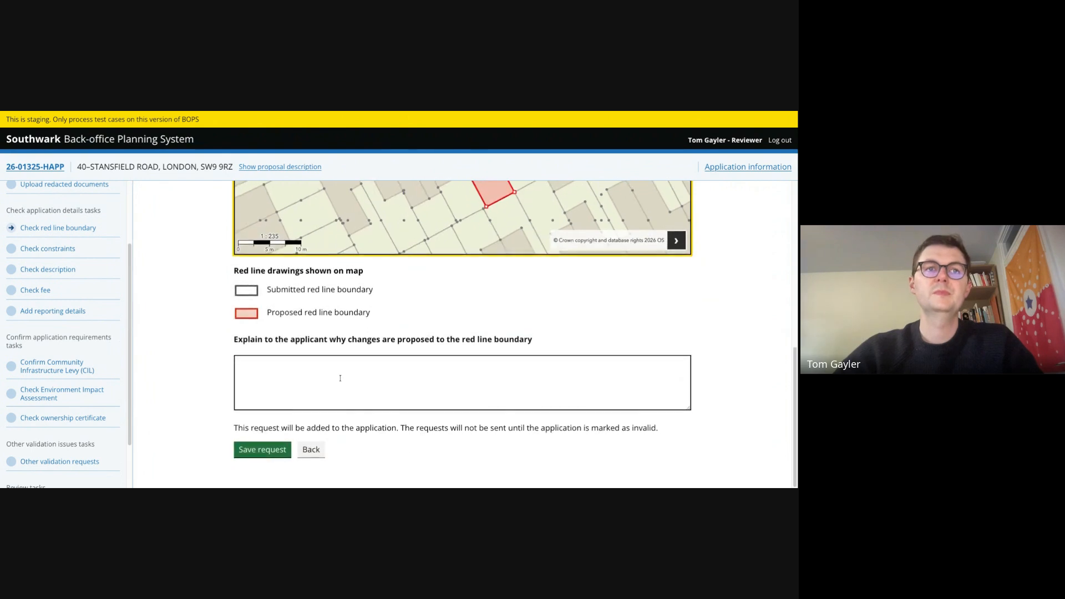
click(342, 374)
text(Must include access to)
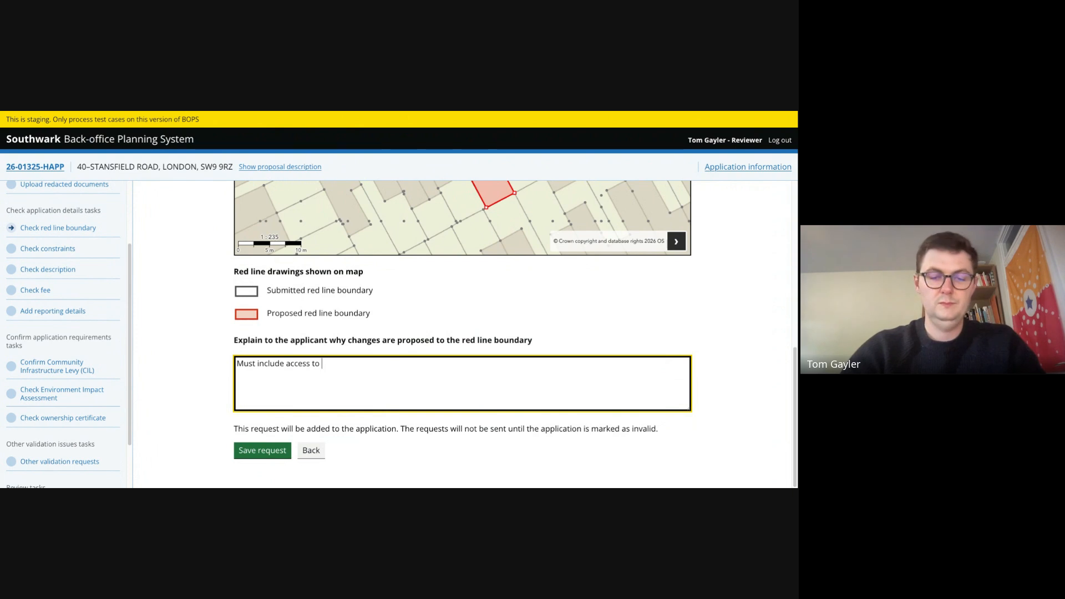
text( highway f)
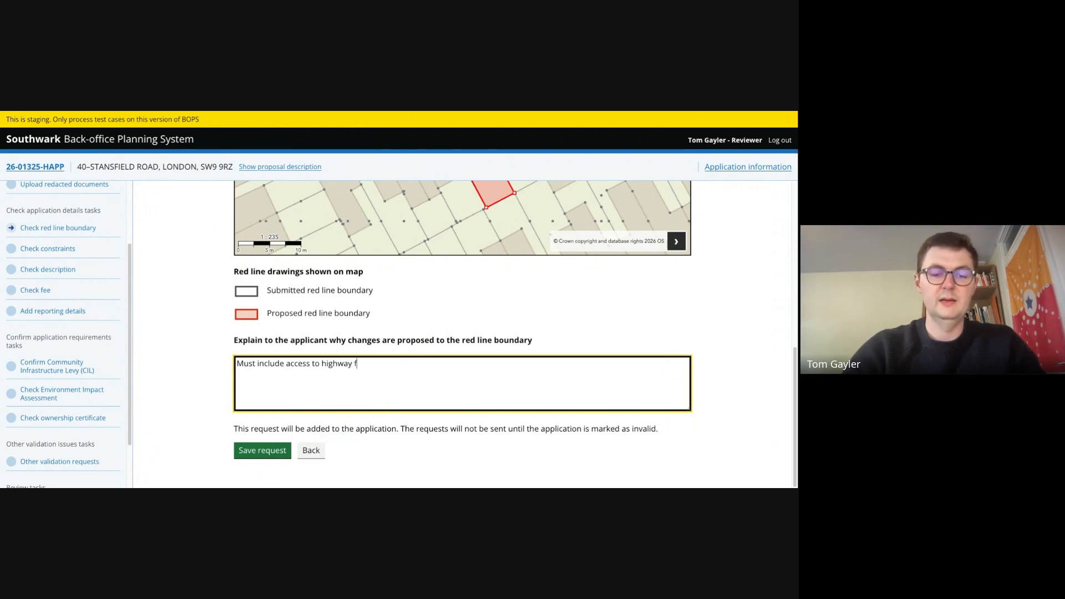
text(or dropped)
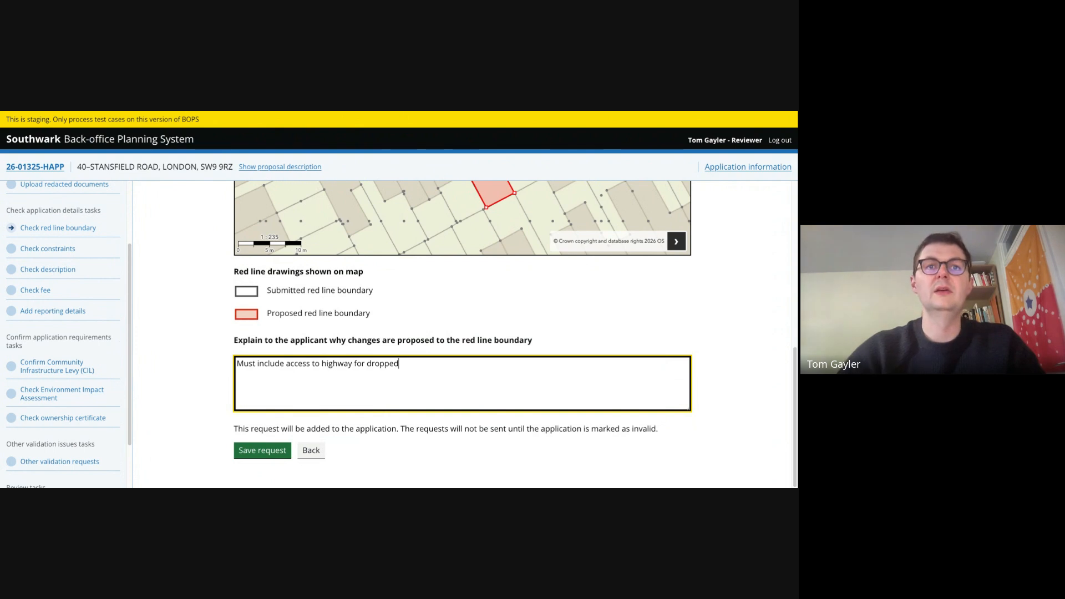
click(256, 453)
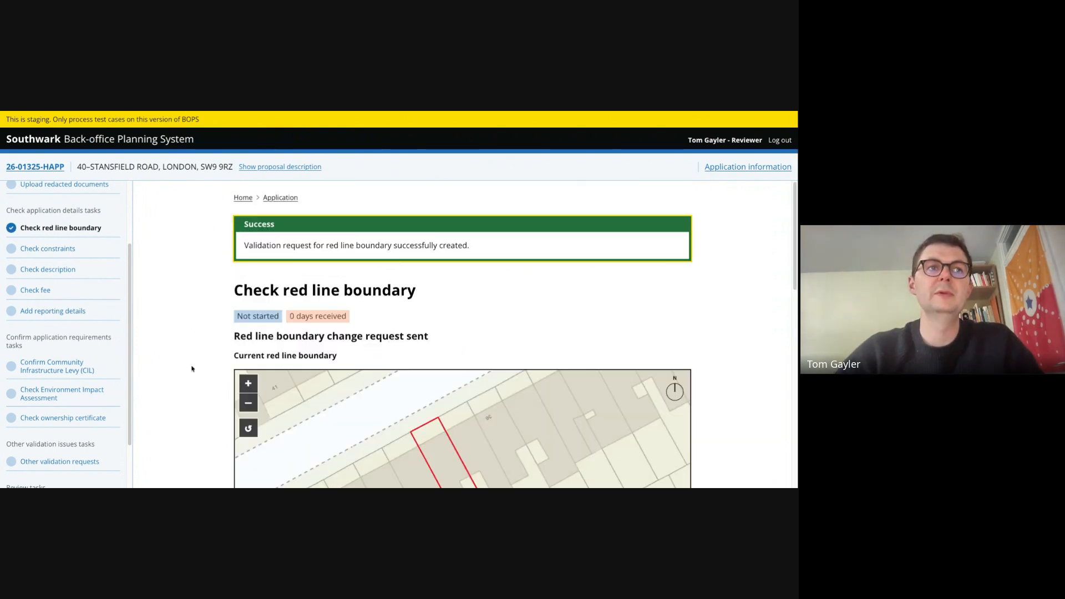
Compare the current and proposed boundaries in the saved change request, then open the Check constraints task.
scroll(162, 285, down, 5)
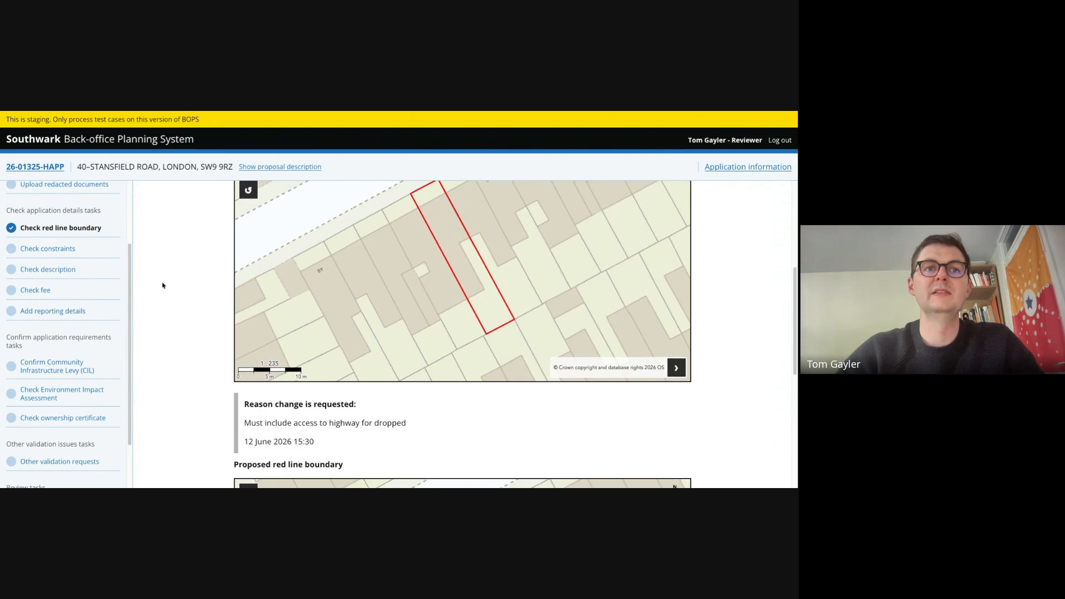
scroll(187, 339, down, 5)
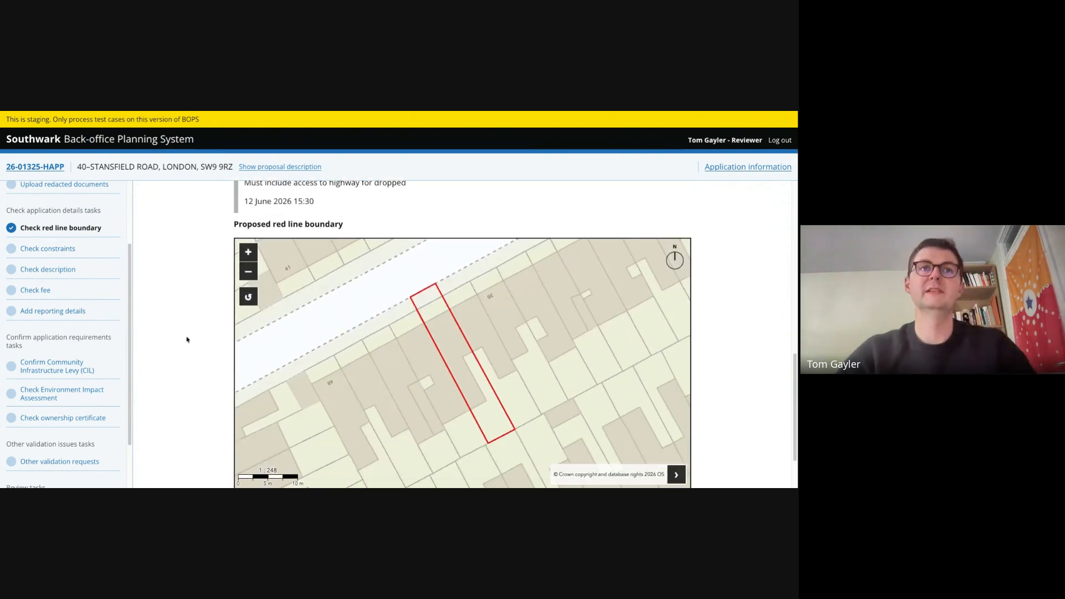
scroll(186, 340, down, 2)
click(44, 250)
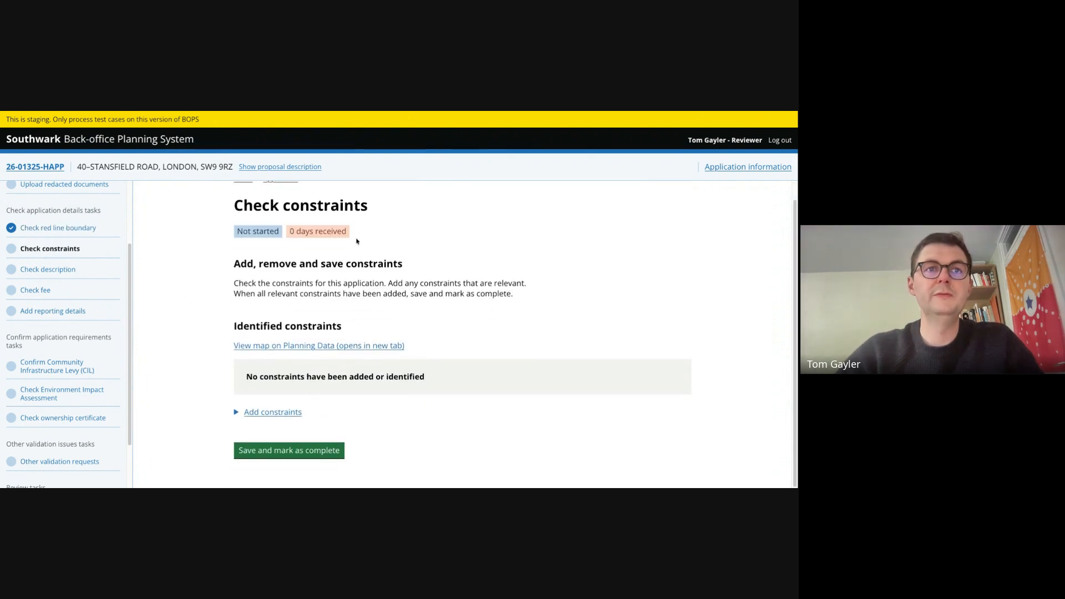
Review the saved red line boundary change request again, then return to the Check constraints task.
click(72, 229)
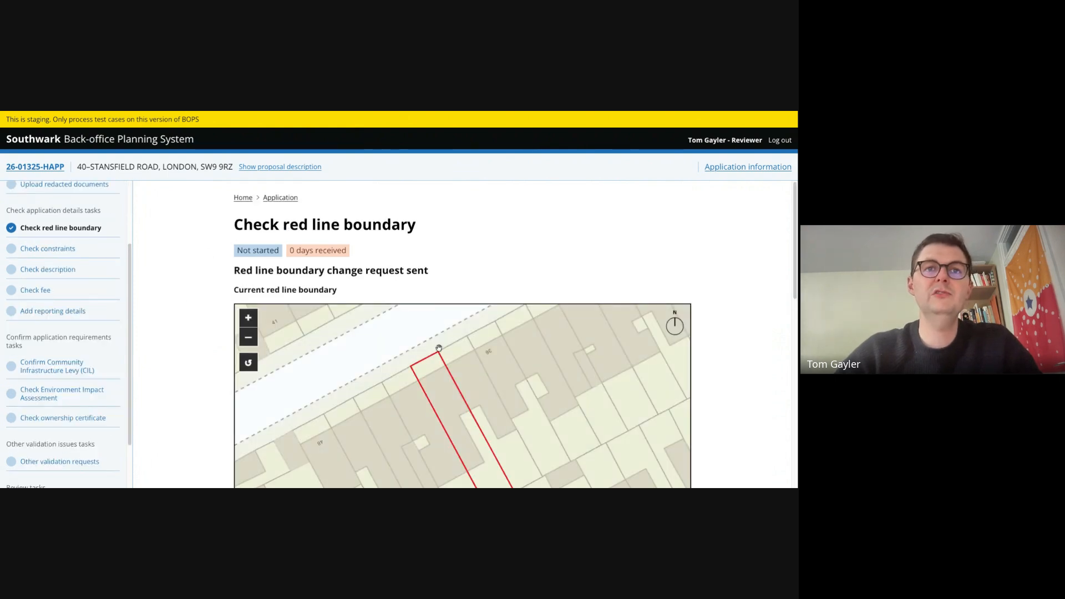
scroll(482, 264, down, 8)
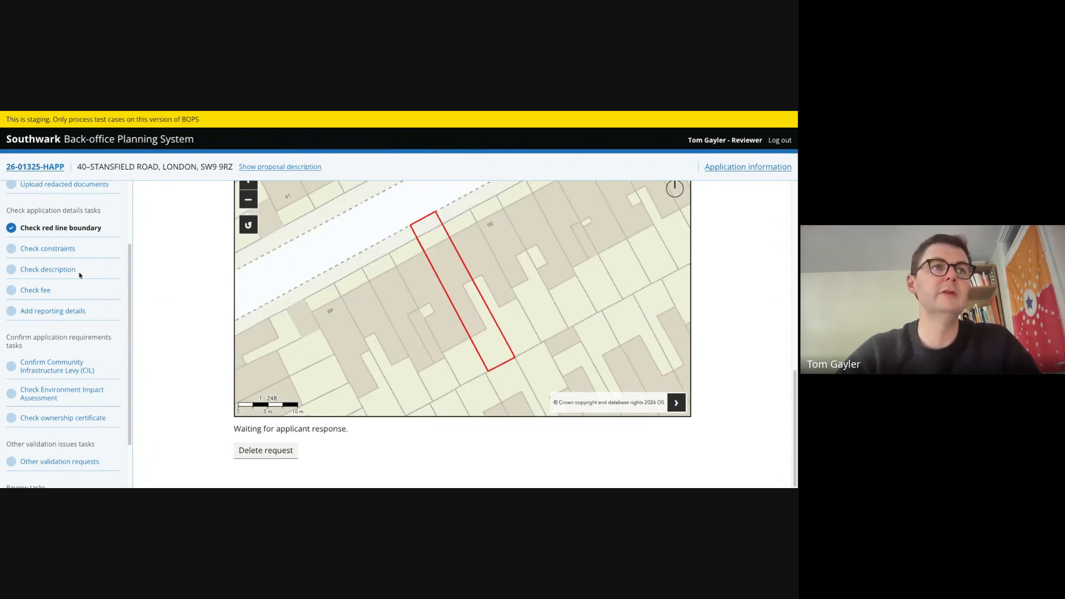
click(47, 249)
Add the Ecology constraint "Special area of conservation" to the application and mark the Check constraints task as complete.
scroll(190, 367, down, 1)
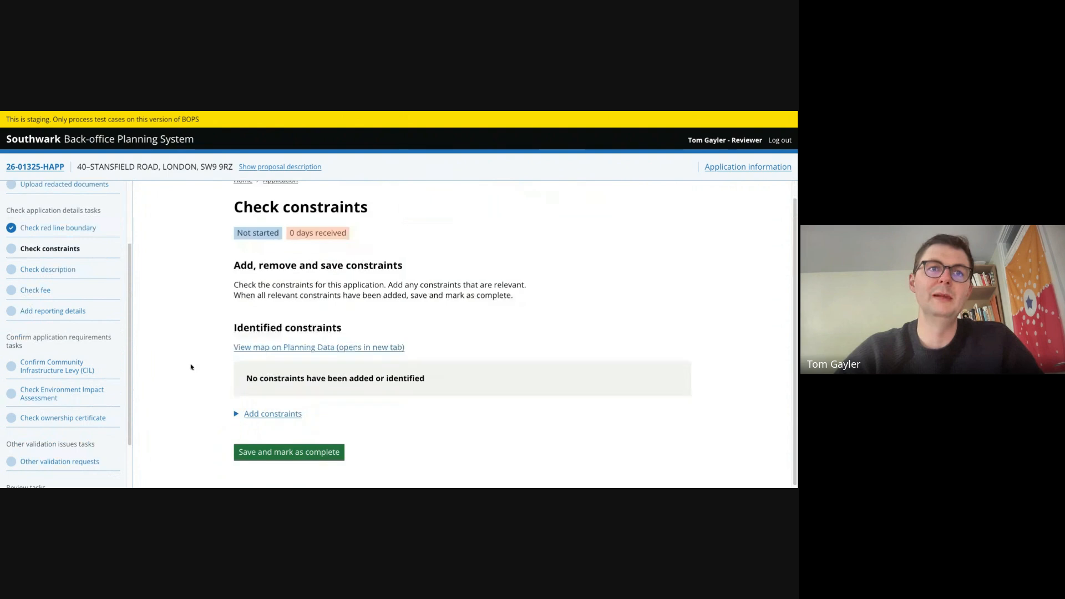
click(282, 413)
scroll(357, 380, down, 4)
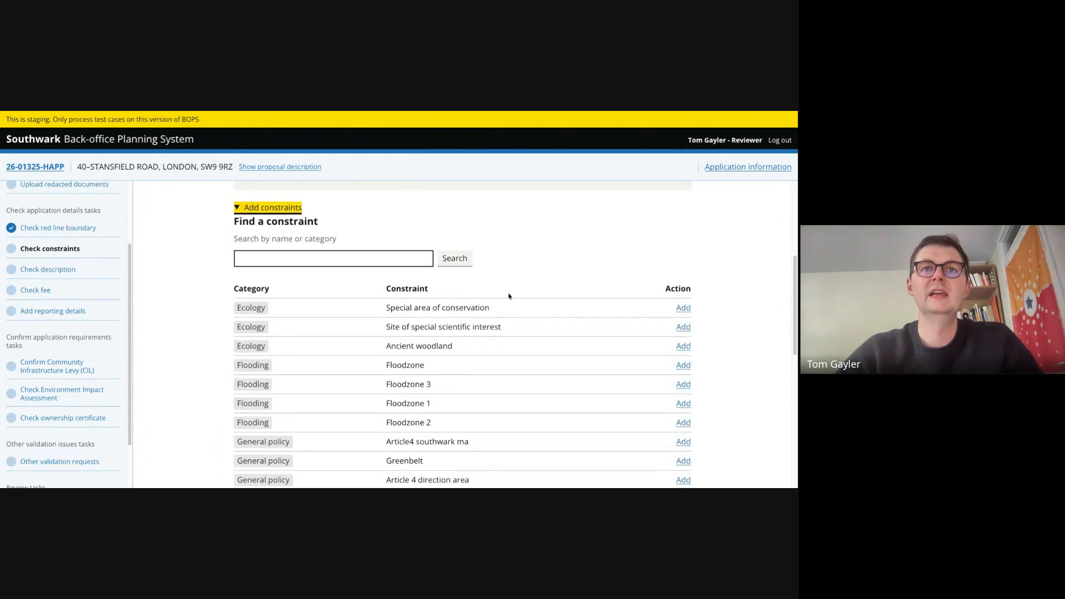
click(684, 309)
scroll(588, 333, down, 2)
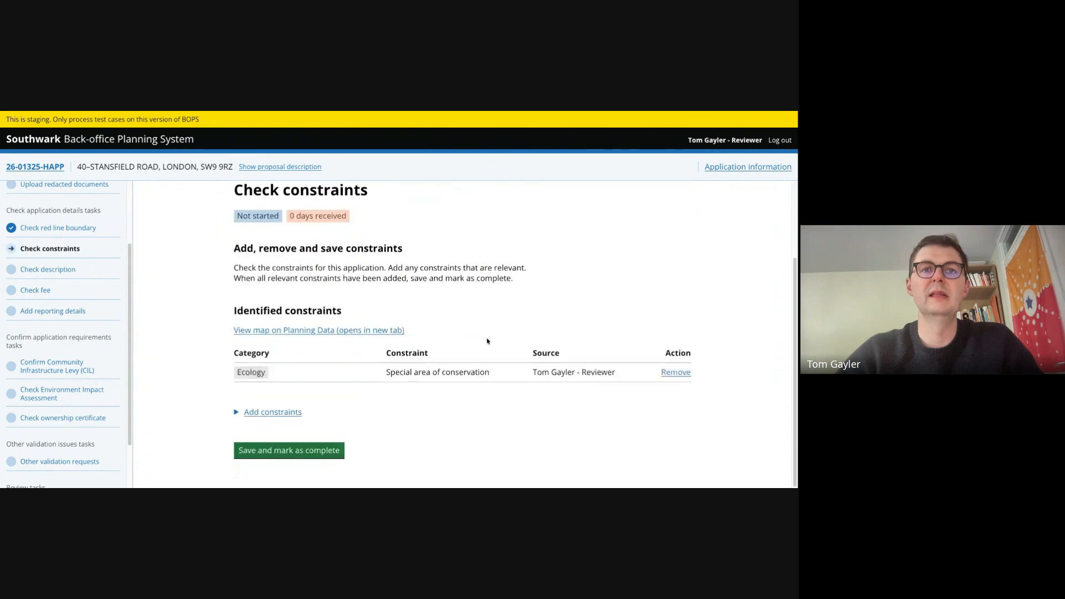
click(287, 449)
In the Check description task, answer No to whether the description matches and amend it to "Roof extension to the rear of the property".
click(74, 274)
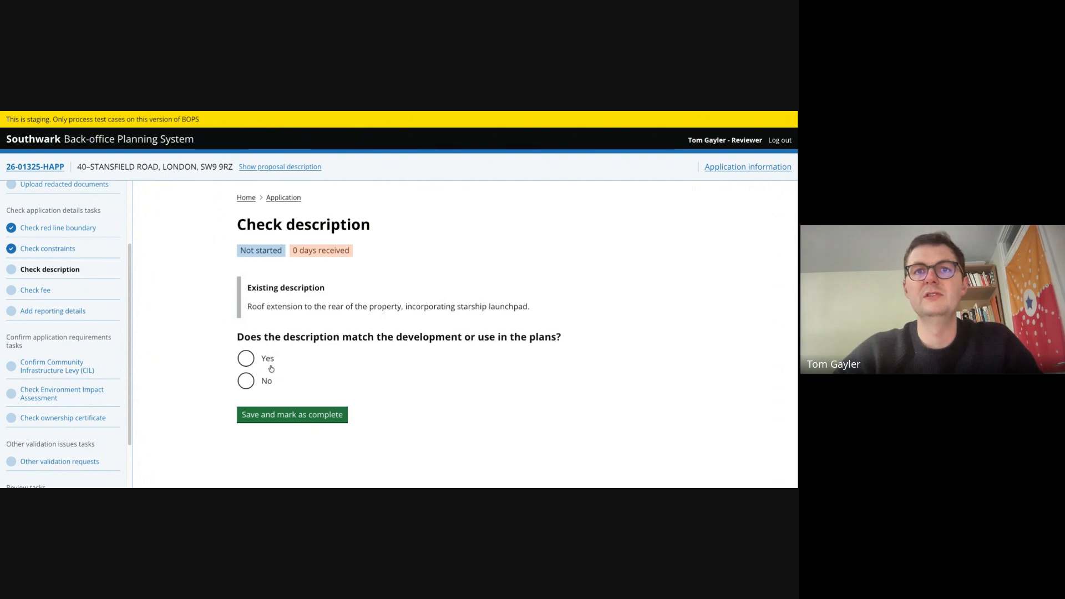
click(247, 382)
scroll(359, 388, down, 2)
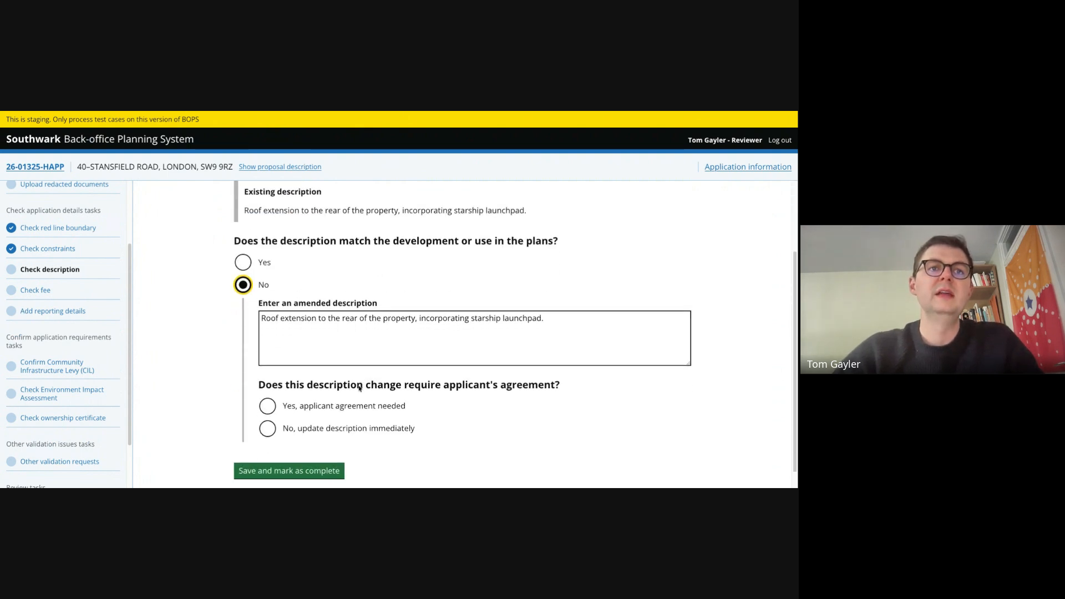
drag(565, 309, 415, 309)
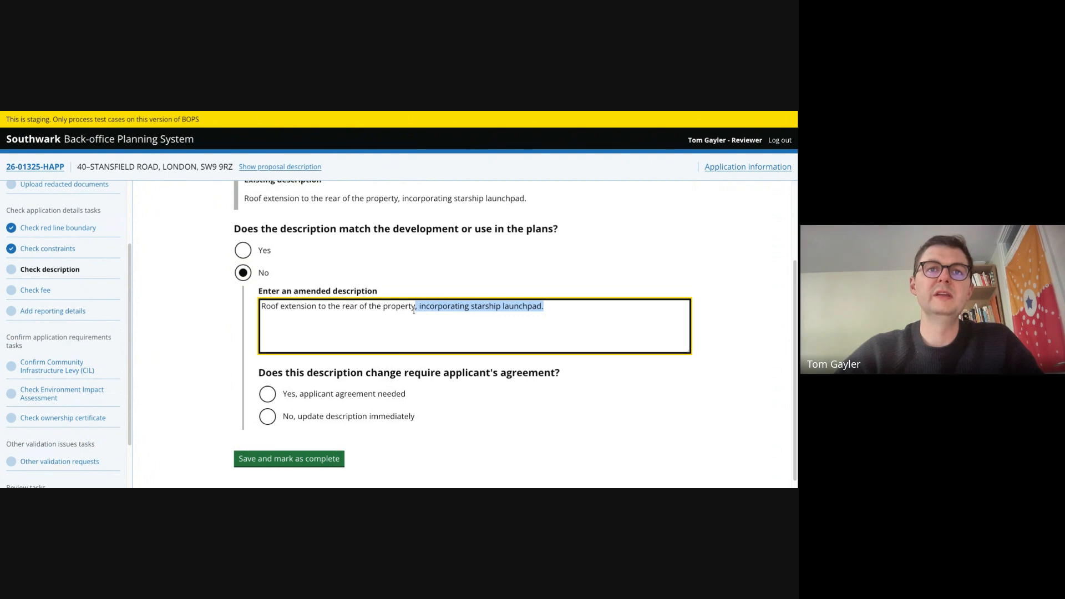
key(BackSpace)
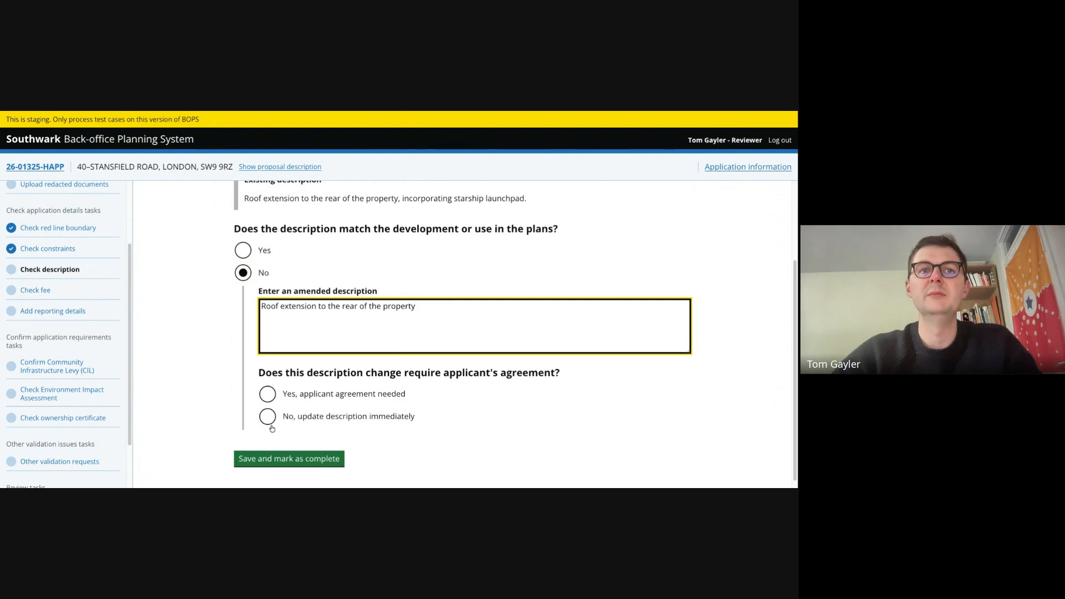
Specify that the description change needs the applicant's agreement and save the change request.
click(267, 395)
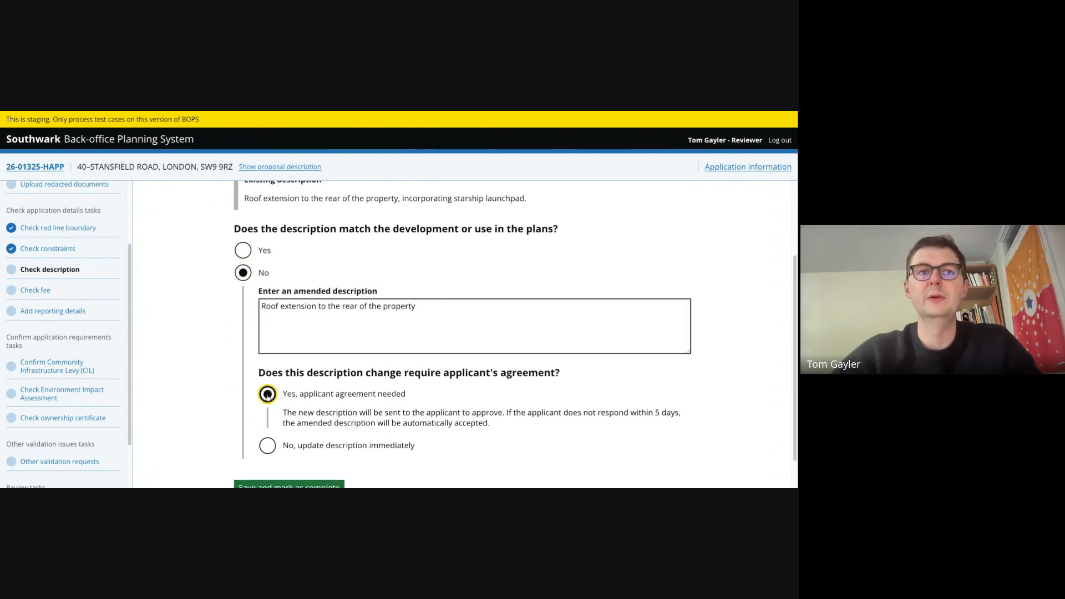
scroll(304, 463, down, 1)
click(313, 449)
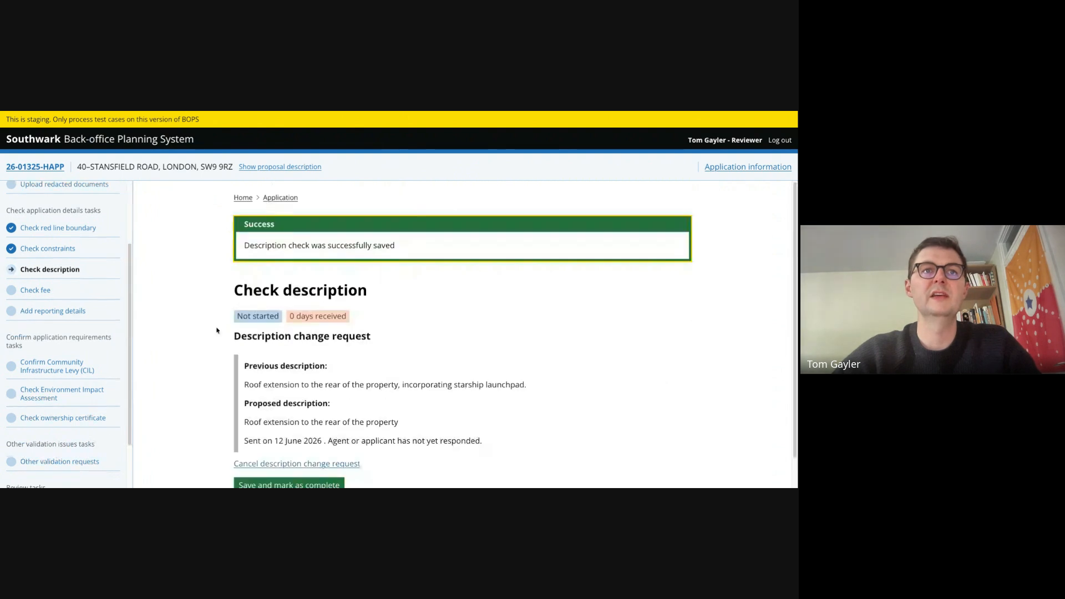
Try to save the Check description task as complete with the change request still awaiting a response.
scroll(216, 328, down, 1)
click(273, 451)
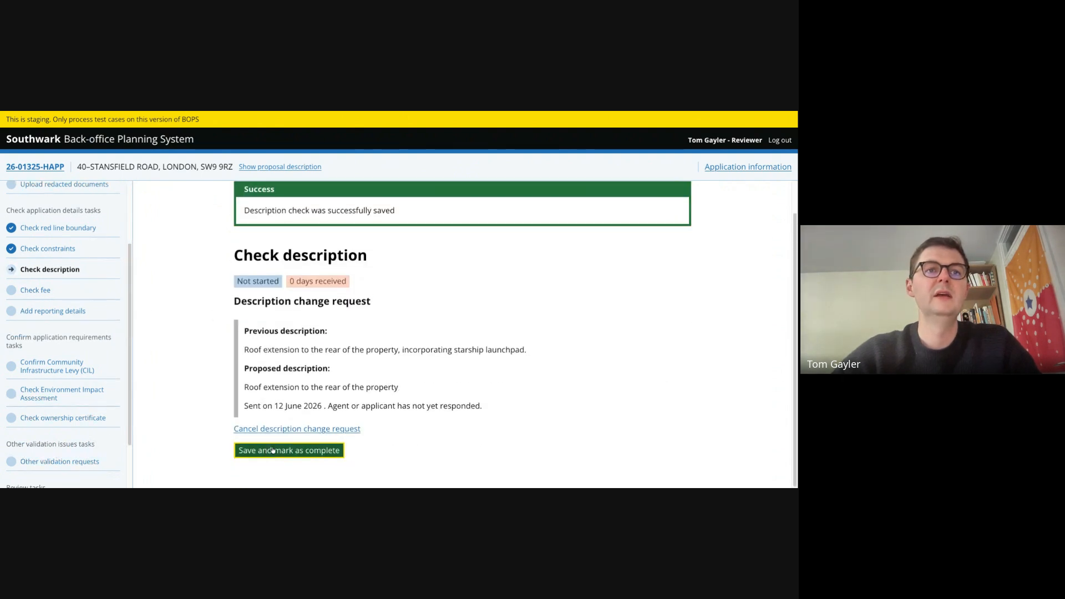
scroll(183, 300, down, 1)
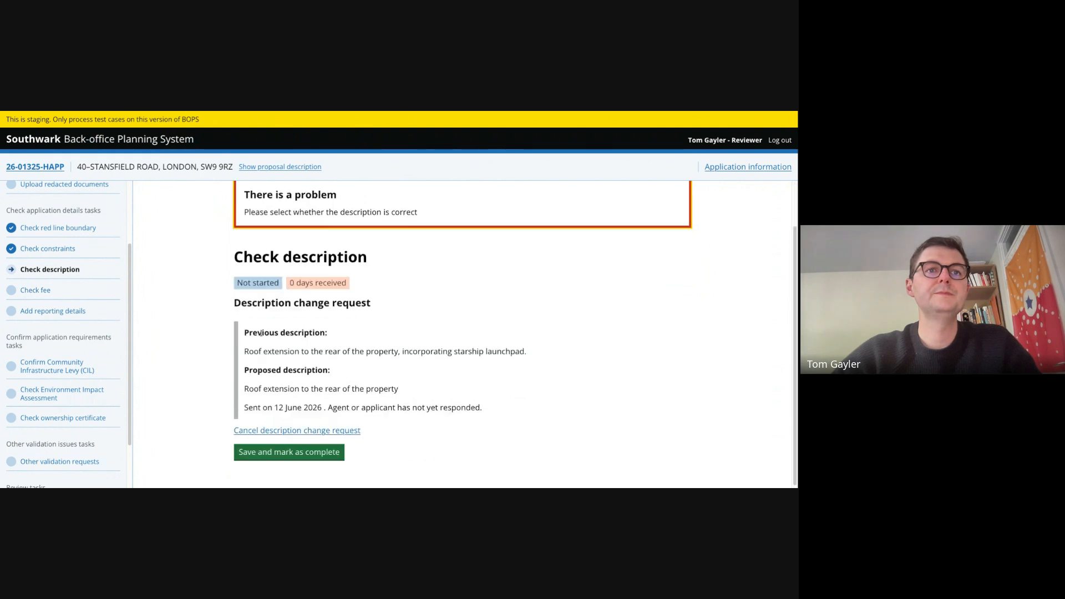
Review the payment information in the Check fee task, answer Yes to whether the fee is correct, and mark it complete.
click(42, 295)
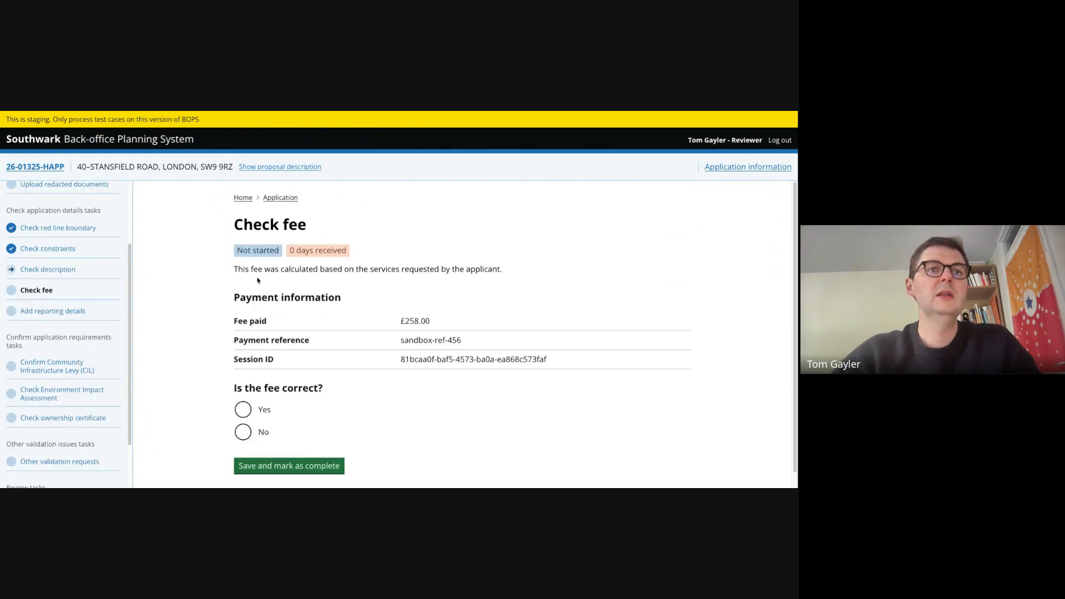
scroll(260, 289, down, 1)
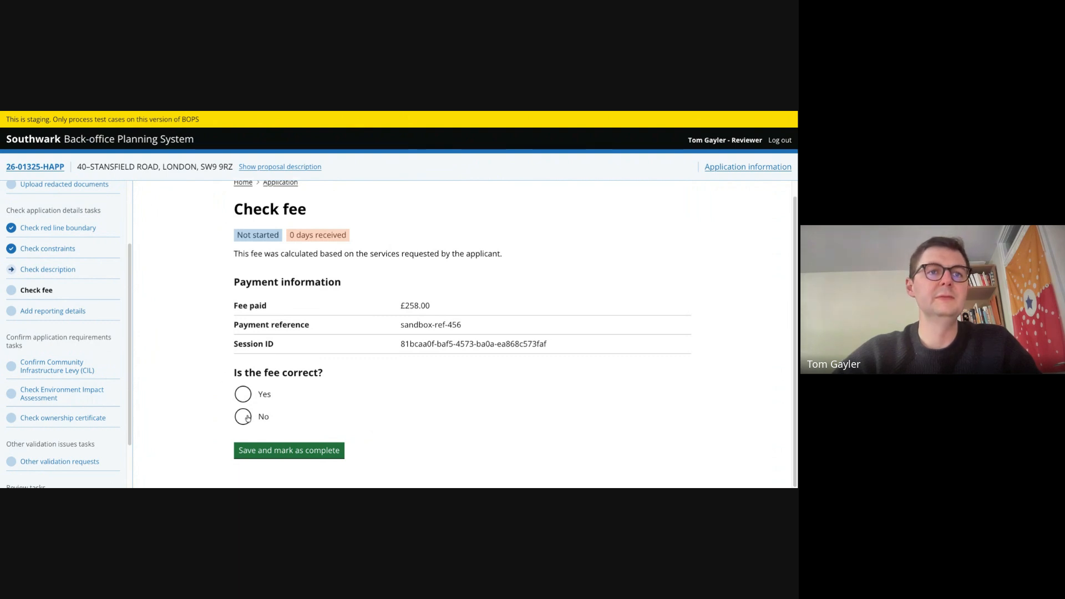
click(243, 394)
click(294, 450)
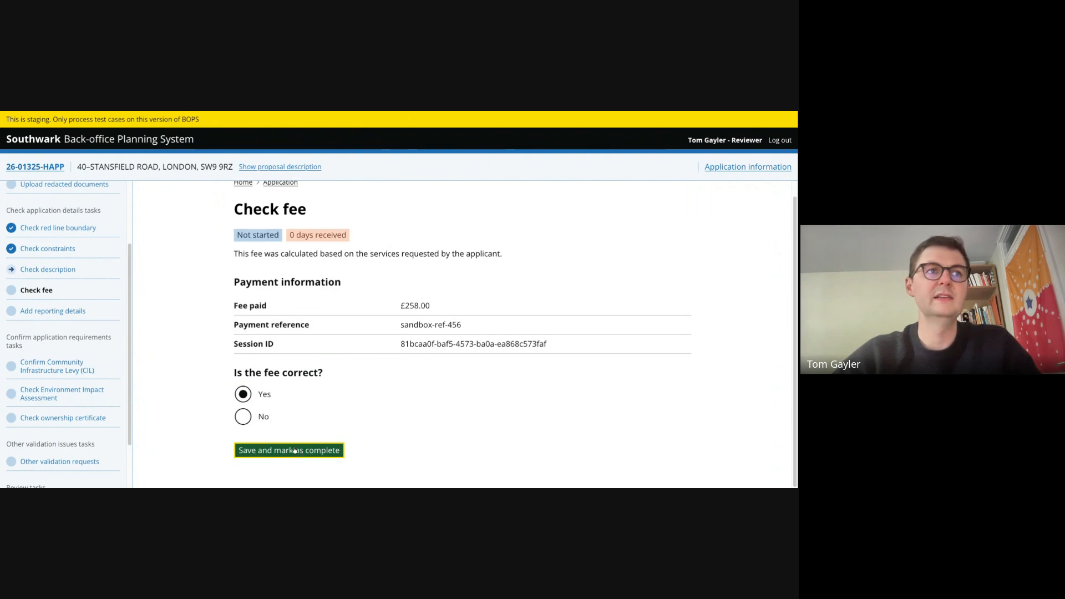
Set the development type to "Q21 – Householder developments" in Add reporting details and mark the task as complete.
click(72, 310)
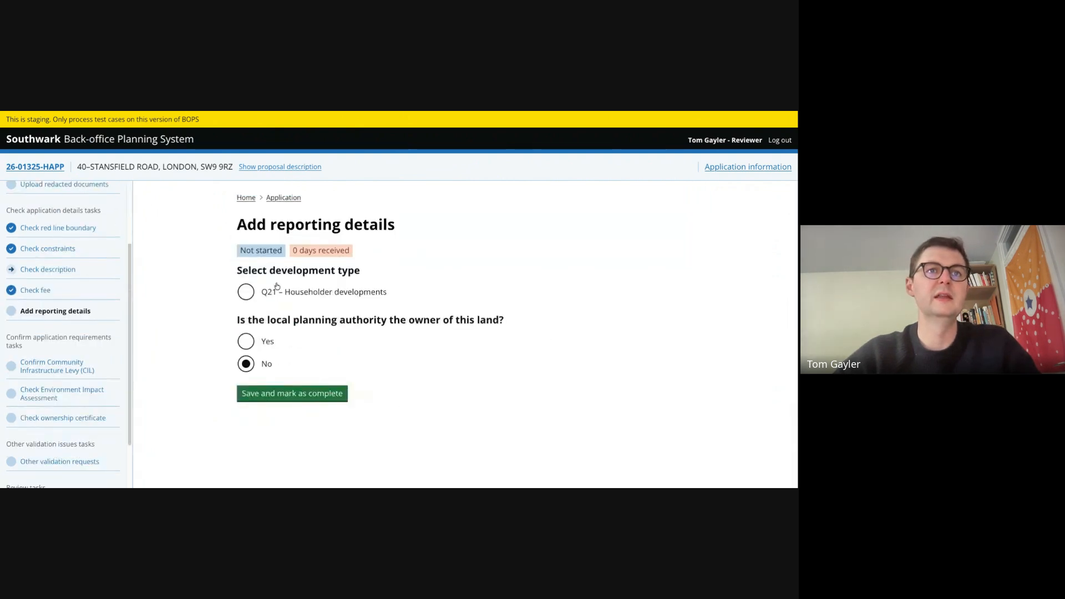
click(276, 291)
click(292, 394)
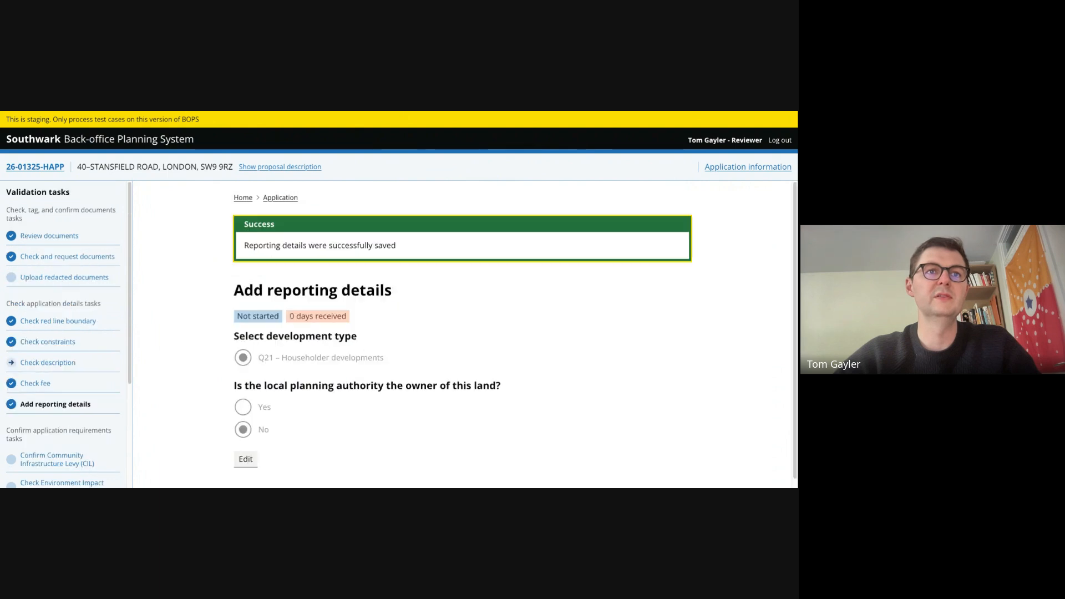
Open Review validation requests and examine the listed requests and their sending statuses.
scroll(47, 310, down, 3)
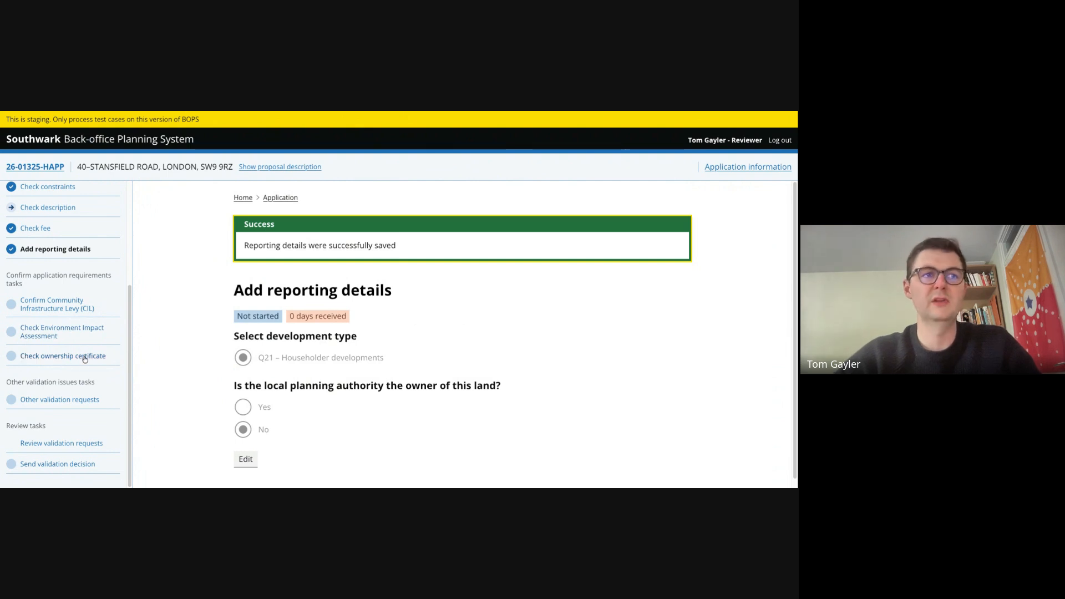
click(61, 443)
scroll(233, 302, down, 1)
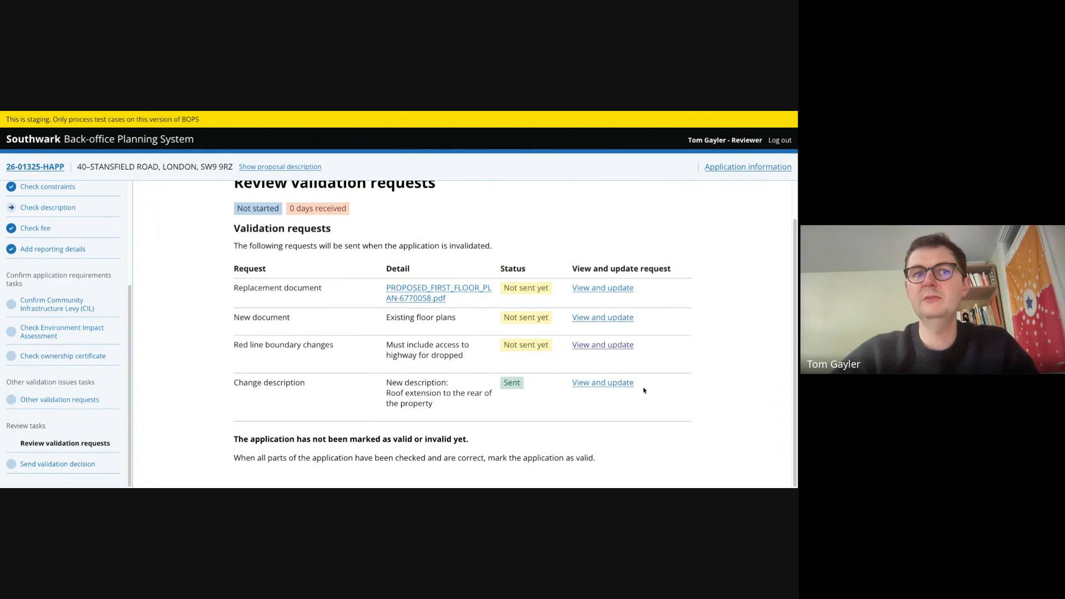
drag(226, 384, 663, 408)
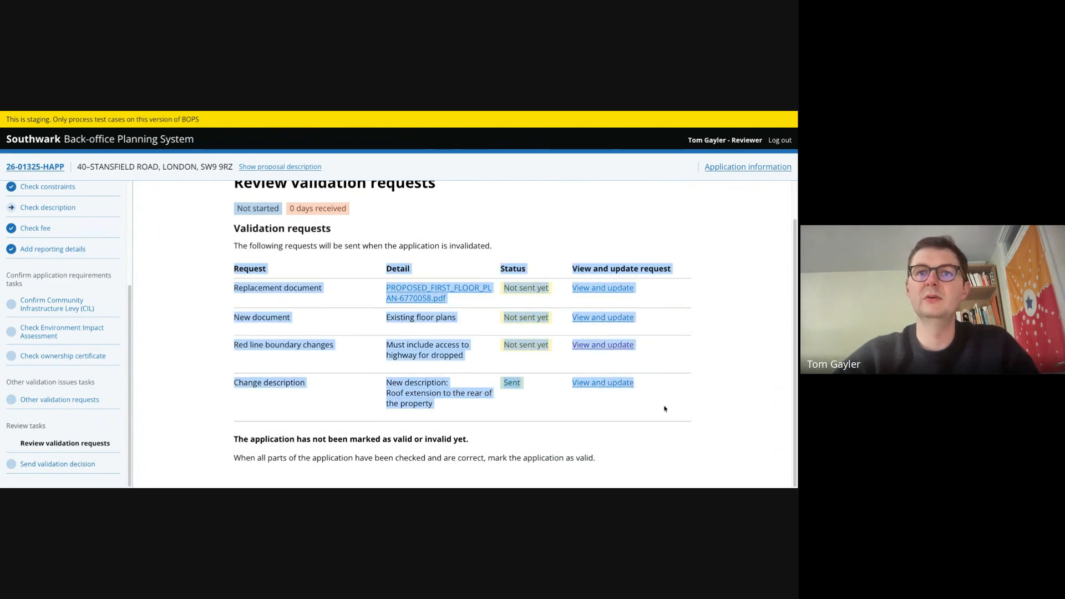
click(663, 398)
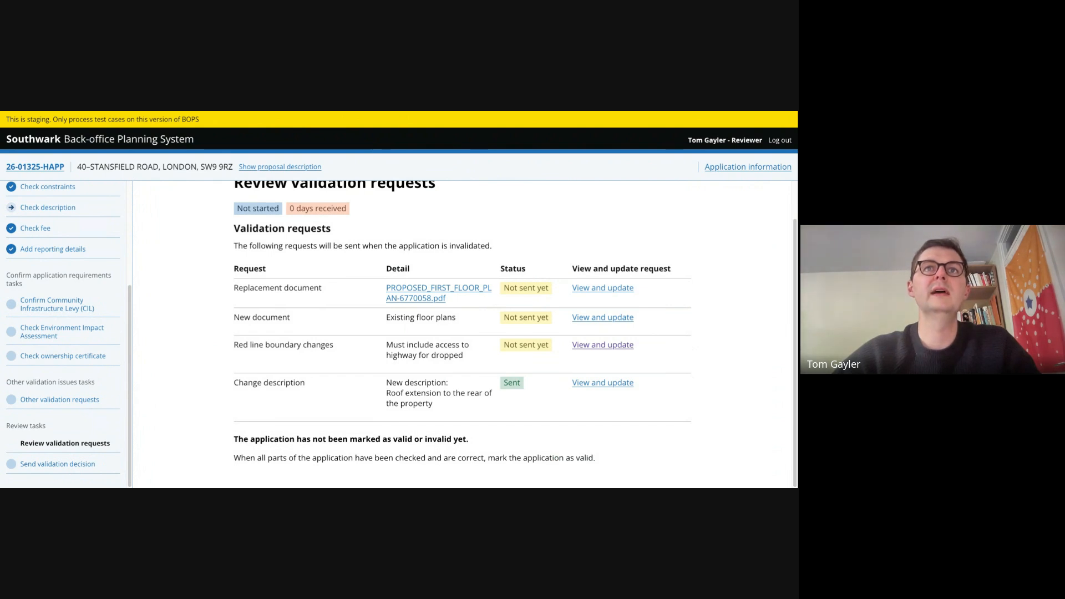
Switch to Gmail, read the unread email about suggested changes to the householder application, and follow its link to the applicant's requests.
key(ctrl+Tab)
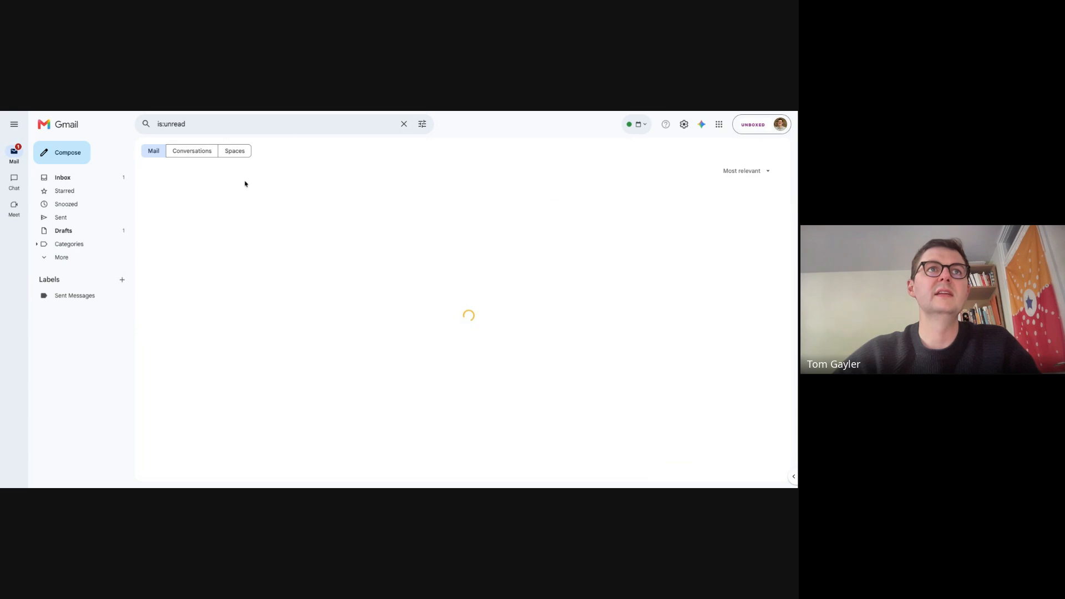
click(233, 189)
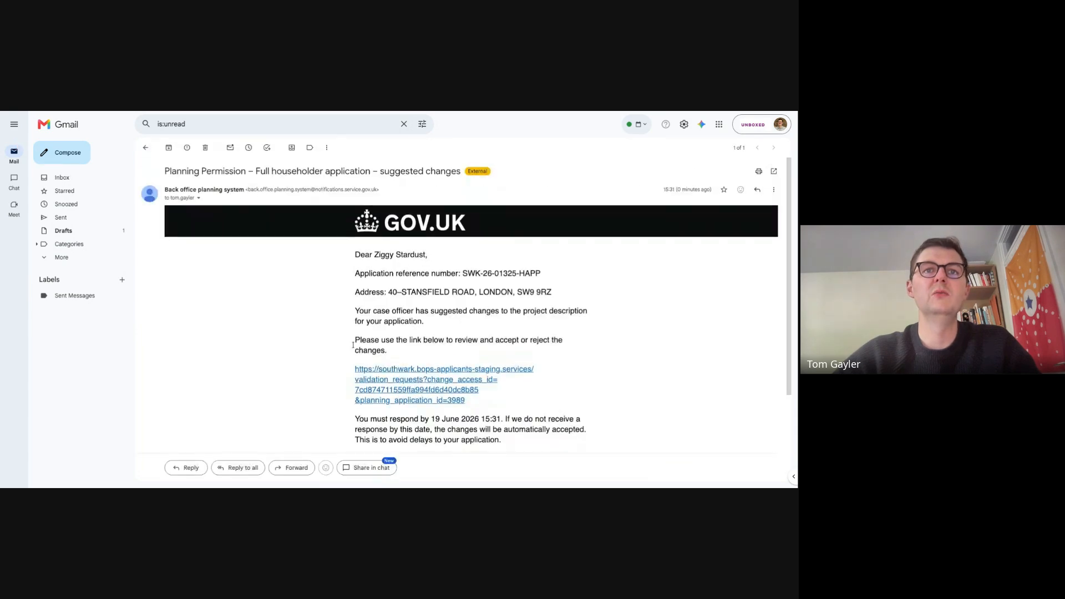
scroll(352, 345, down, 3)
scroll(420, 273, up, 1)
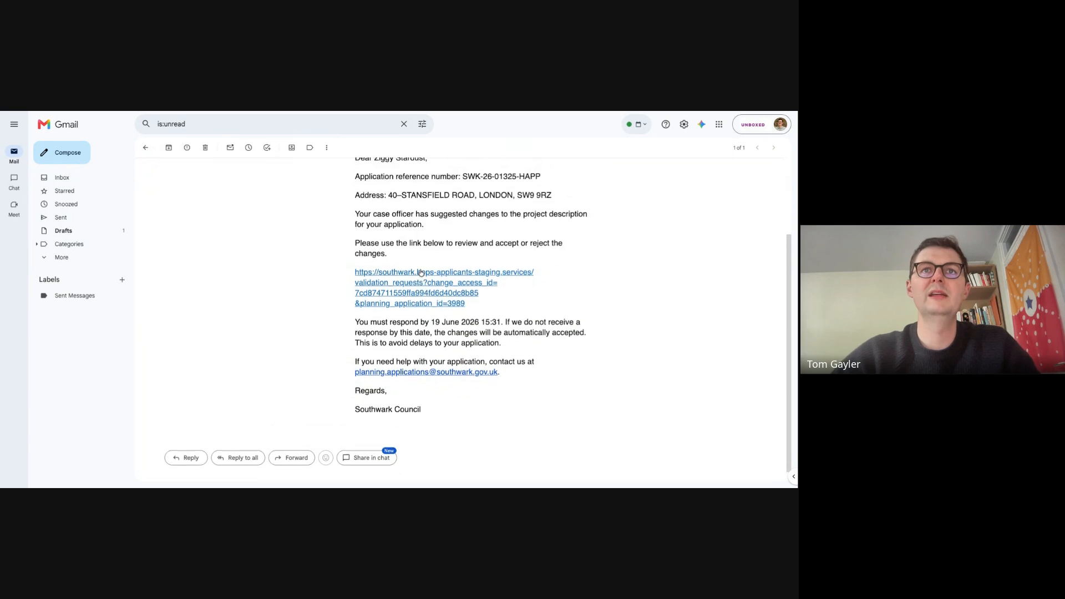
scroll(420, 272, up, 3)
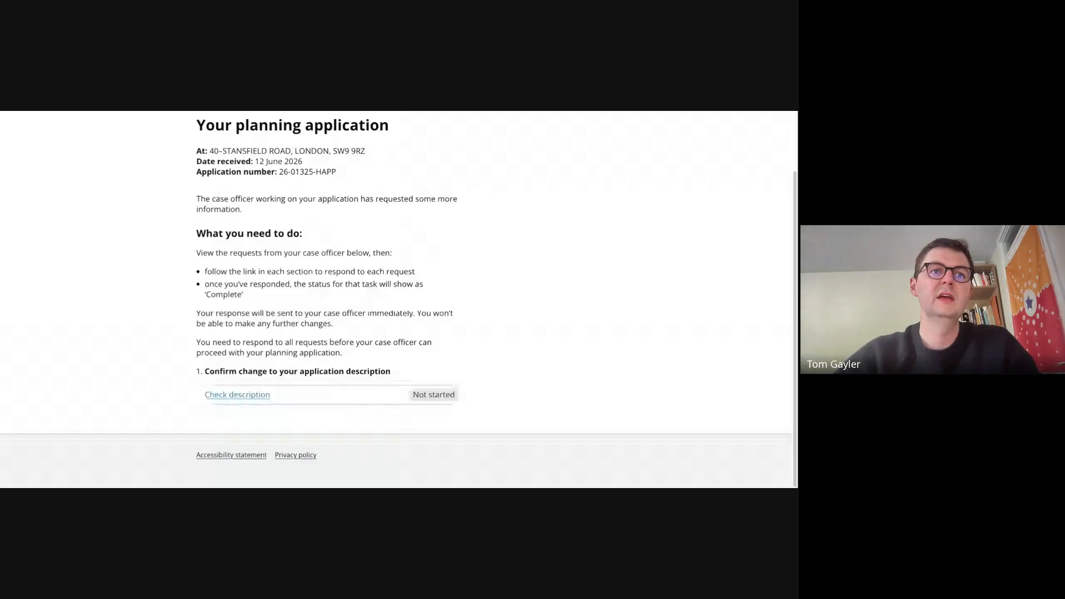
Agree to the new application description as the applicant, submit the response, and return to the refreshed validation requests in the back office.
click(237, 394)
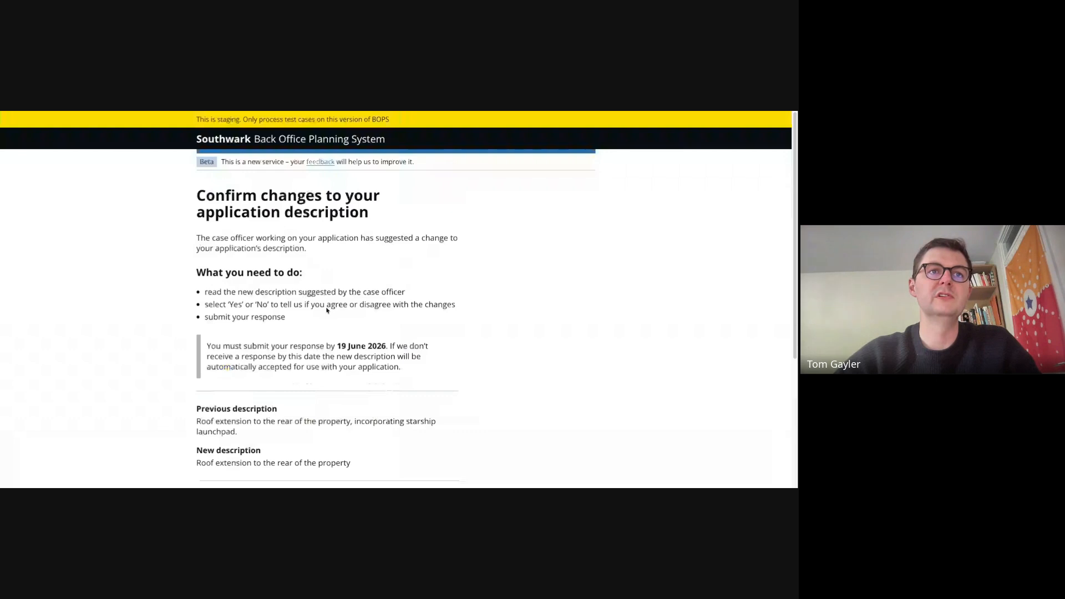
scroll(332, 277, down, 5)
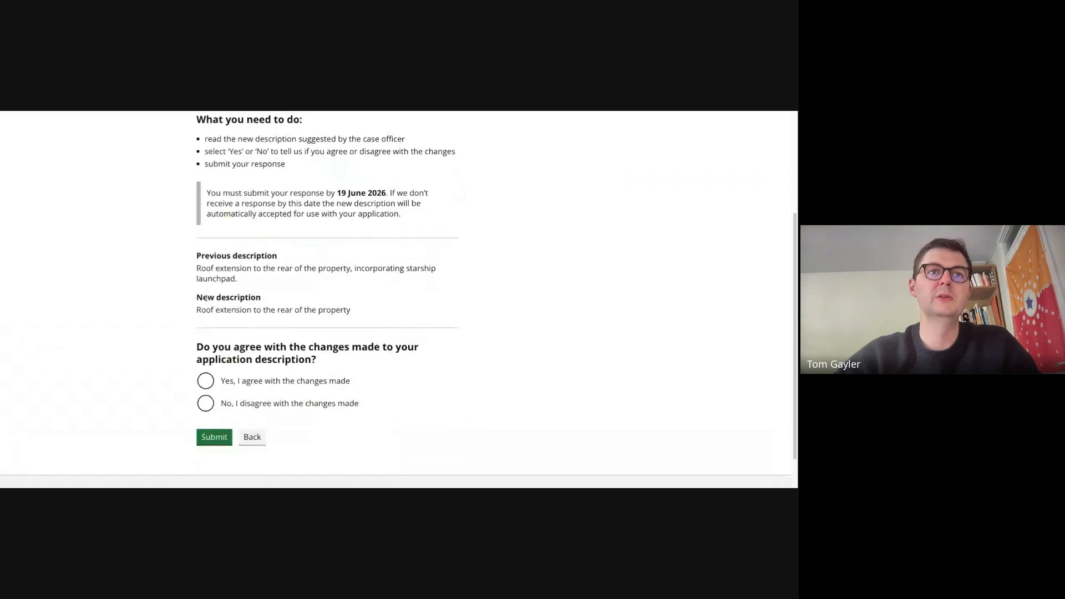
click(205, 380)
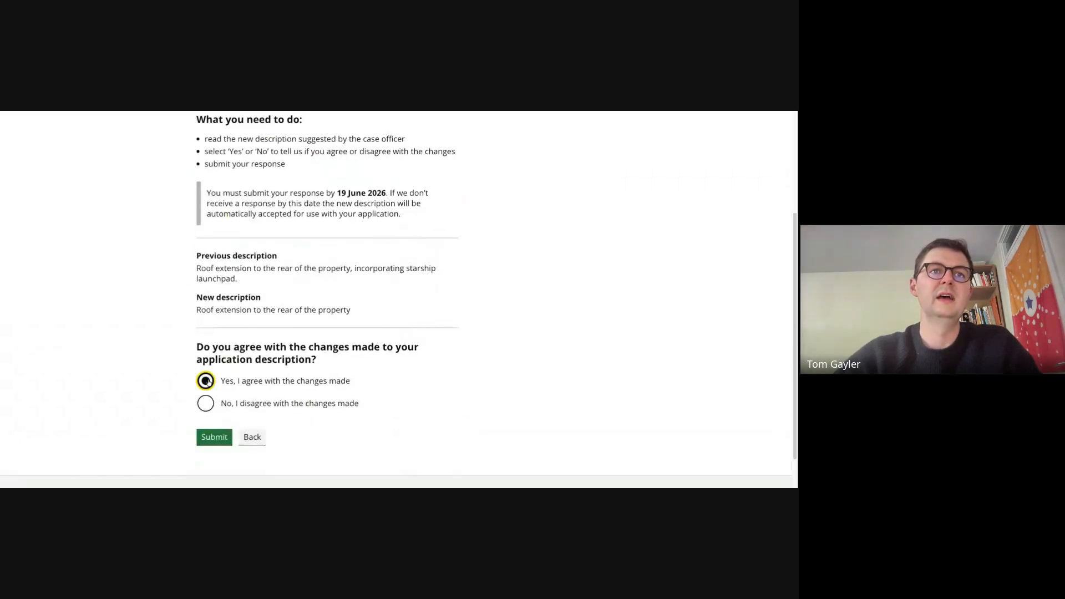
click(211, 444)
scroll(265, 113, down, 3)
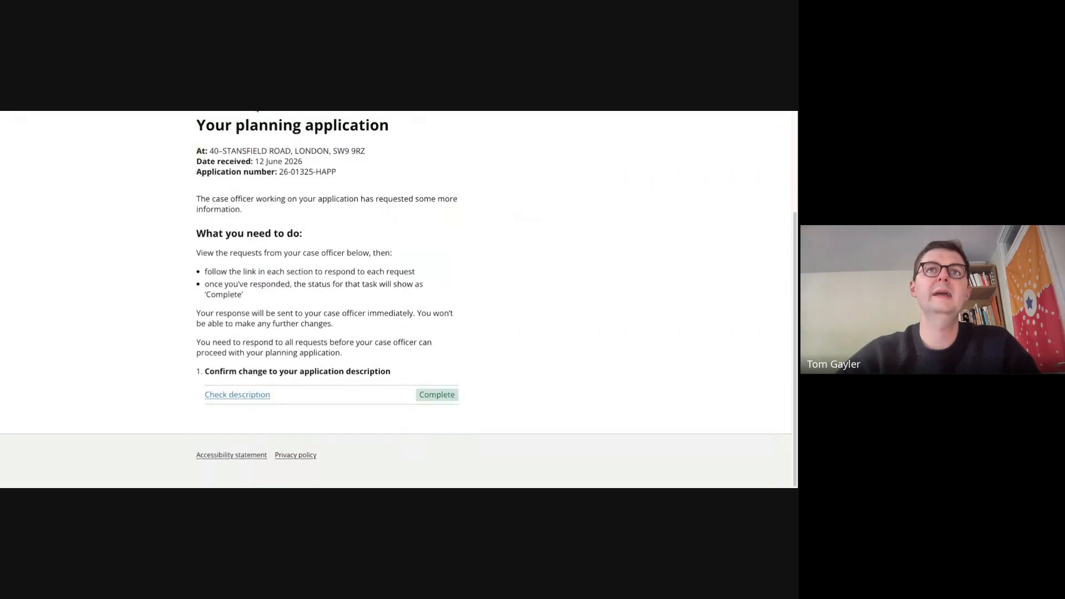
click(258, 111)
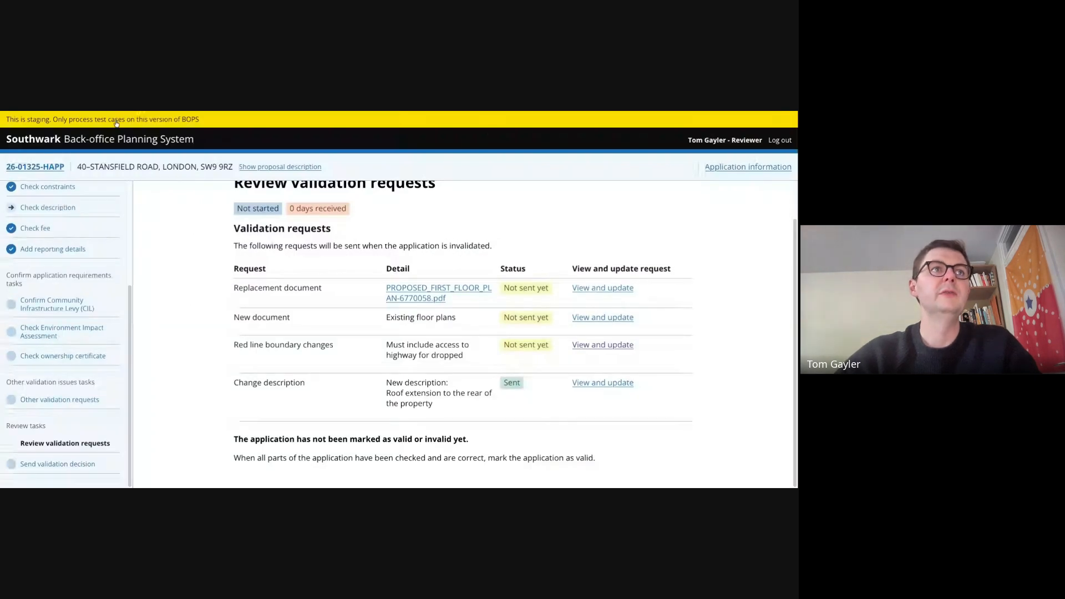
scroll(544, 282, down, 1)
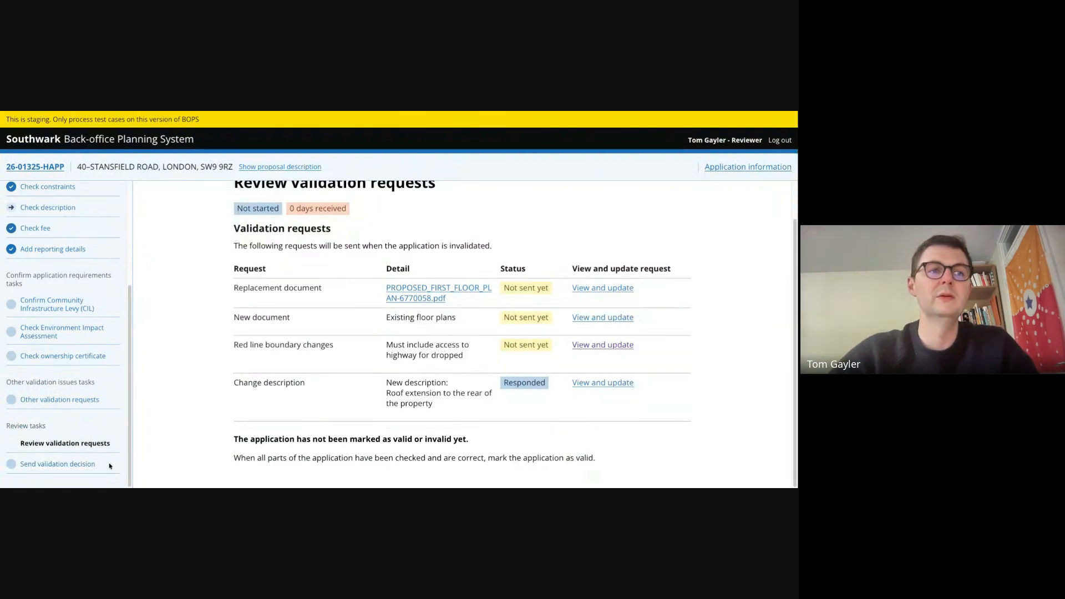
Mark the application as invalid in the Send validation decision task and check its status on the application overview.
click(77, 464)
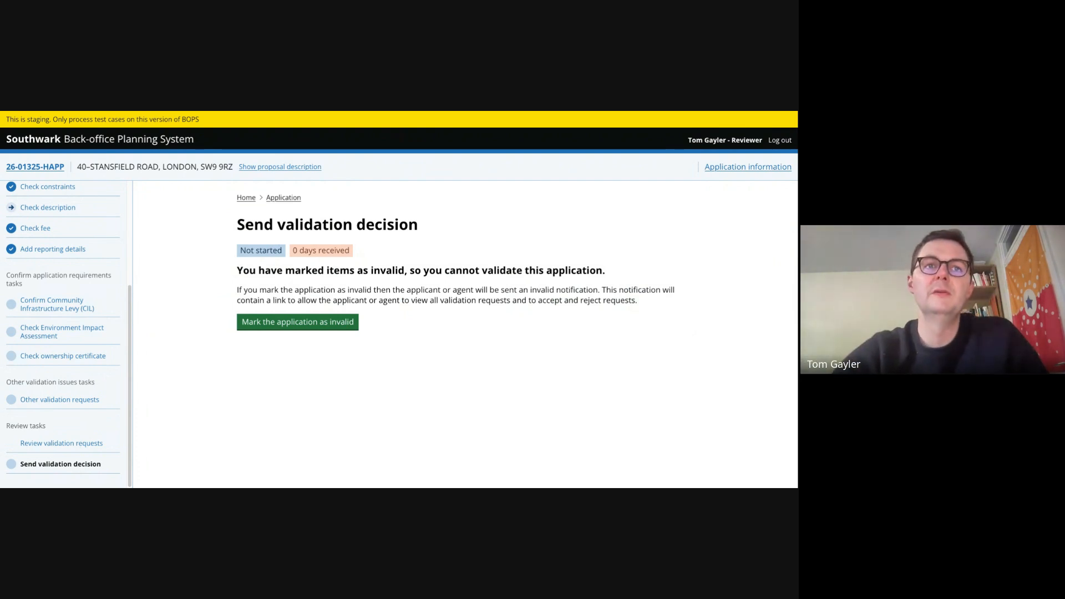
click(296, 322)
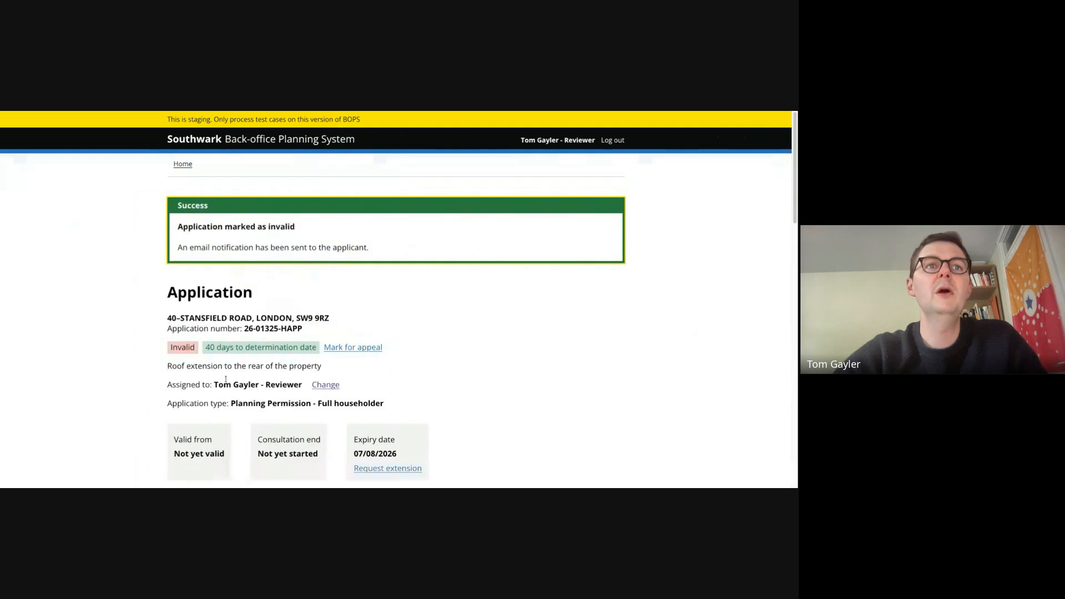
scroll(398, 343, down, 2)
drag(162, 245, 204, 246)
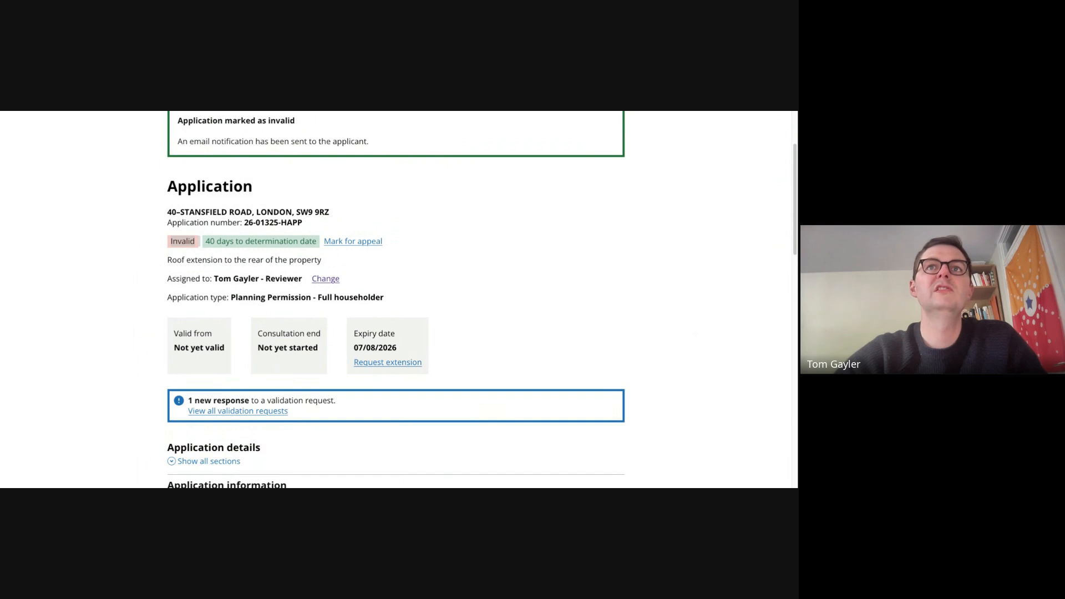
Switch to Gmail, read the unread BOPS case update email, and refresh the unread message list.
key(ctrl+Tab)
click(148, 151)
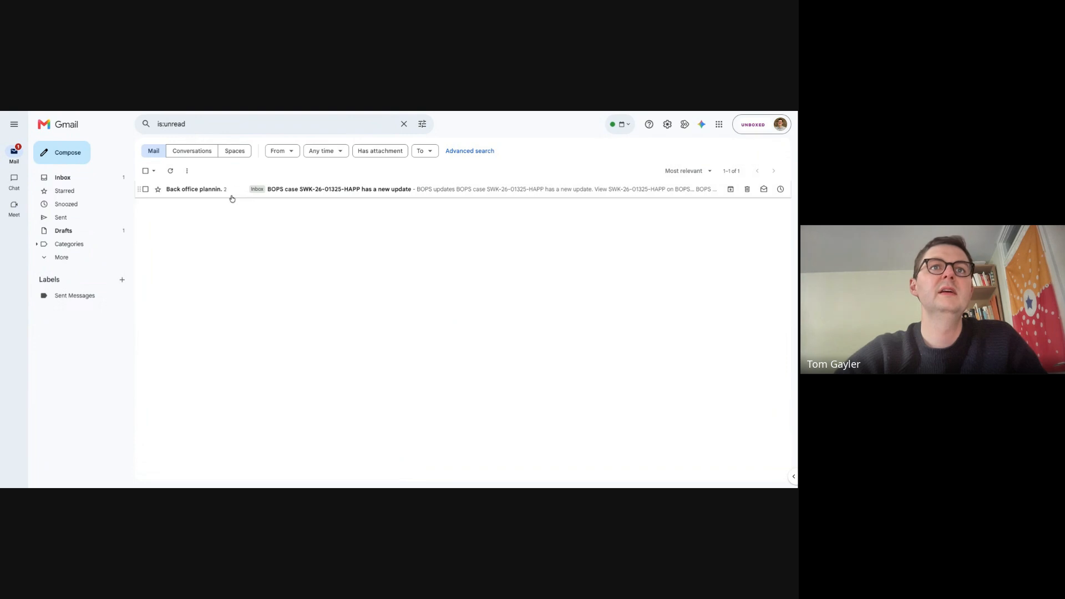
click(232, 198)
click(266, 204)
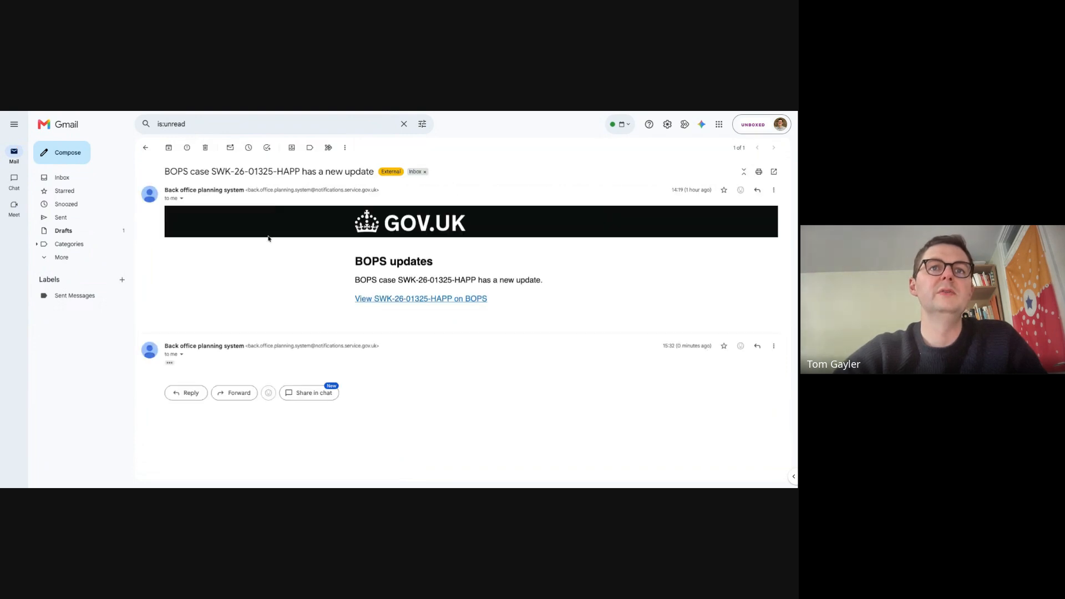
click(146, 149)
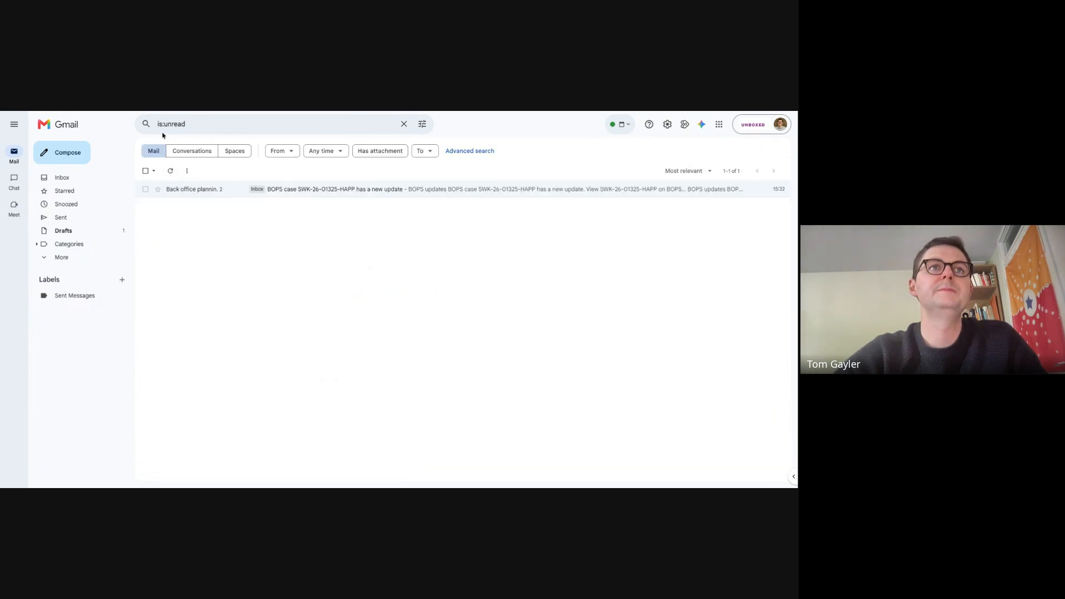
click(169, 171)
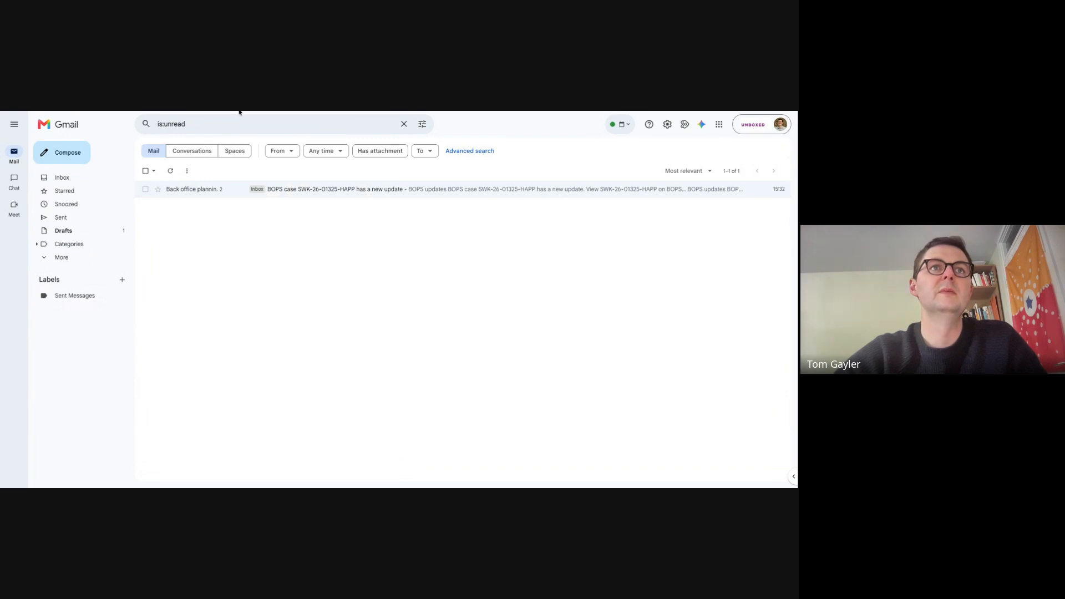
Open the applicant's request to replace PROPOSED_FIRST_FLOOR_PLAN-6770058.pdf and start choosing a replacement file to upload.
key(ctrl+Tab)
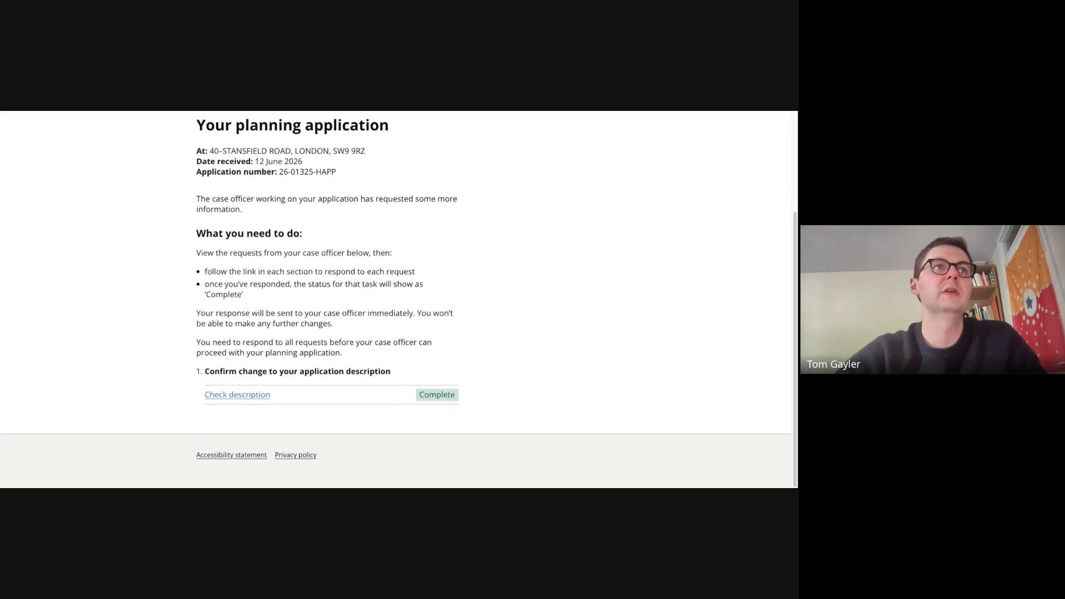
key(ctrl+Tab)
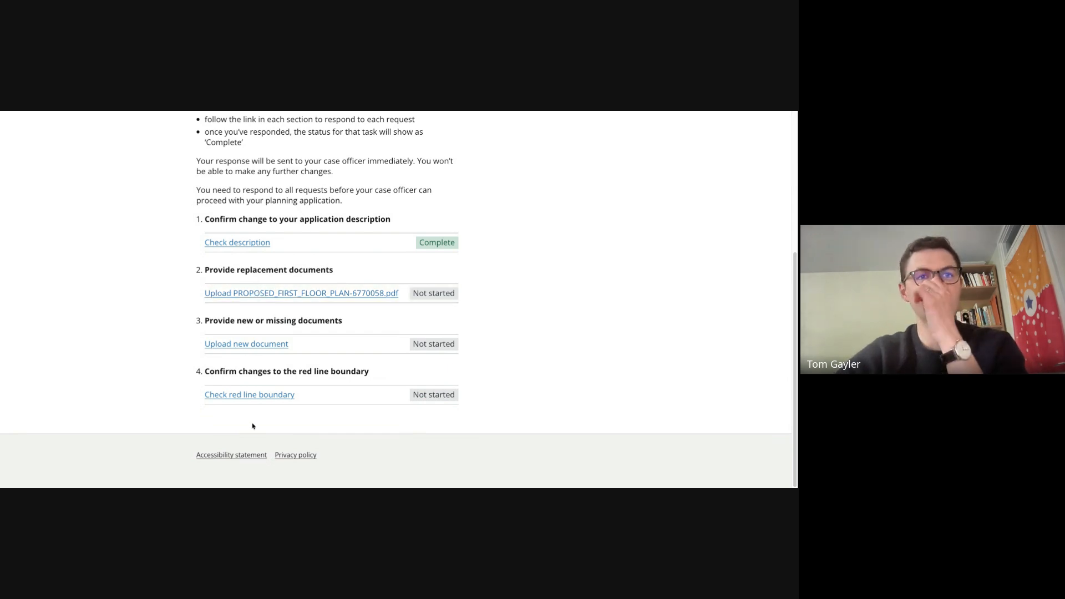
click(301, 293)
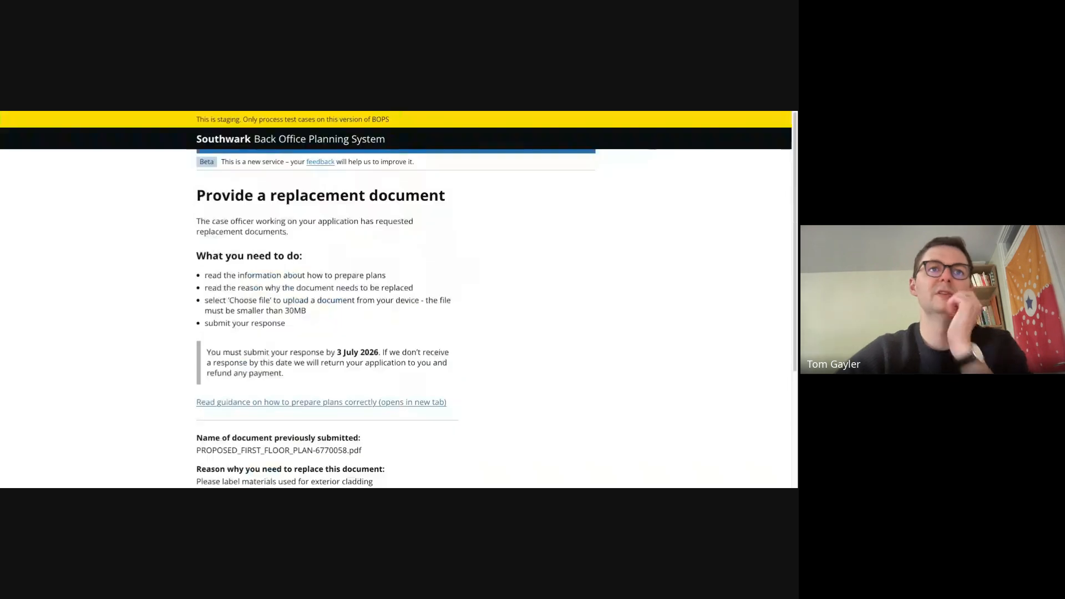
scroll(229, 364, down, 3)
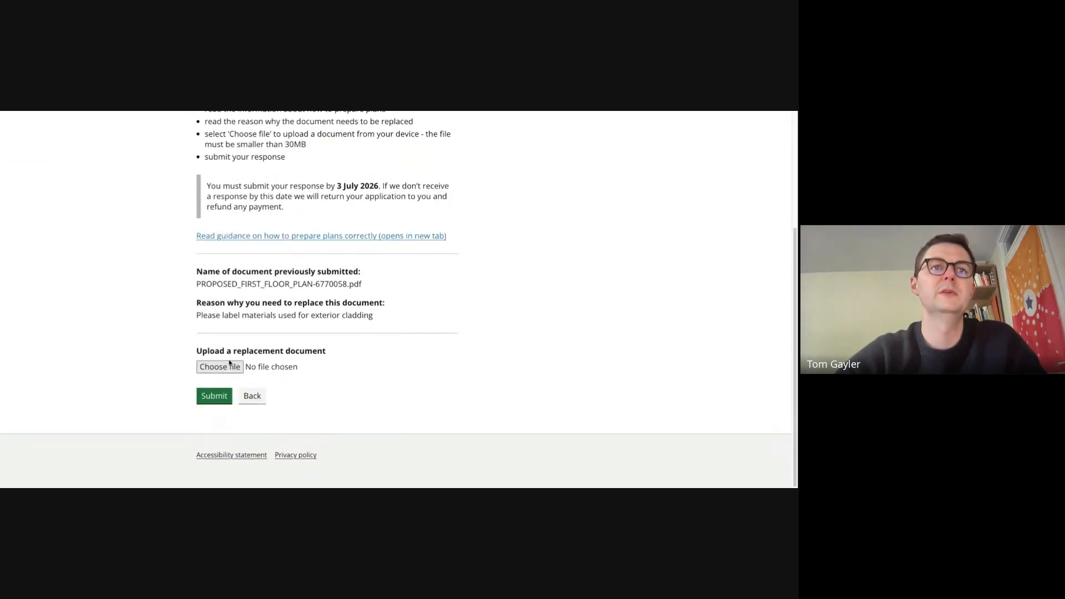
click(227, 368)
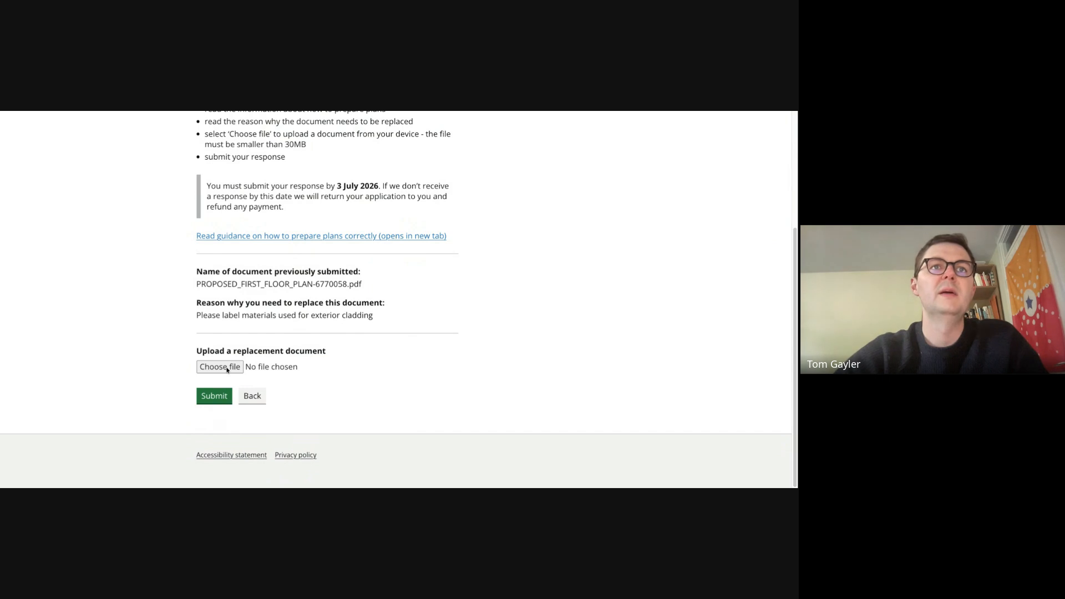
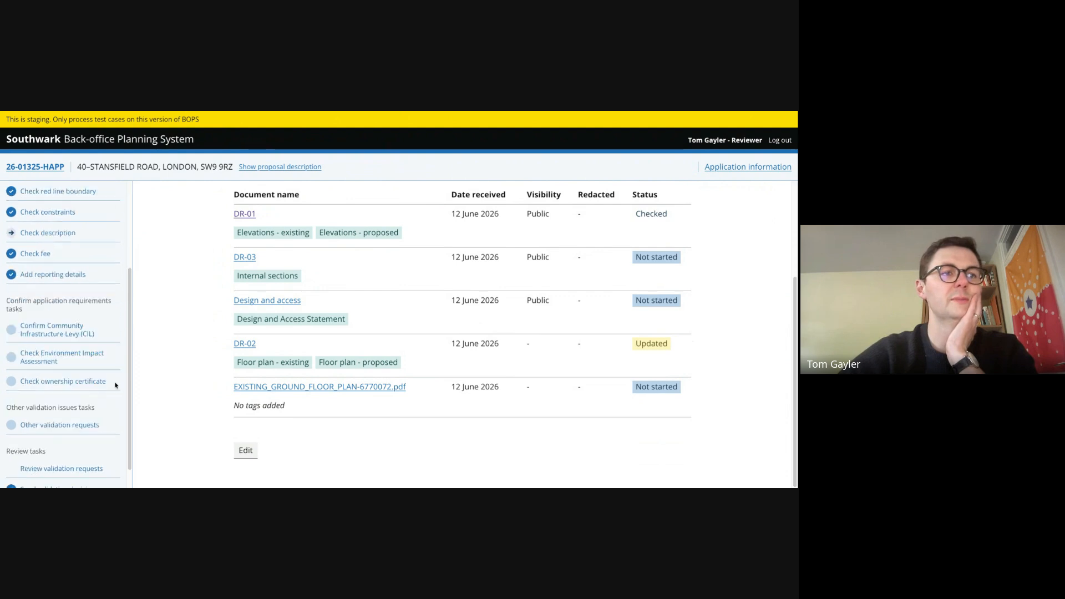
Choose to publish the application on the BOPS Public Portal and mark it as valid in the Send validation decision task.
click(65, 466)
click(246, 398)
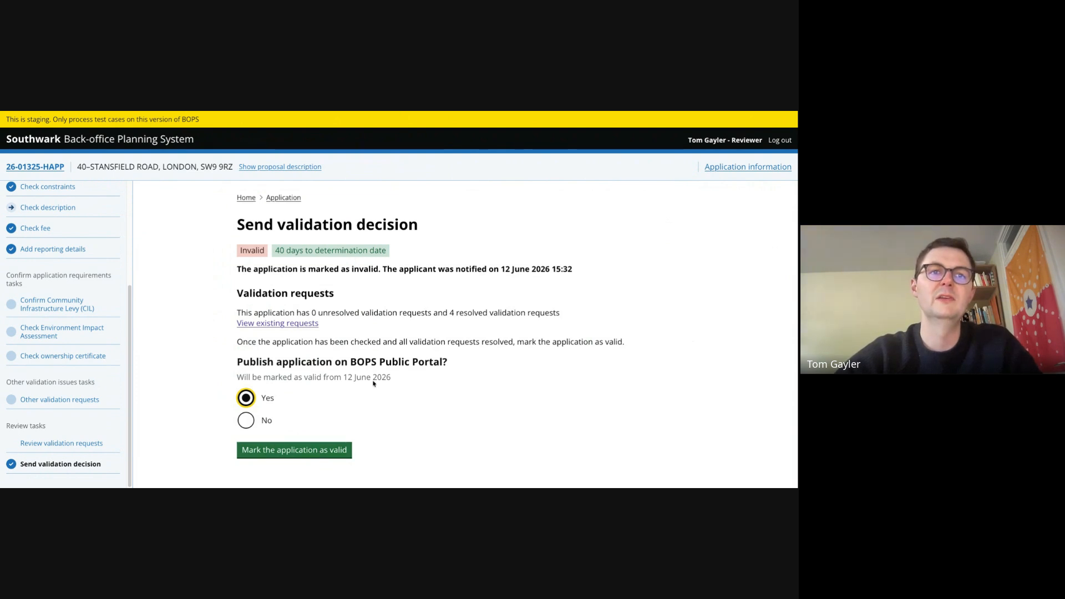
click(314, 449)
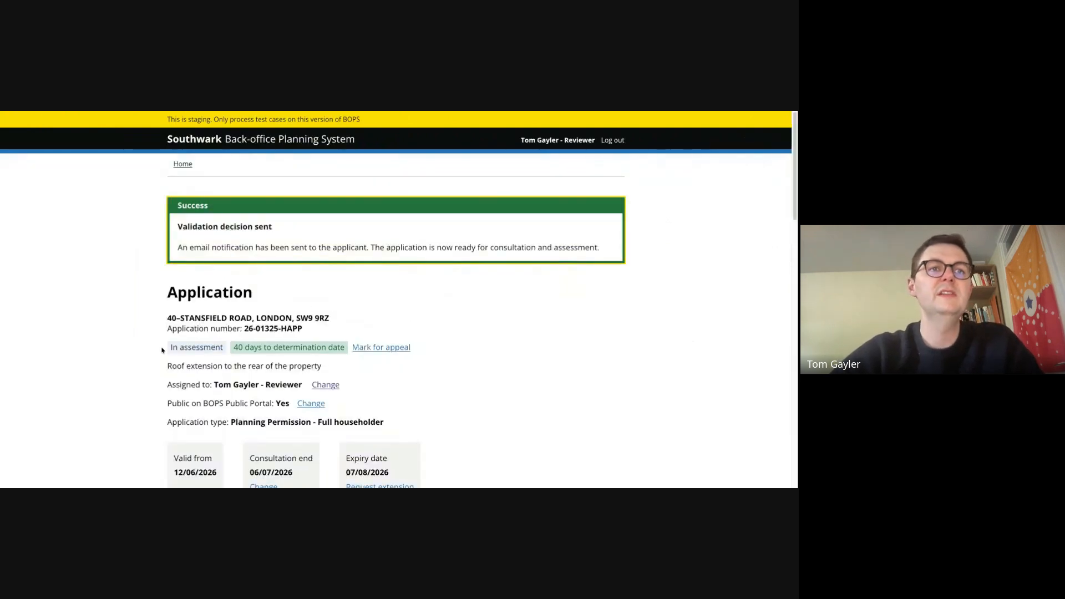
Check the stage statuses on the application overview, then open the consultation tasks and review the consultee already assigned.
scroll(162, 349, down, 4)
scroll(161, 349, down, 8)
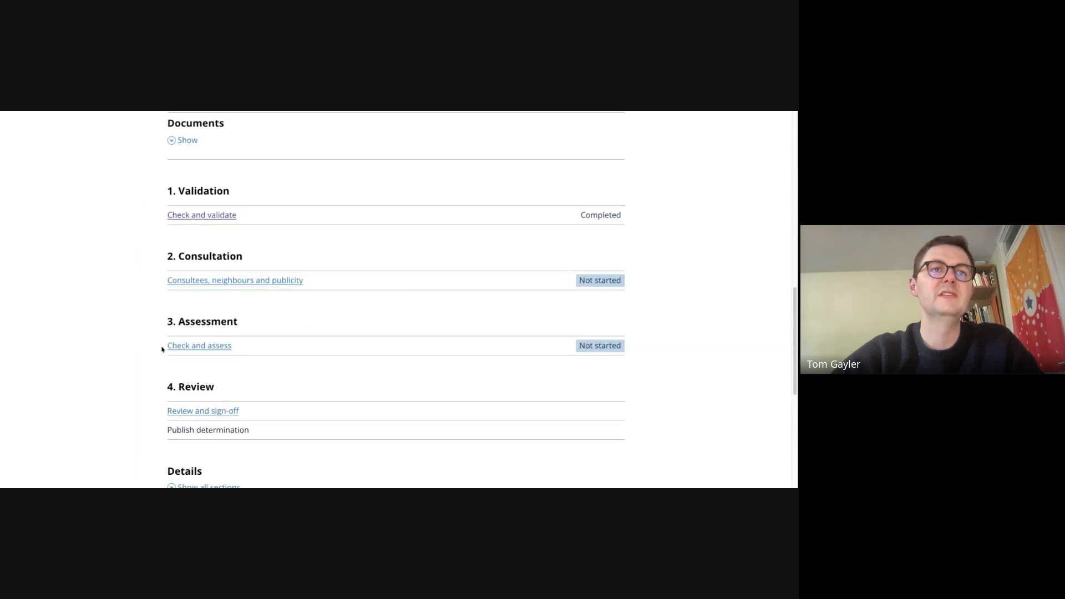
scroll(191, 233, up, 2)
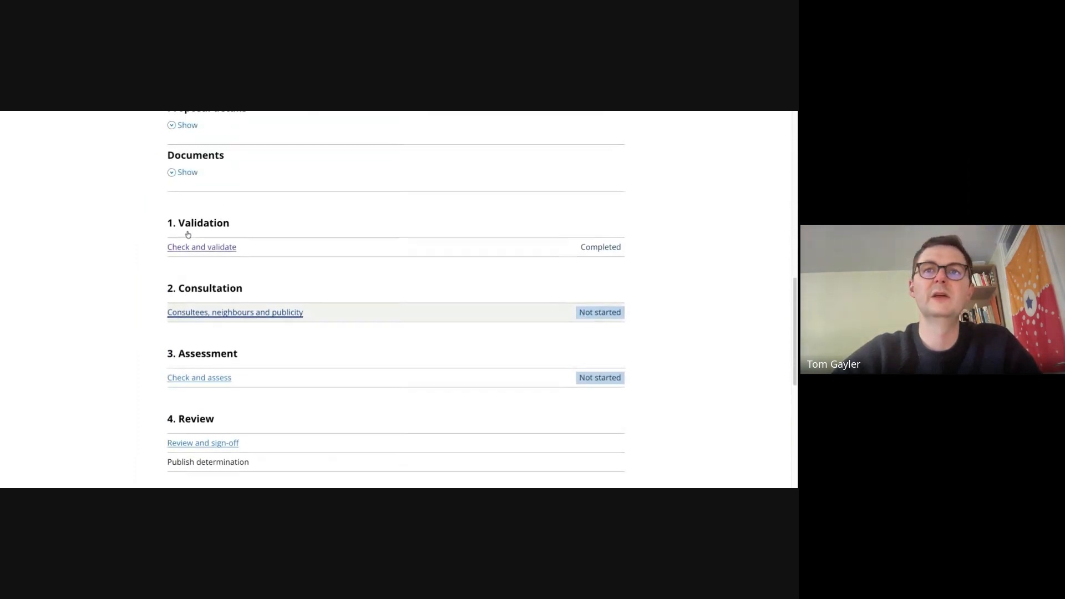
click(223, 313)
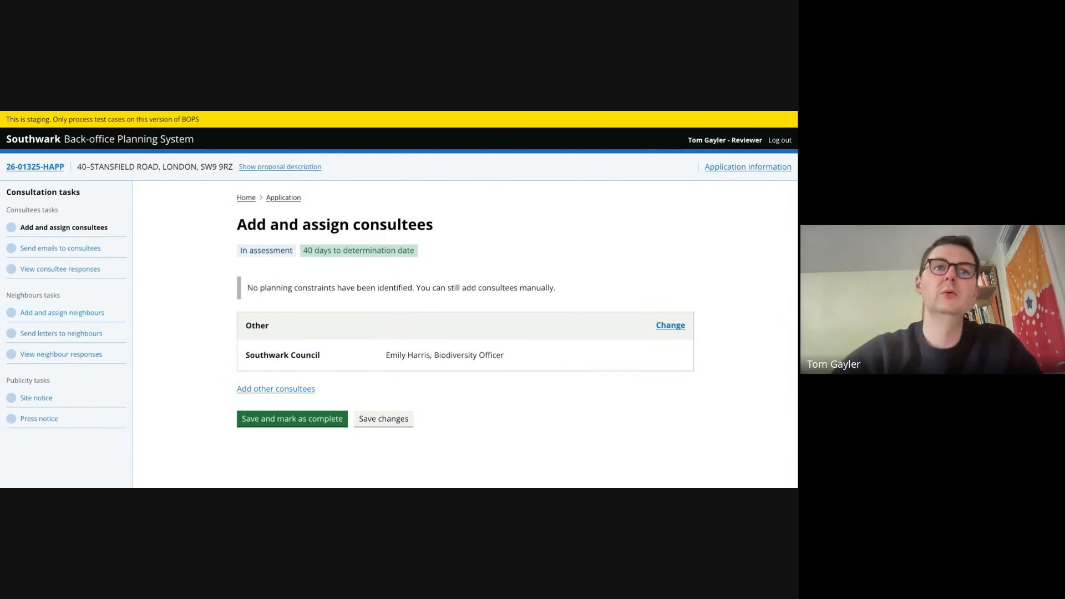
drag(556, 361, 246, 327)
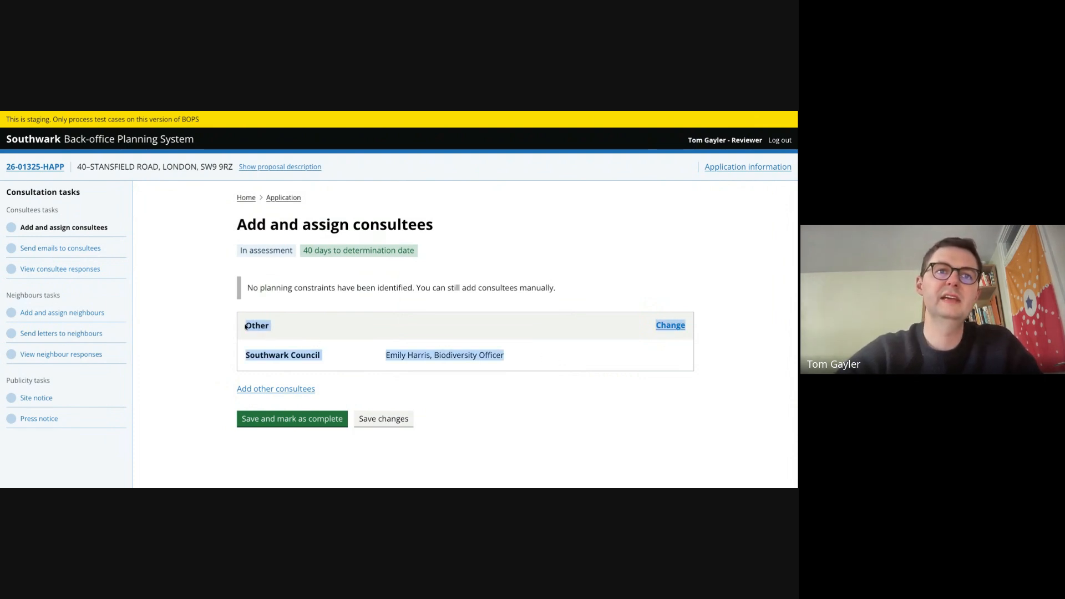
click(202, 321)
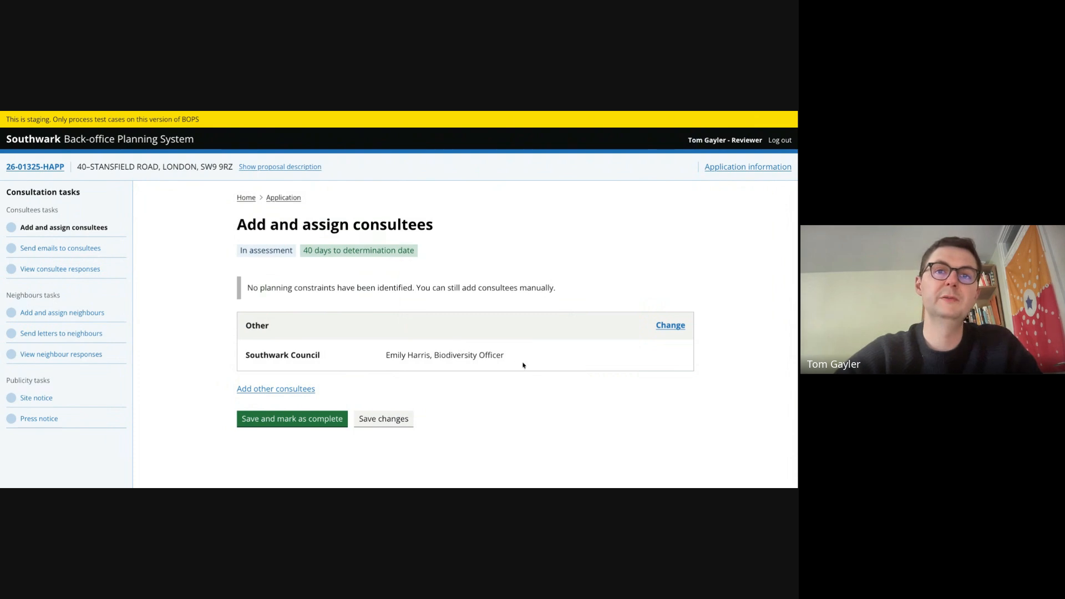
Assign the Environment Agency Flood Risk Assessor as another consultee and mark the consultee assignments as complete.
click(286, 391)
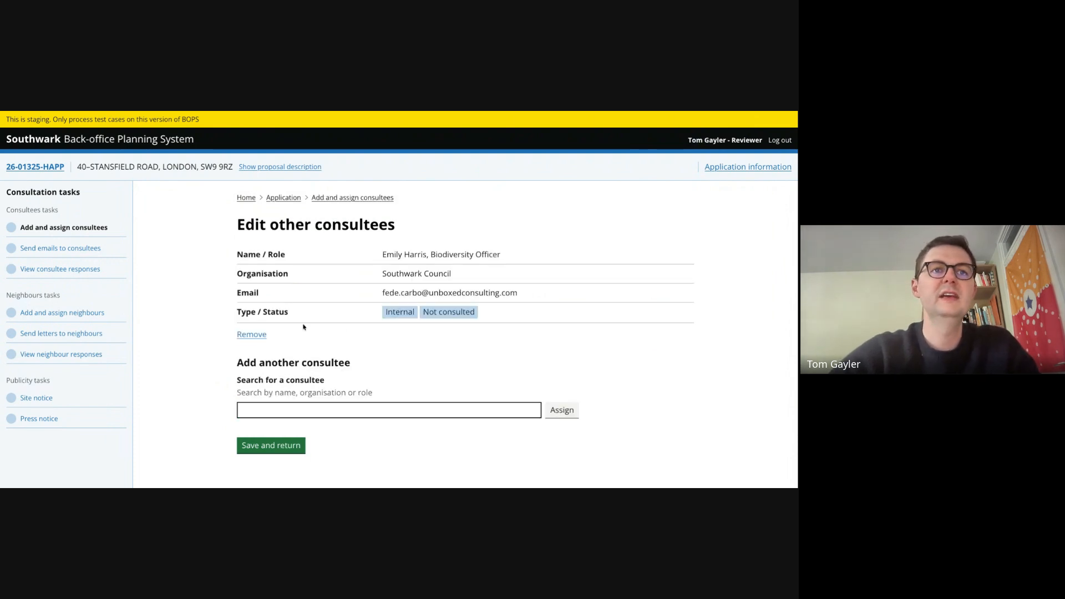
click(302, 410)
text(tom)
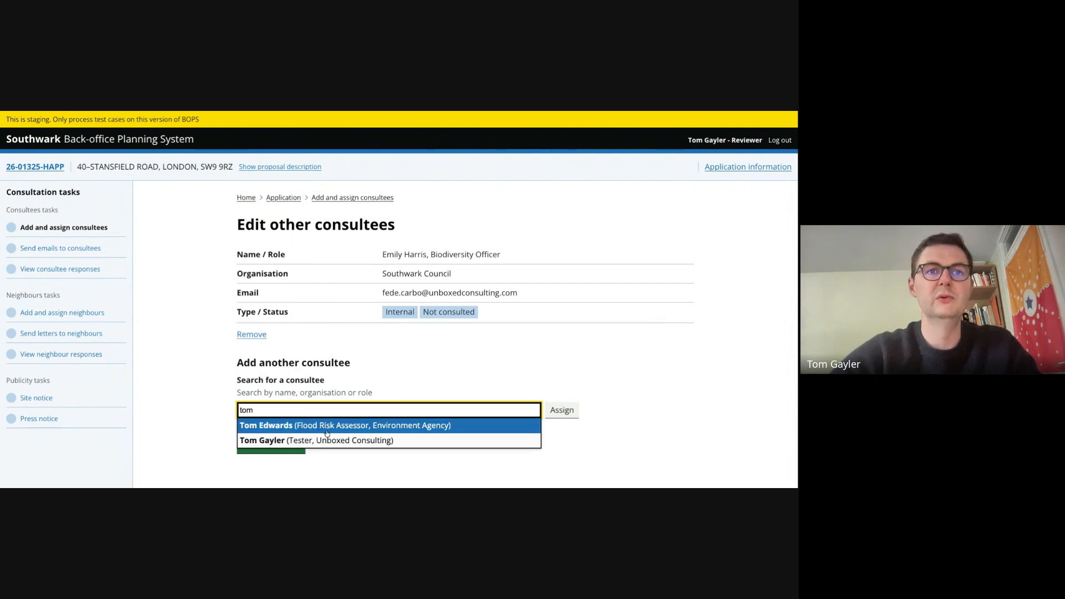
click(327, 432)
click(561, 410)
scroll(347, 377, down, 3)
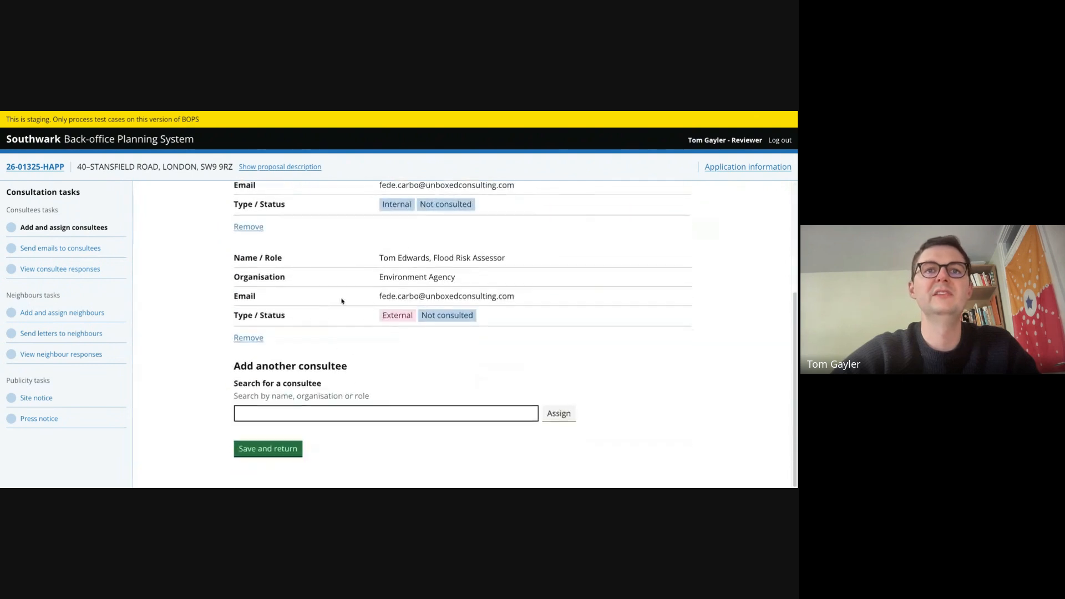
click(290, 451)
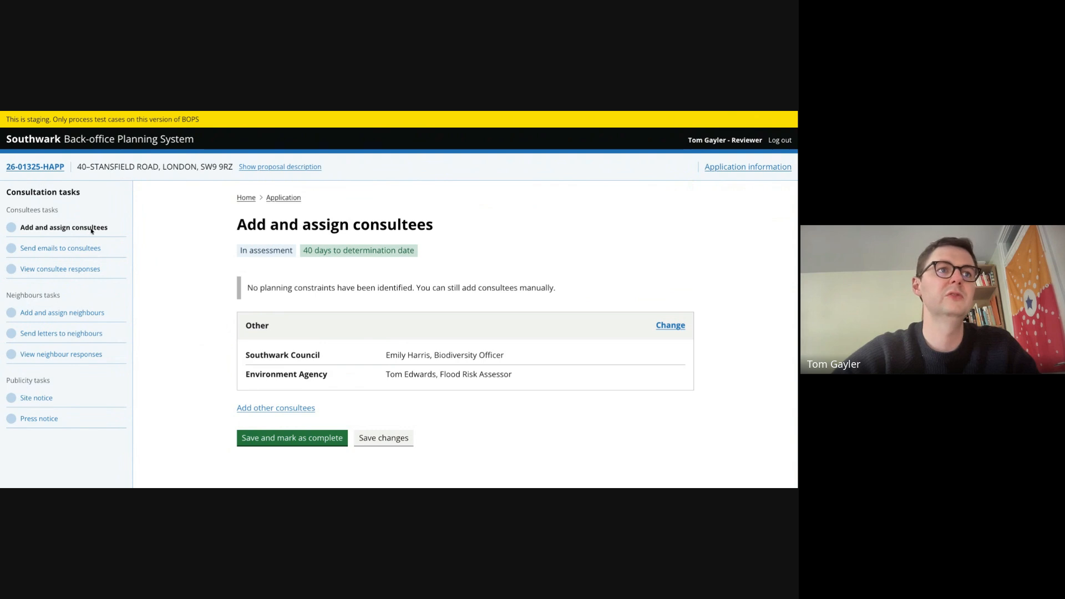
click(301, 445)
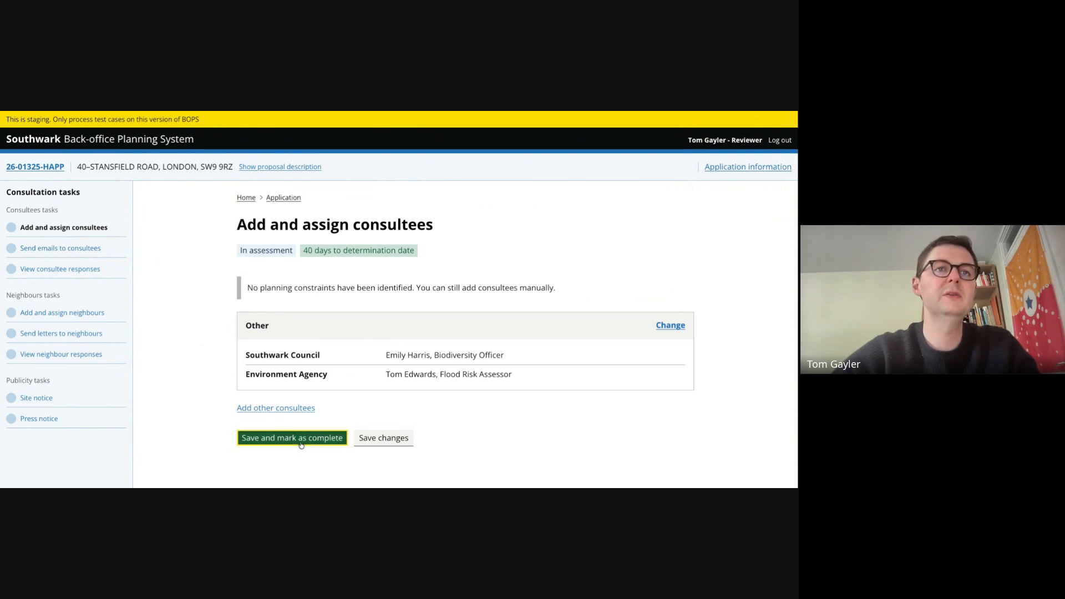
scroll(201, 340, down, 1)
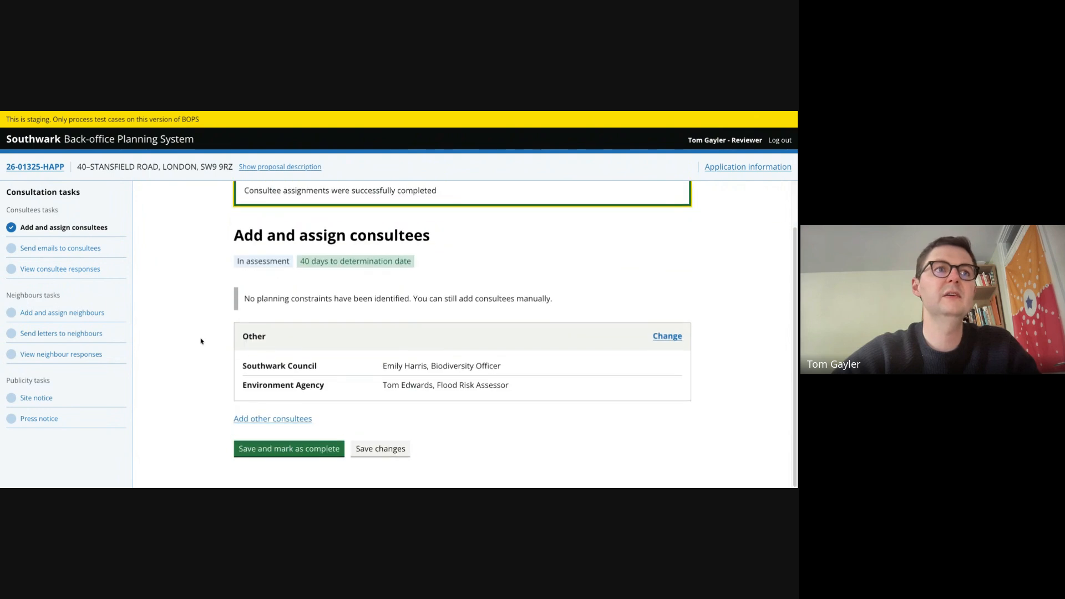
Send the Initial consultation email to all assigned consultees with a 21-day response period, after viewing its template.
click(83, 248)
scroll(228, 288, down, 2)
click(238, 217)
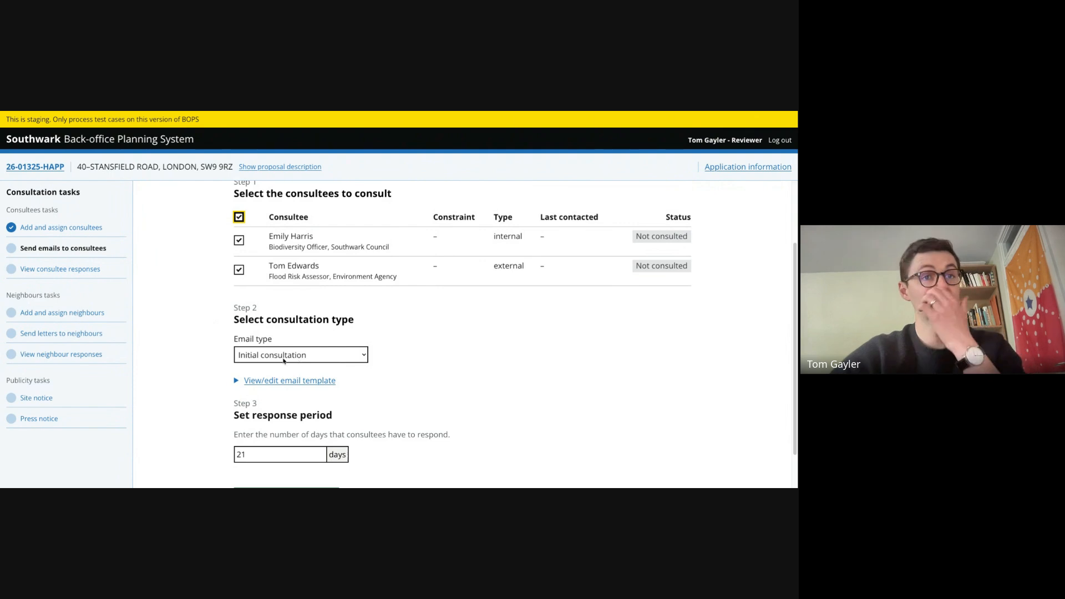
click(278, 381)
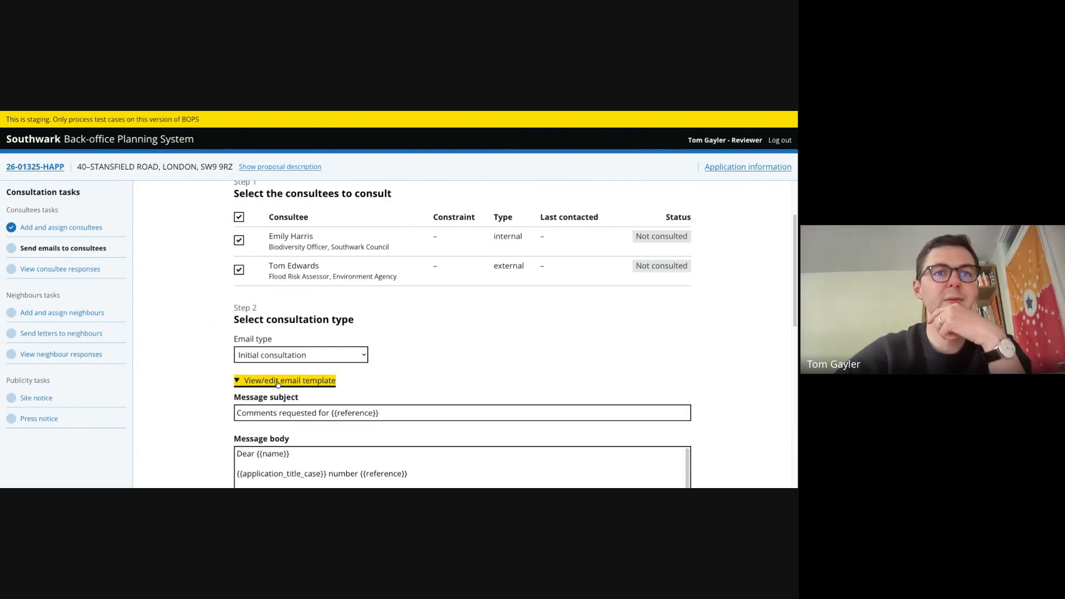
click(277, 382)
scroll(299, 422, down, 2)
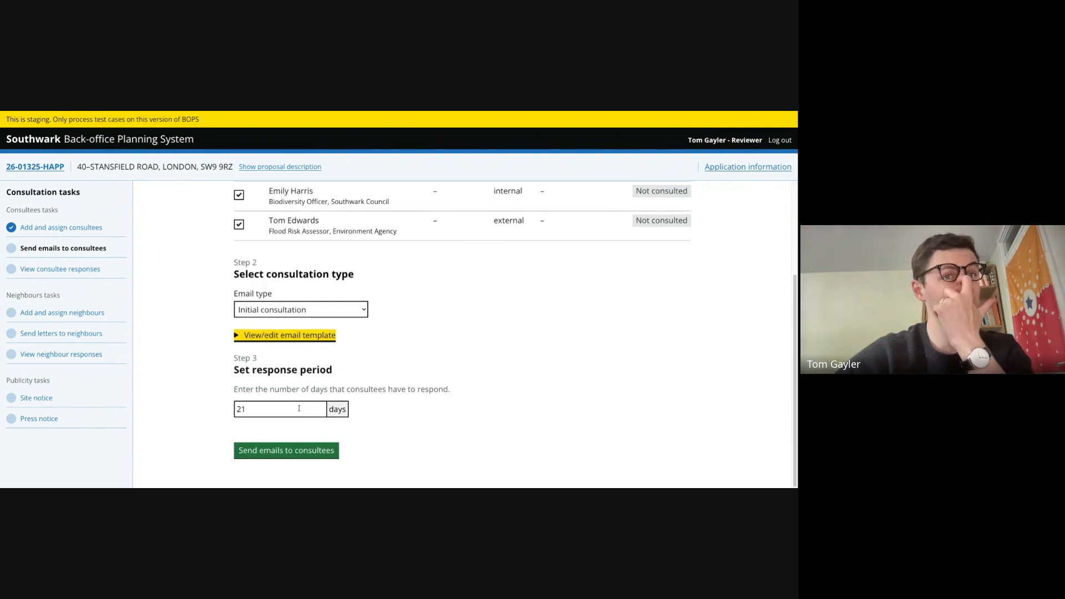
click(306, 452)
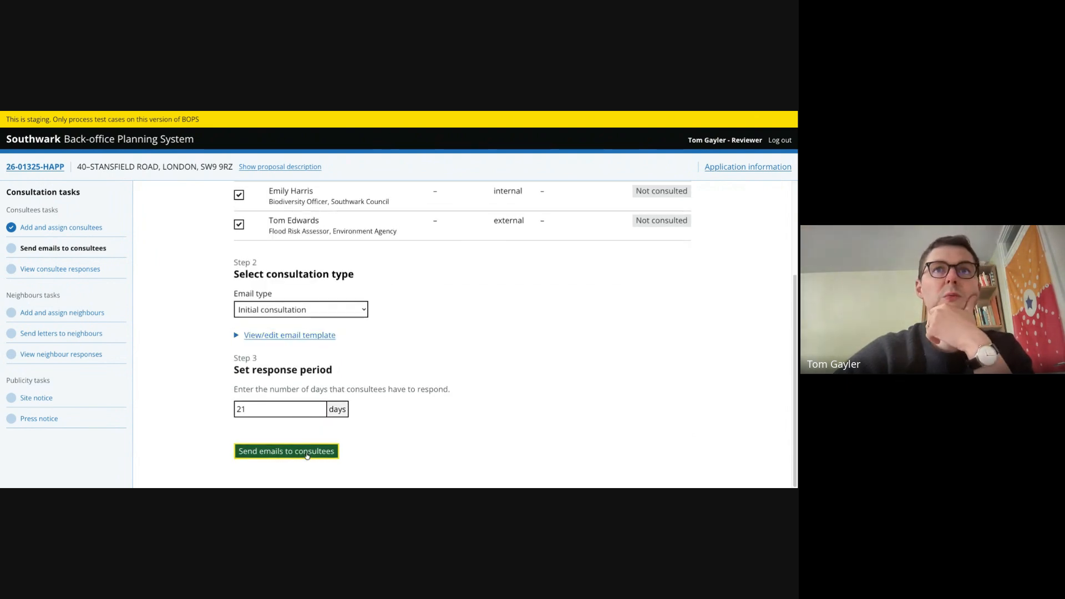
scroll(643, 333, down, 2)
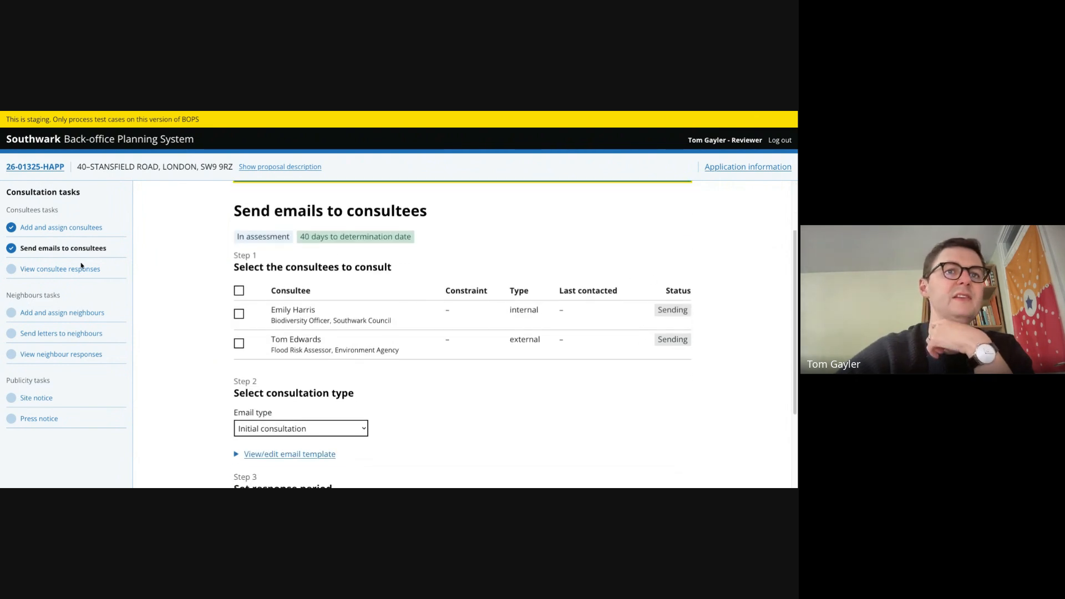
Open View consultee responses and examine each consultee's contact status and received responses.
click(40, 274)
scroll(324, 284, down, 5)
scroll(324, 287, down, 2)
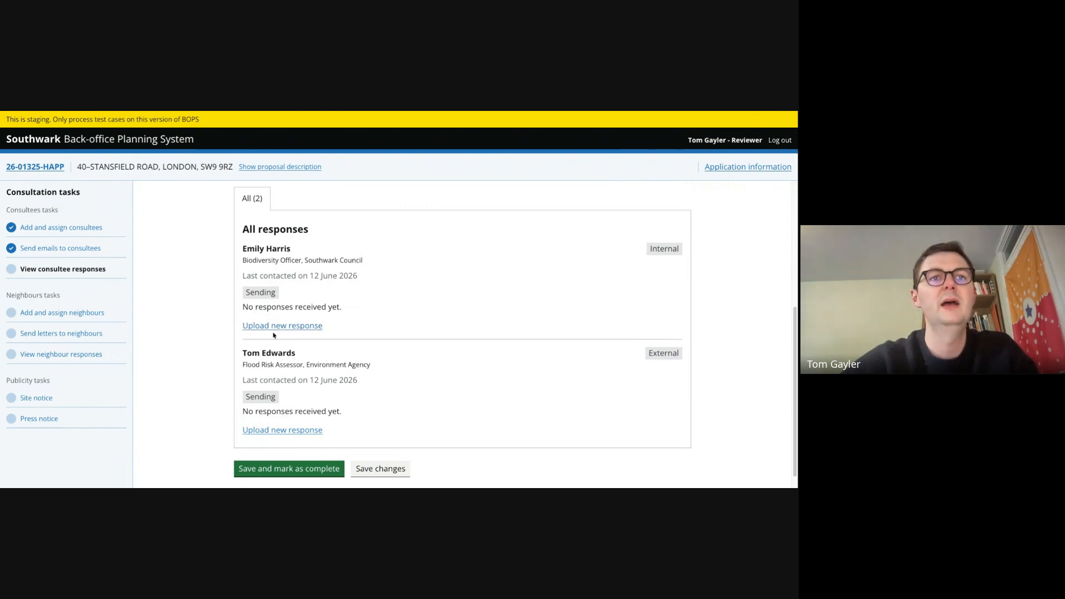
Draw a four-sided area of selected neighbours around the upper part of the red line boundary on the Add and assign neighbours map.
click(55, 314)
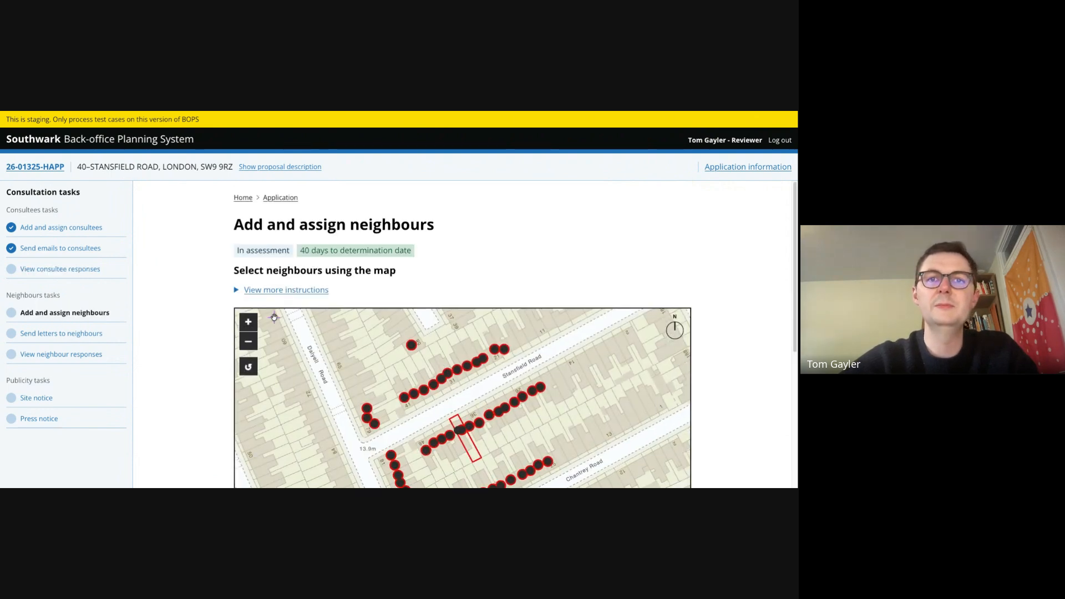
scroll(592, 269, down, 3)
scroll(443, 266, up, 2)
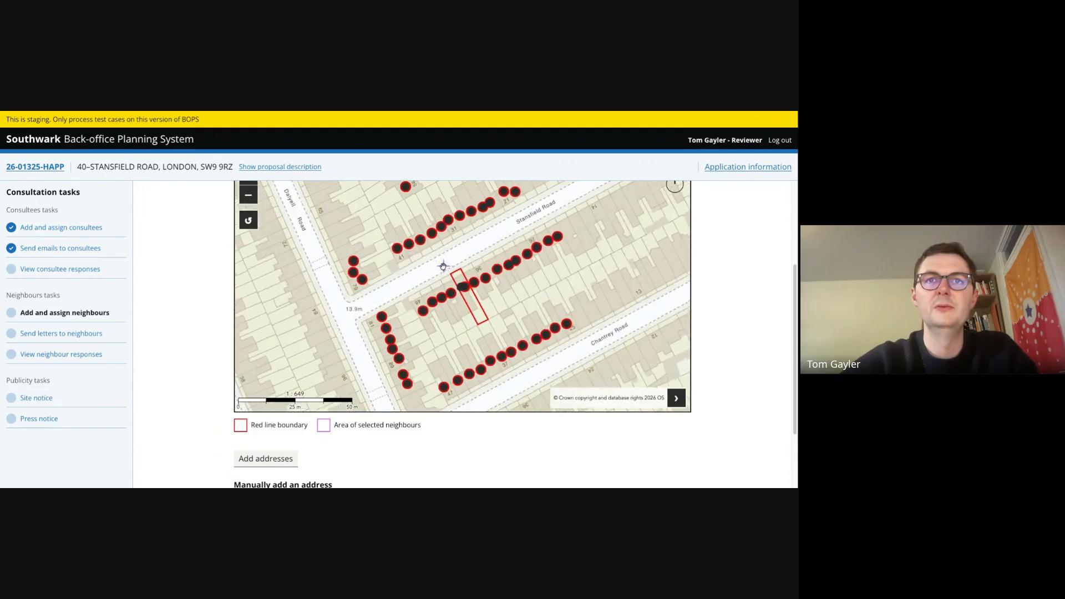
scroll(443, 266, up, 1)
click(429, 279)
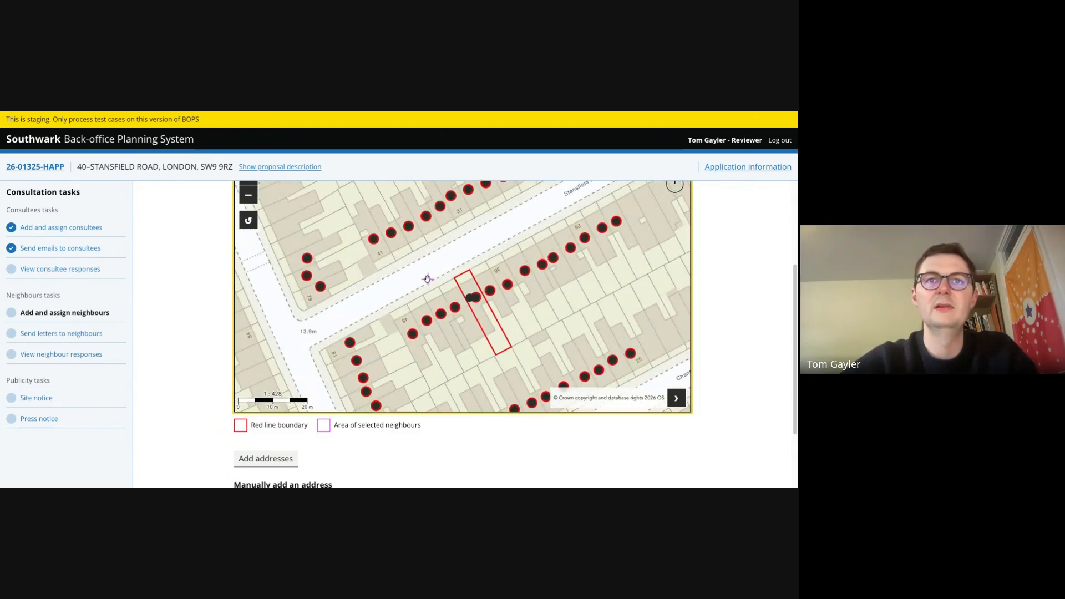
click(461, 330)
click(515, 311)
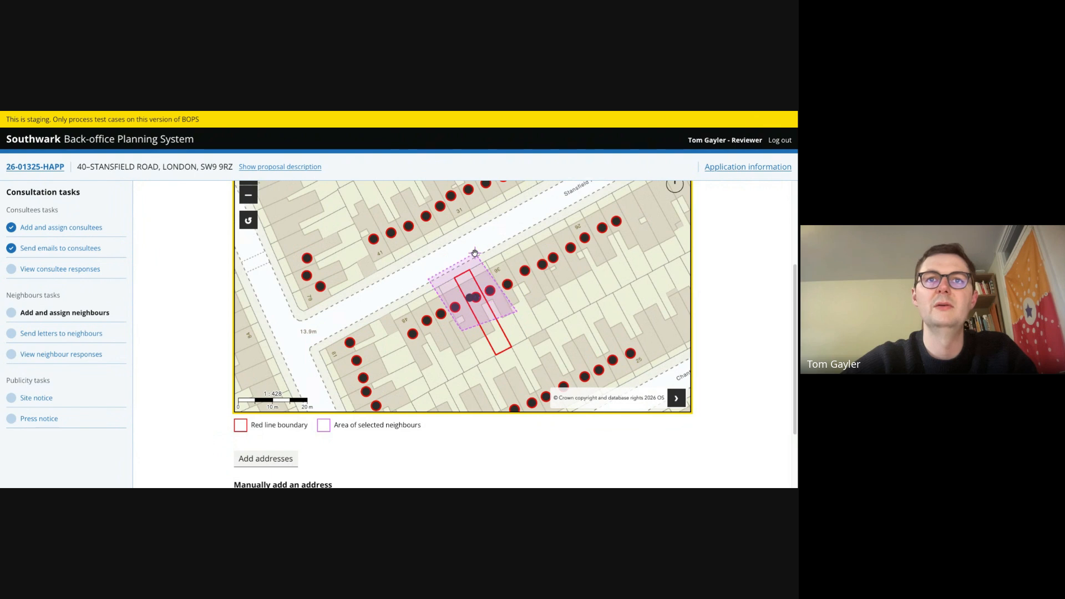
click(475, 248)
click(429, 279)
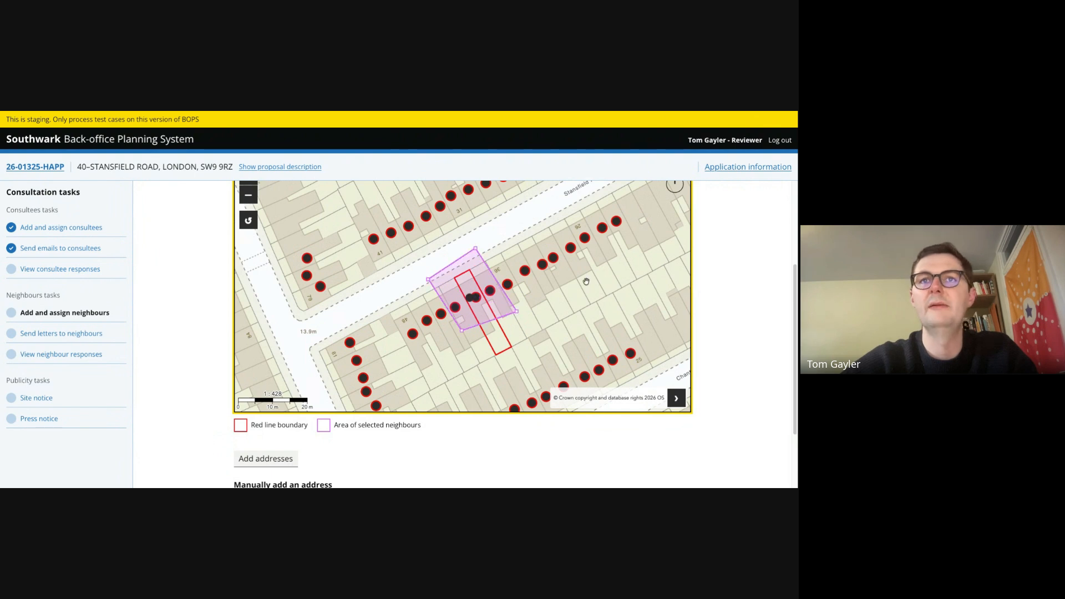
Extend the selected neighbour area across Stansfield Road to cover an address on the opposite side, and review the resulting address list.
drag(427, 280, 411, 202)
drag(477, 248, 424, 202)
scroll(720, 300, down, 3)
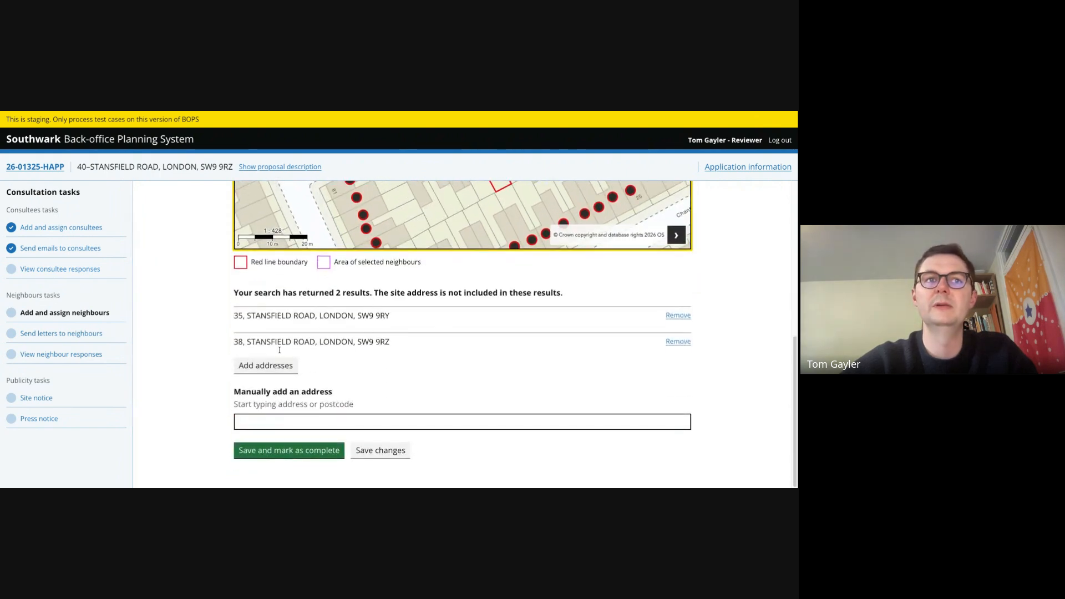
Add the two addresses found by the map selection as neighbours, check the already selected list, and mark the task complete.
click(281, 367)
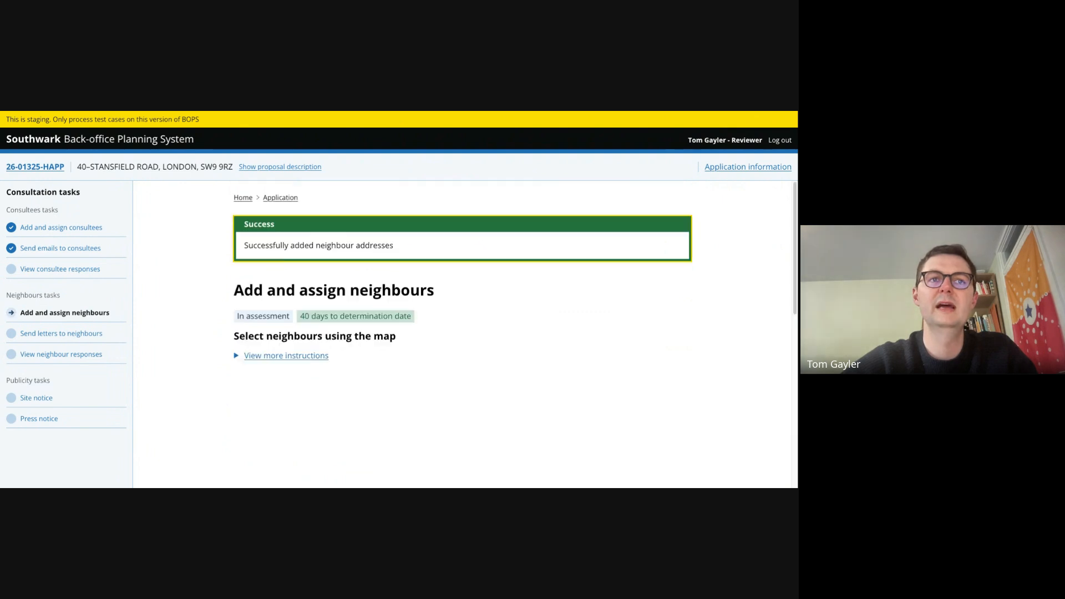
scroll(166, 405, down, 7)
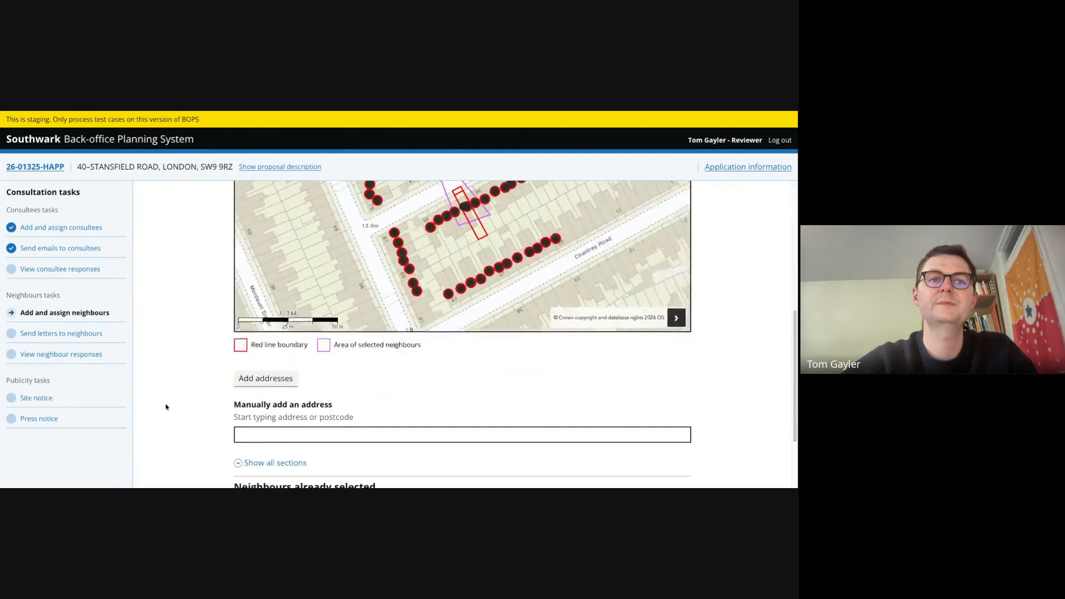
click(285, 410)
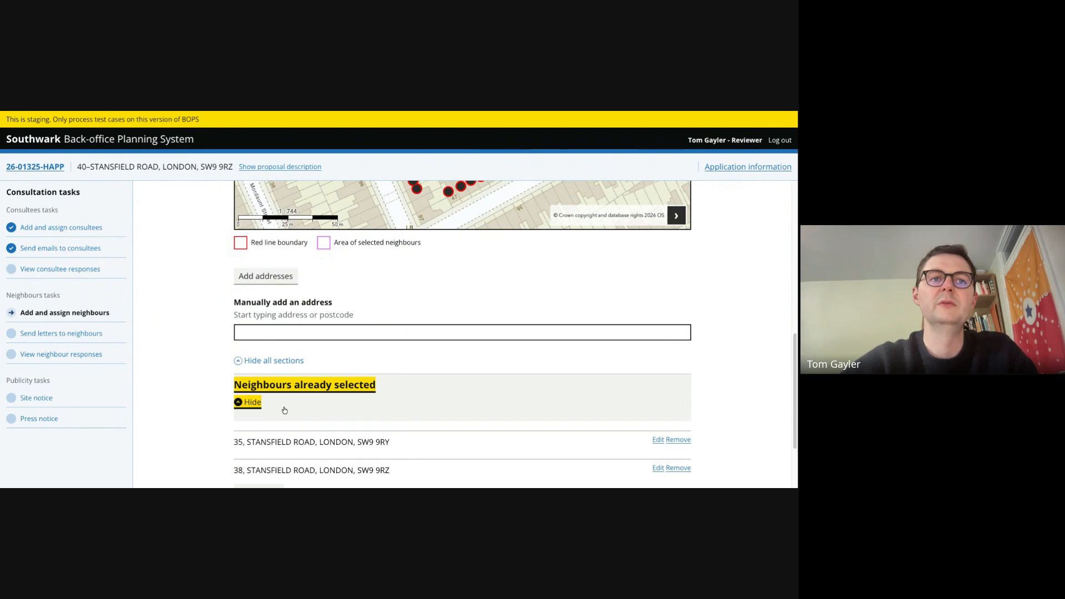
click(284, 410)
click(294, 449)
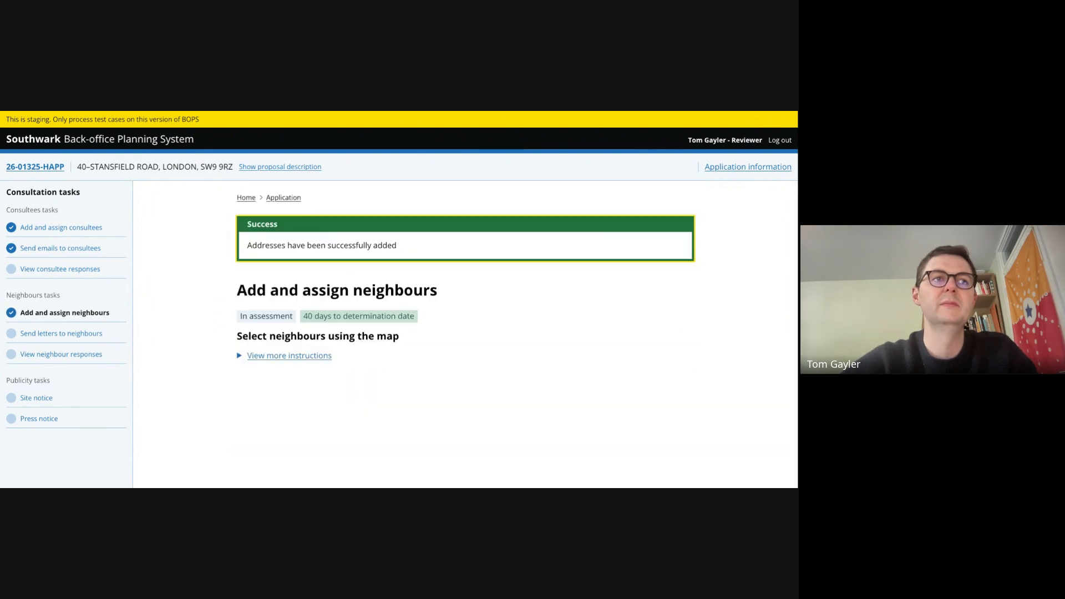
Send the Notification letter to both selected neighbours with a 21-day response period, after checking the letter template, and open View neighbour responses.
click(61, 333)
scroll(209, 313, down, 2)
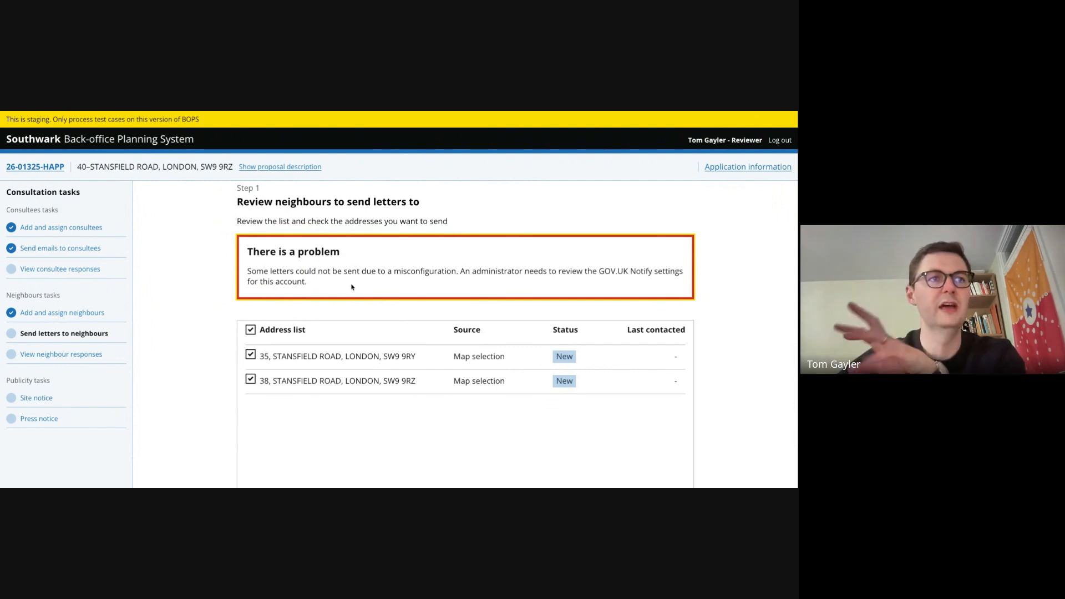
scroll(383, 292, down, 3)
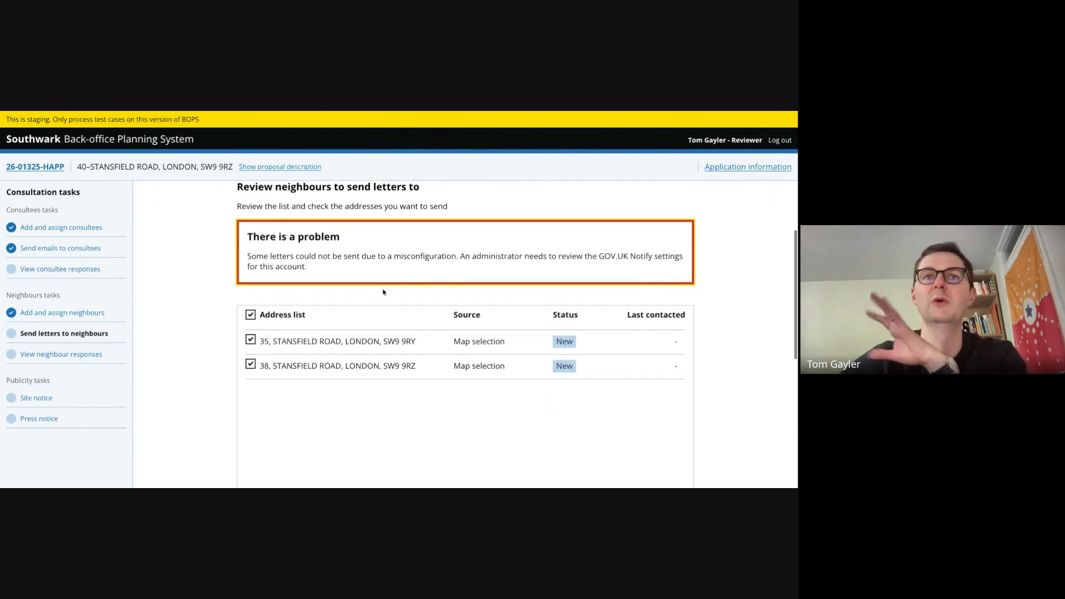
scroll(383, 292, down, 3)
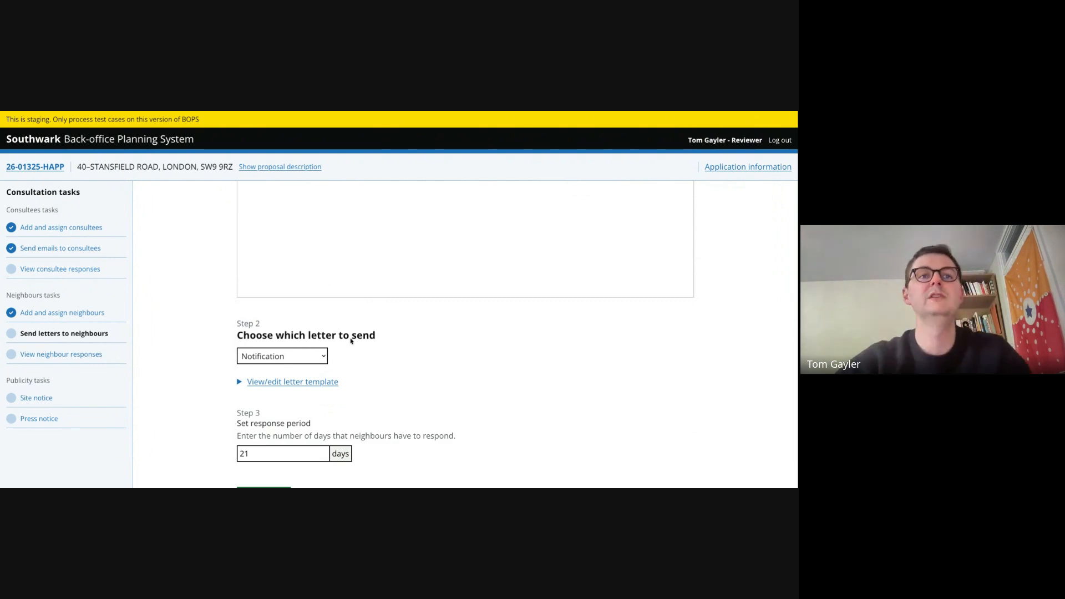
scroll(348, 358, down, 1)
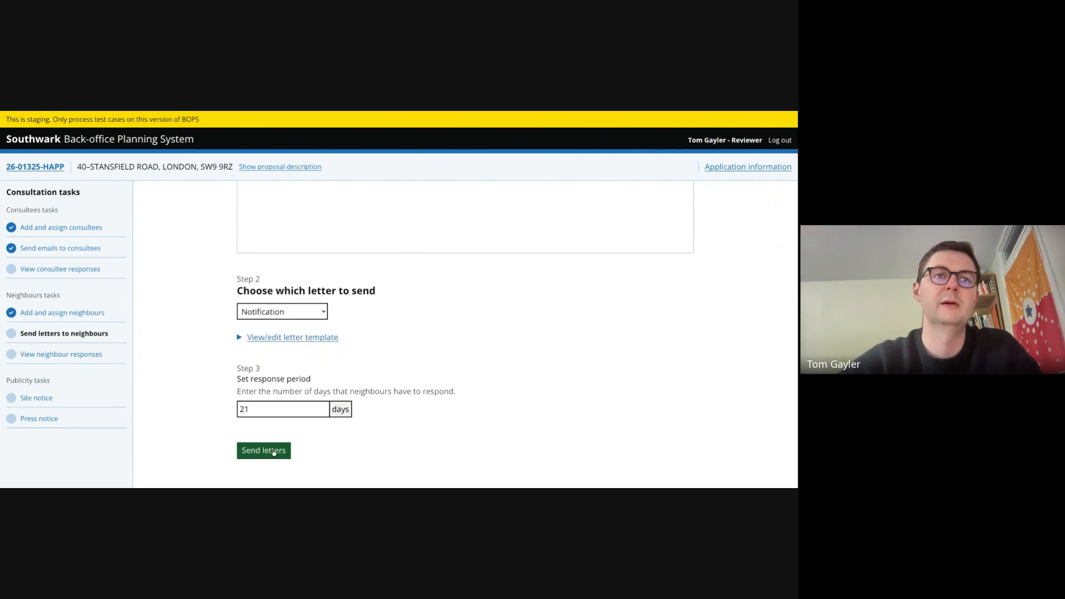
click(294, 337)
click(294, 338)
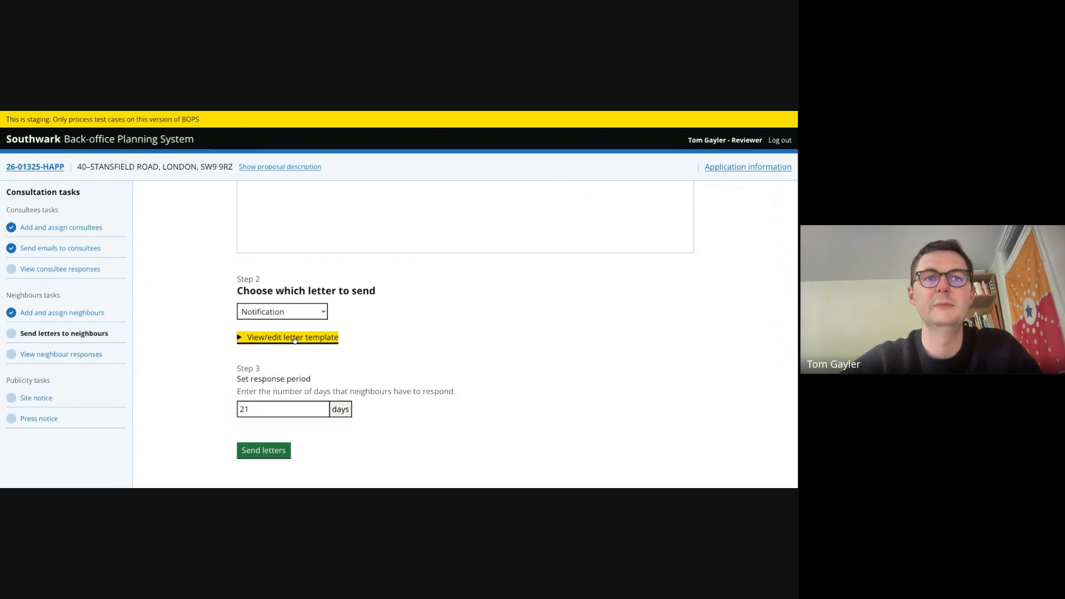
click(265, 449)
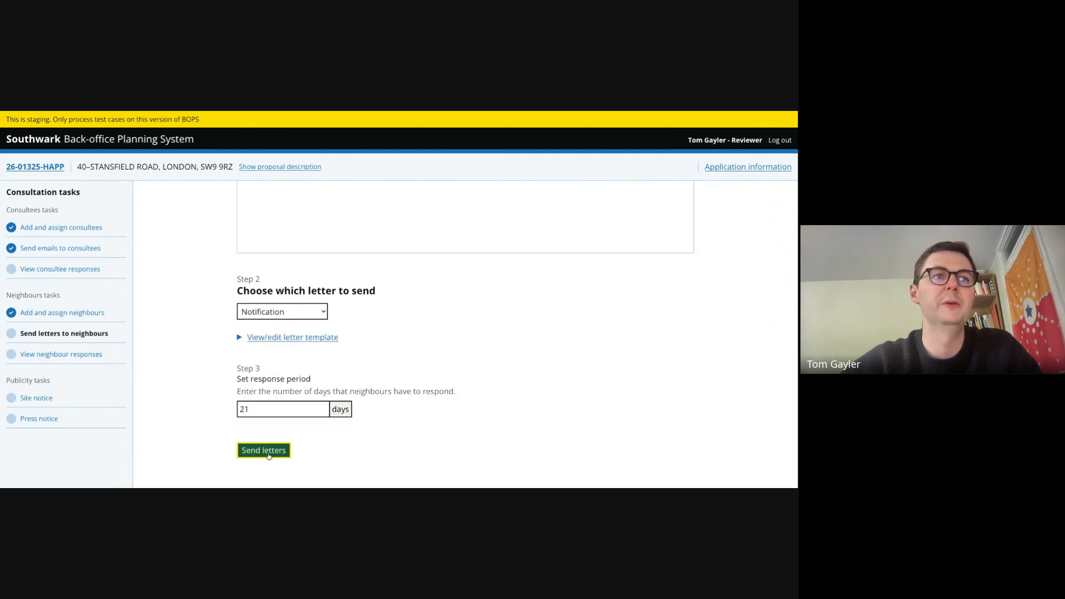
click(59, 354)
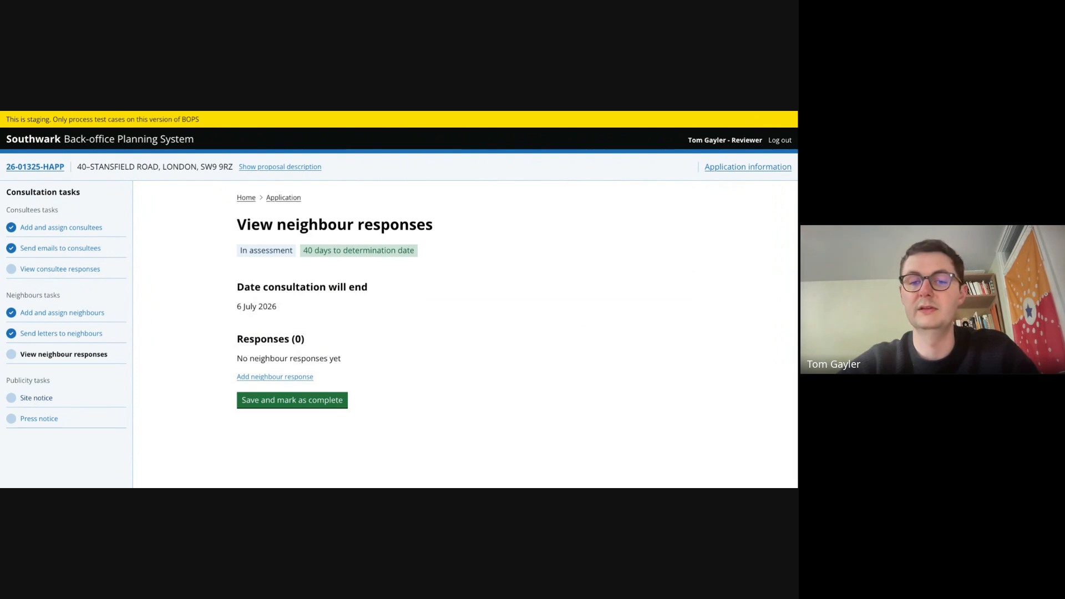
Start a site notice with a quantity of 1, arranged through the Print the site notice option.
click(36, 397)
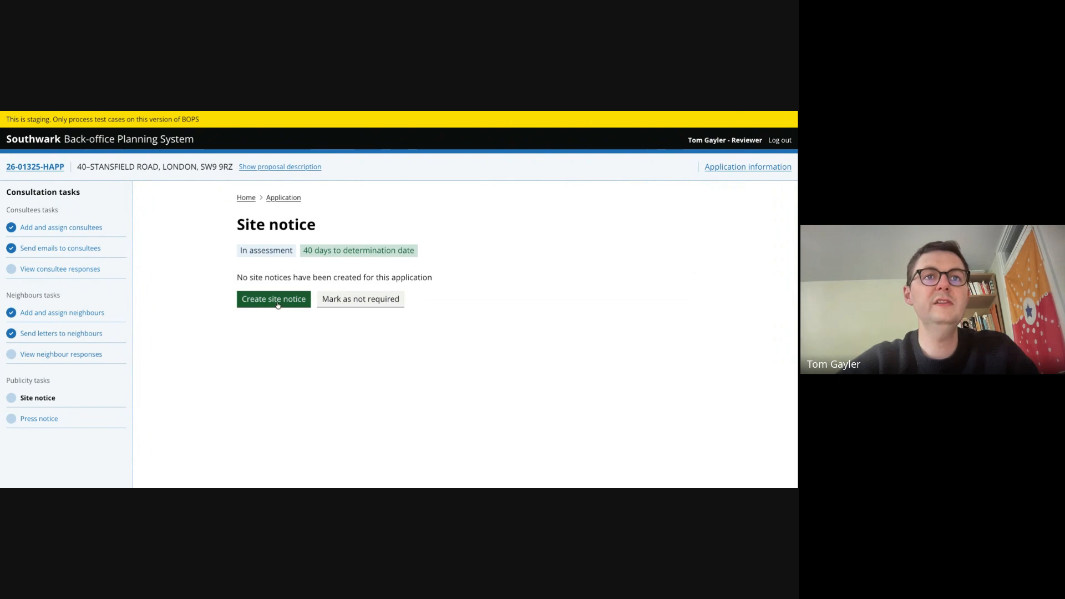
click(274, 299)
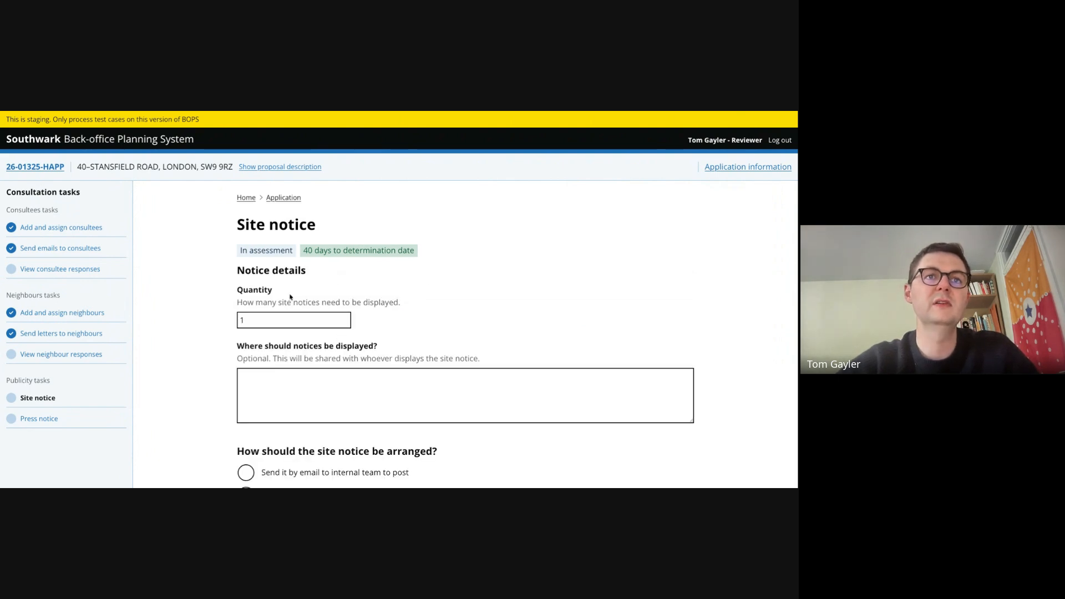
click(278, 318)
scroll(298, 318, down, 2)
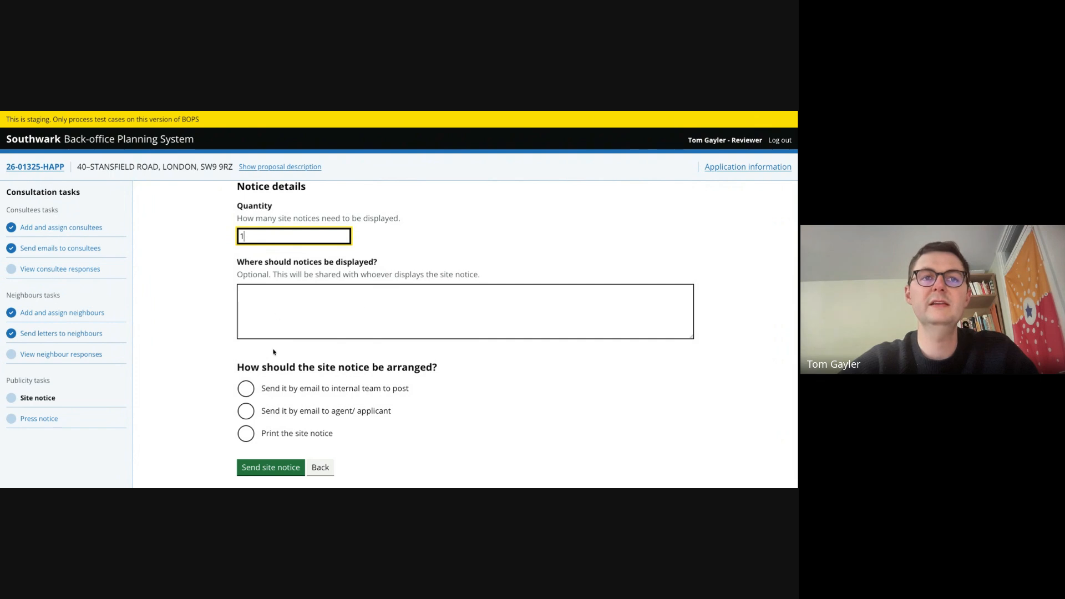
scroll(276, 350, down, 1)
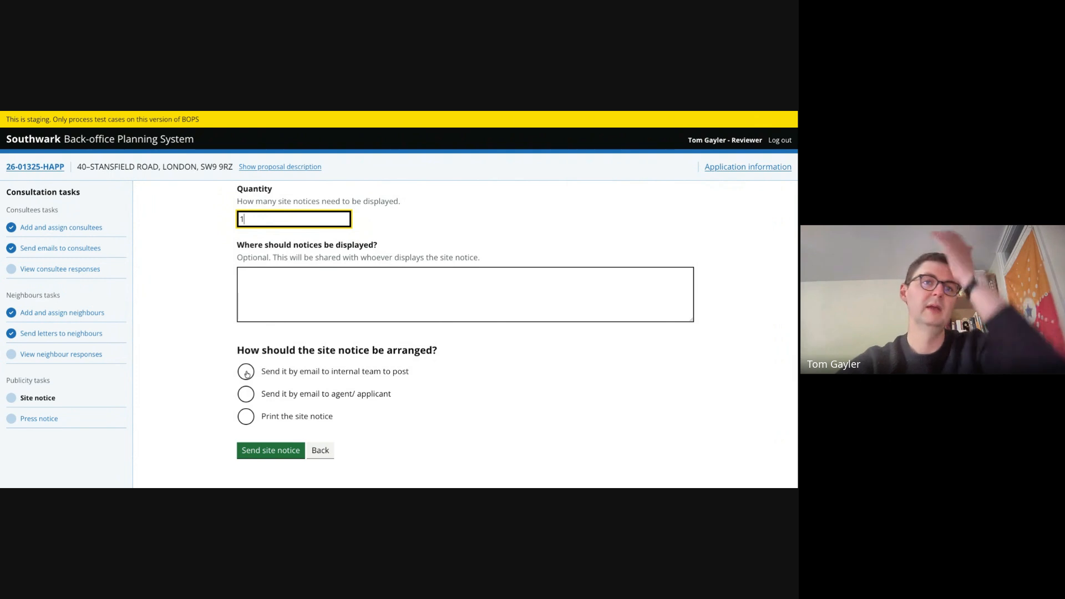
click(250, 418)
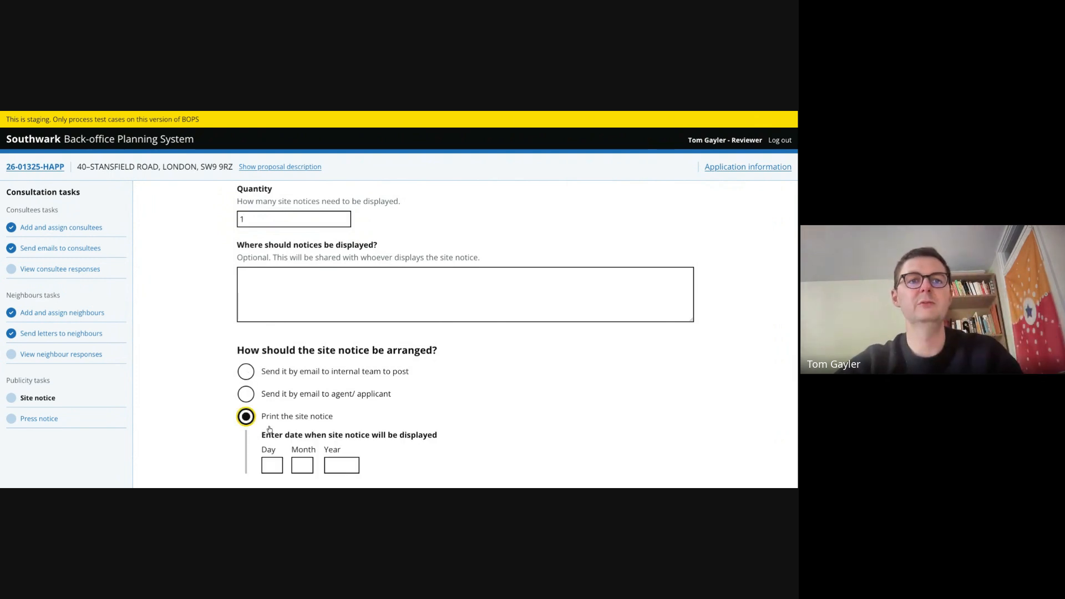
Set the site notice's display date to 12/06/2026 and generate the notice.
scroll(255, 419, down, 1)
click(272, 413)
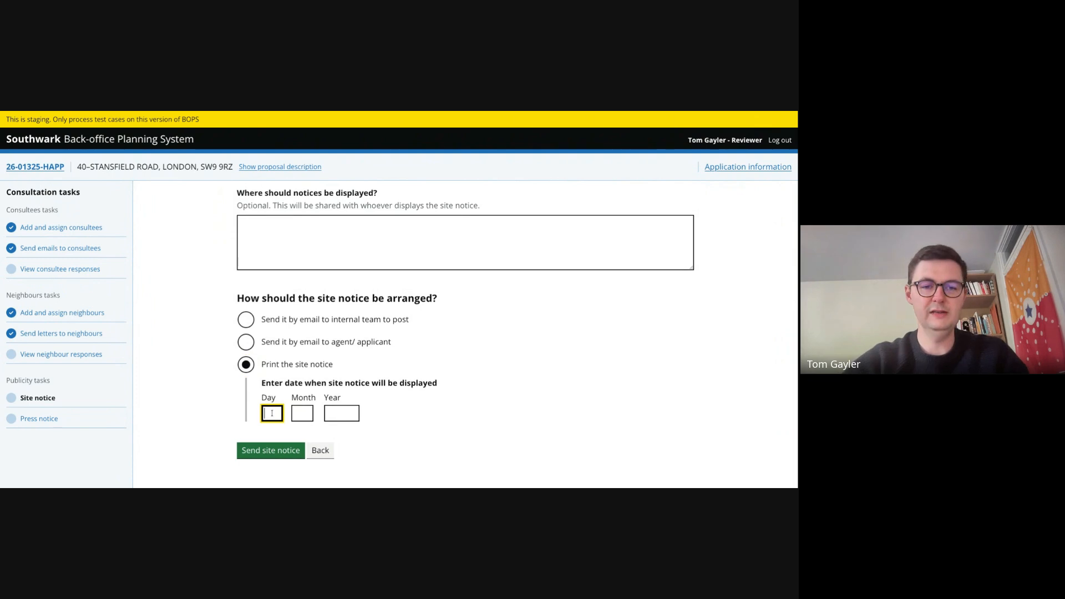
text(12)
key(Tab)
text(06)
key(Tab)
text(2026)
key(Tab)
key(Return)
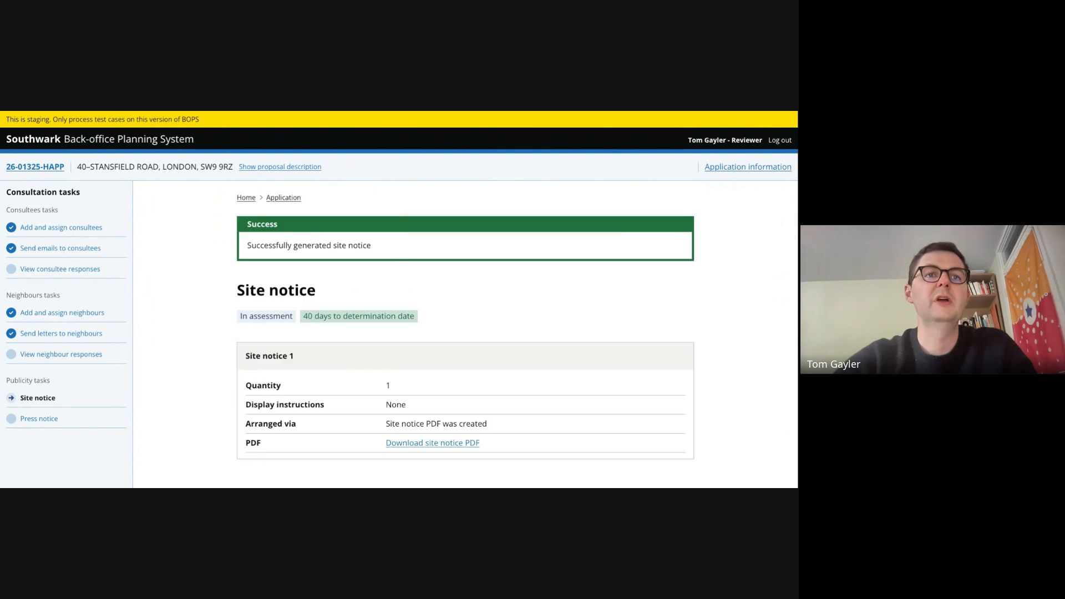
Read through the generated site notice PDF and mark the Site notice task as complete.
scroll(277, 337, down, 2)
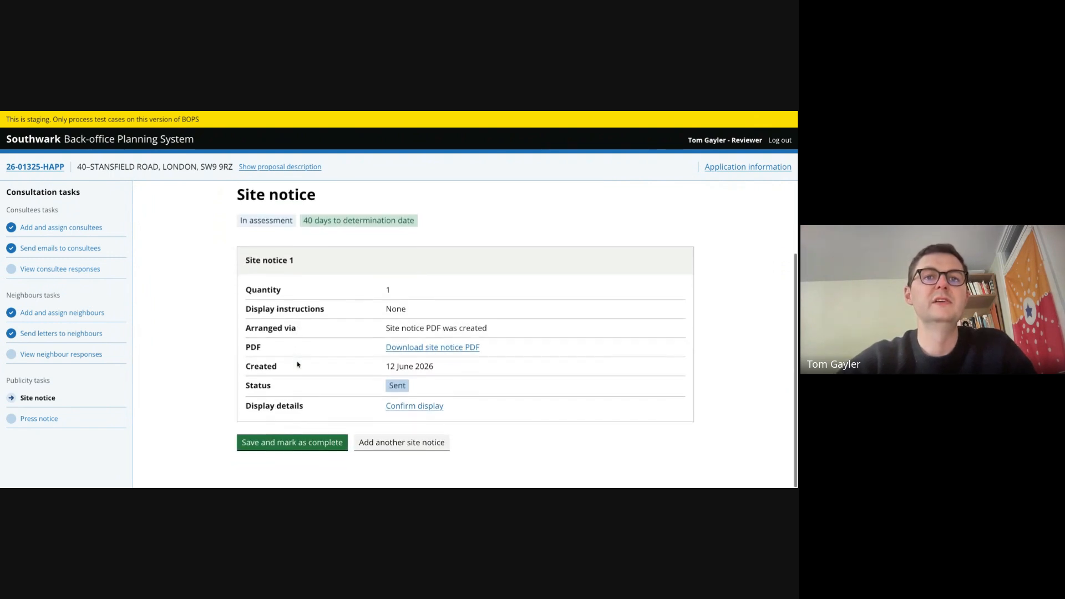
click(435, 351)
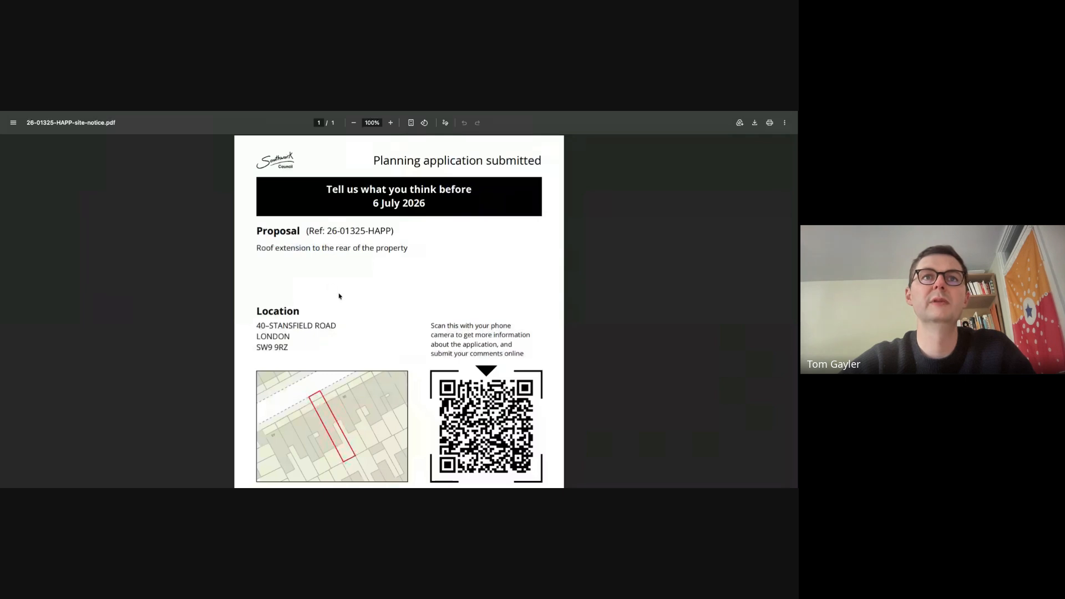
scroll(351, 360, down, 2)
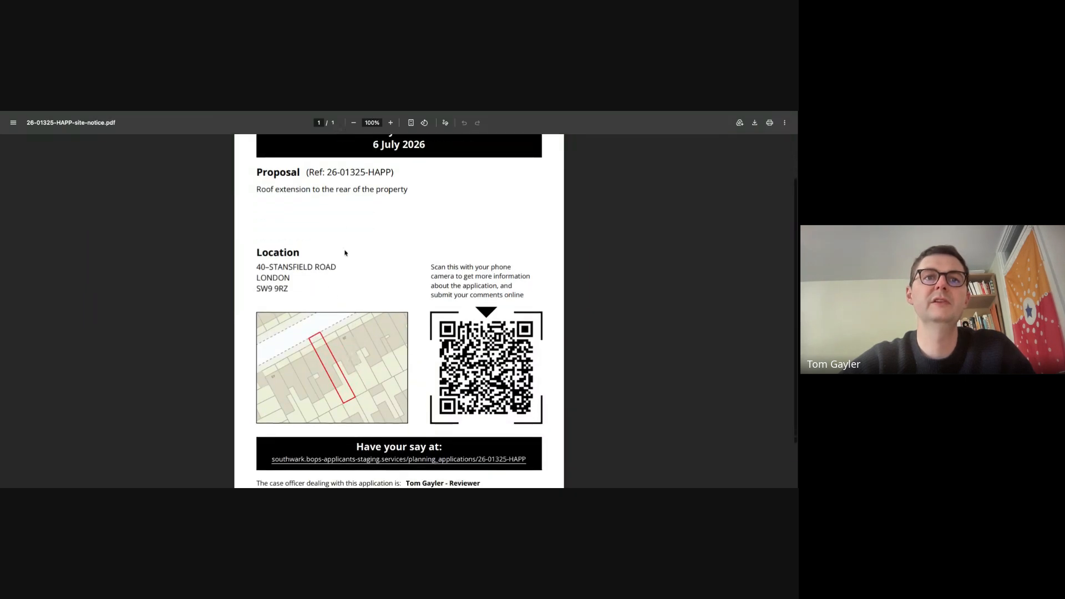
scroll(368, 327, down, 2)
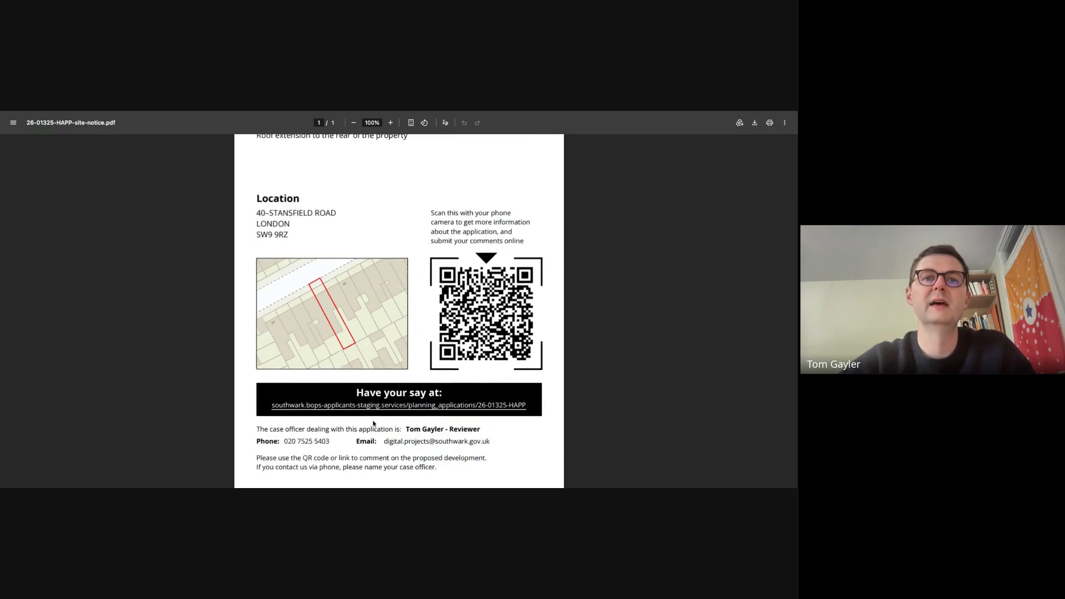
scroll(407, 409, down, 1)
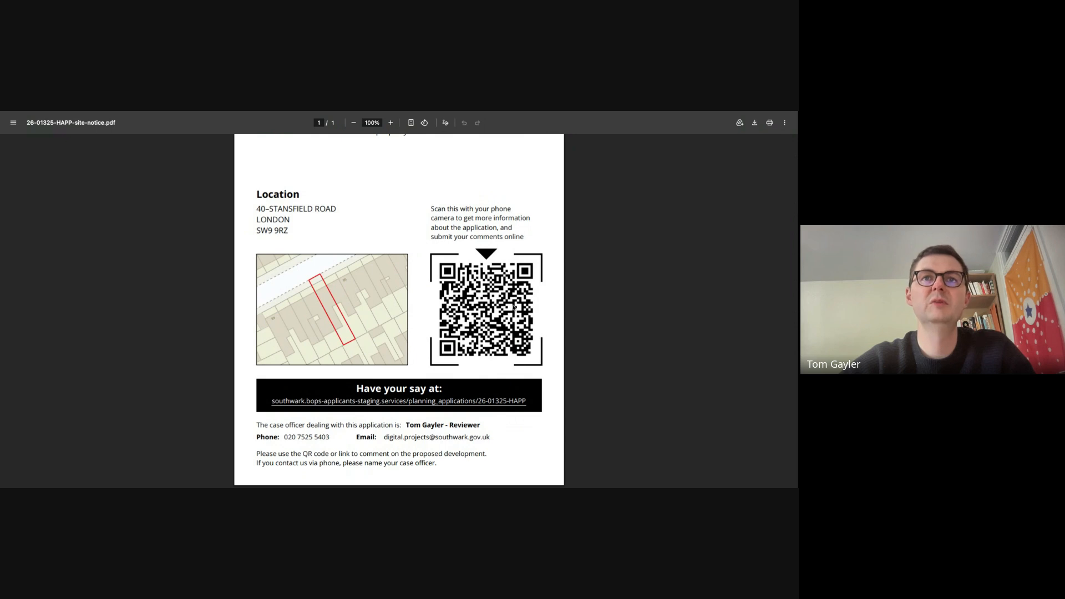
scroll(518, 325, up, 4)
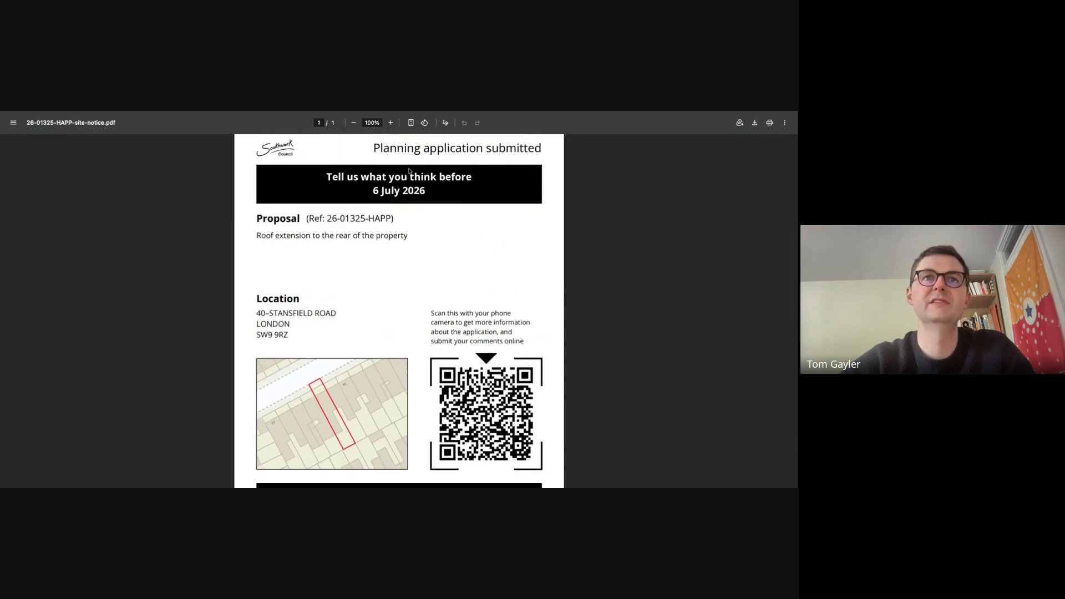
scroll(427, 322, down, 4)
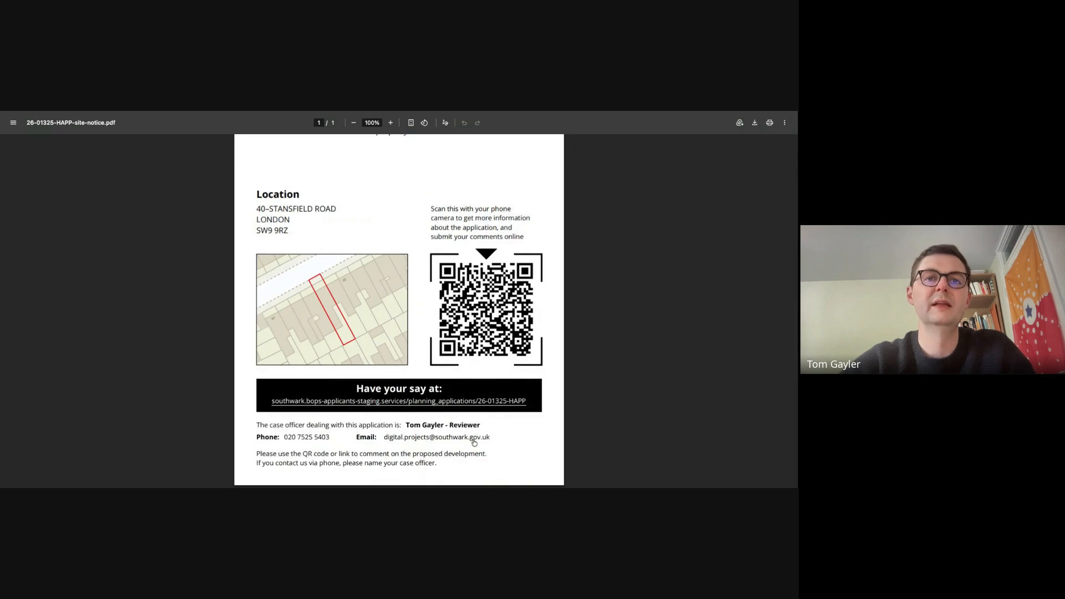
click(117, 113)
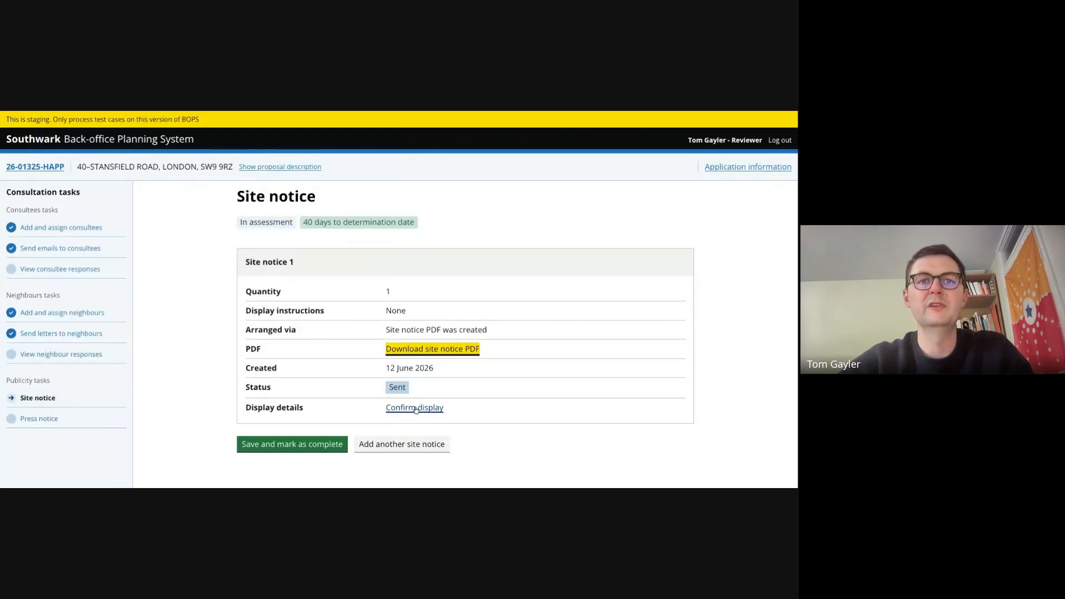
click(305, 447)
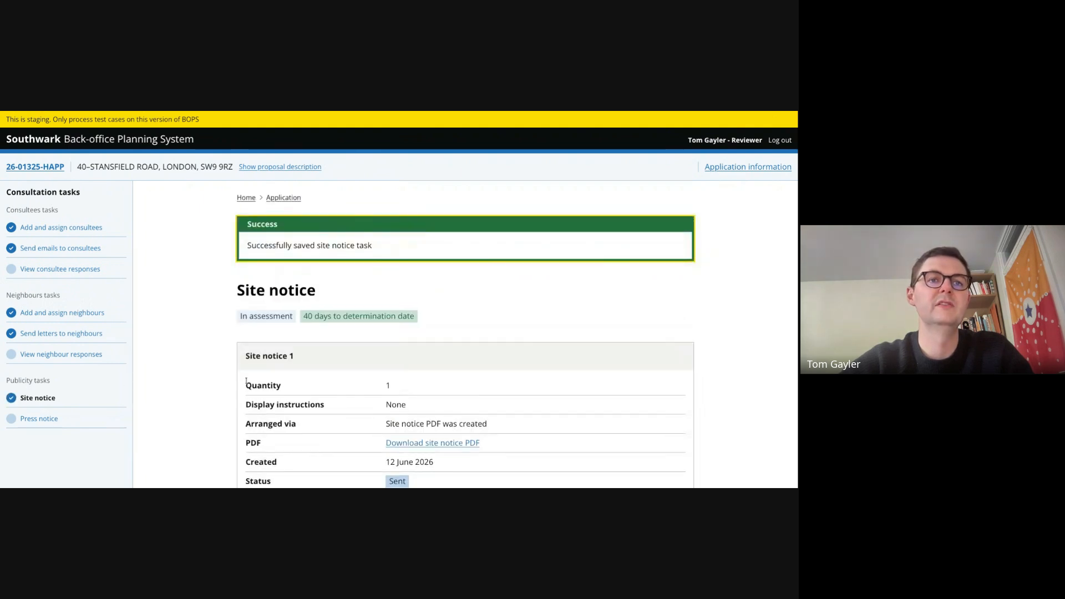
scroll(245, 381, down, 2)
Send a press notice request with the designated Conservation Area (Section 73) reason, and mark the Press notice task as complete.
click(38, 419)
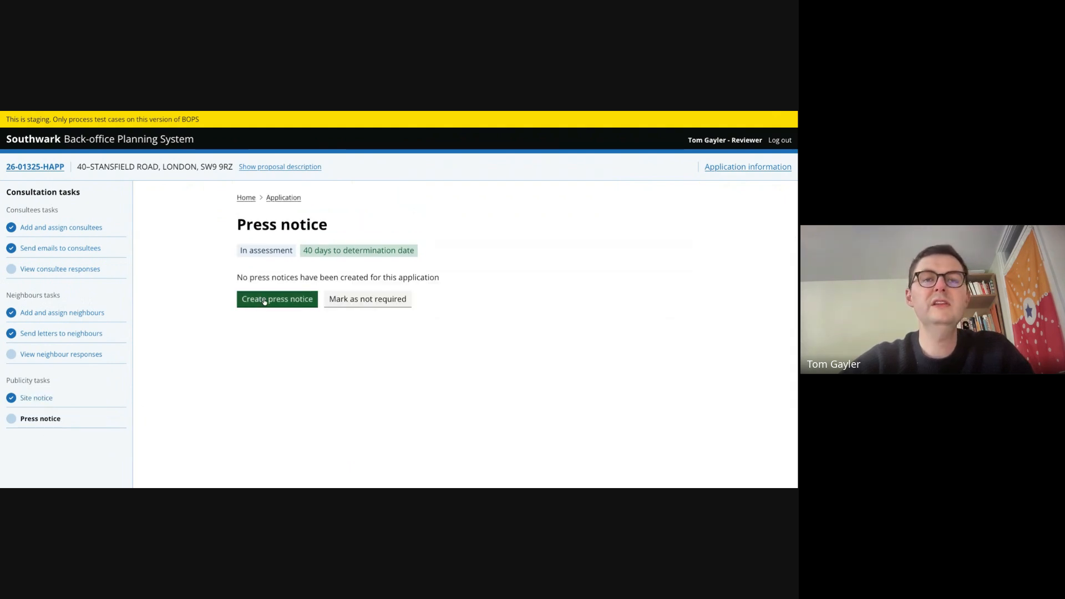
click(265, 302)
scroll(245, 208, down, 3)
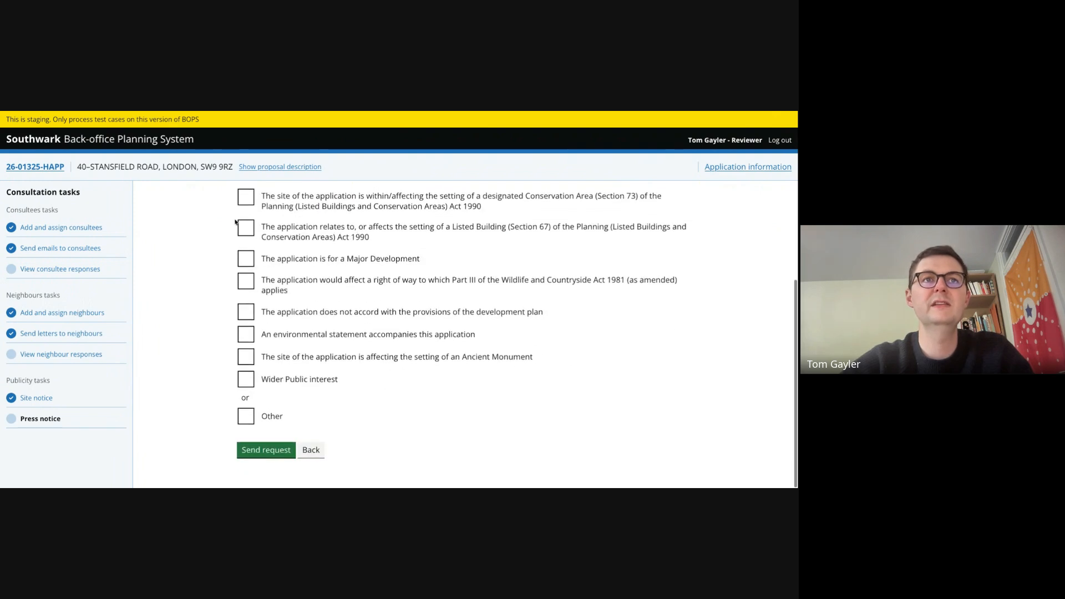
scroll(246, 208, up, 1)
click(246, 233)
scroll(281, 425, down, 1)
click(267, 450)
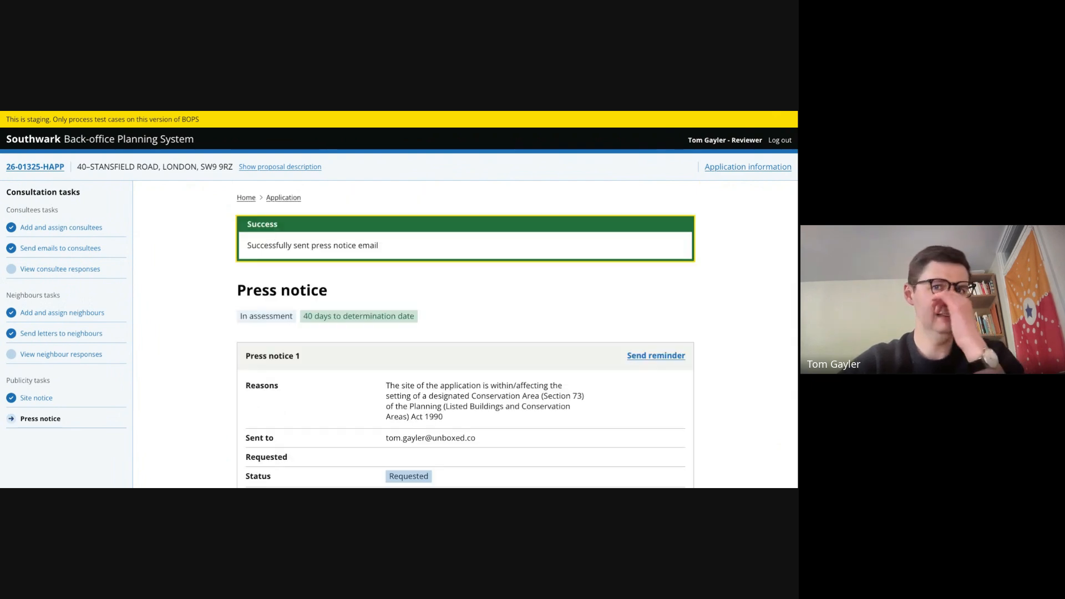
scroll(280, 351, down, 2)
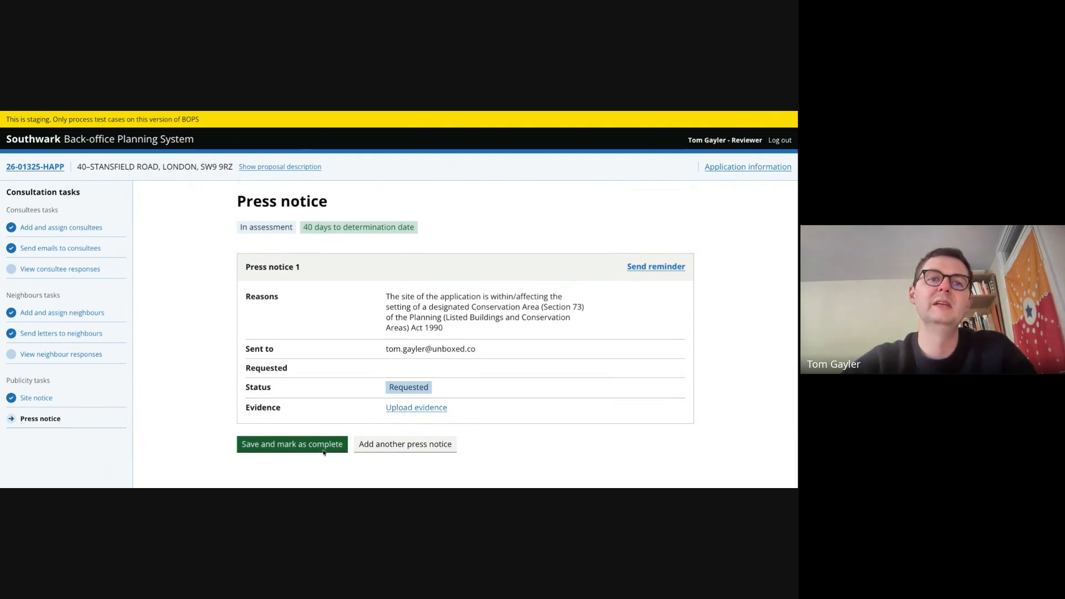
click(297, 446)
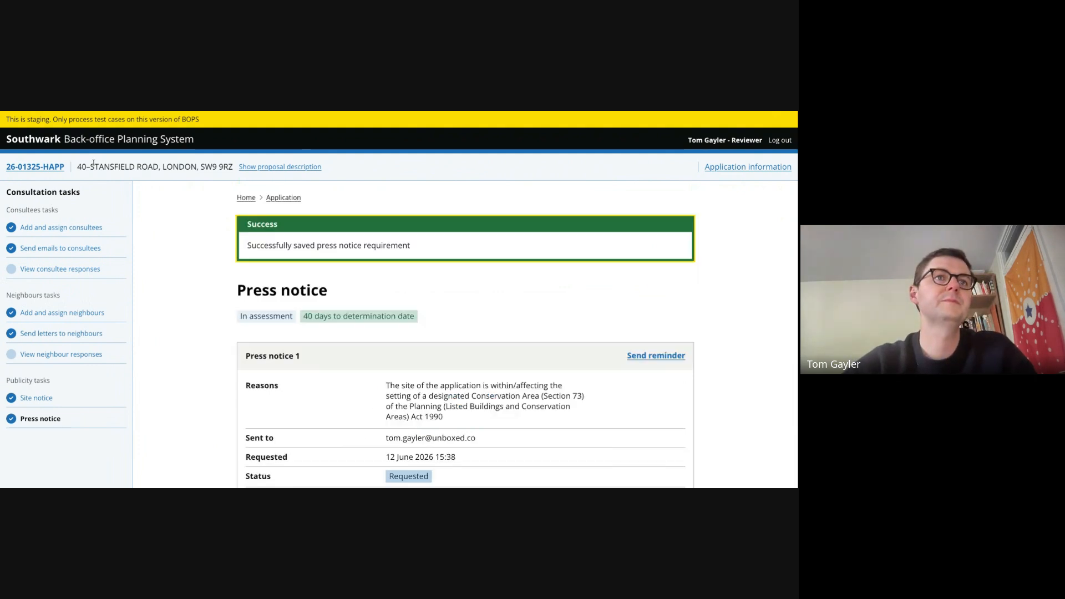
Return to the application overview, open the assessment tasks, and review the certificate type and activity log under Check ownership certificate.
click(284, 197)
scroll(204, 320, down, 5)
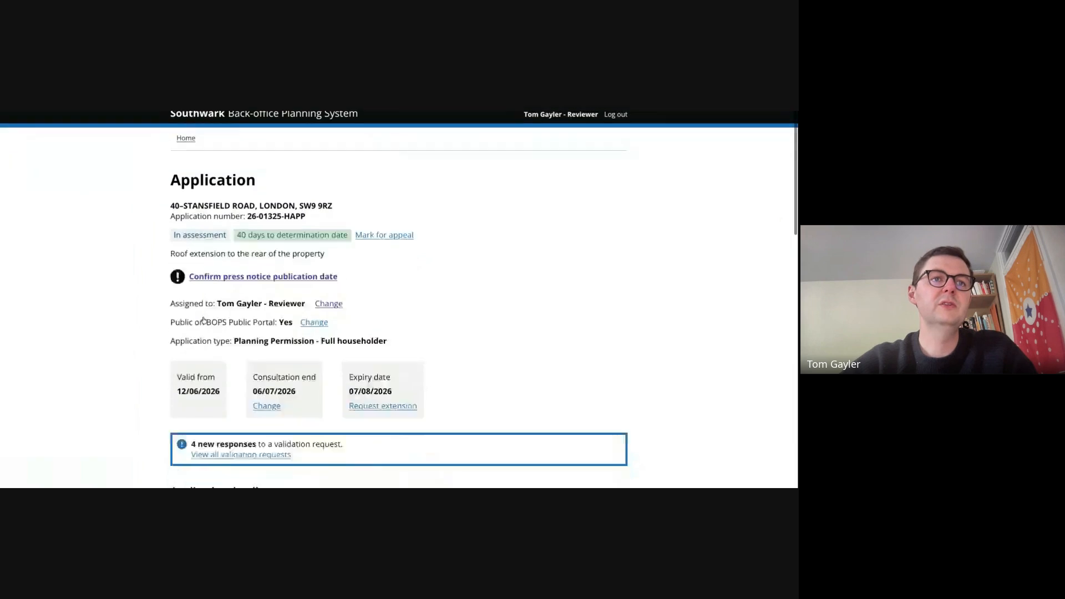
scroll(204, 320, down, 5)
click(203, 330)
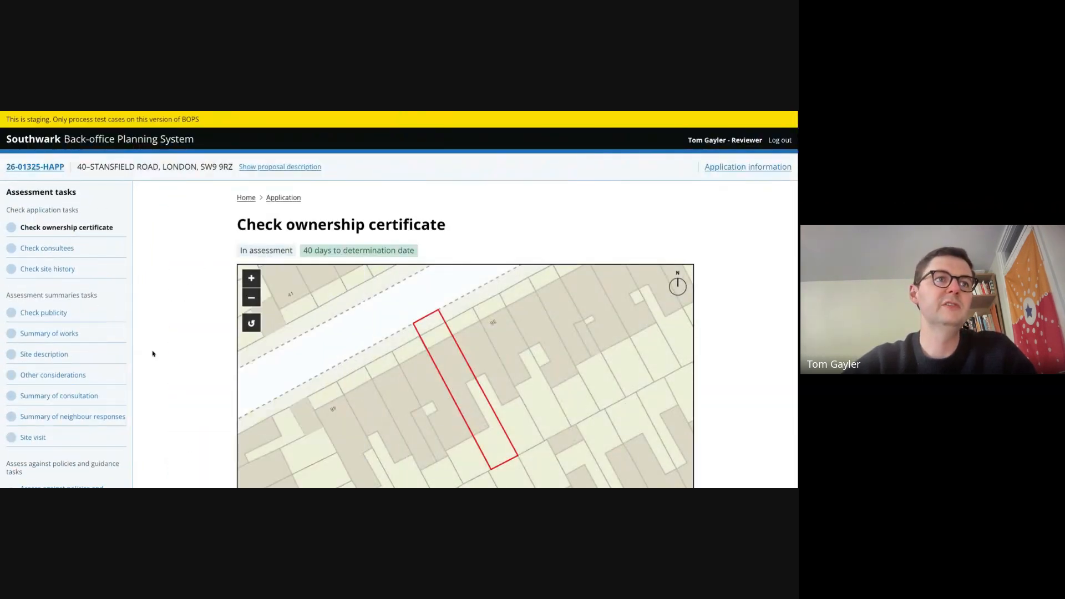
scroll(199, 280, down, 6)
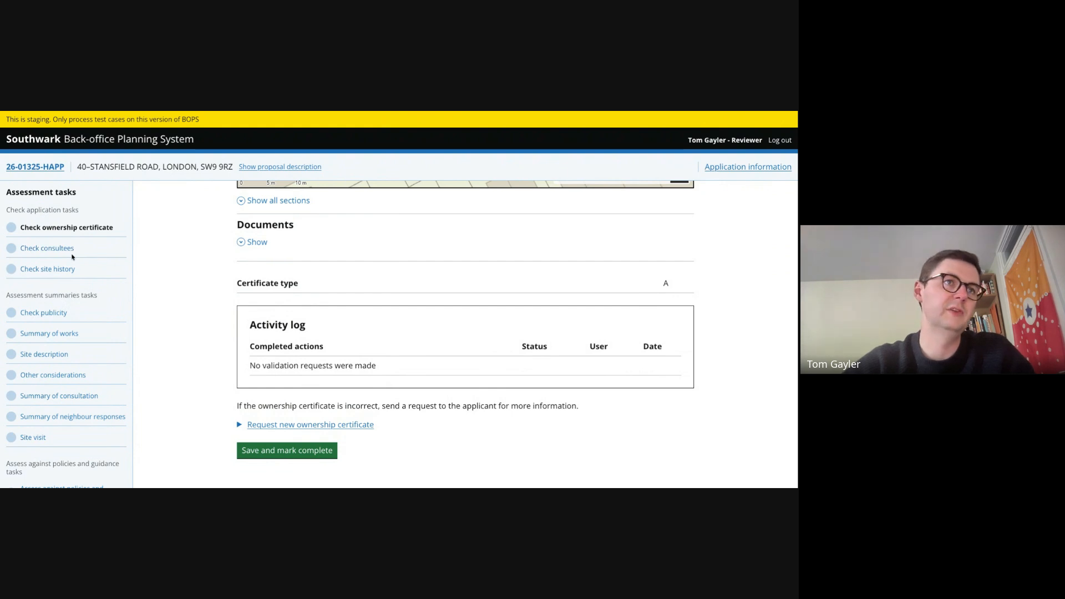
Mark Check ownership certificate as complete, look over the new site history form, and mark Check site history as complete without an entry.
click(299, 450)
click(49, 249)
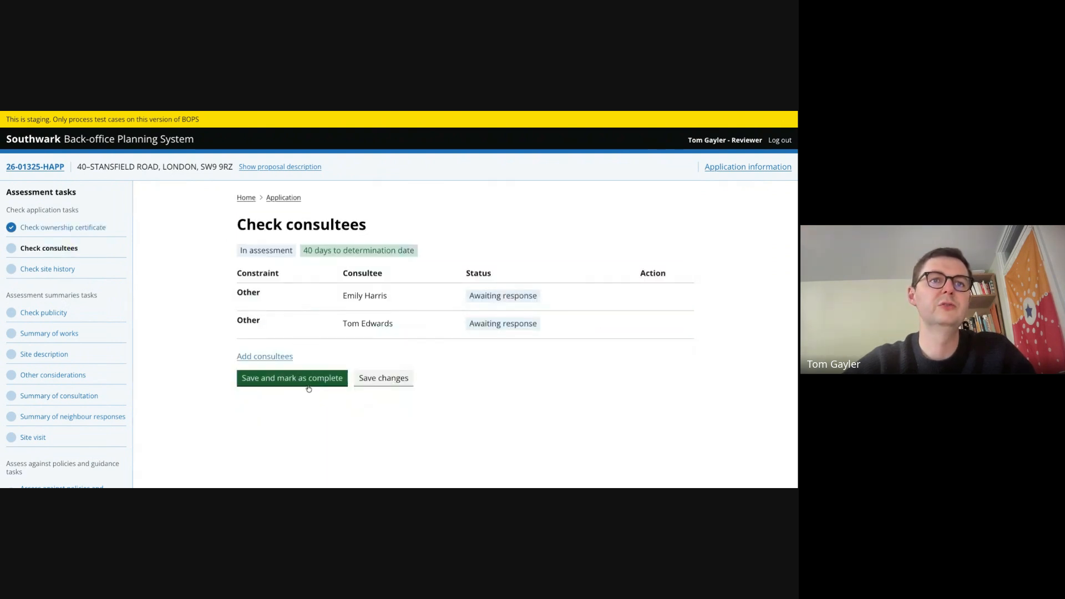
click(49, 269)
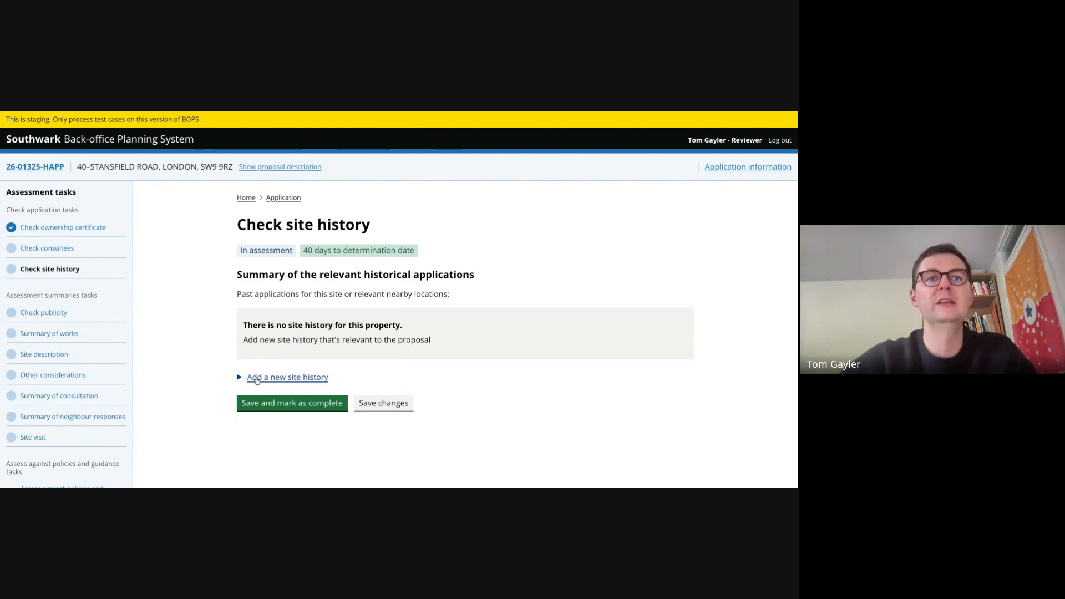
click(257, 379)
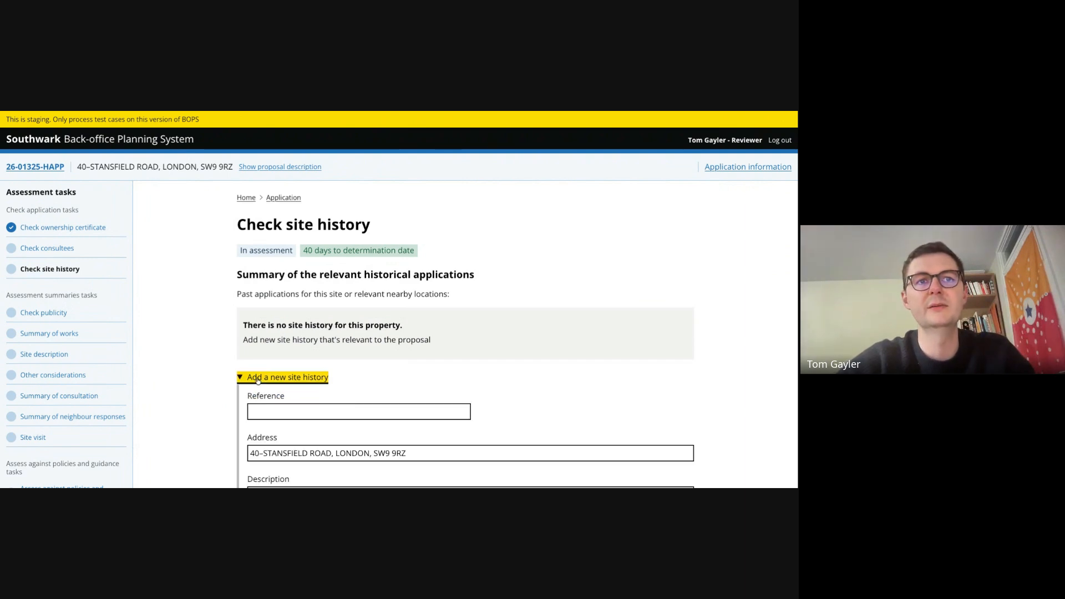
scroll(294, 379, down, 6)
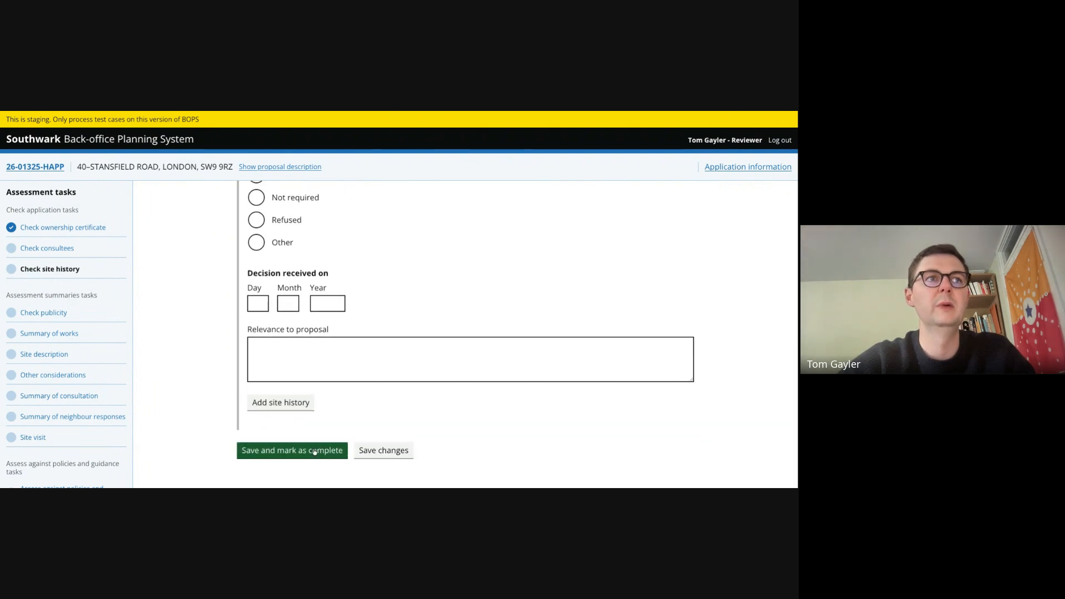
click(314, 449)
Mark the Check consultees and Check publicity assessment tasks as complete.
click(50, 248)
click(293, 378)
click(44, 313)
scroll(170, 305, down, 3)
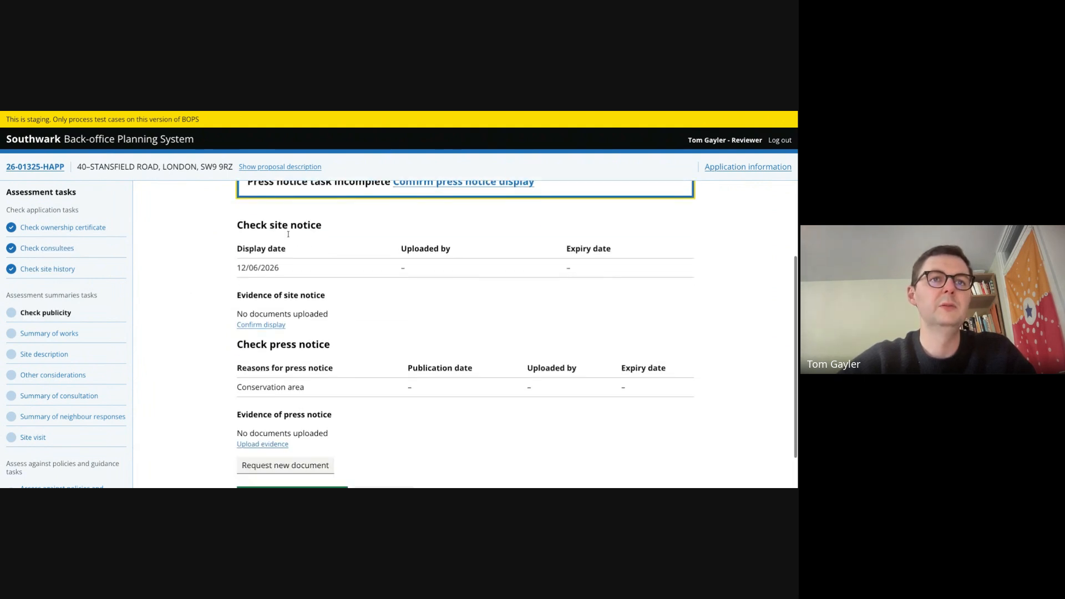
click(292, 450)
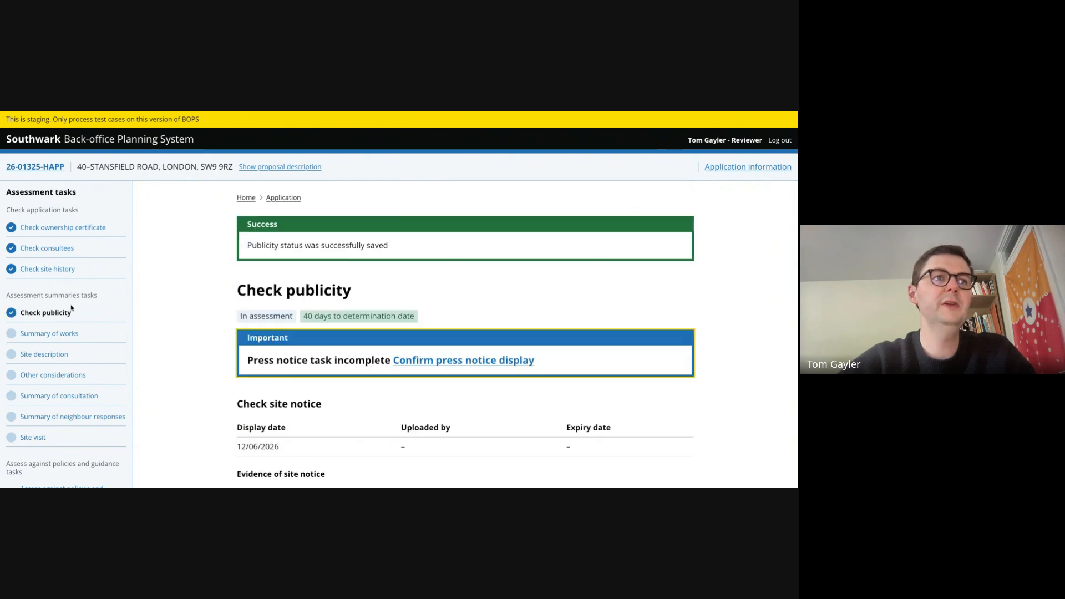
Enter "Summary detail of works here" as the Summary of works and mark the task as complete.
click(83, 334)
scroll(206, 323, down, 2)
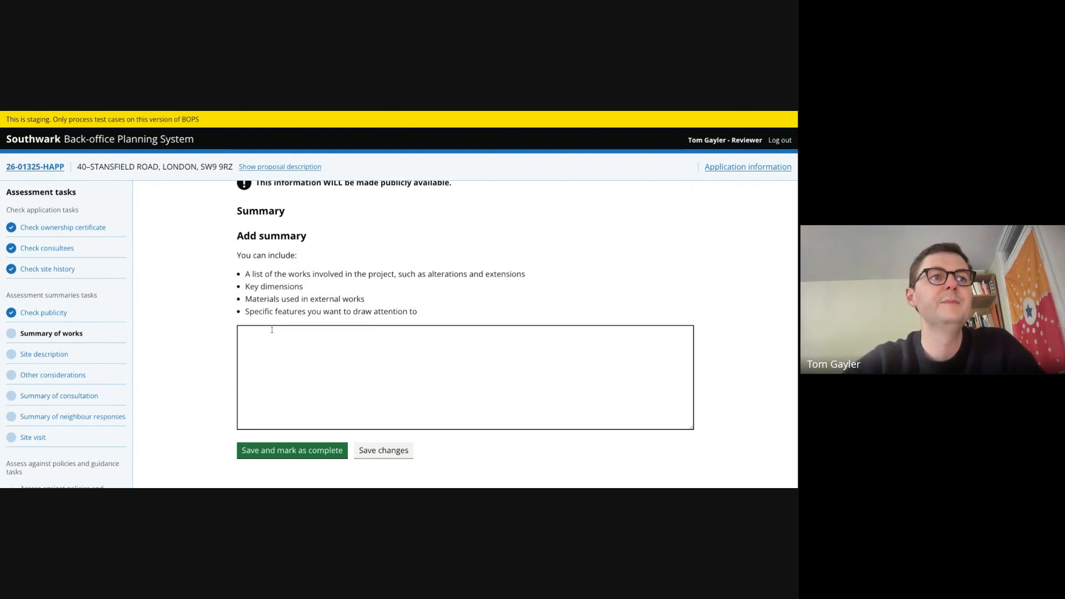
scroll(204, 311, up, 2)
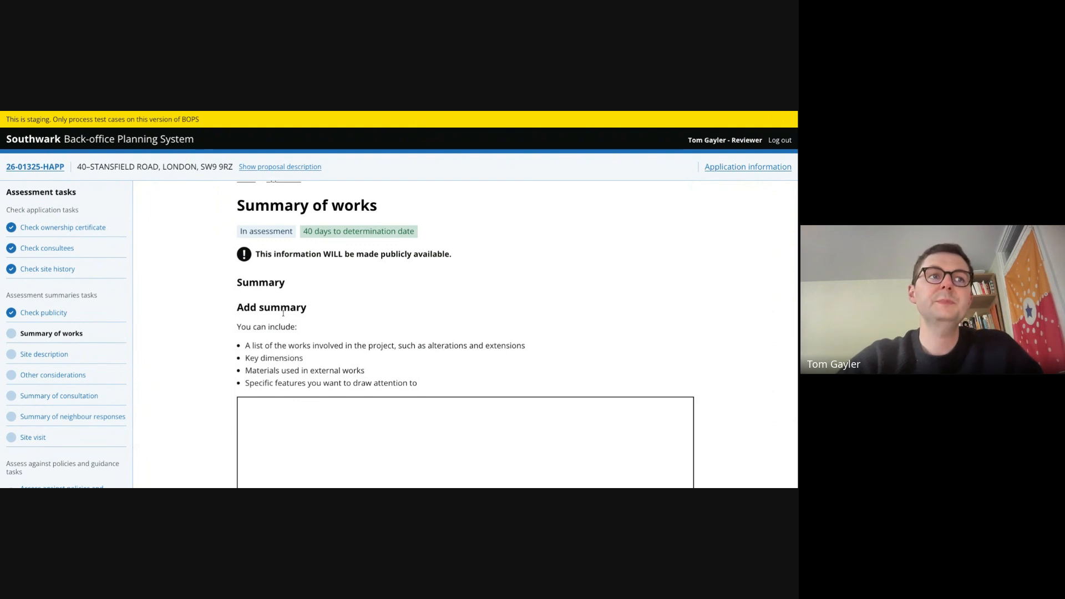
click(295, 412)
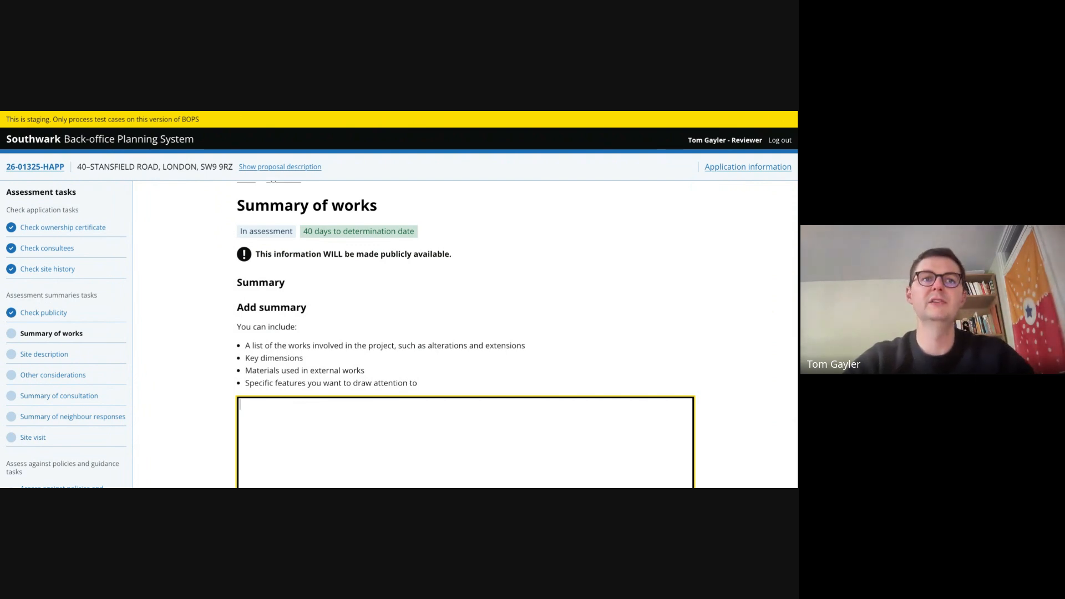
scroll(516, 334, down, 1)
scroll(319, 410, down, 2)
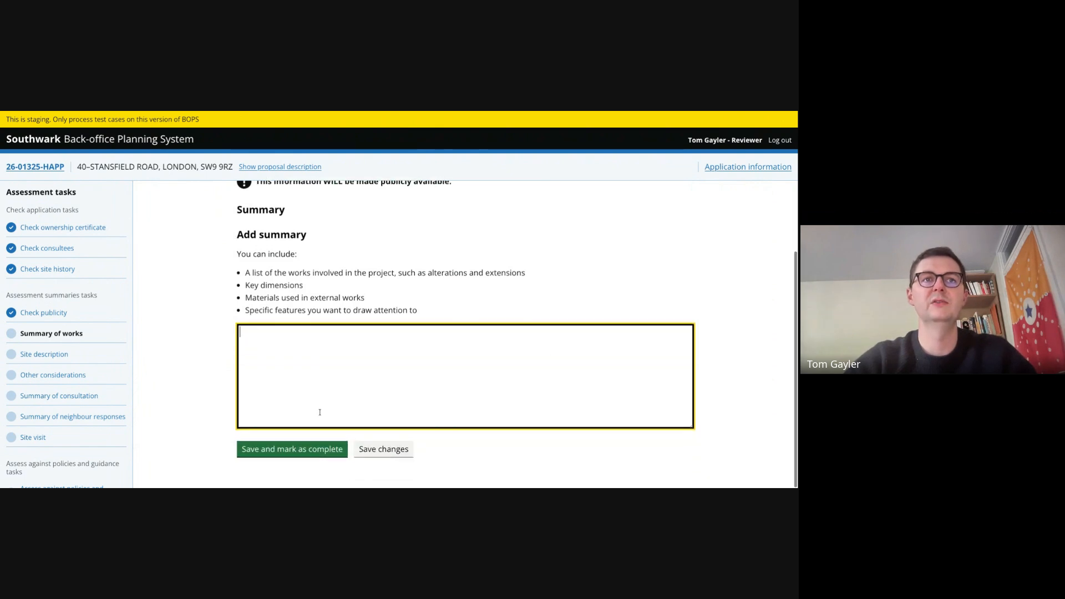
scroll(353, 356, up, 3)
scroll(352, 356, down, 1)
text(Summary dt)
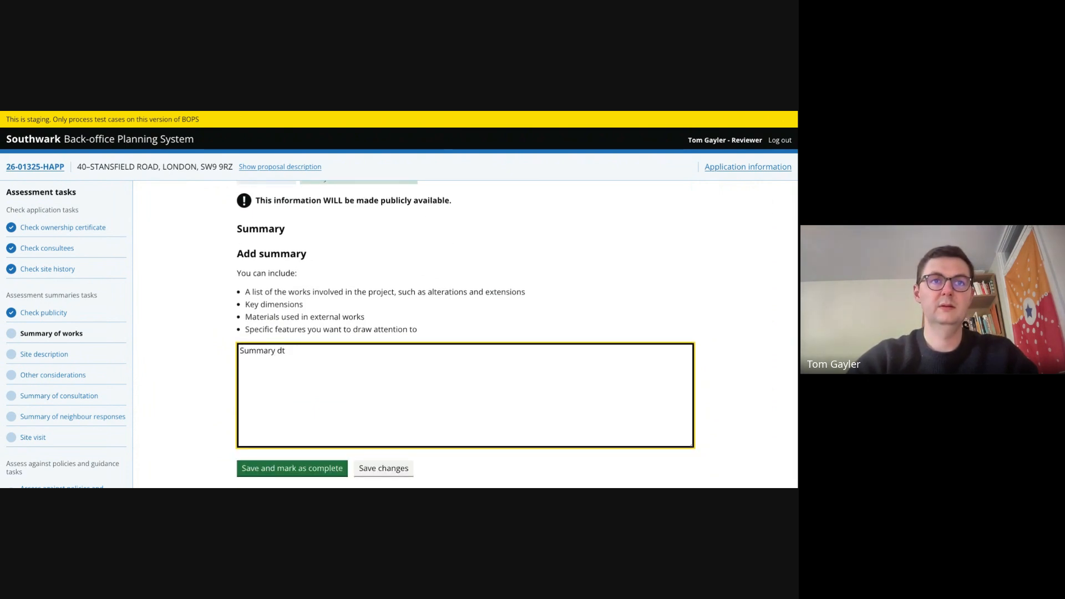
text(eiaorks here)
scroll(319, 460, down, 1)
click(318, 450)
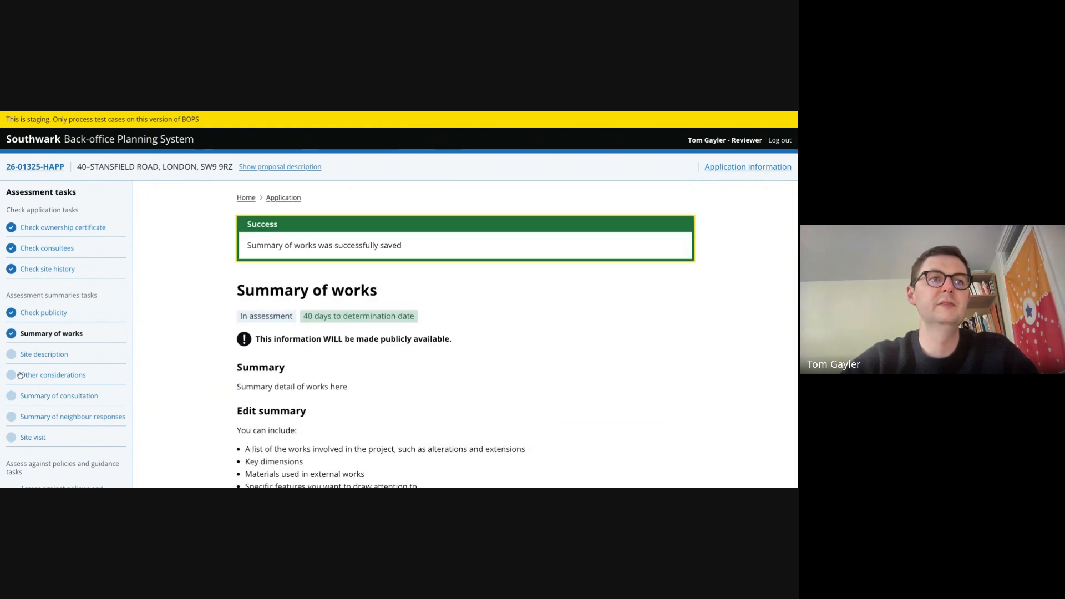
Copy the heading "Description of the site" into the Site description text and mark the task as complete.
click(35, 354)
scroll(275, 338, down, 2)
scroll(299, 323, up, 1)
drag(347, 231, 227, 231)
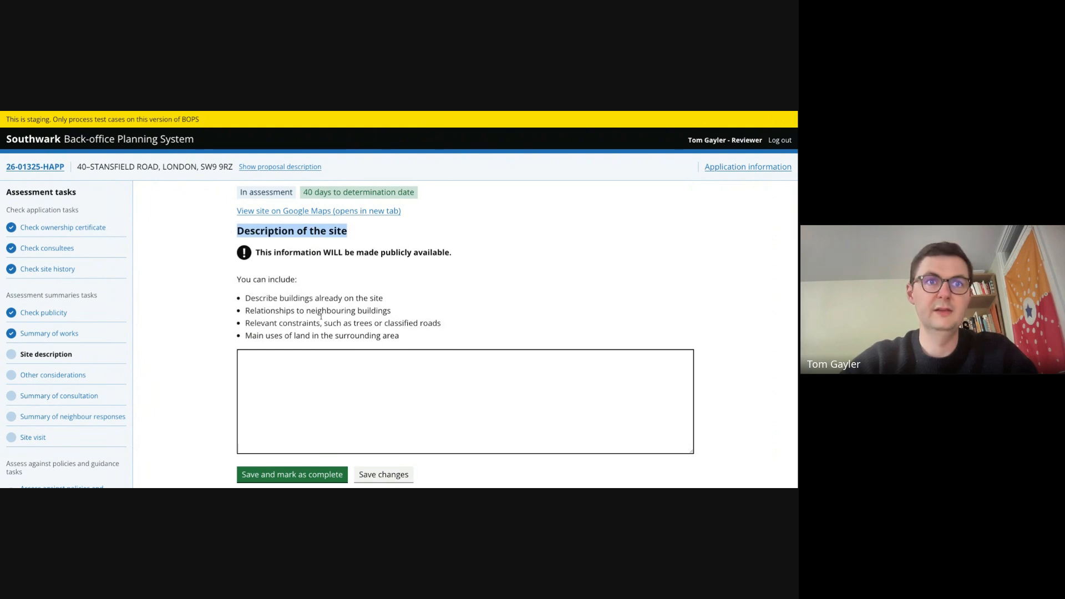
key(ctrl+c)
click(297, 373)
key(ctrl+v)
click(300, 474)
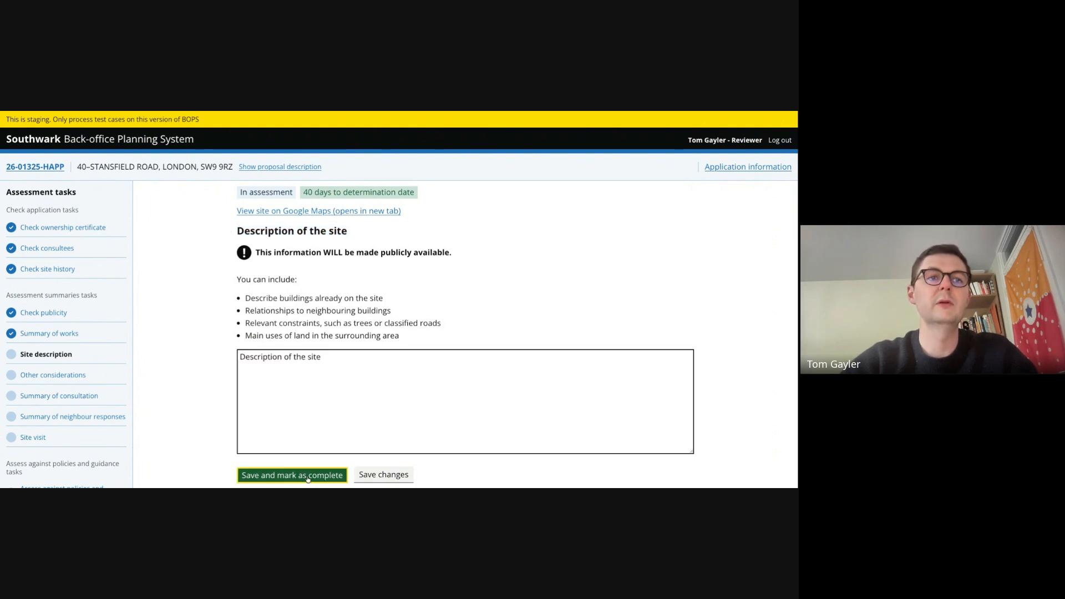
Look at the optional Other considerations task, then enter "No responses received" as the Summary of consultation and mark it as complete.
click(70, 375)
scroll(62, 395, down, 2)
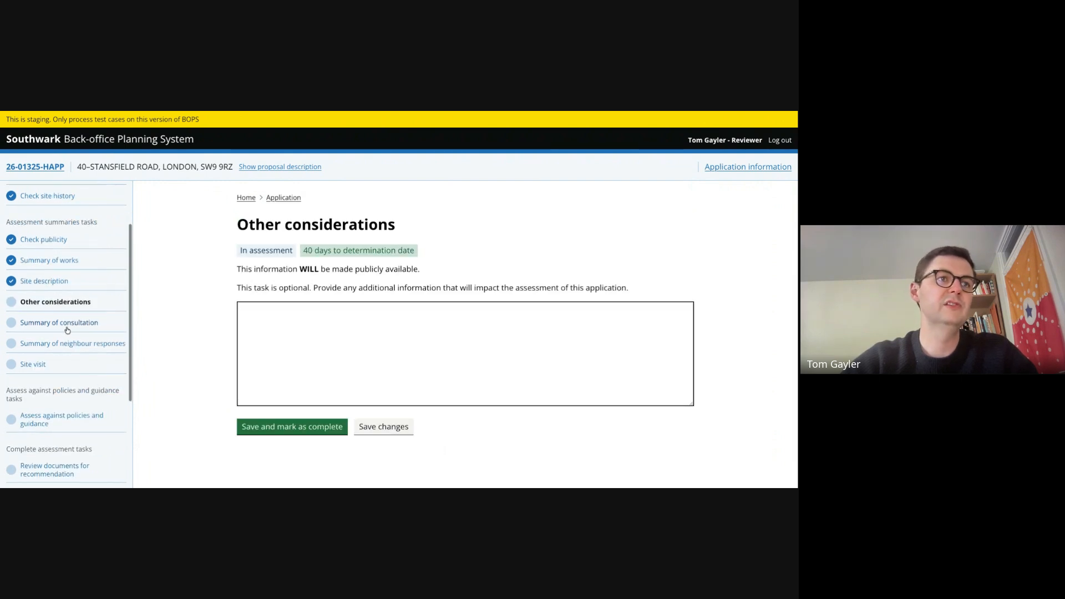
click(67, 328)
scroll(302, 358, down, 3)
click(303, 358)
text(No responses re)
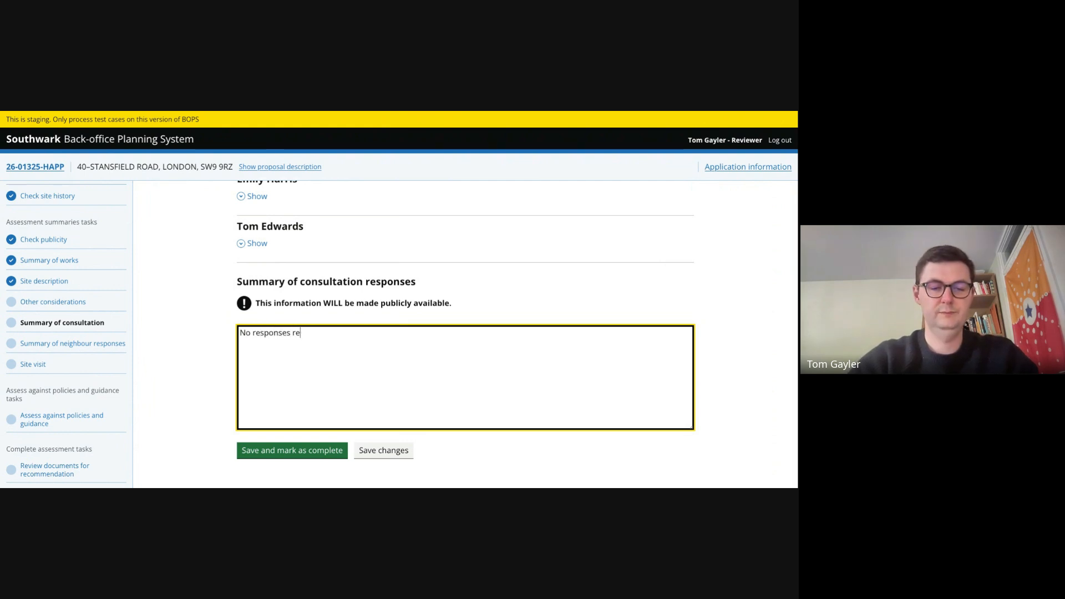
text(ceiv)
key(BackSpace)
text(eived)
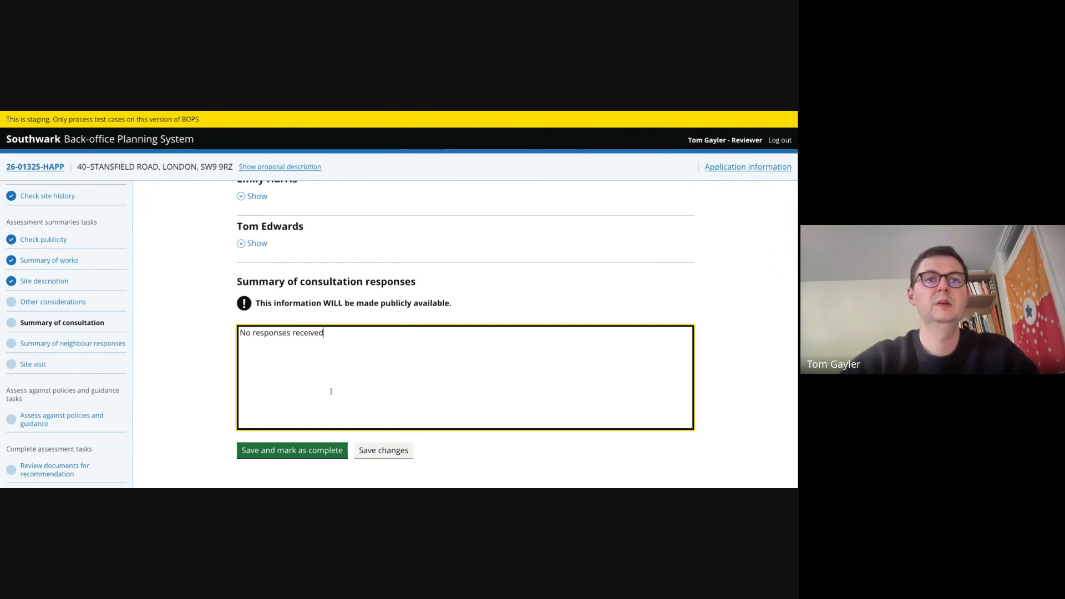
click(313, 451)
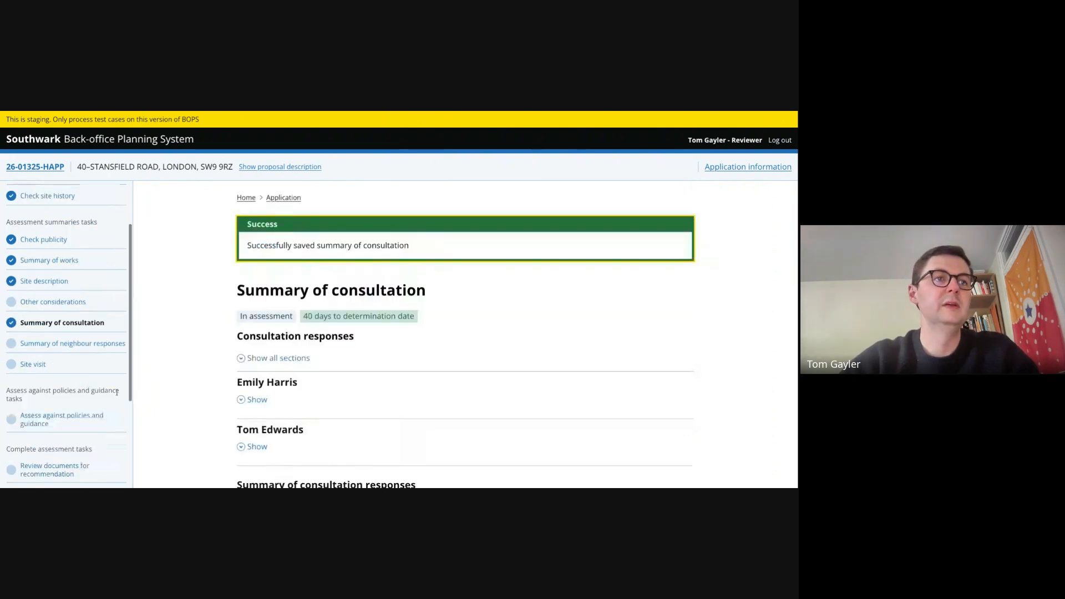
Mark the Summary of neighbour responses and Site visit tasks as complete without adding a site visit.
scroll(71, 310, down, 1)
click(71, 311)
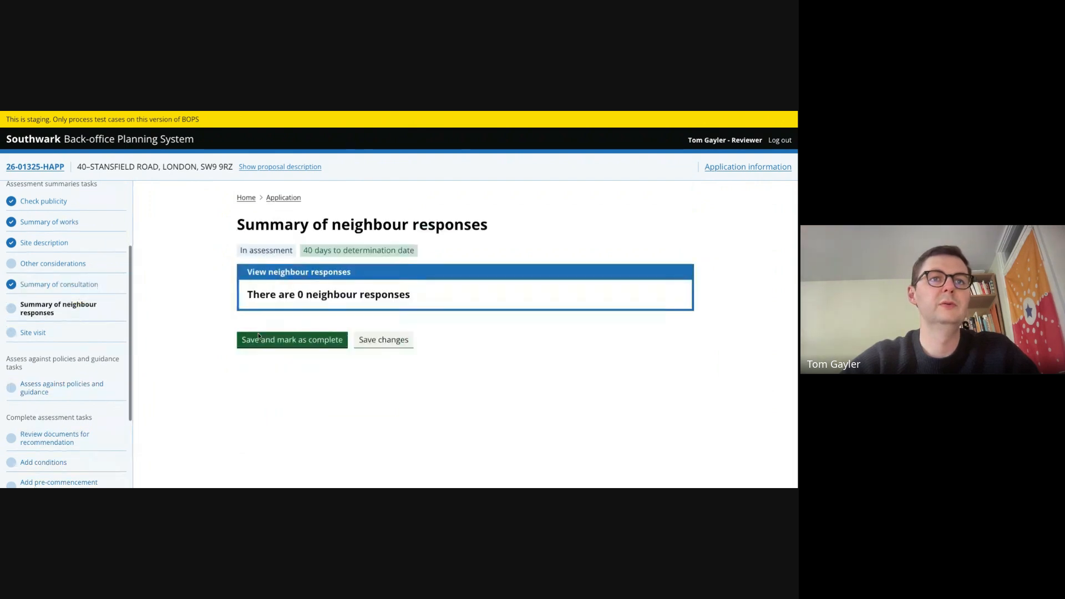
click(312, 340)
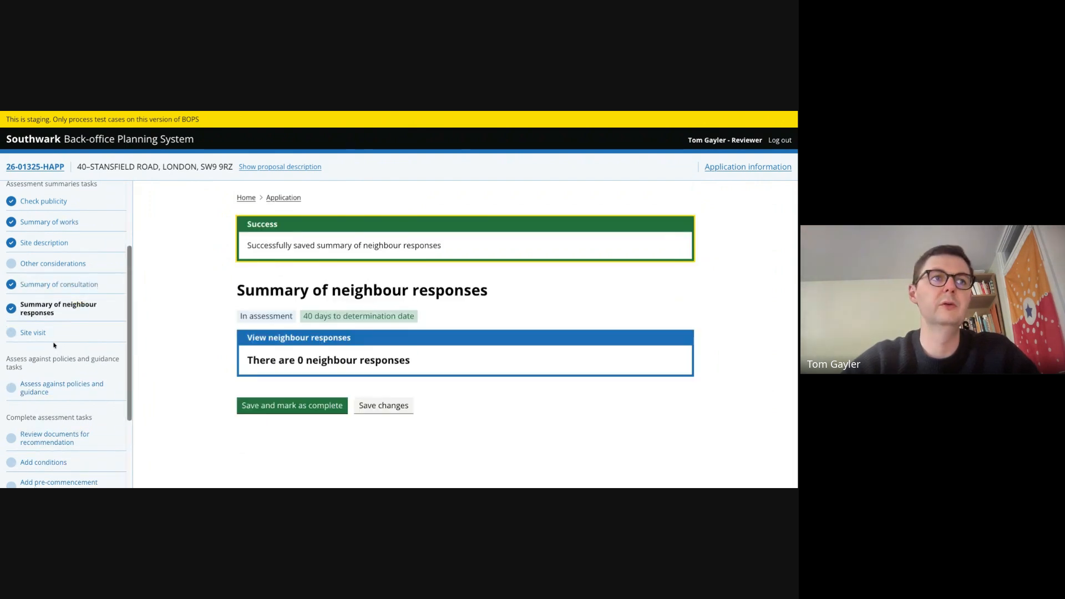
click(34, 332)
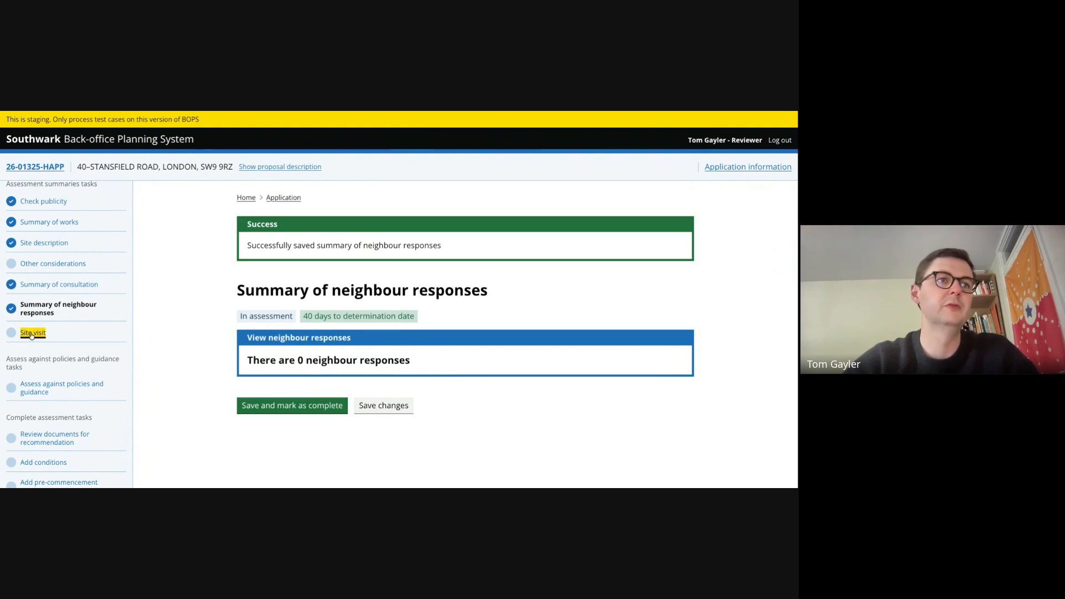
scroll(310, 377, down, 3)
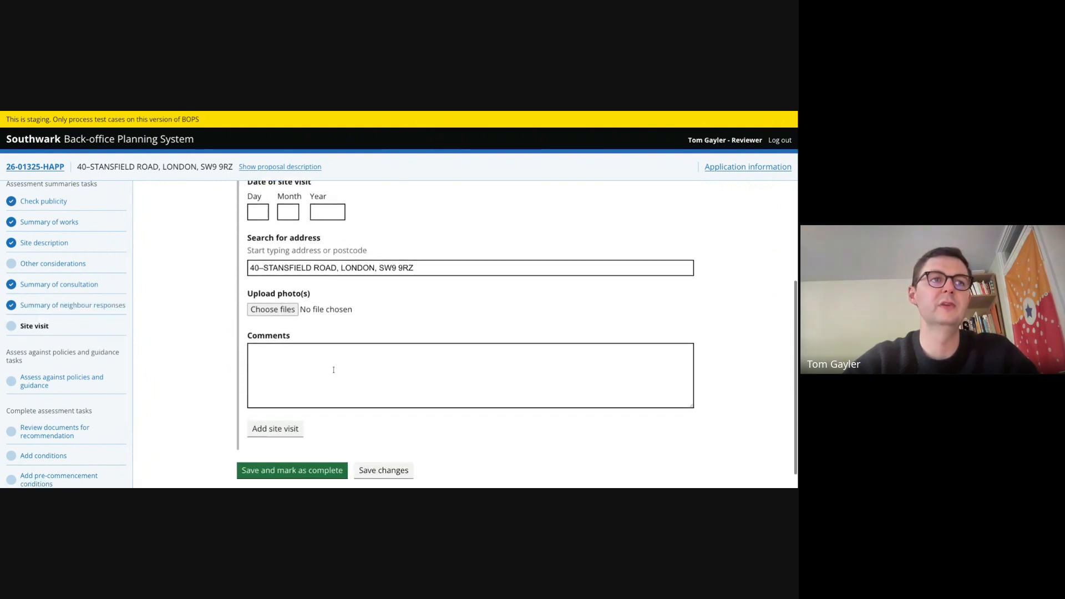
click(309, 454)
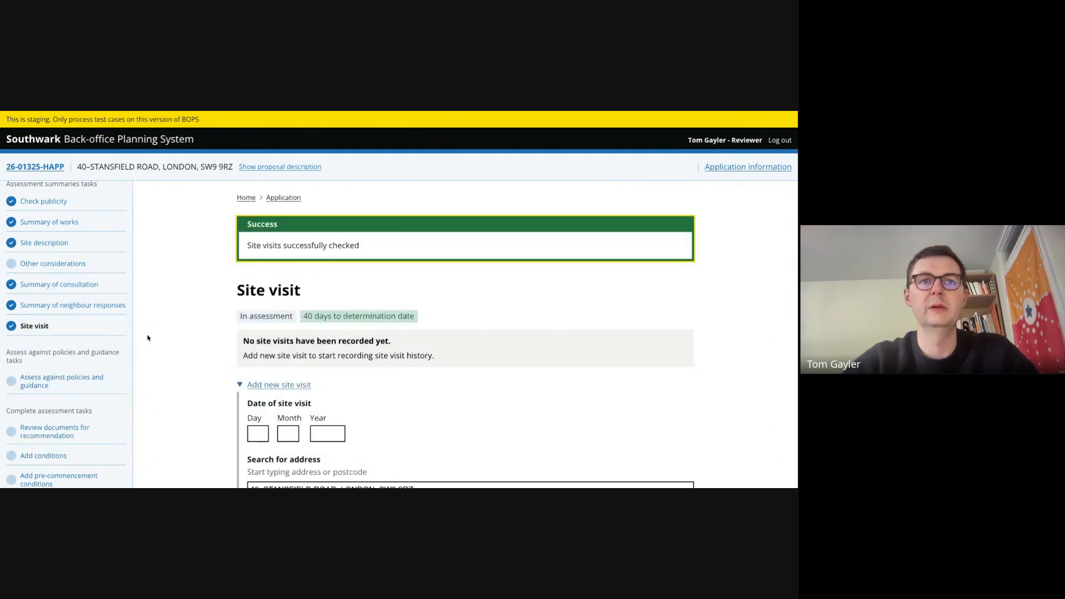
Under Assess against policies and guidance, start a new consideration with the policy area Design and conservation.
scroll(147, 337, down, 2)
click(54, 385)
scroll(281, 347, down, 1)
scroll(282, 346, down, 1)
click(314, 337)
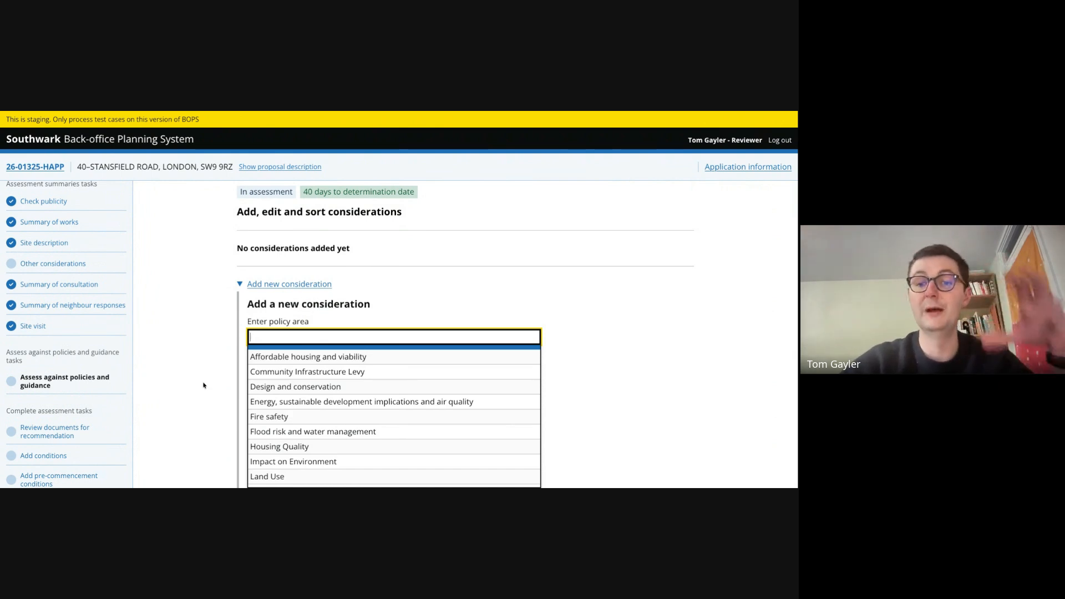
scroll(206, 384, down, 1)
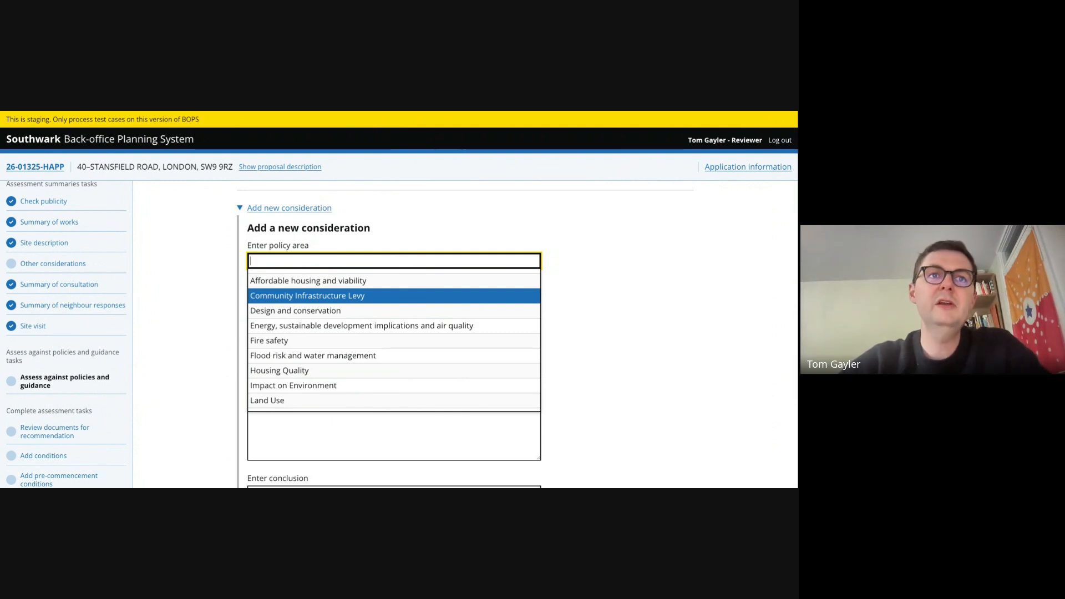
scroll(394, 294, down, 3)
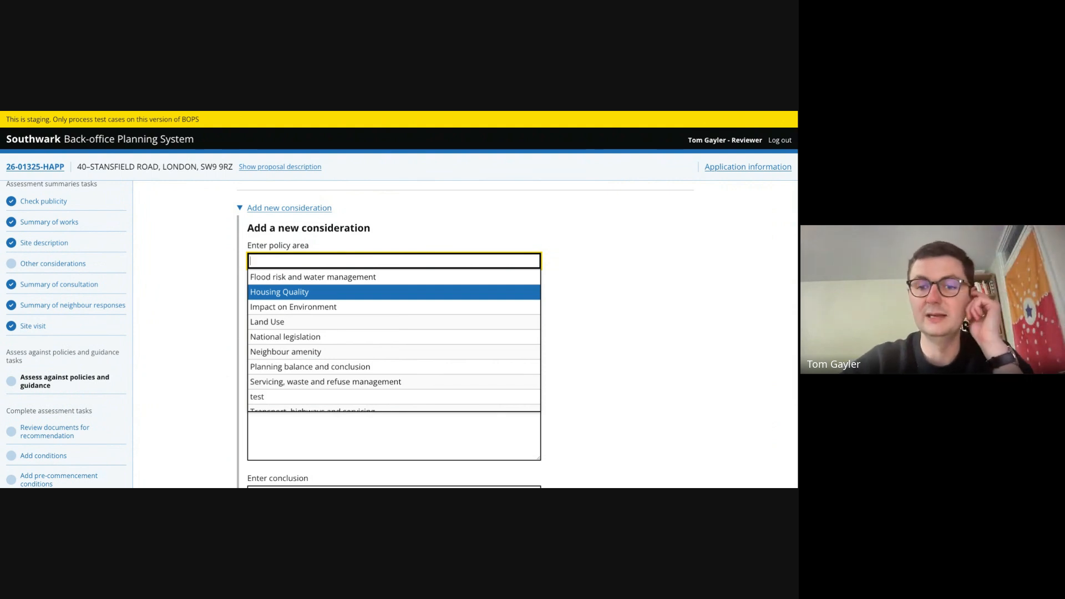
scroll(298, 310, up, 3)
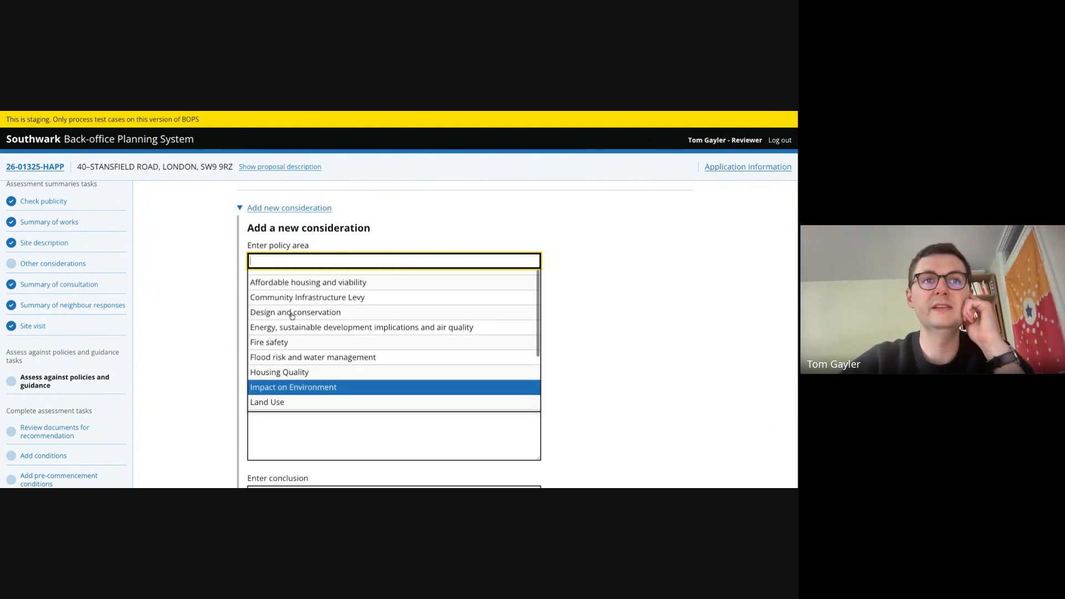
click(302, 315)
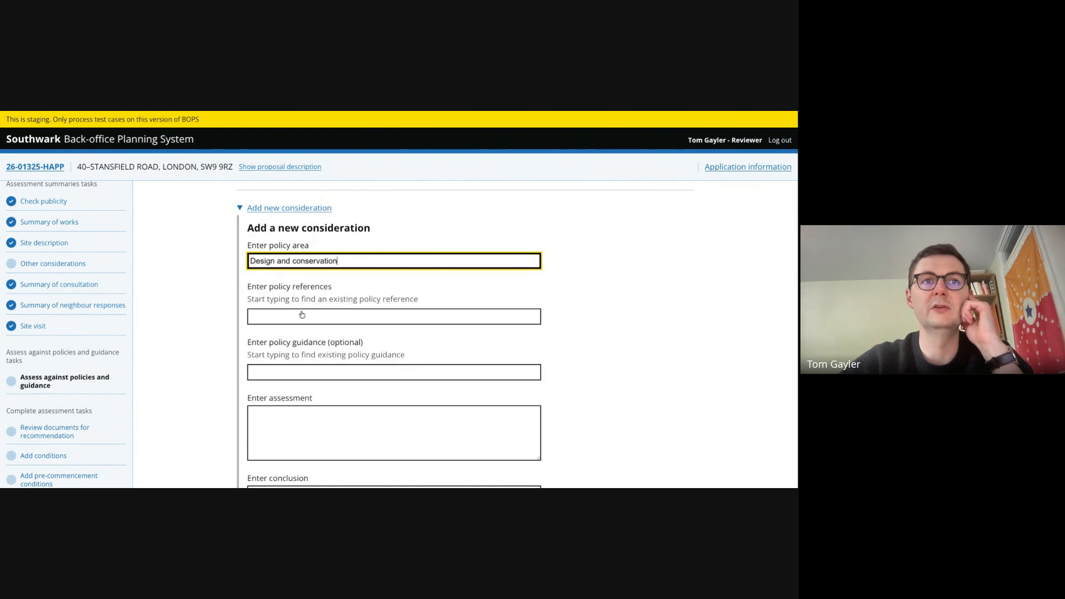
Add the policy references P20 - Conservation areas and P13 - Design of Places to the new consideration.
click(301, 323)
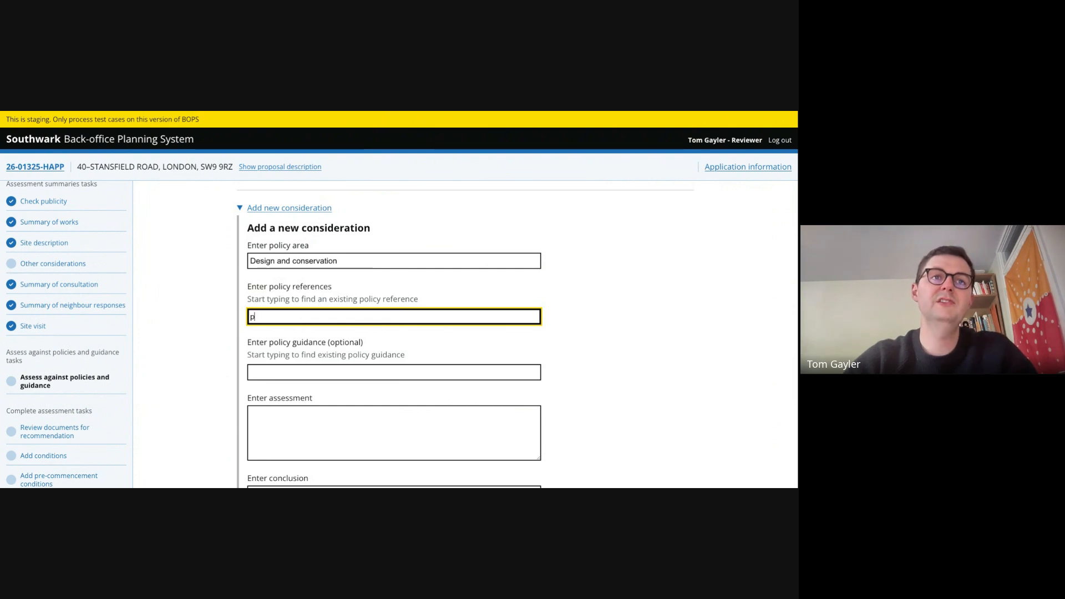
text(p)
key(Down)
key(Down)
key(Down)
key(Down)
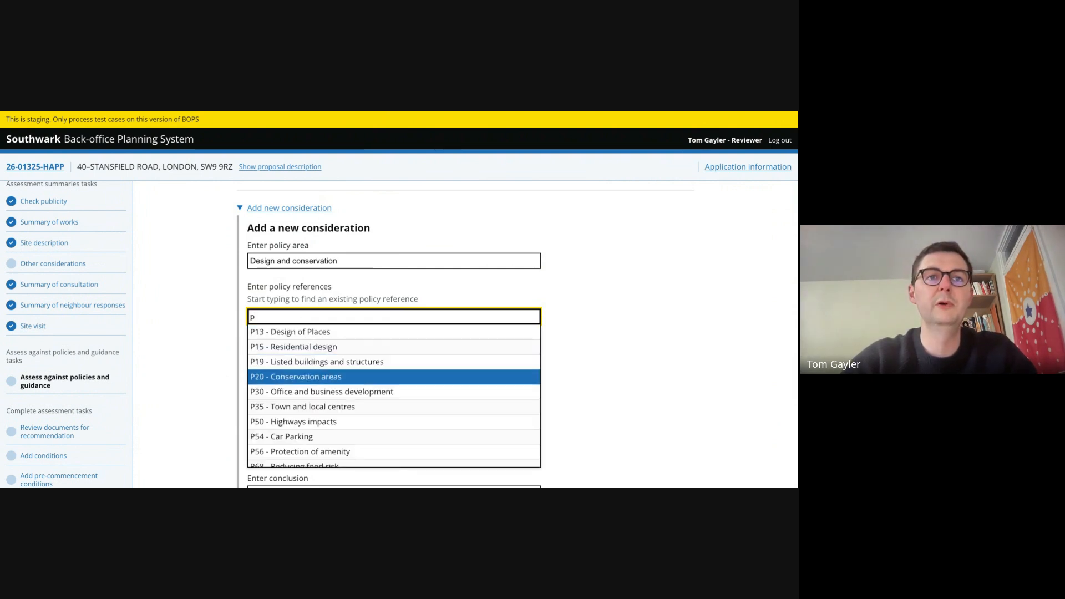
key(Return)
text(p)
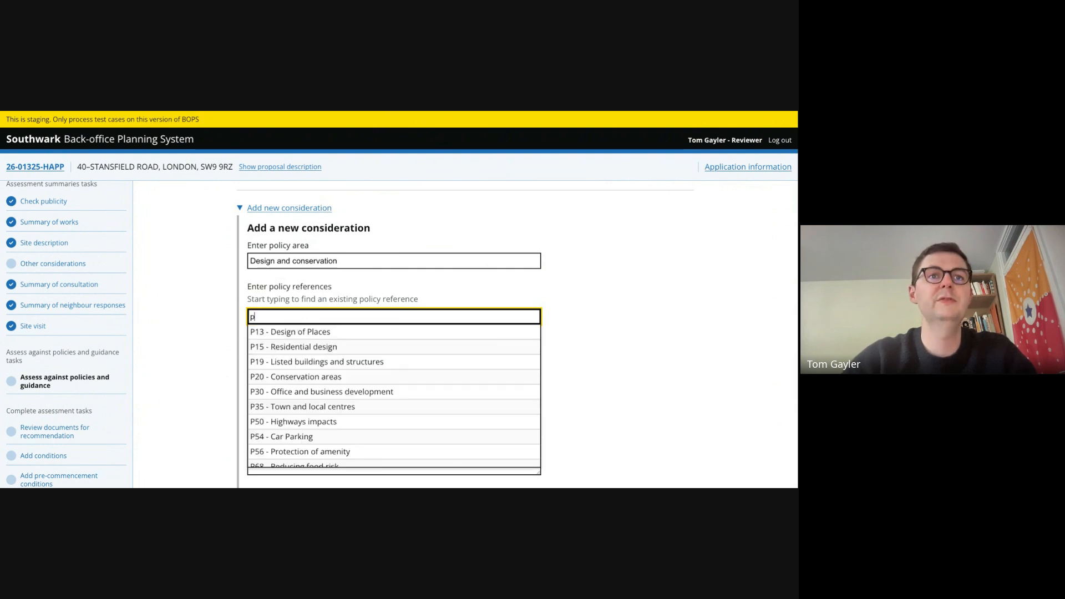
key(Down)
key(Return)
scroll(376, 339, down, 1)
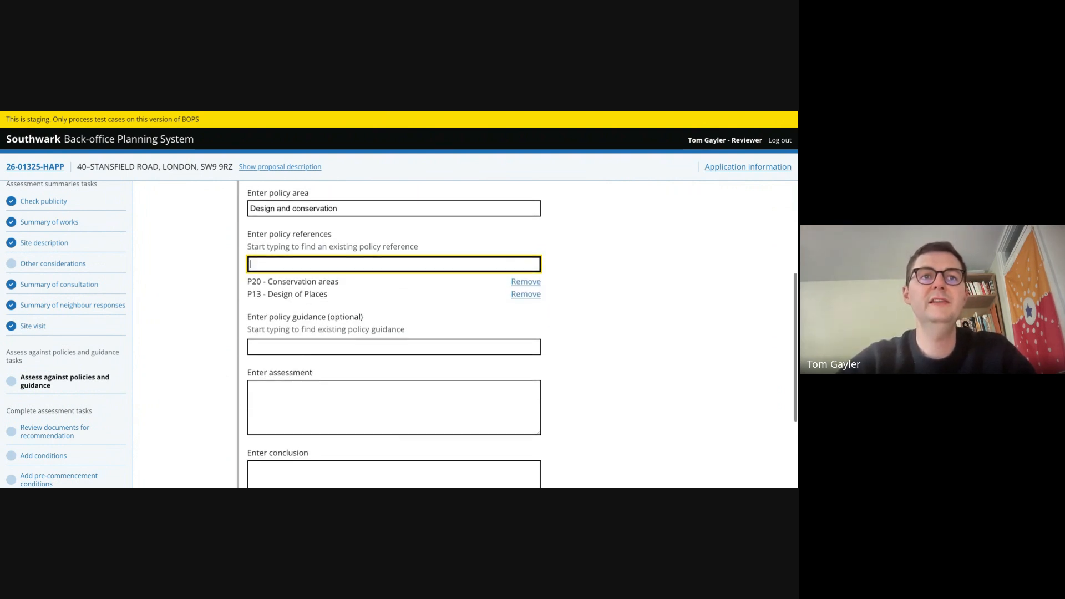
Add London Plan 2021 as the policy guidance for the Design and conservation consideration.
click(375, 342)
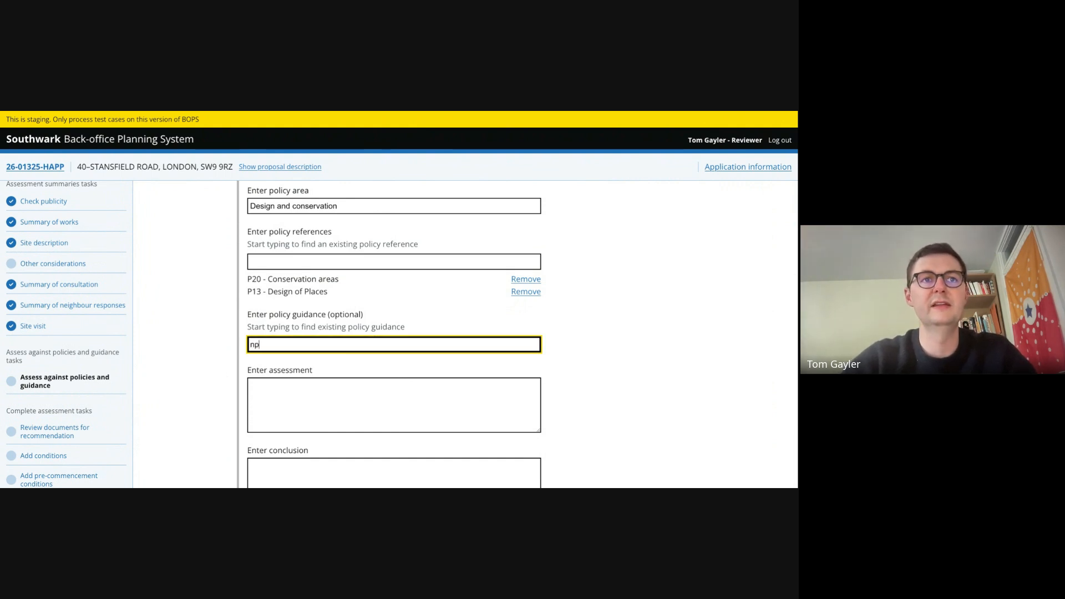
text(Lond)
key(Down)
key(Return)
Enter the assessment "This proposal is broadly in line with requirements" and the conclusion "Complies", and add the Design and conservation consideration.
click(423, 417)
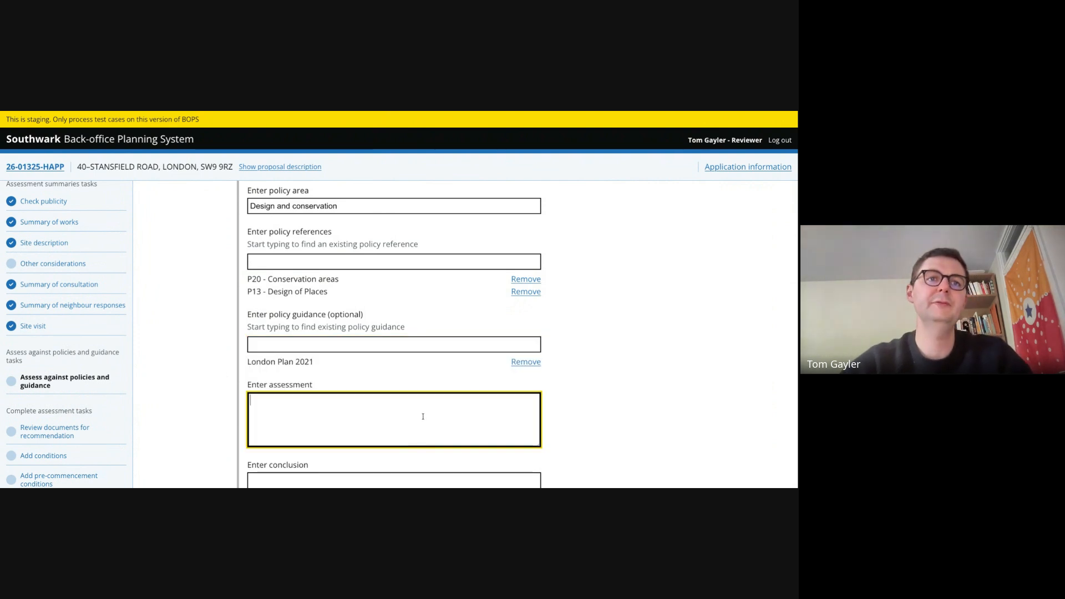
scroll(423, 417, down, 2)
text(This propos)
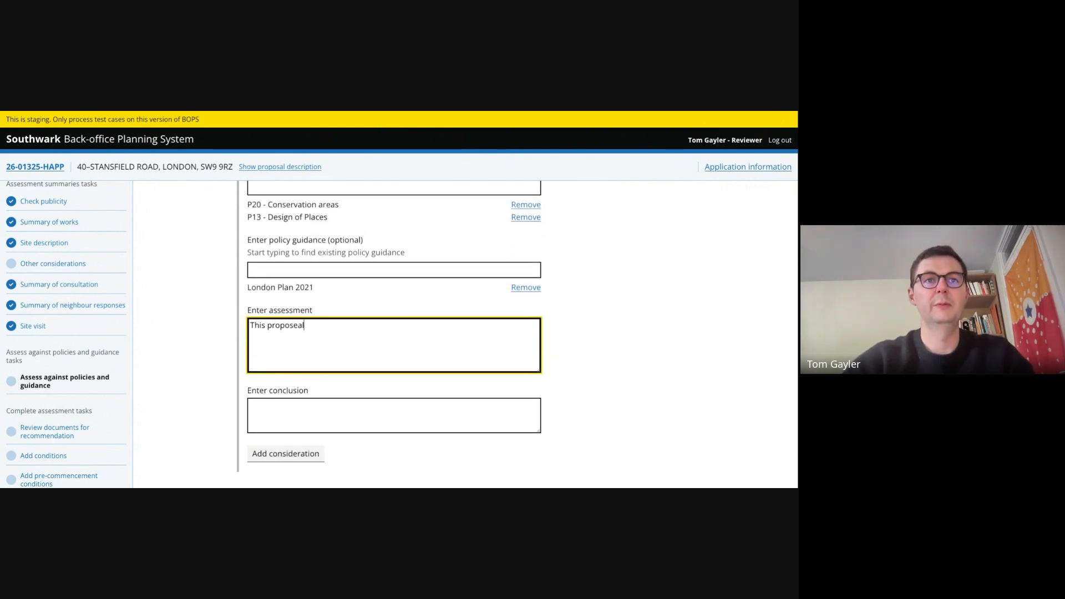
text(al is broadly in line with requirements)
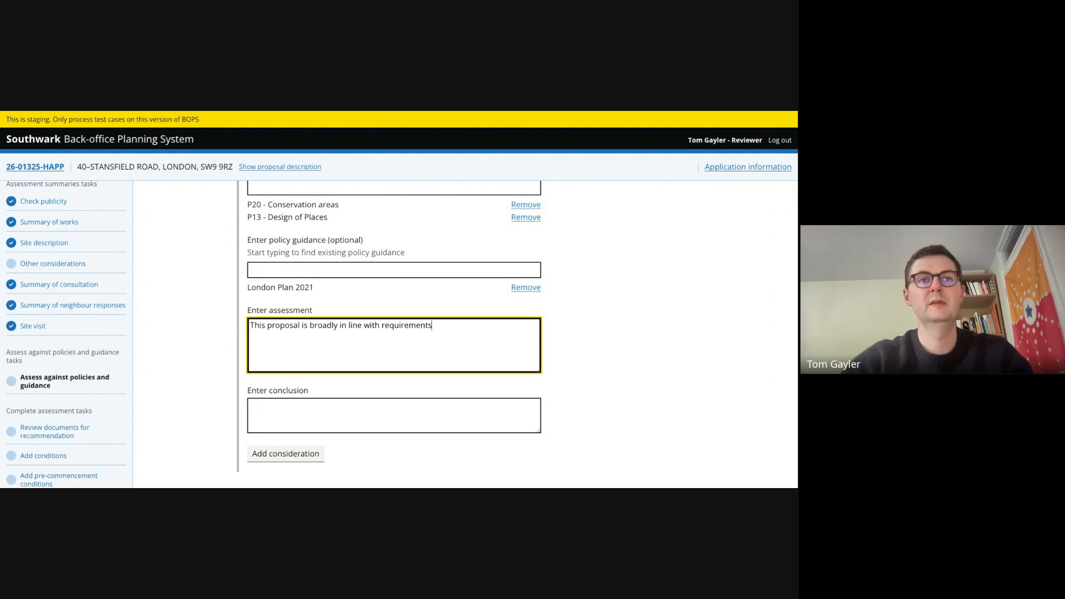
scroll(406, 442, down, 1)
click(364, 369)
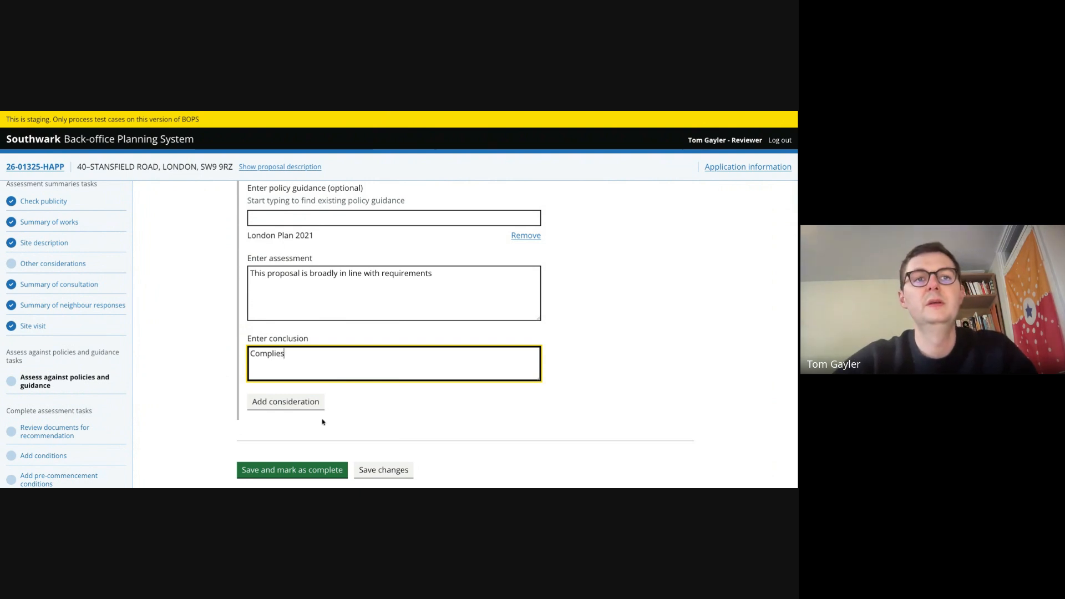
click(299, 406)
scroll(299, 398, down, 1)
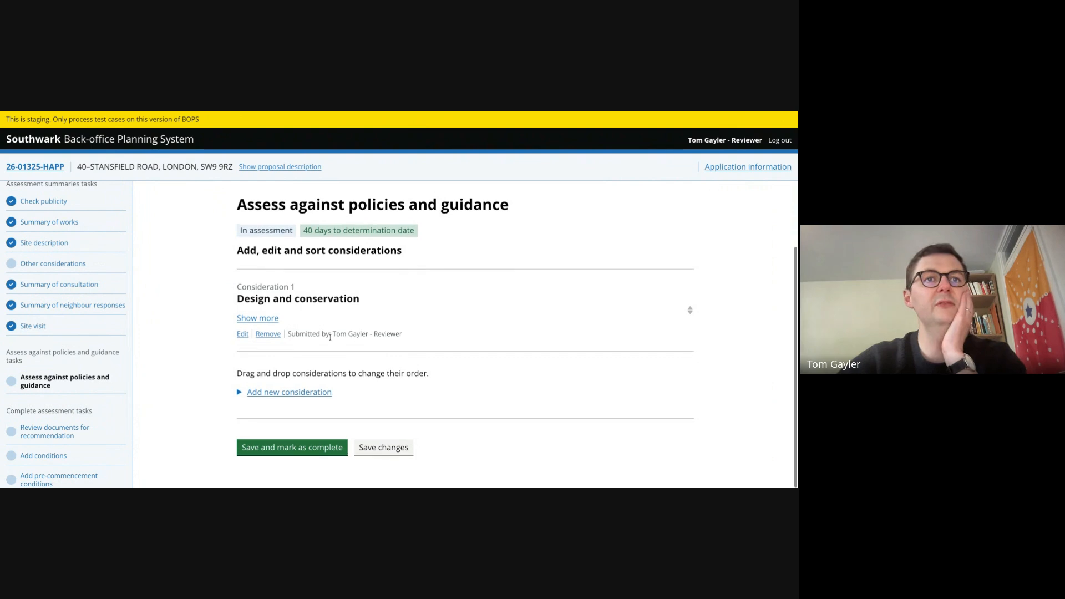
Start another new consideration with the policy area Affordable housing and viability.
click(298, 396)
click(297, 447)
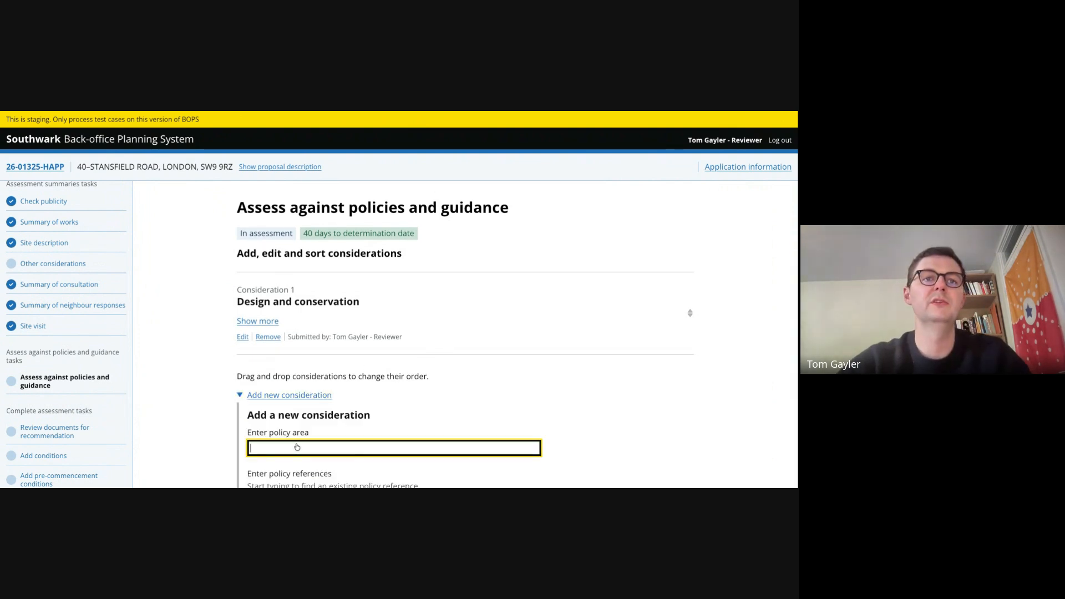
scroll(310, 355, down, 3)
click(313, 336)
scroll(315, 310, down, 2)
Add the policy reference P35 - Town and local centres to the Affordable housing and viability consideration.
click(316, 292)
text(p)
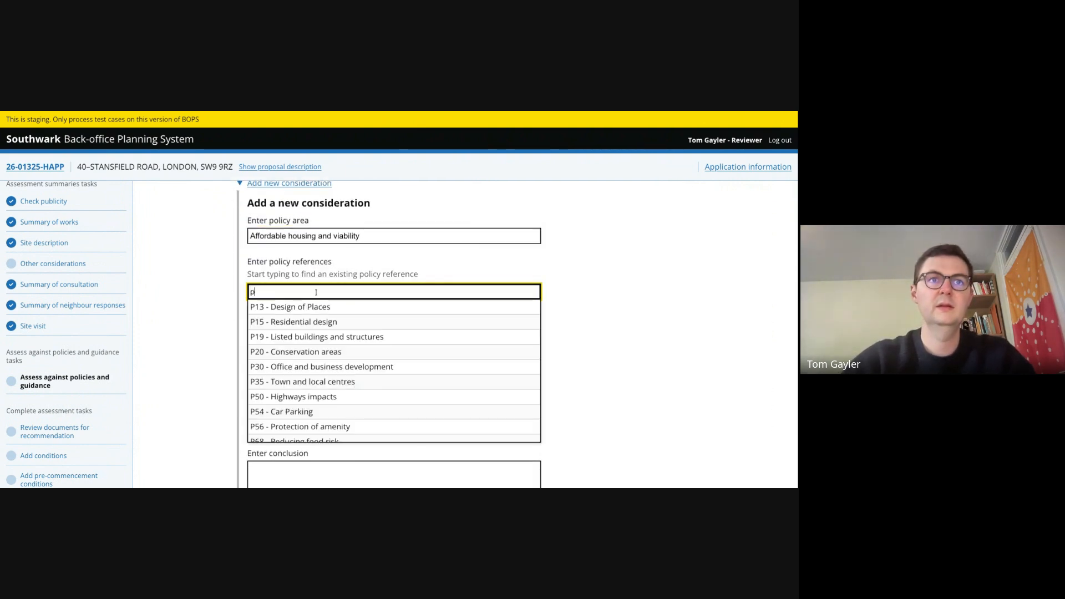
key(Down)
key(Down)
key(Down)
key(Down)
key(Down)
key(Down)
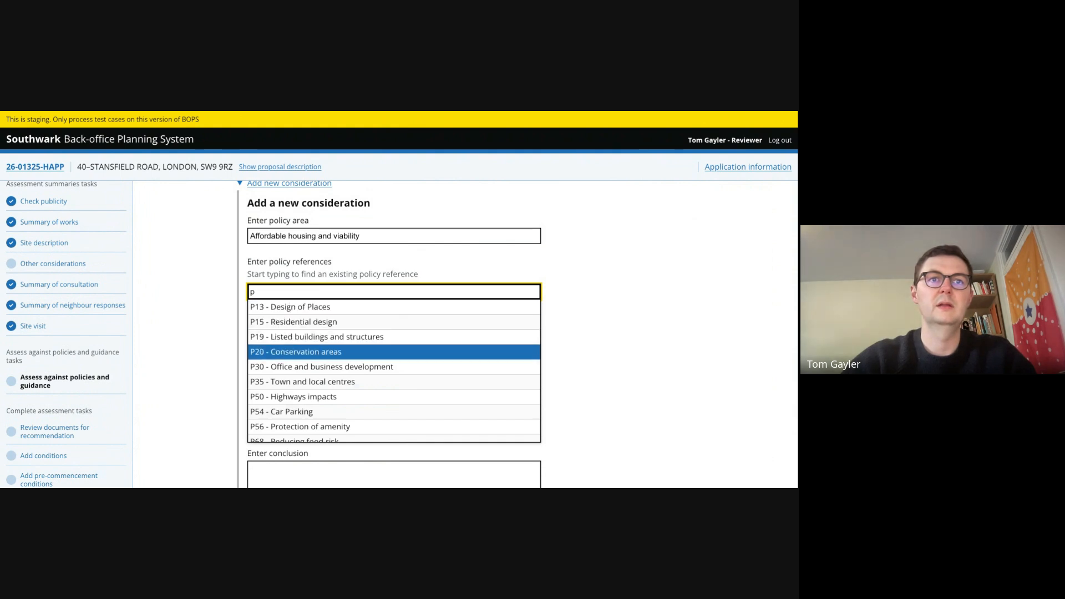
key(Return)
Enter the assessment "Not enough housing provided" and the conclusion "Does not comply", and add the Affordable housing and viability consideration.
scroll(288, 339, down, 2)
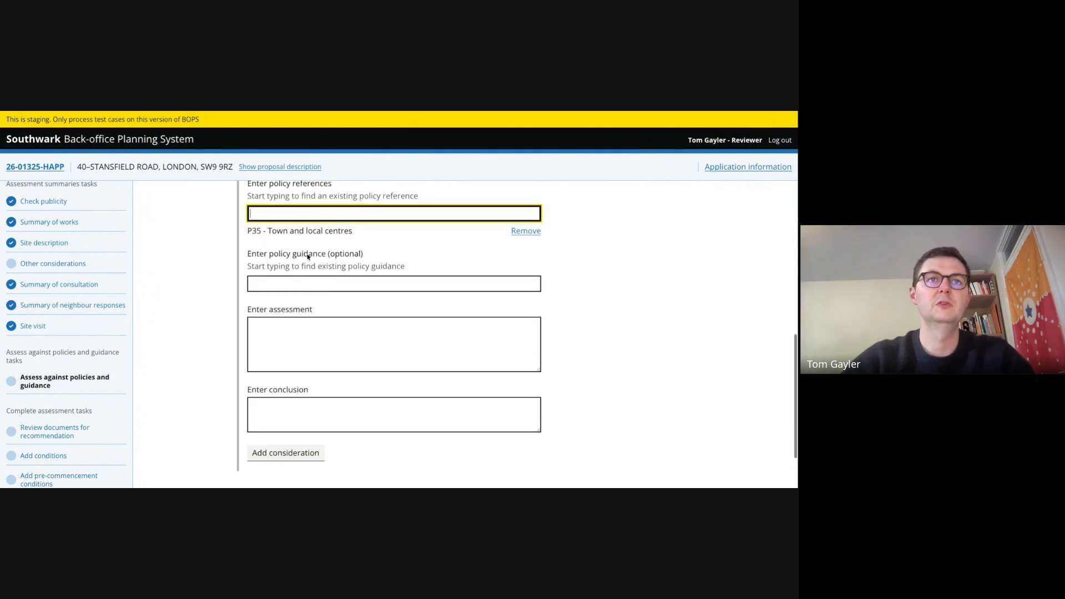
click(288, 339)
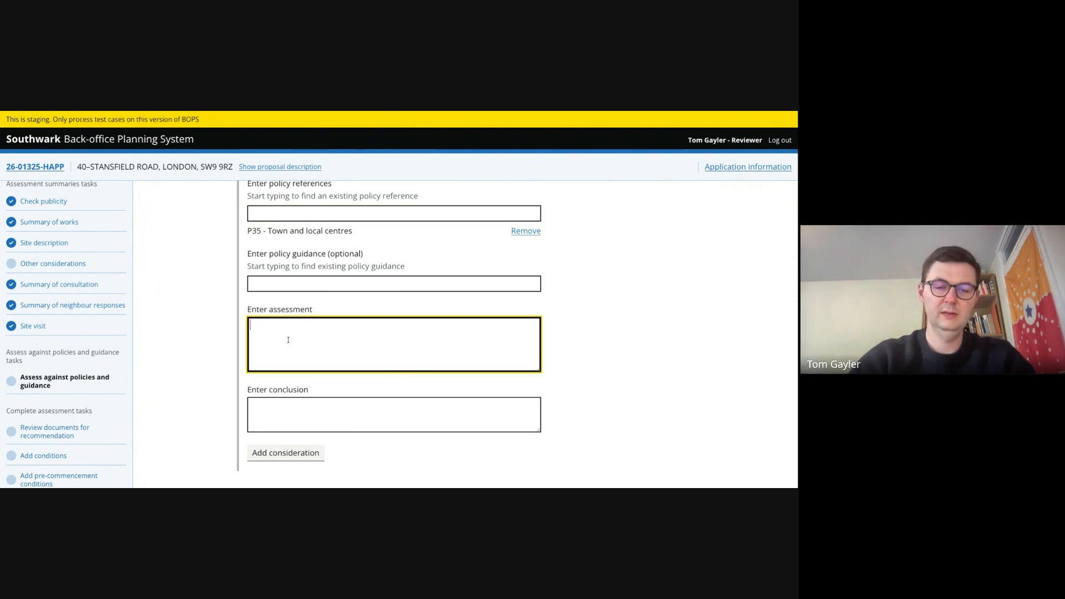
text(Not enough )
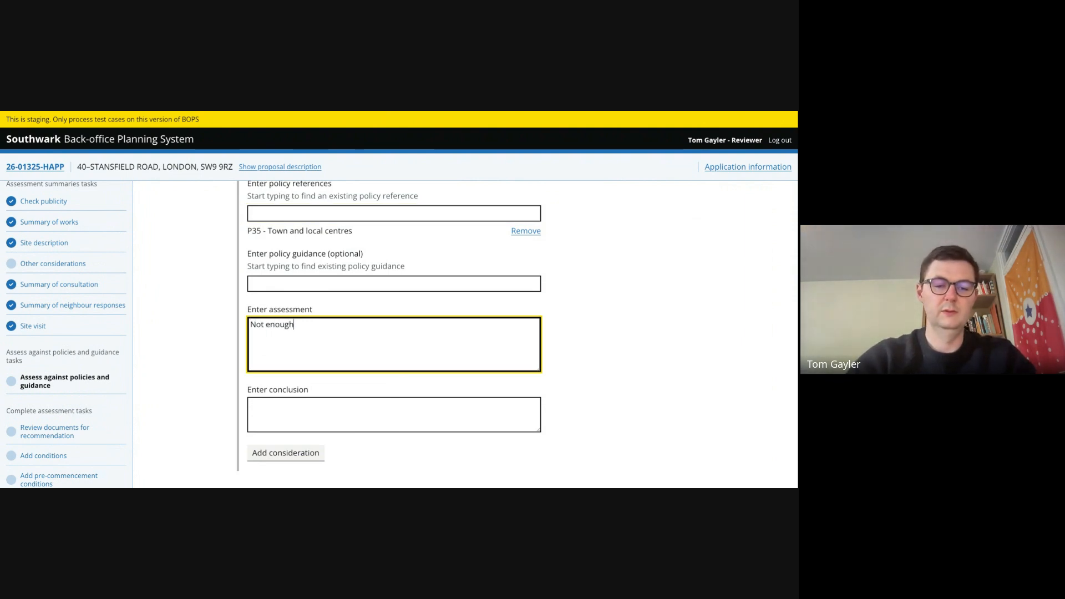
text(housing provided)
scroll(283, 344, down, 1)
click(283, 344)
text(Does not compl)
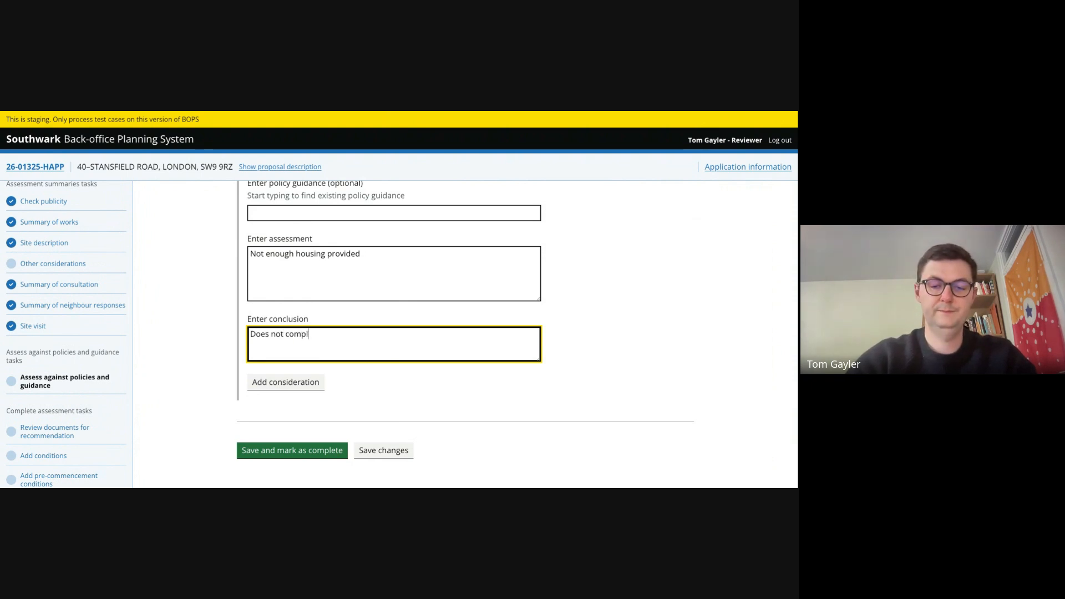
text(y)
key(Tab)
key(Return)
Show the full details of the Affordable housing and viability consideration.
scroll(329, 347, down, 3)
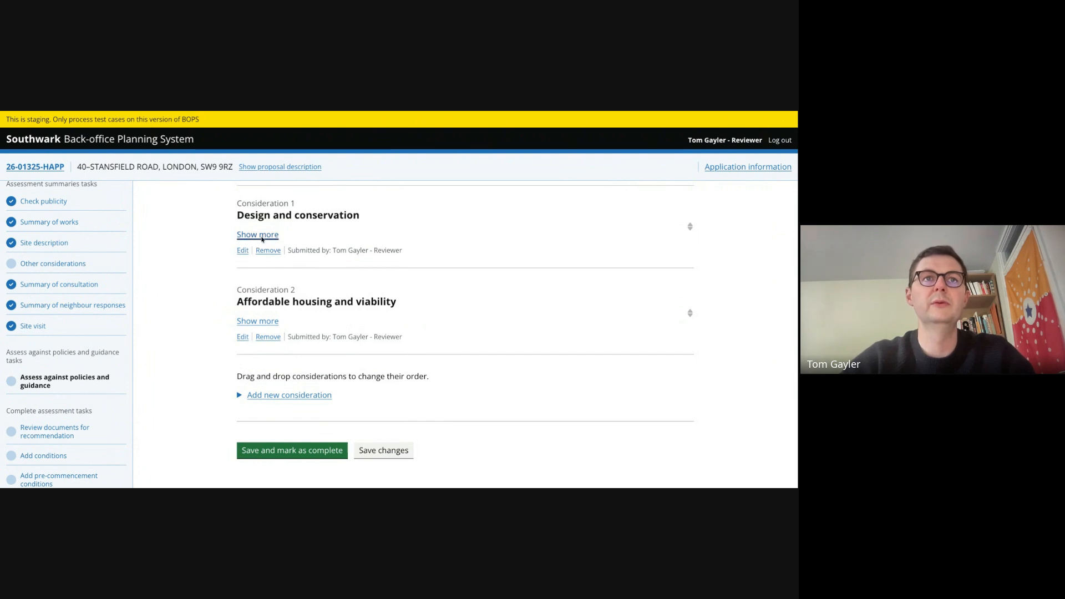
click(257, 320)
scroll(269, 401, down, 1)
Start a third consideration with the policy area Planning balance and conclusion.
click(281, 425)
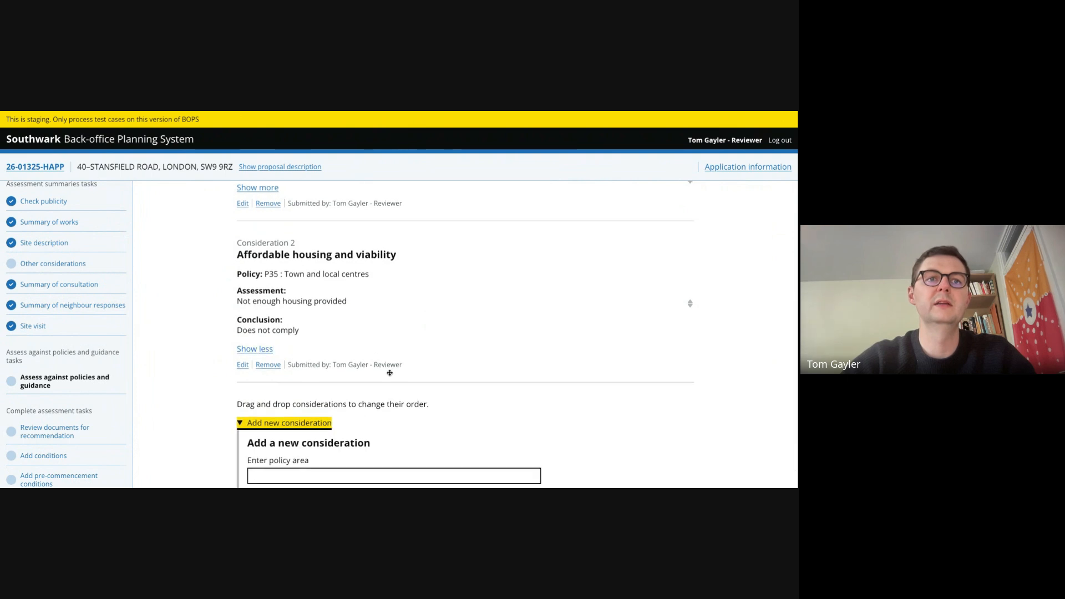
scroll(389, 372, down, 4)
click(339, 347)
scroll(339, 351, down, 2)
scroll(340, 350, down, 5)
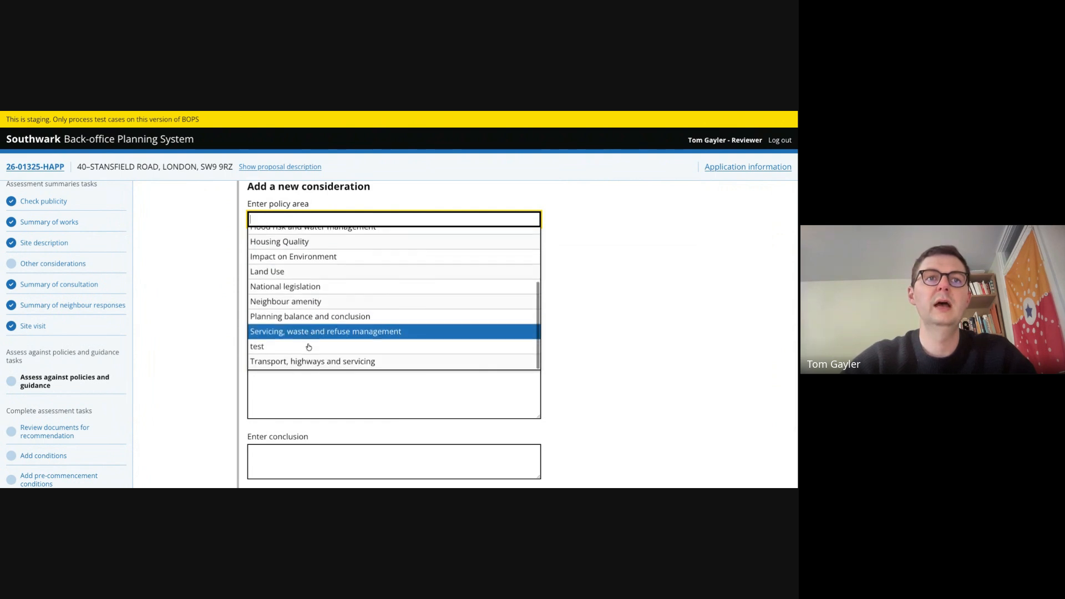
scroll(309, 347, up, 3)
scroll(309, 346, down, 2)
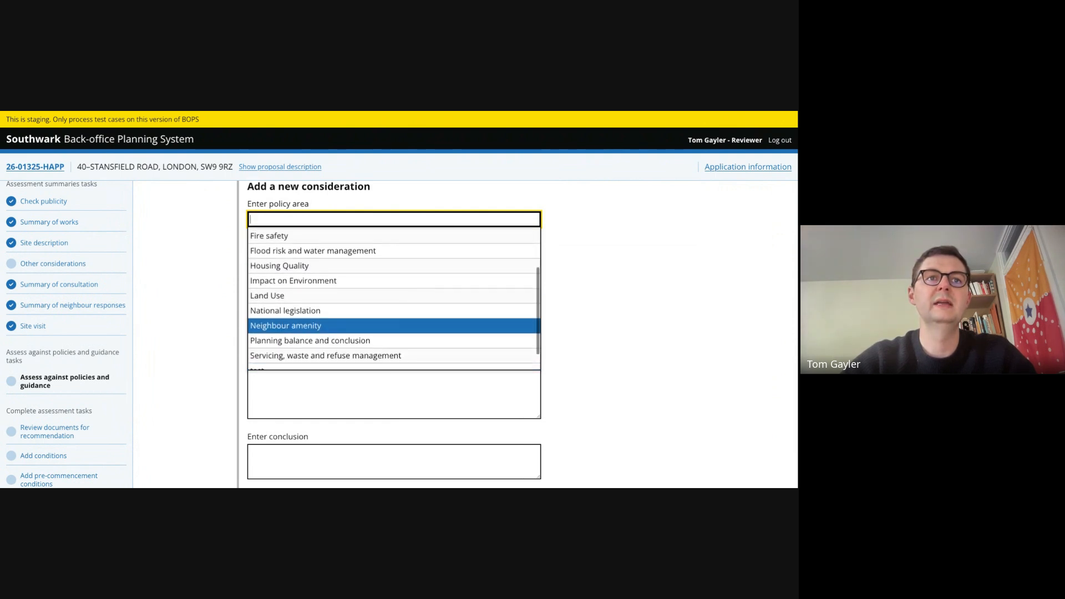
scroll(308, 346, up, 1)
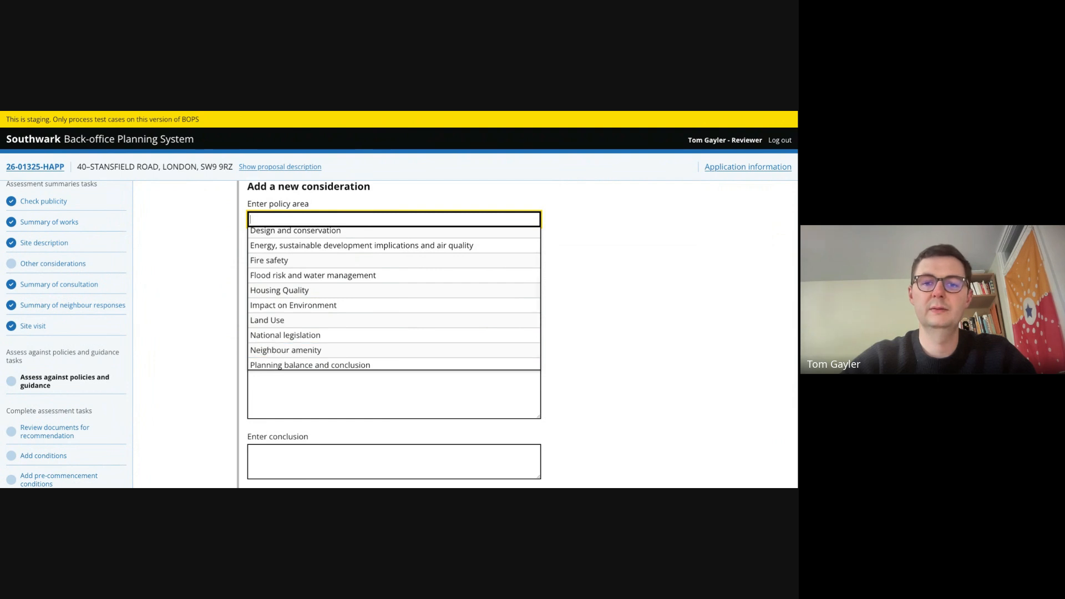
key(Escape)
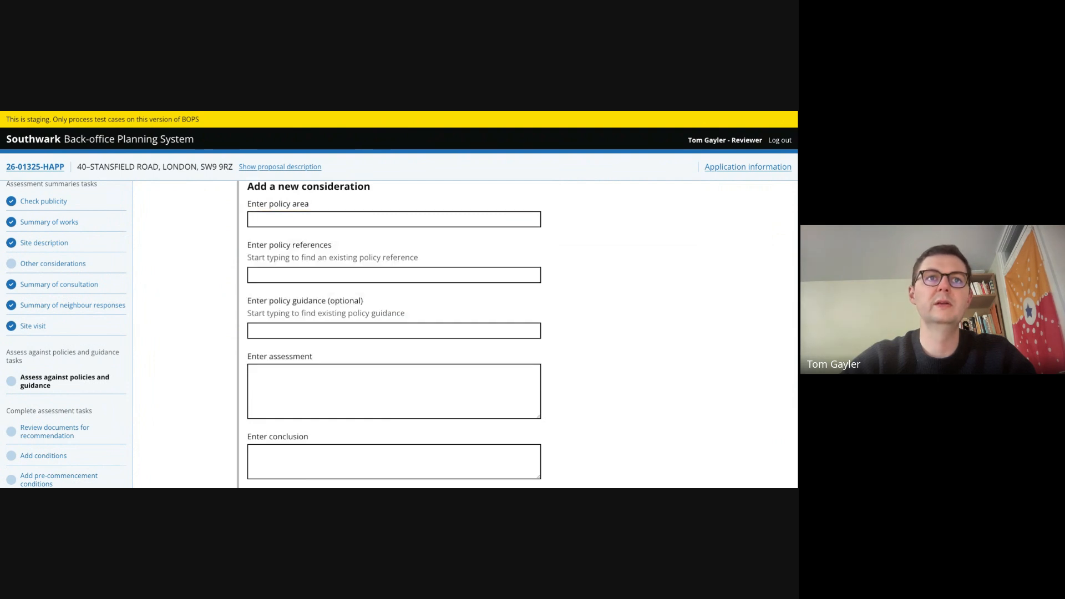
click(312, 219)
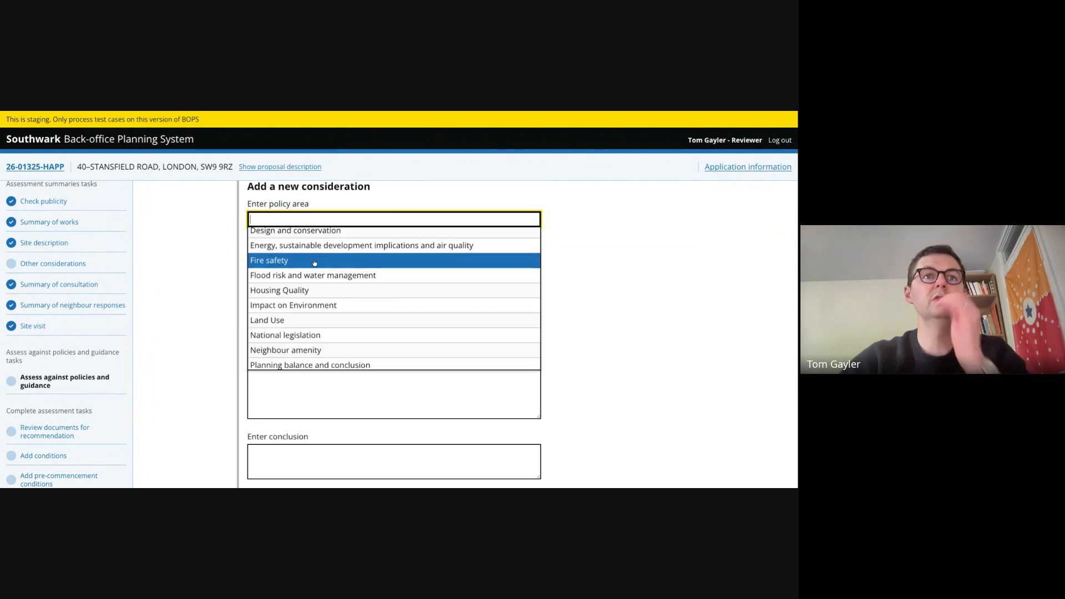
scroll(317, 299, down, 2)
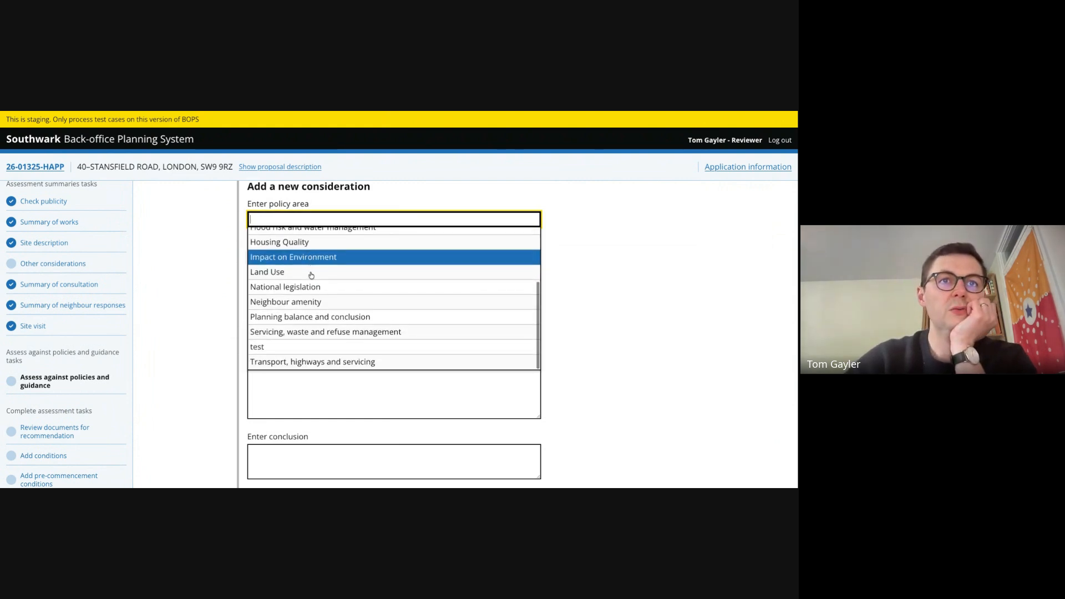
click(322, 317)
Enter the assessment "Overall this development accords with the majority of policy" and the conclusion "Approve", and add the Planning balance and conclusion consideration.
click(306, 274)
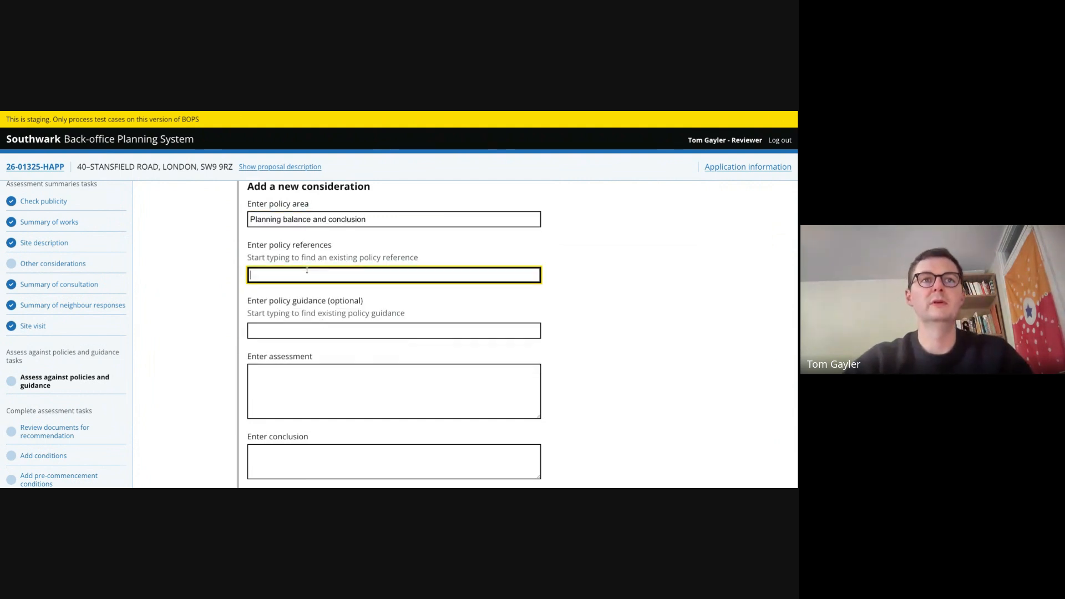
scroll(333, 297, down, 1)
scroll(333, 297, up, 1)
scroll(332, 298, down, 2)
click(294, 323)
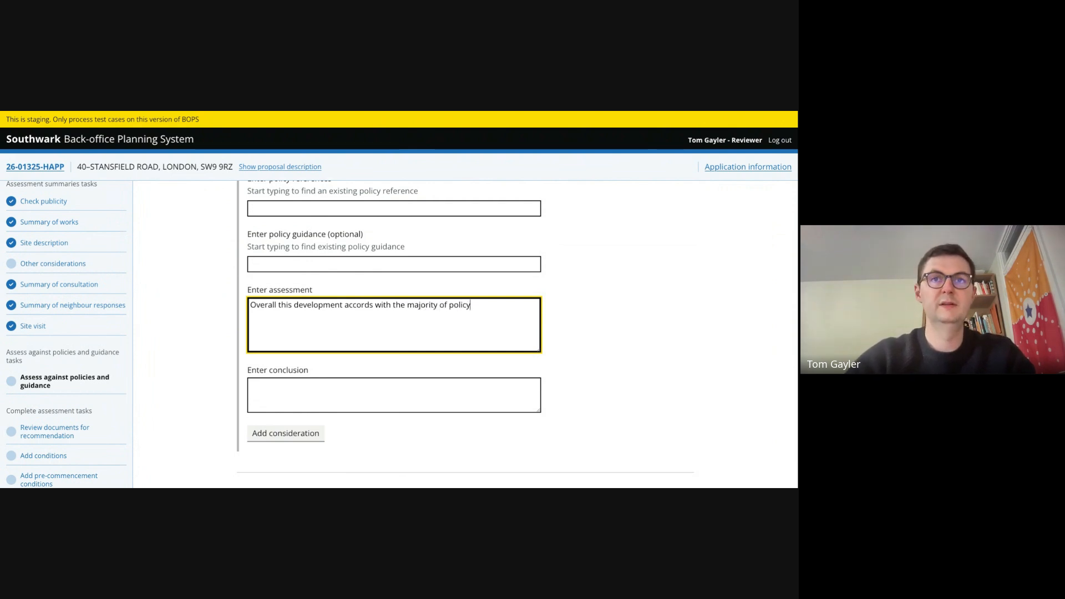
click(285, 387)
text(Approve)
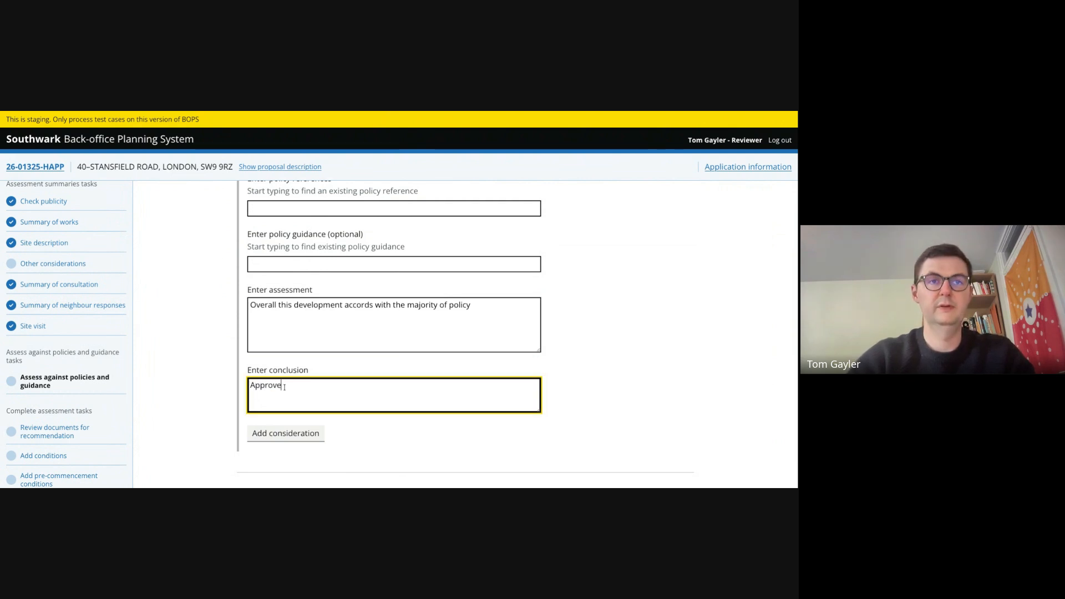
scroll(284, 399, down, 1)
click(285, 410)
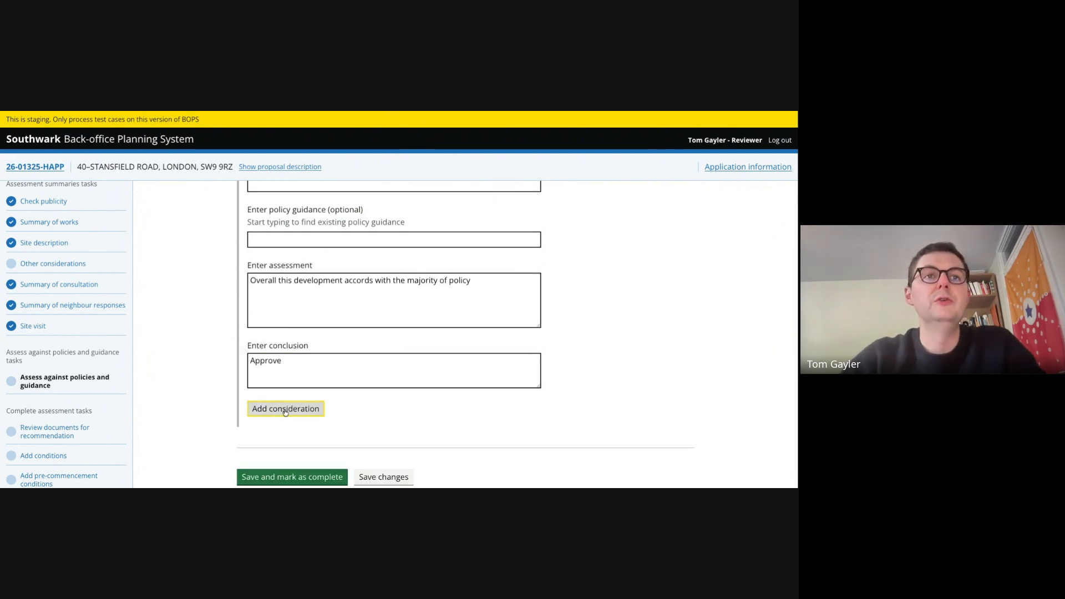
Check the list of three considerations, and save and mark the Assess against policies and guidance task as complete.
scroll(393, 364, down, 3)
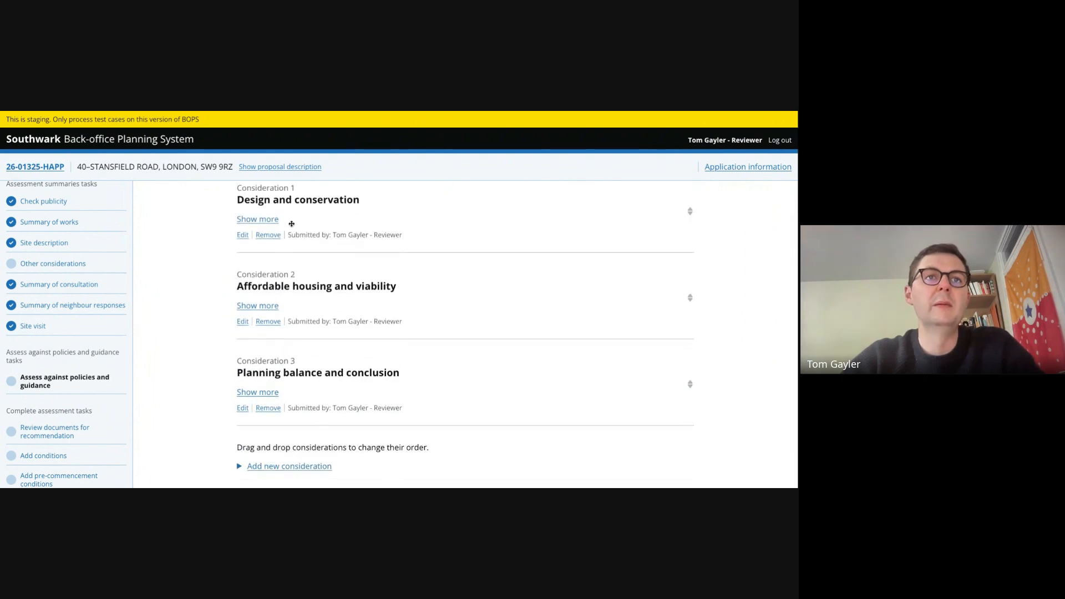
scroll(321, 245, up, 1)
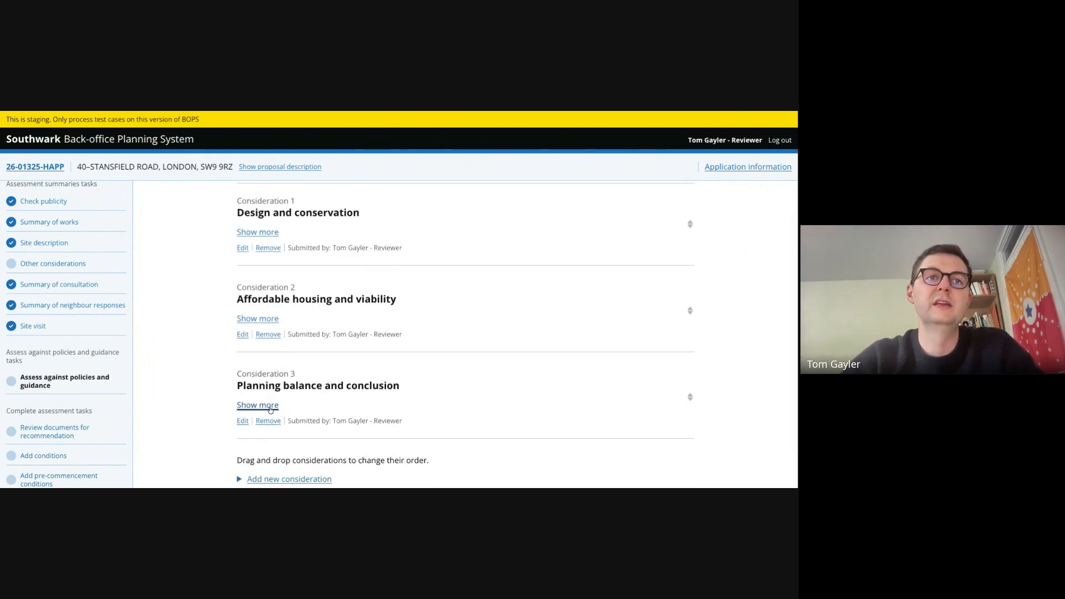
scroll(319, 395, down, 2)
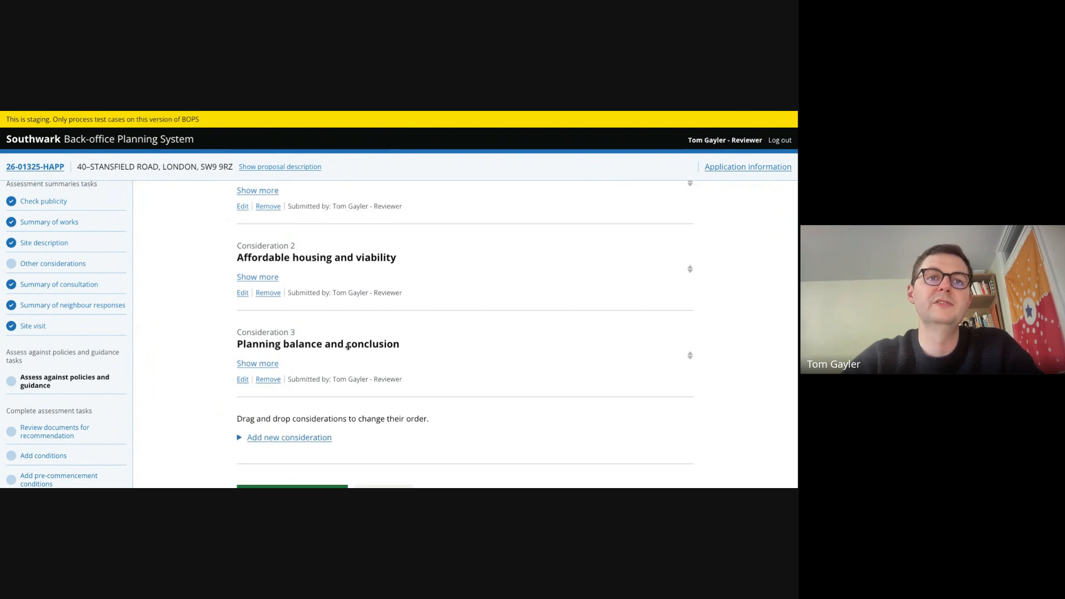
scroll(348, 347, down, 2)
click(304, 450)
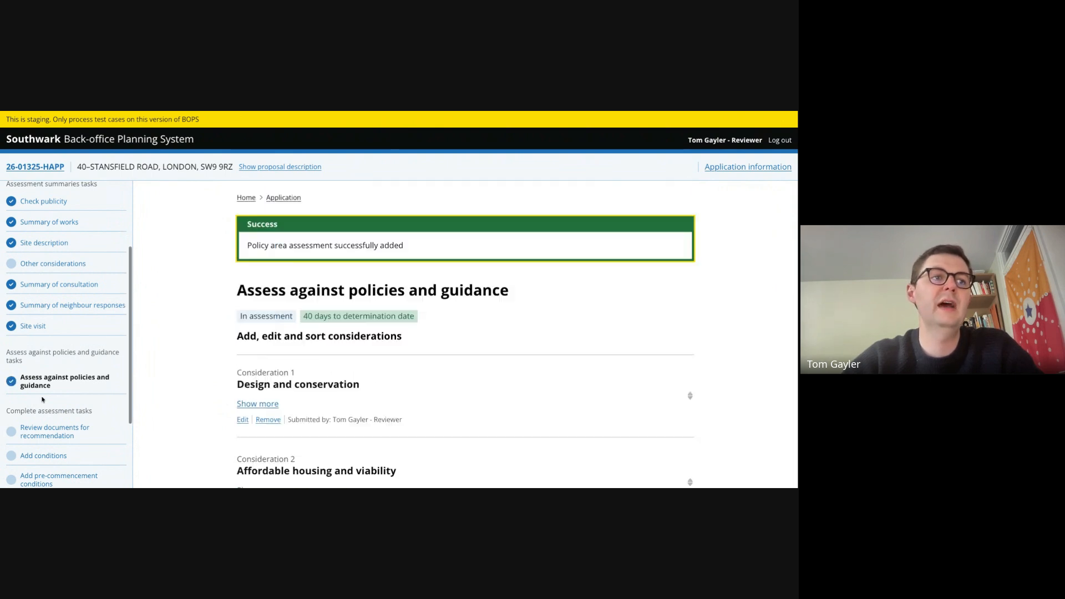
In Review documents for recommendation, put DR-01, DR-03 and DR-02 on the decision notice, make DR-02 publicly available, and mark the task complete.
scroll(47, 383, down, 2)
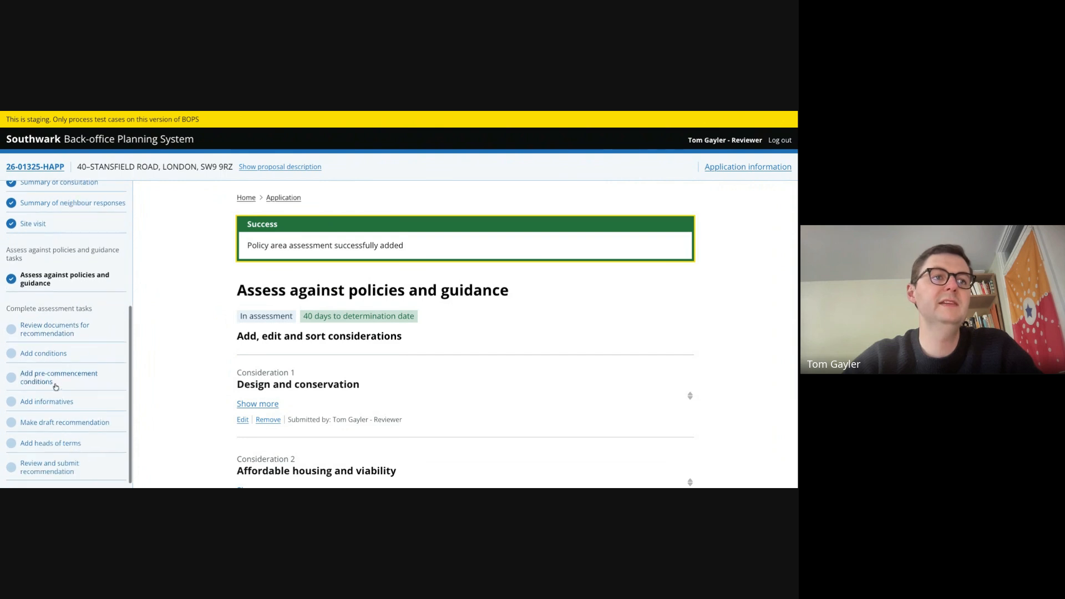
click(44, 329)
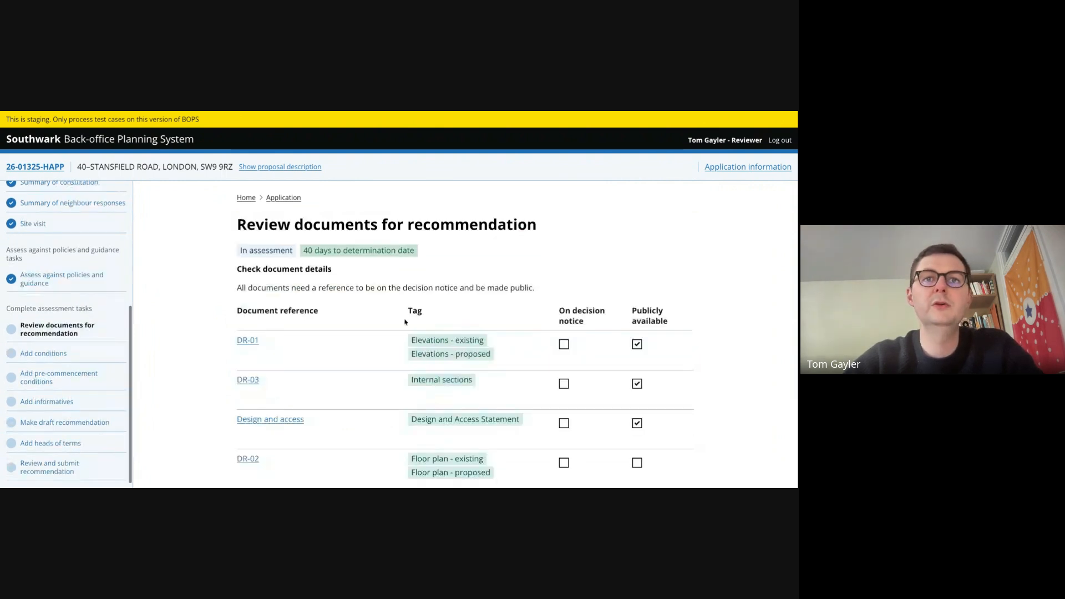
click(563, 384)
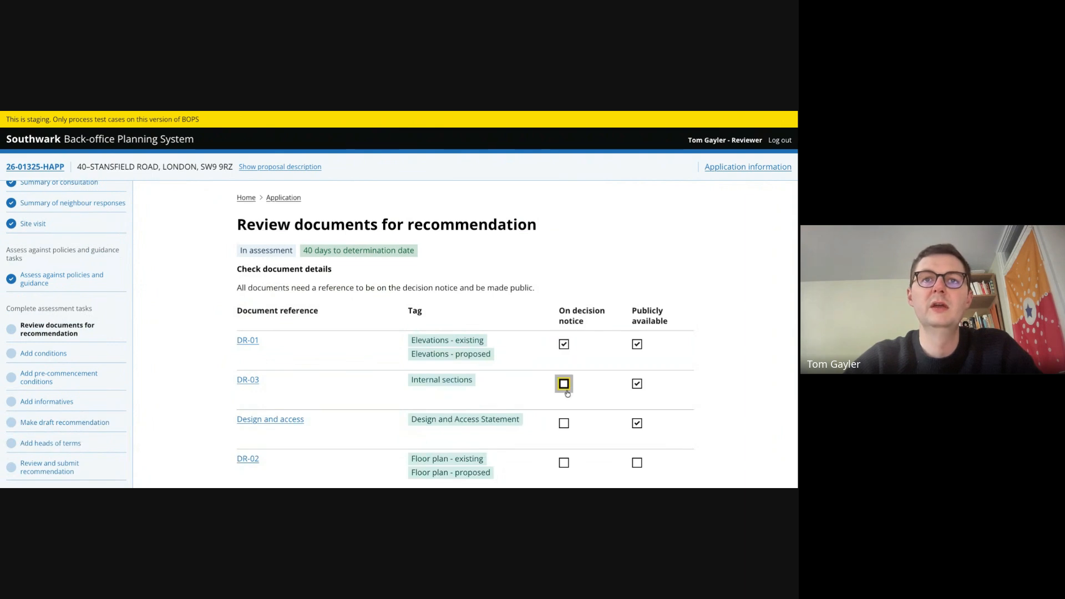
scroll(566, 383, down, 3)
click(563, 377)
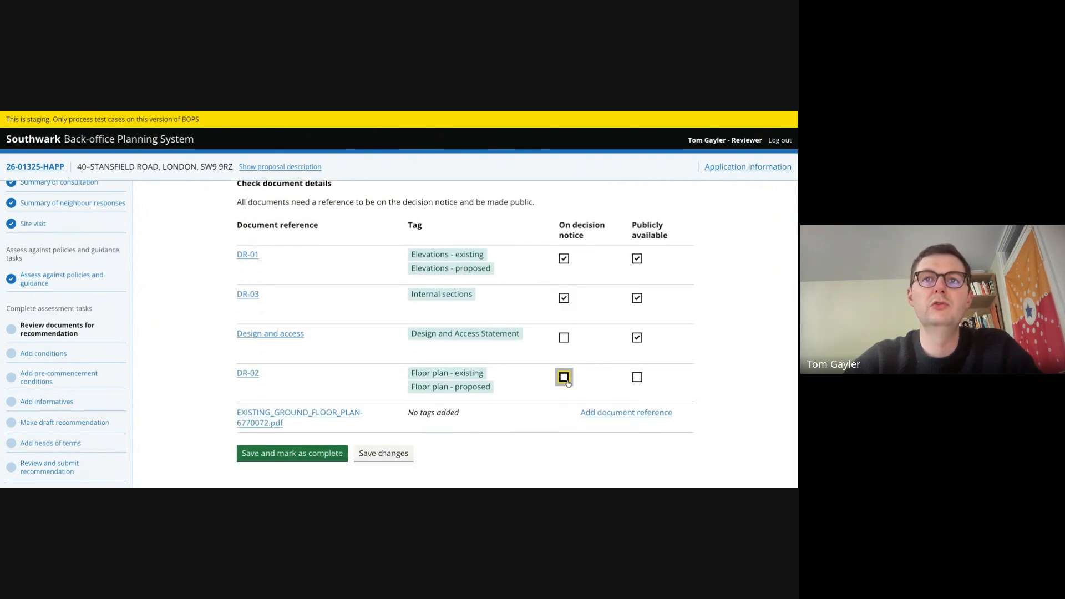
click(633, 378)
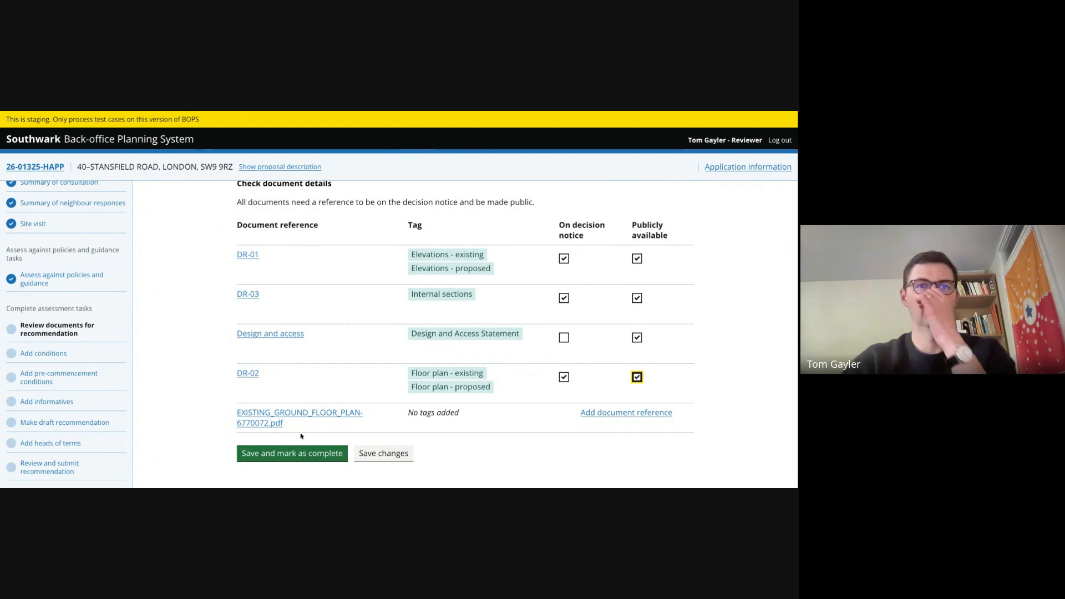
click(307, 453)
Open the Add conditions task and check the suggested conditions on time limit, approved plans and matching materials.
click(44, 353)
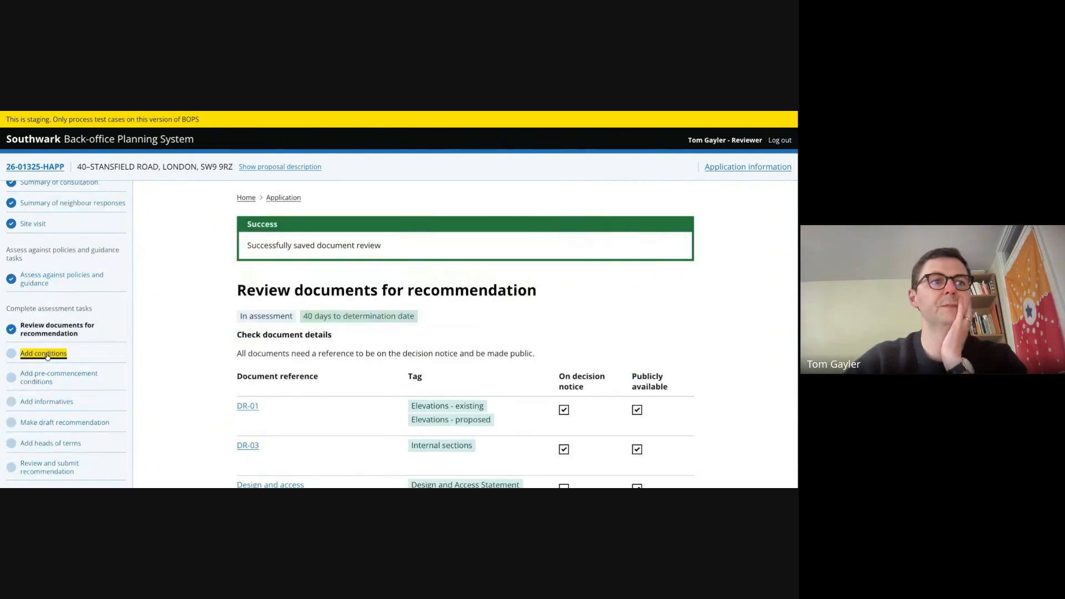
scroll(311, 329, down, 3)
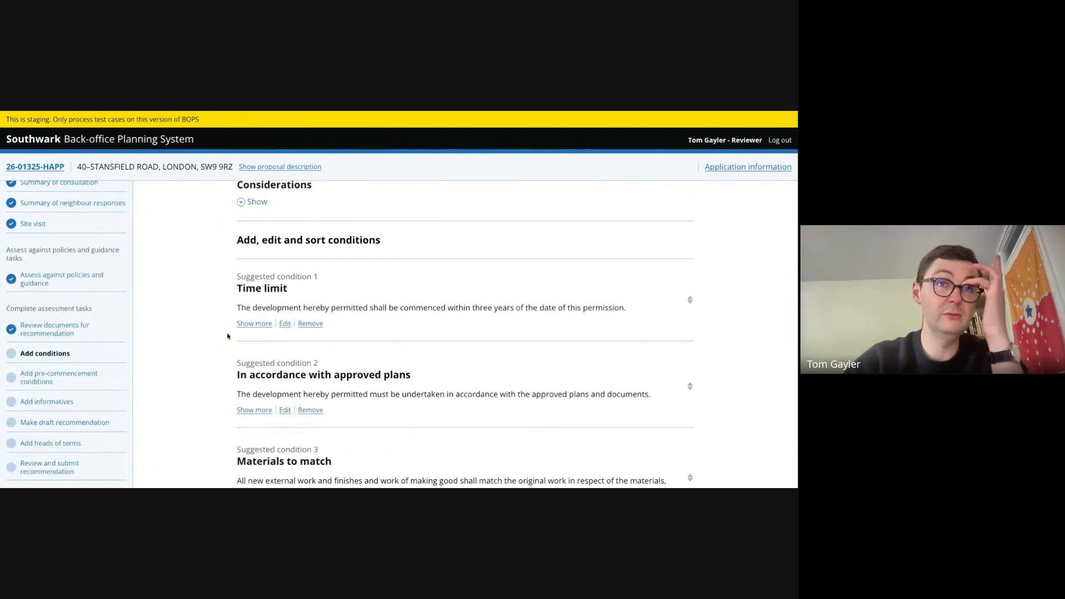
scroll(225, 335, down, 1)
scroll(326, 267, down, 2)
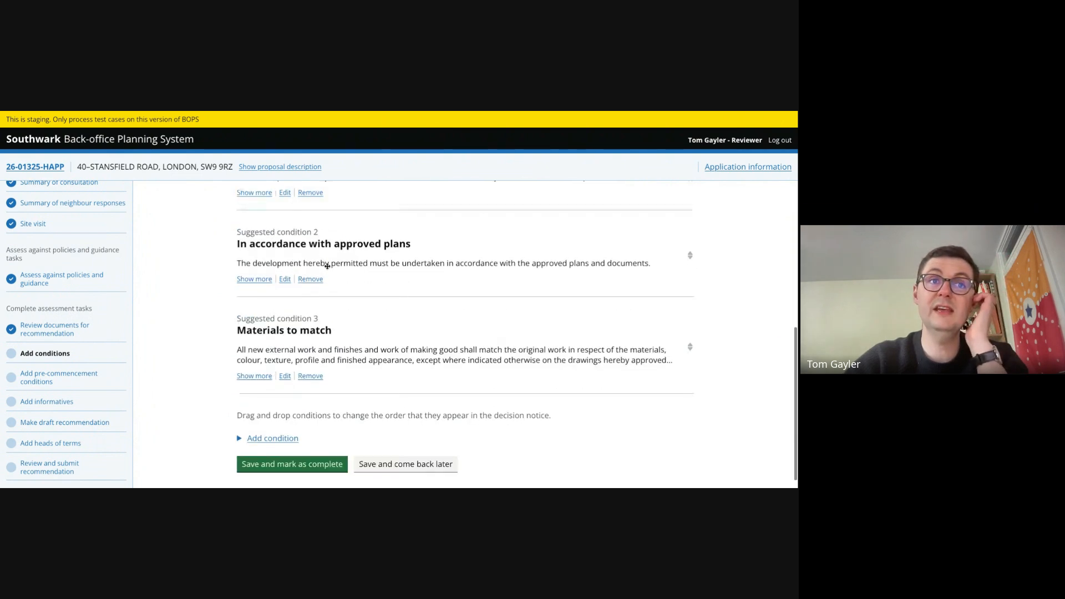
click(277, 425)
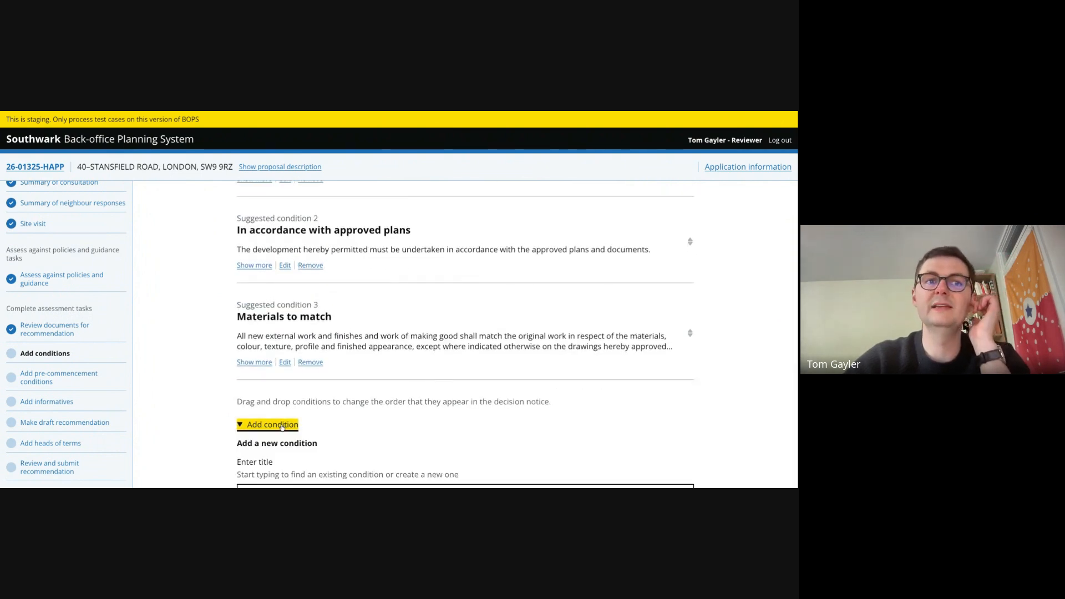
scroll(282, 429, down, 1)
scroll(282, 430, down, 1)
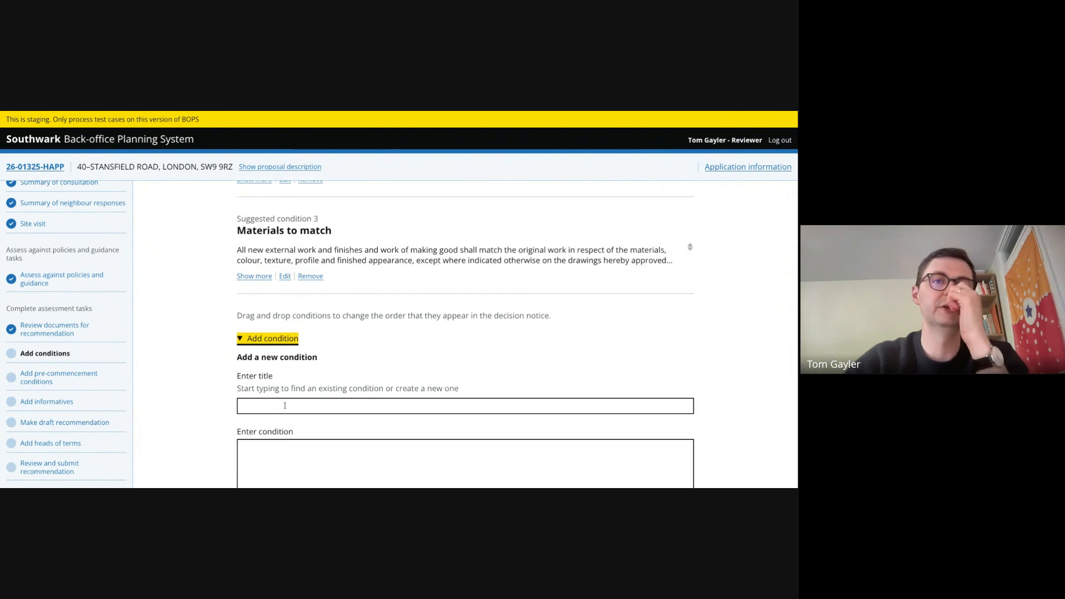
click(285, 406)
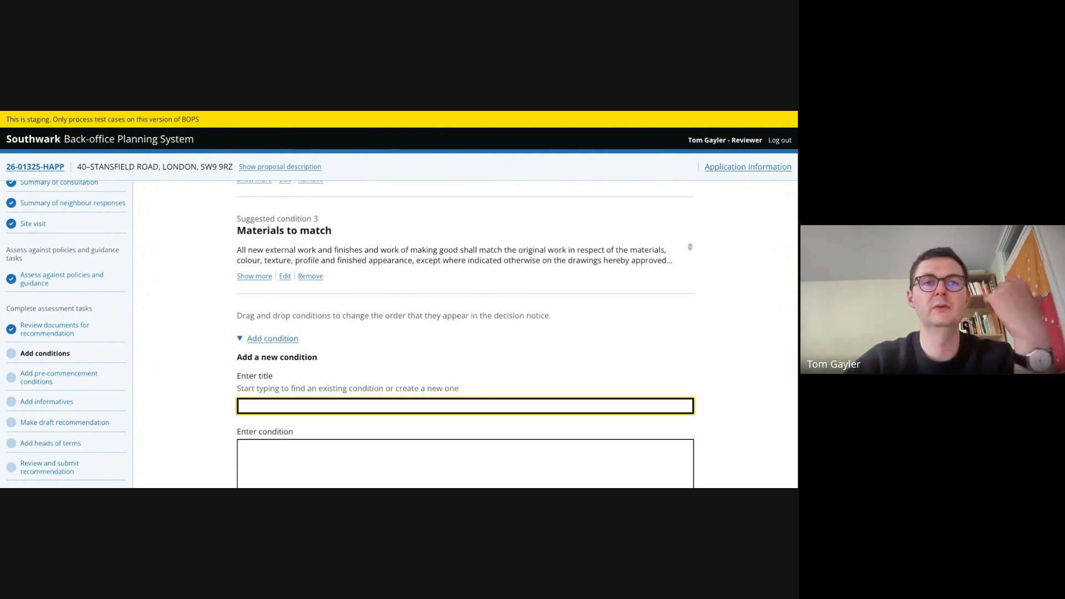
click(276, 342)
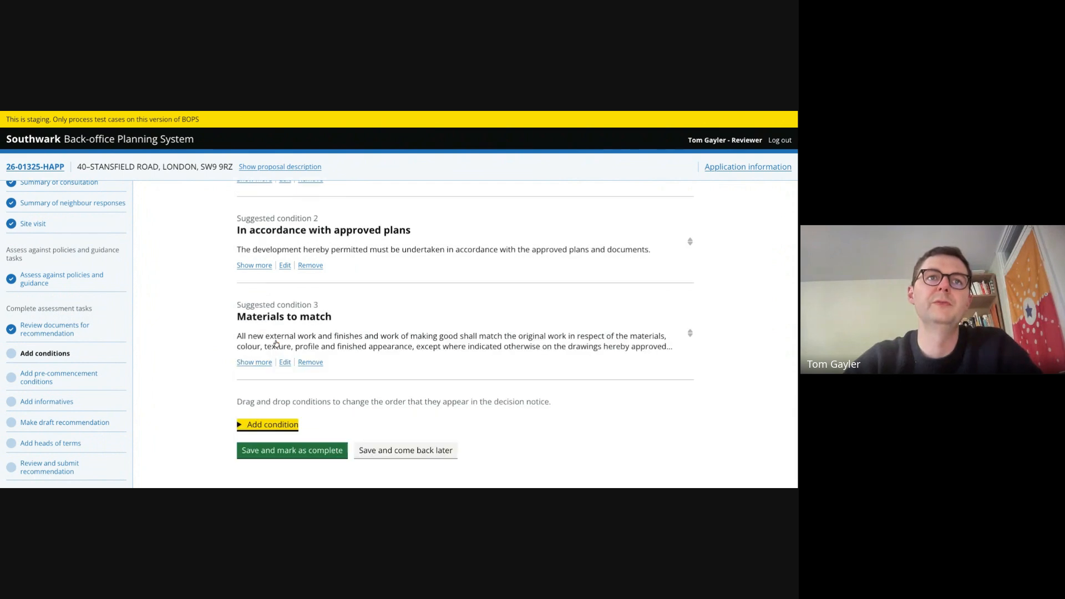
Save and mark the Add conditions task as complete, and view the Add pre-commencement conditions and Add informatives tasks.
click(302, 452)
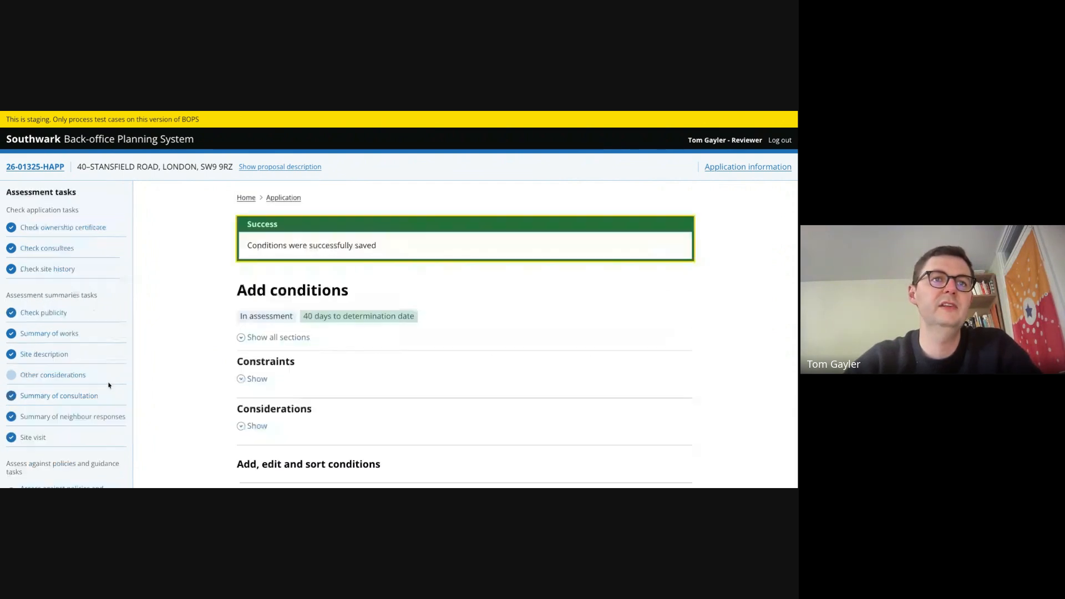
click(46, 377)
scroll(148, 375, down, 4)
click(49, 401)
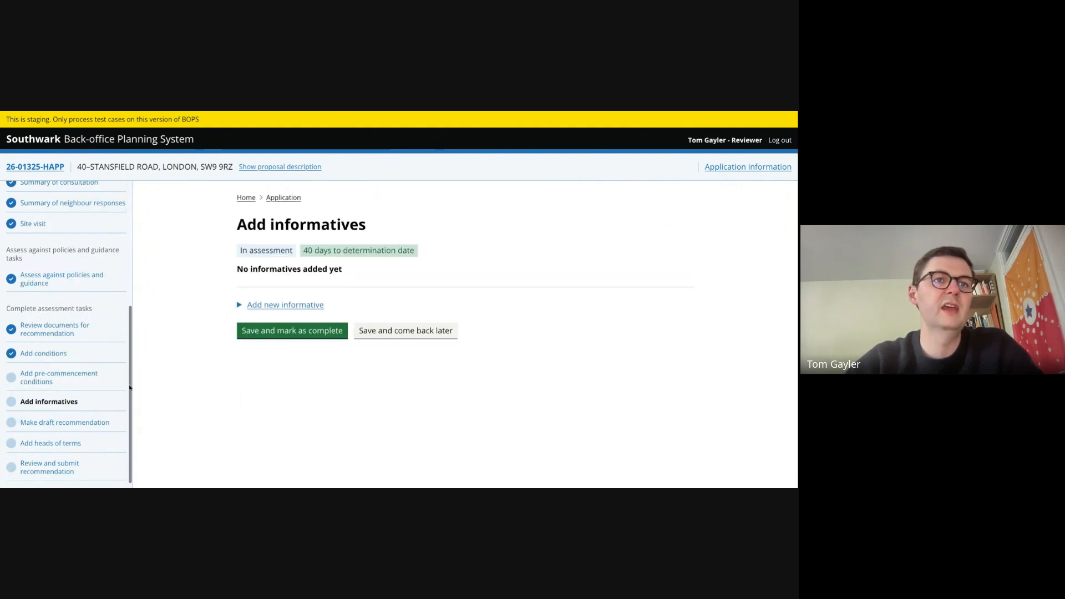
Open Make draft recommendation and examine the application details, site history, consultees, policy considerations and documents included in the decision notice.
click(52, 425)
scroll(214, 372, down, 3)
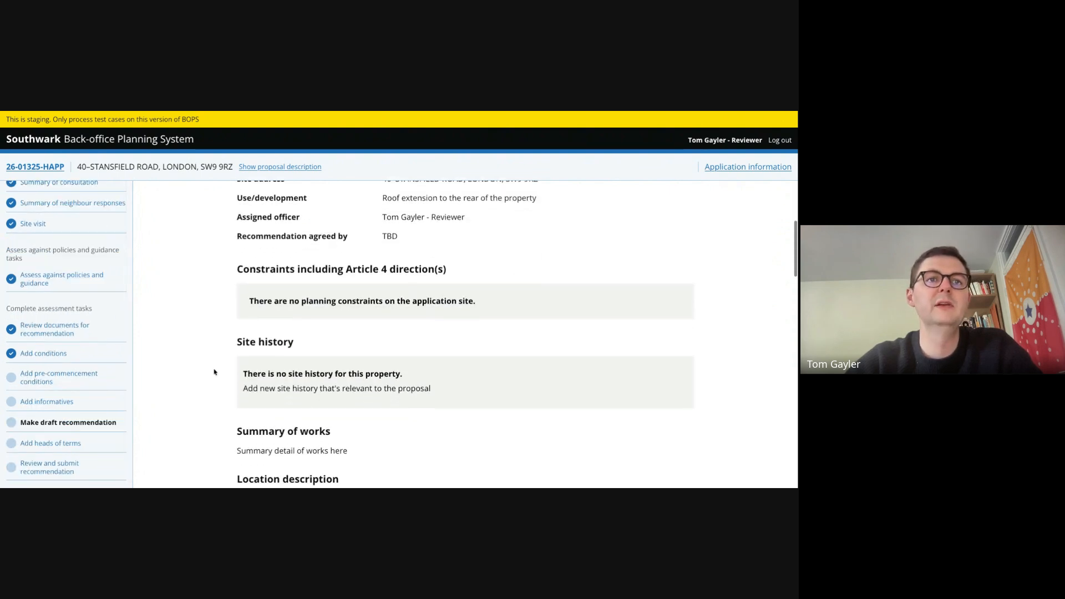
scroll(207, 240, up, 2)
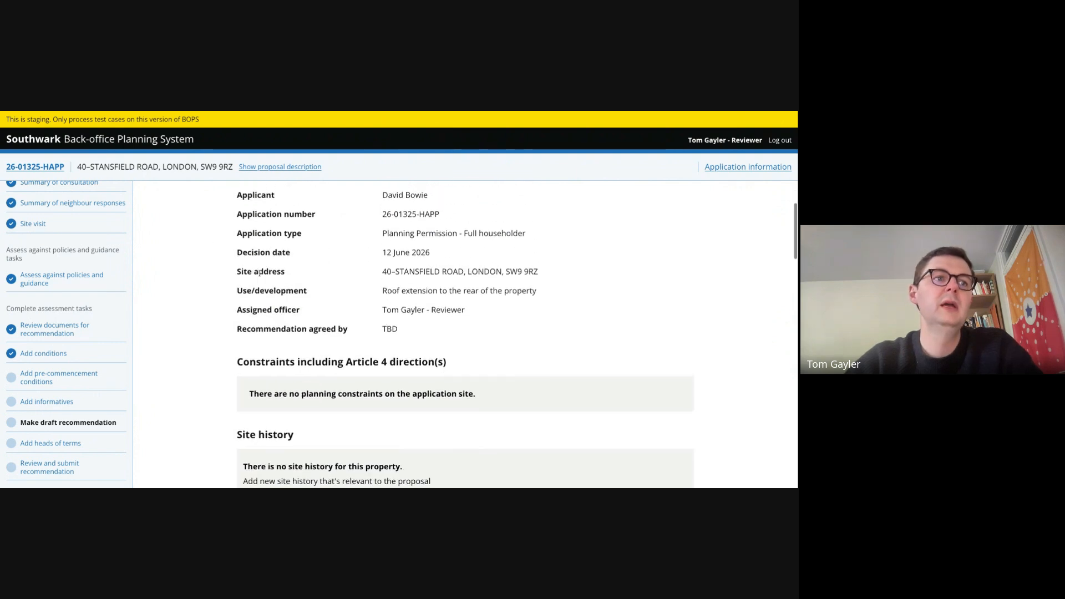
scroll(259, 273, up, 3)
scroll(259, 273, down, 4)
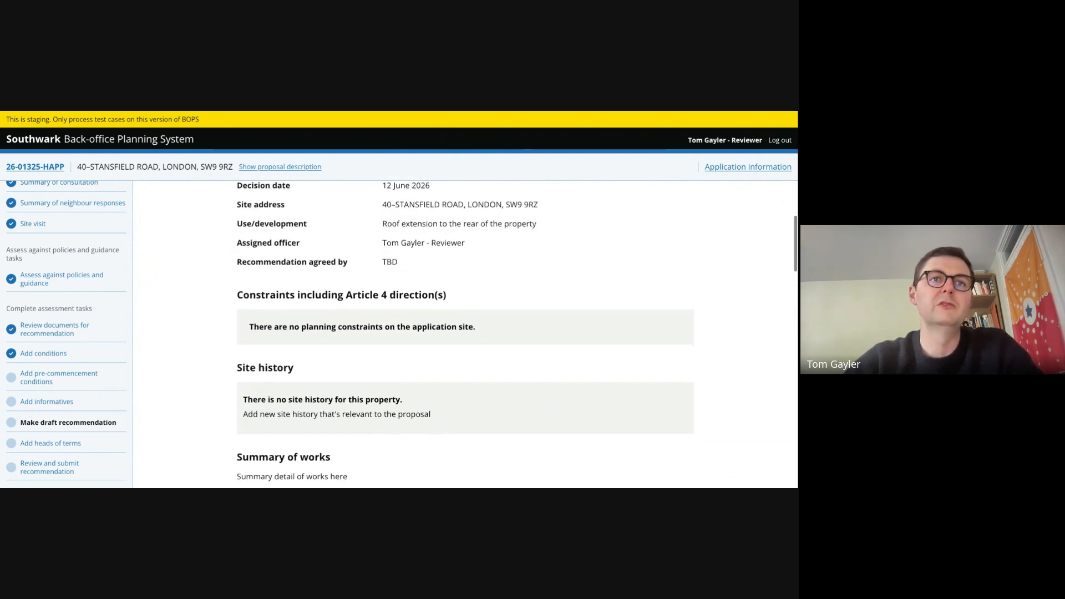
scroll(298, 218, down, 1)
scroll(348, 348, down, 3)
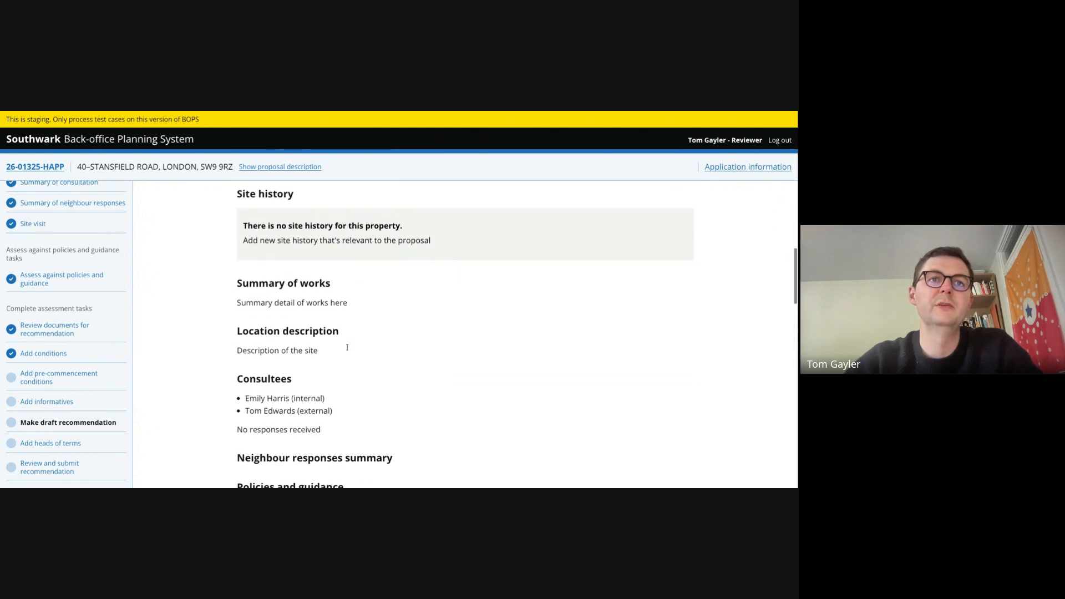
scroll(309, 253, down, 1)
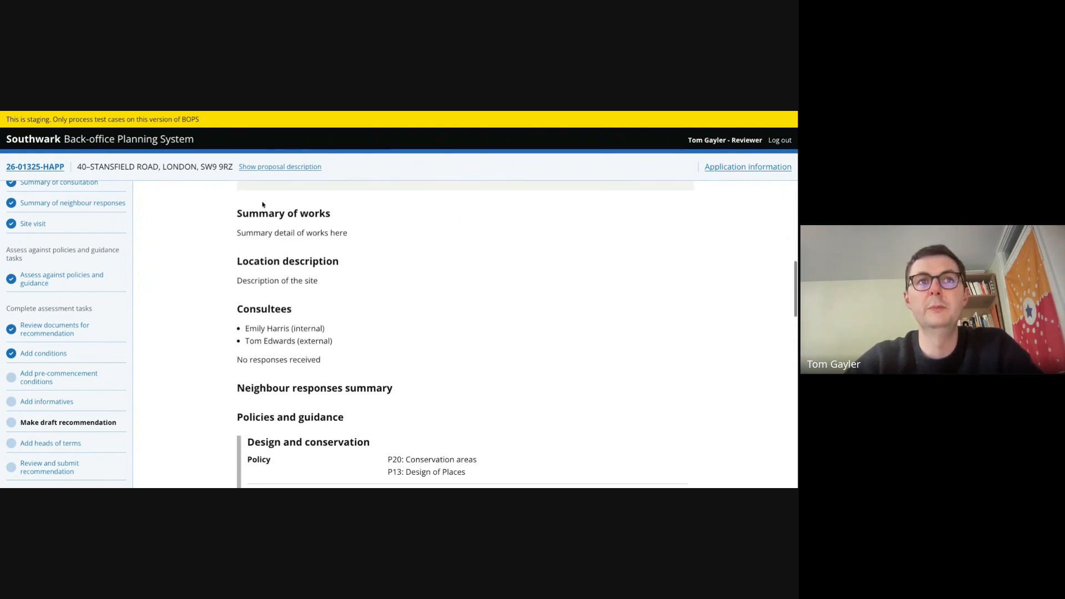
scroll(306, 360, down, 3)
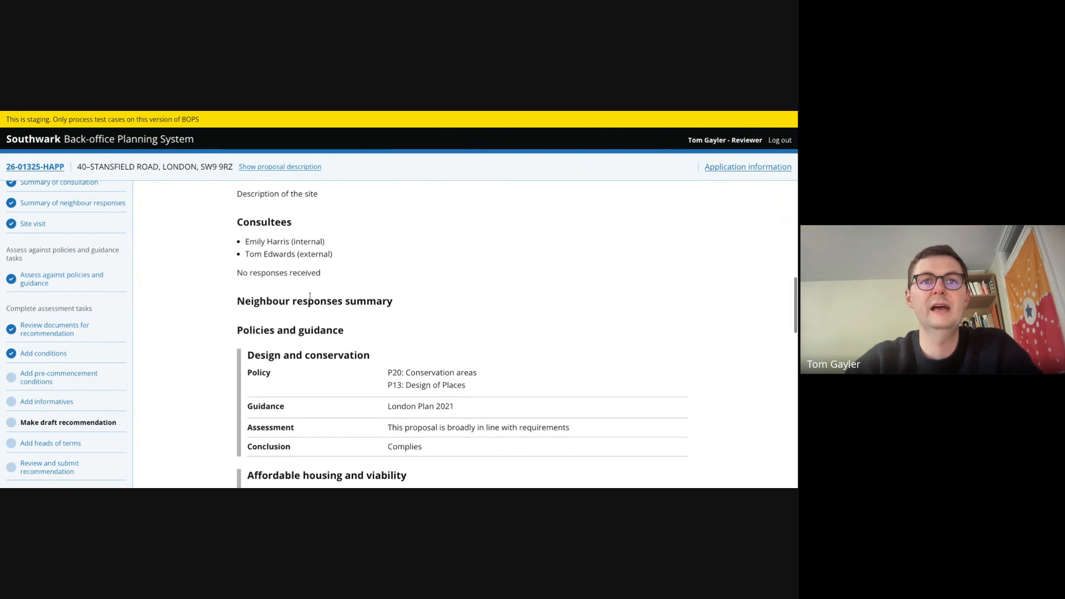
scroll(327, 341, down, 5)
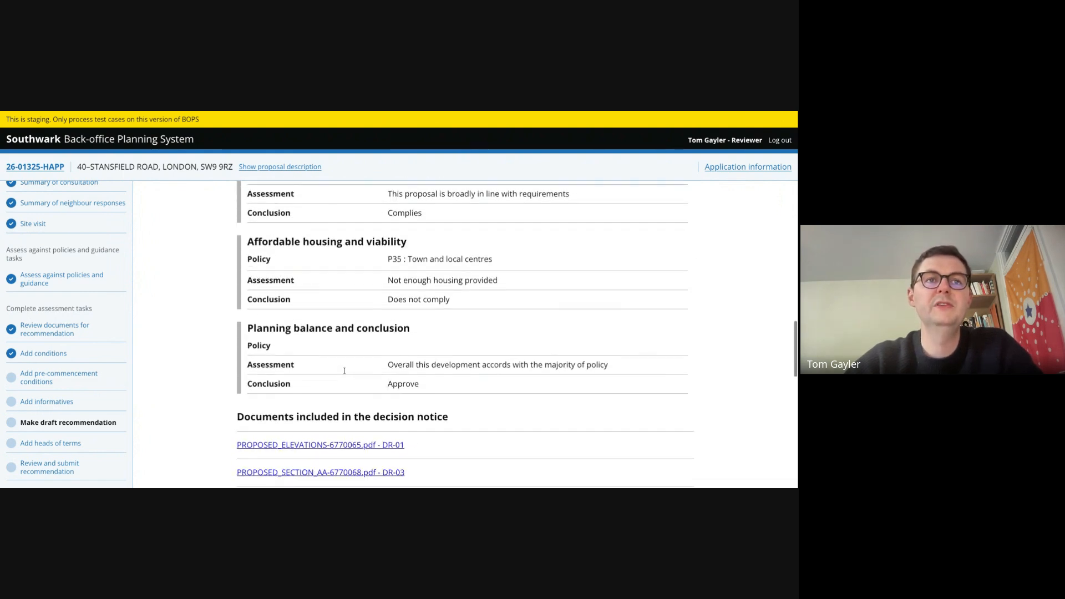
scroll(344, 370, down, 2)
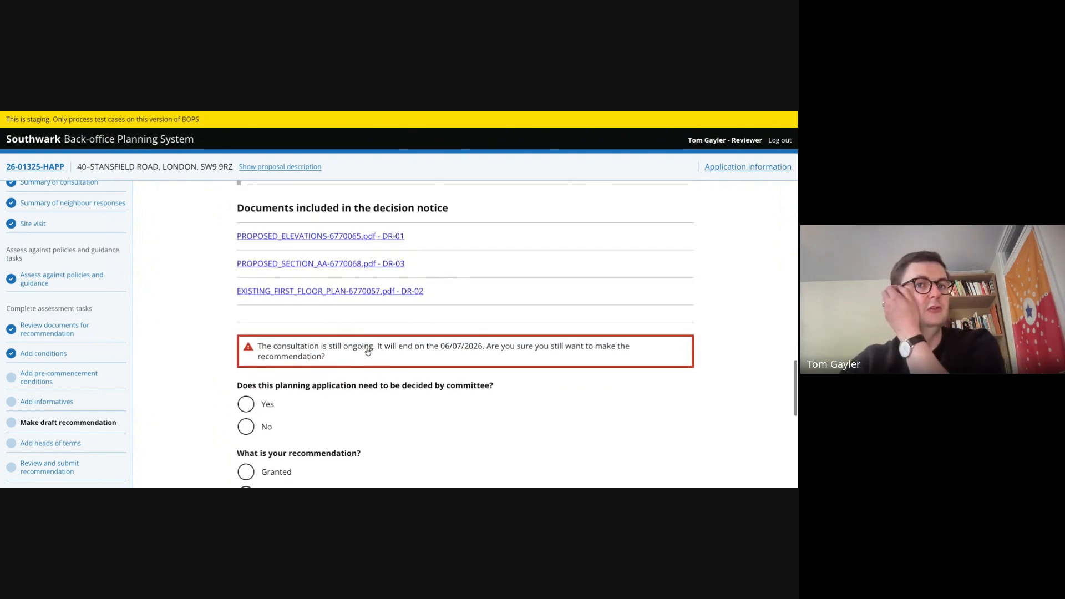
Answer No to whether the application needs to be decided by committee, and set the recommendation to Granted.
scroll(271, 370, down, 1)
click(249, 335)
scroll(344, 340, down, 2)
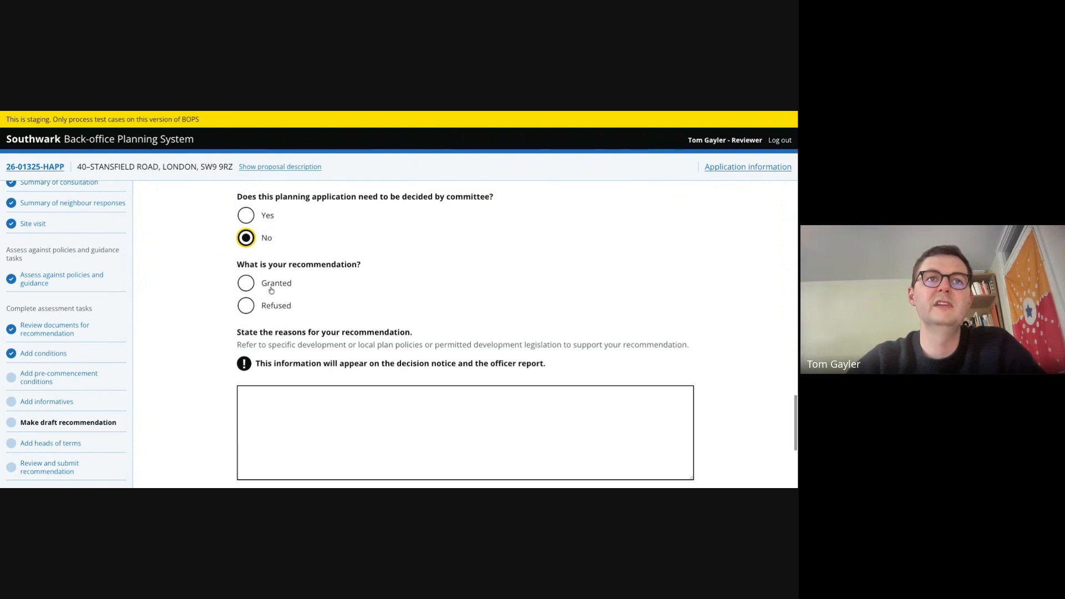
click(250, 284)
State the recommendation reason as "Approved due to regulatory compliance", and save and mark the draft recommendation as complete.
scroll(333, 311, down, 2)
click(358, 342)
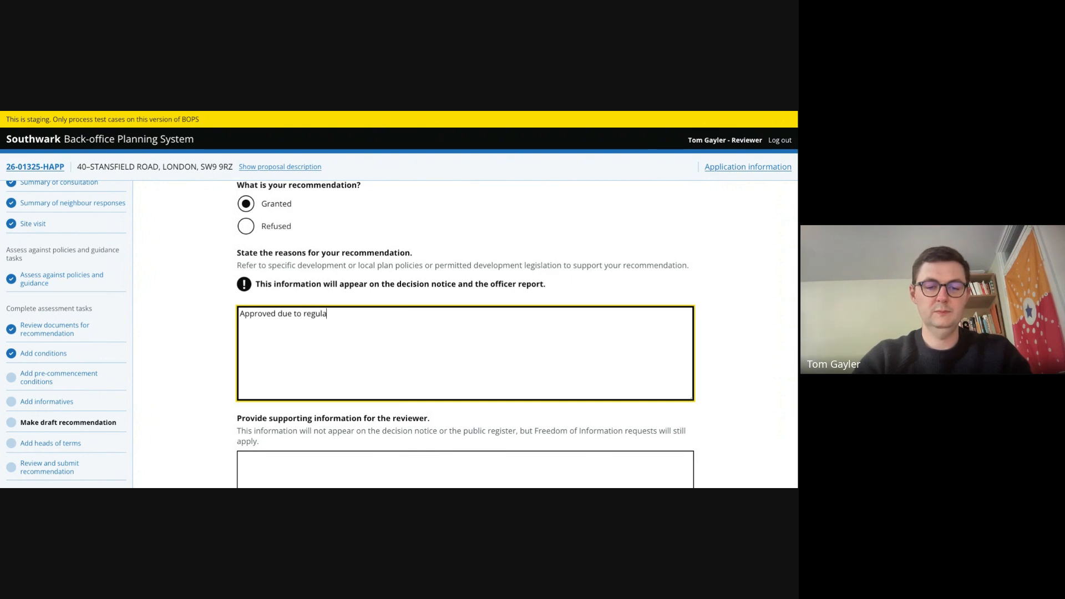
text(Approved due to regulatory compliance)
scroll(388, 333, down, 3)
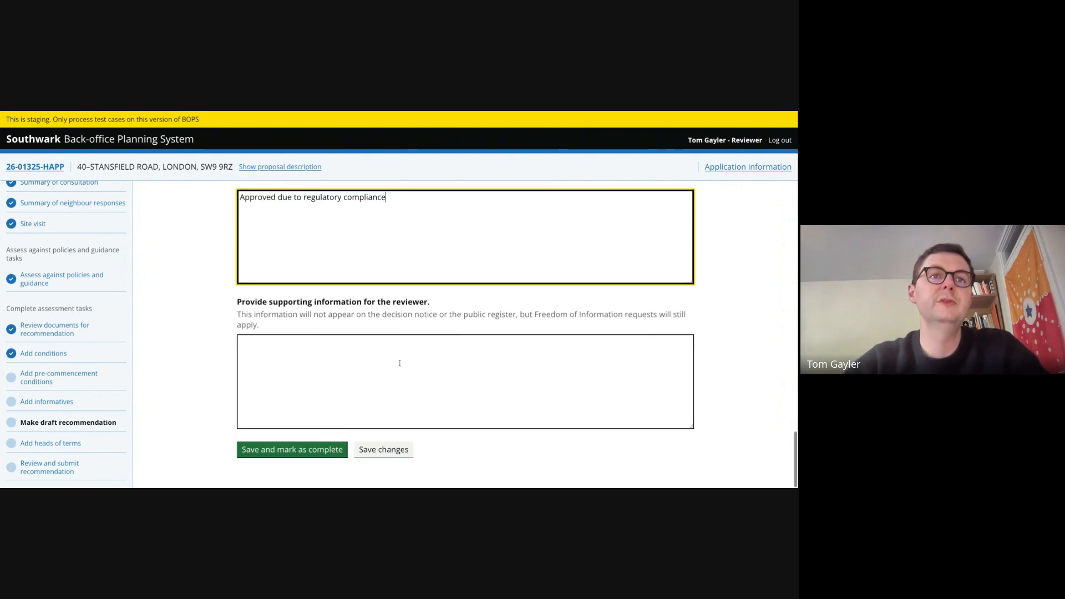
click(317, 452)
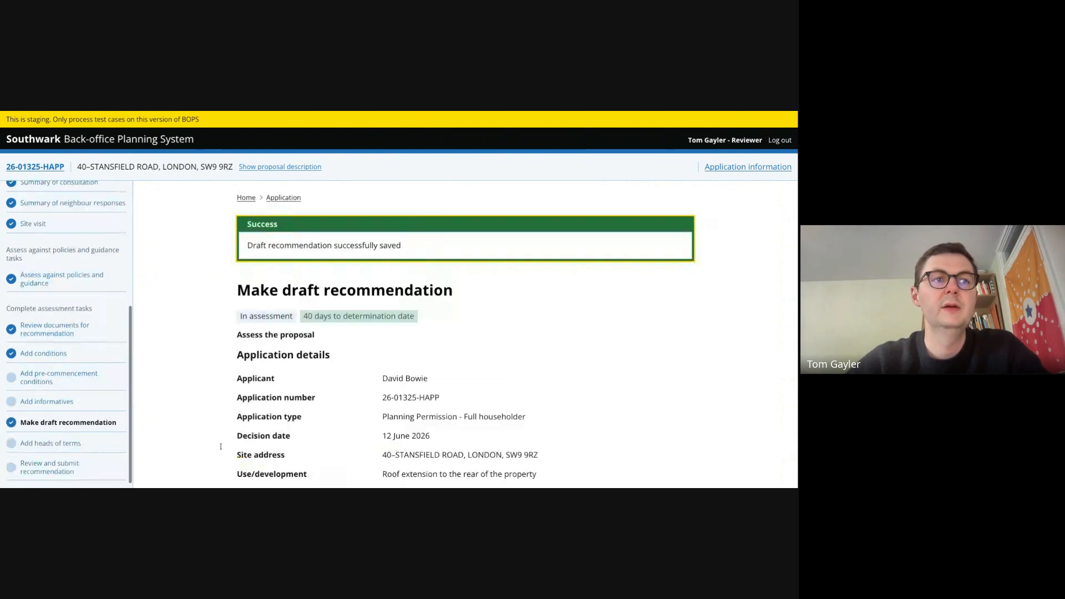
View the Add heads of terms task, and read through the draft decision notice in Review and submit recommendation.
click(55, 443)
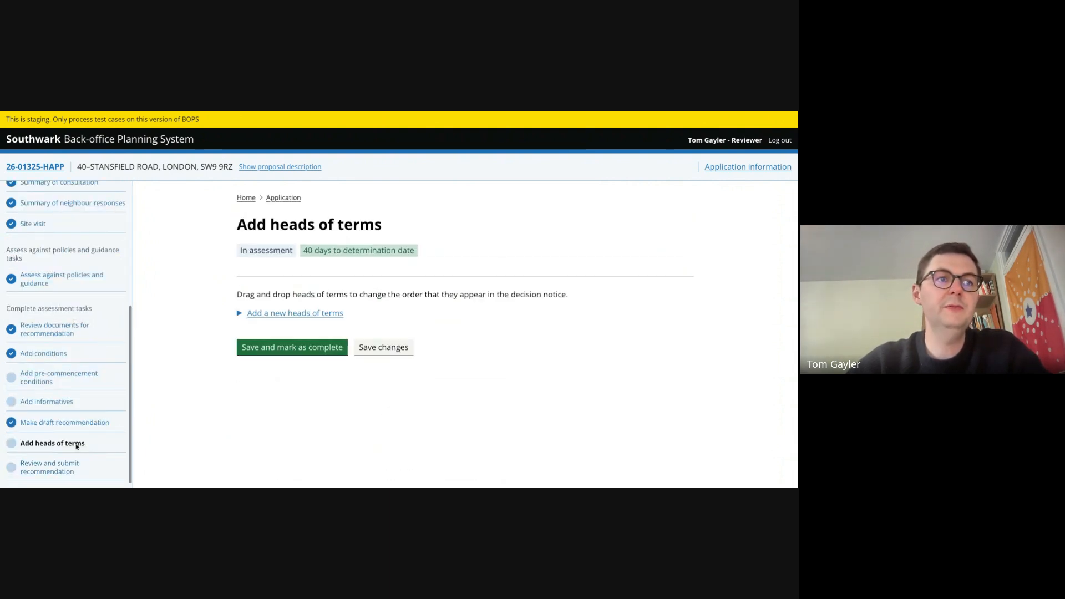
click(50, 466)
scroll(251, 363, down, 1)
scroll(251, 363, down, 6)
scroll(405, 246, up, 5)
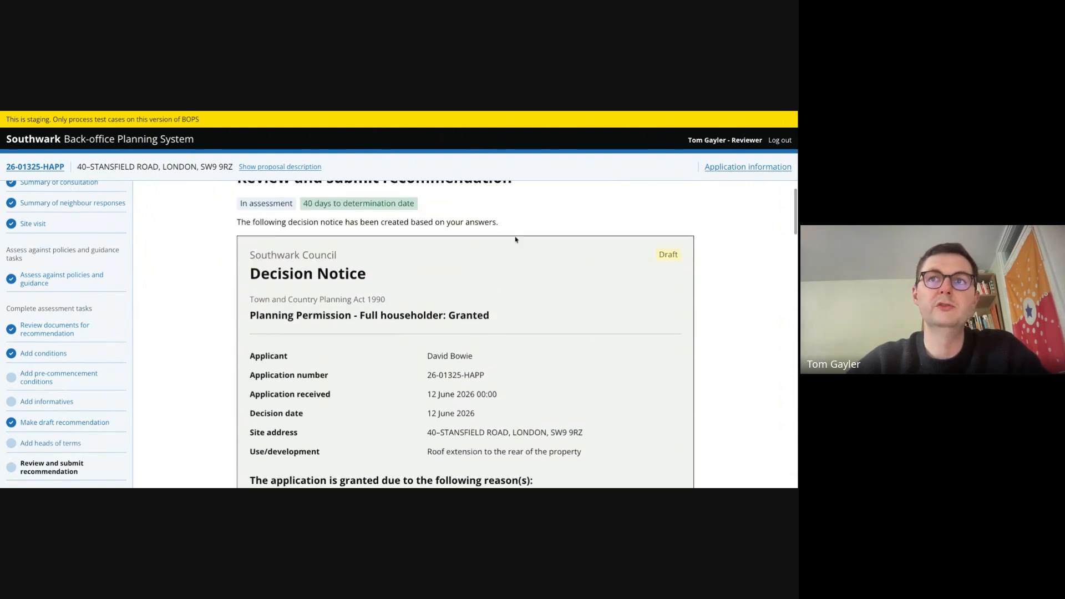
scroll(370, 337, down, 3)
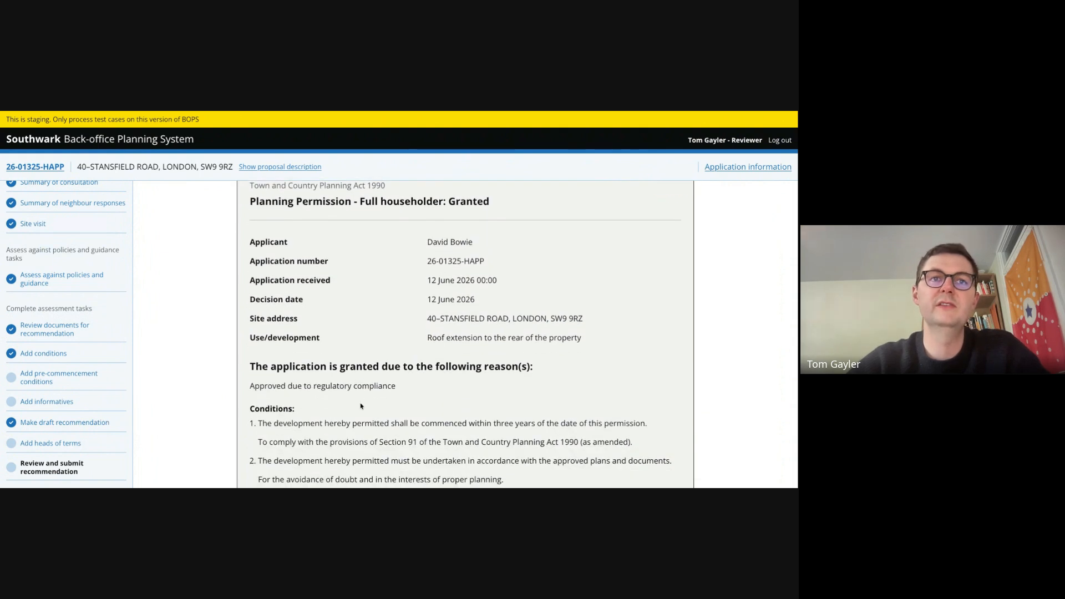
scroll(360, 407, down, 5)
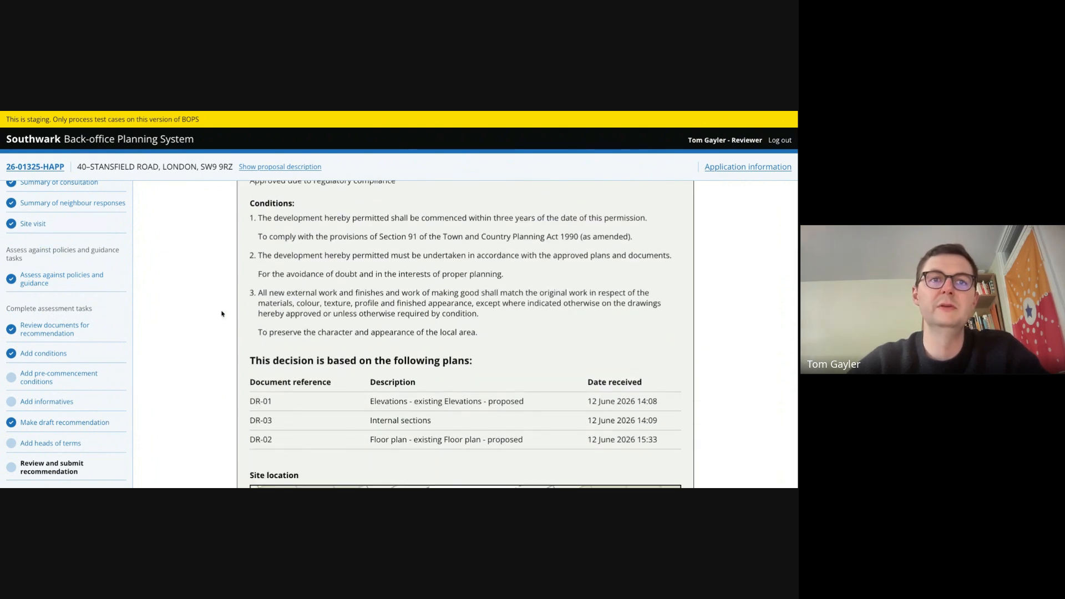
scroll(309, 289, down, 8)
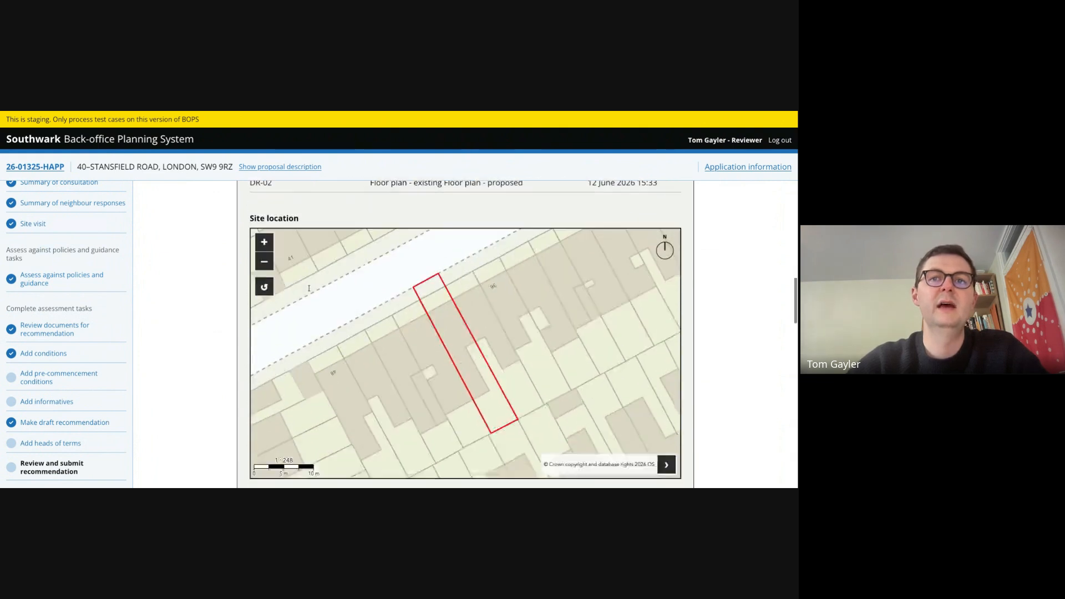
scroll(206, 385, up, 10)
scroll(205, 385, down, 14)
scroll(262, 261, down, 2)
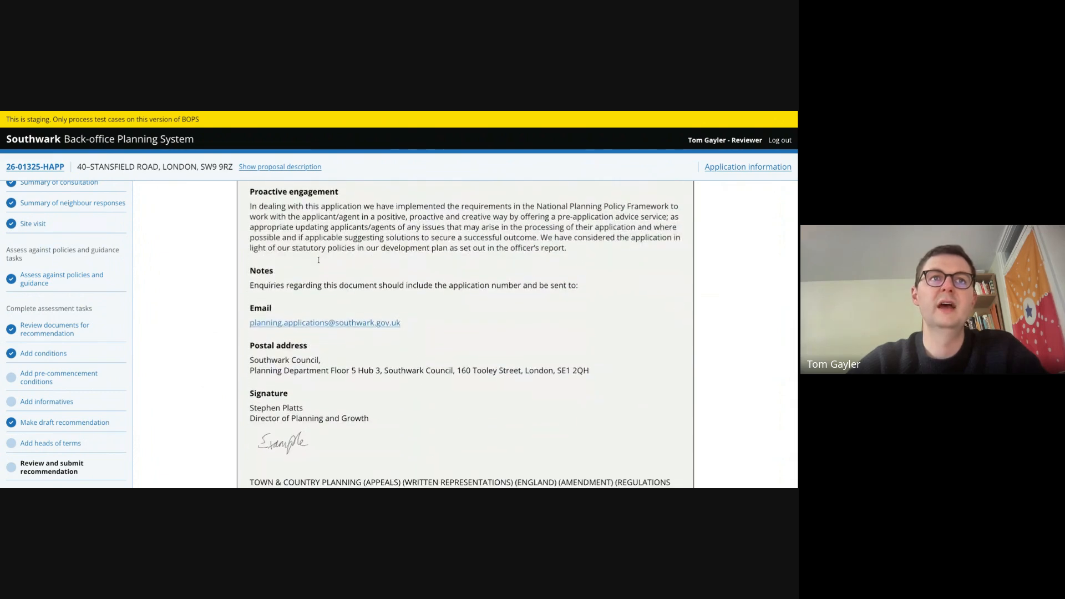
scroll(305, 356, down, 14)
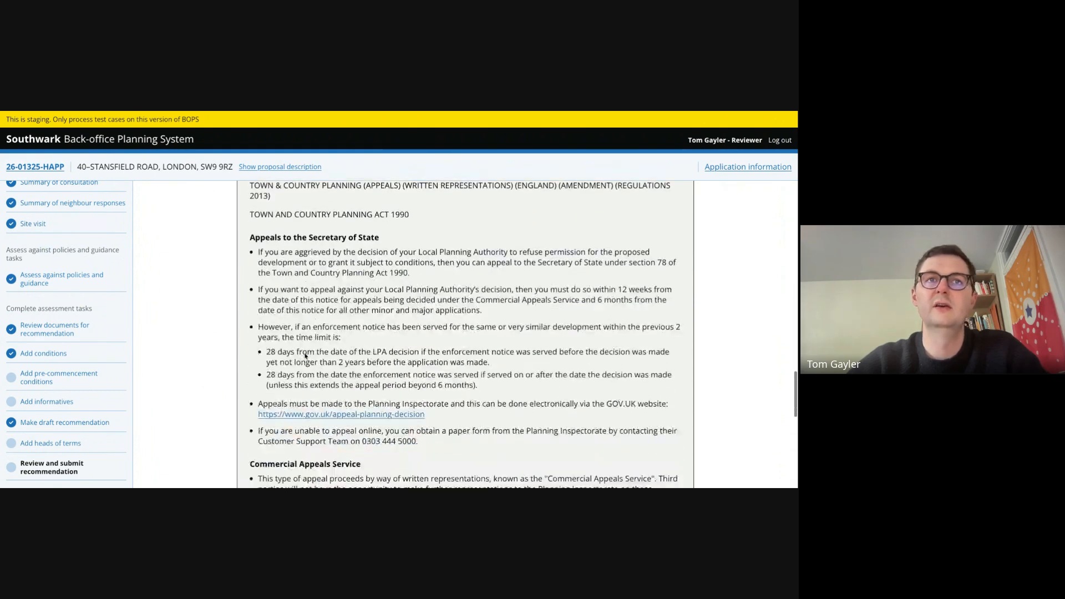
scroll(304, 291, down, 7)
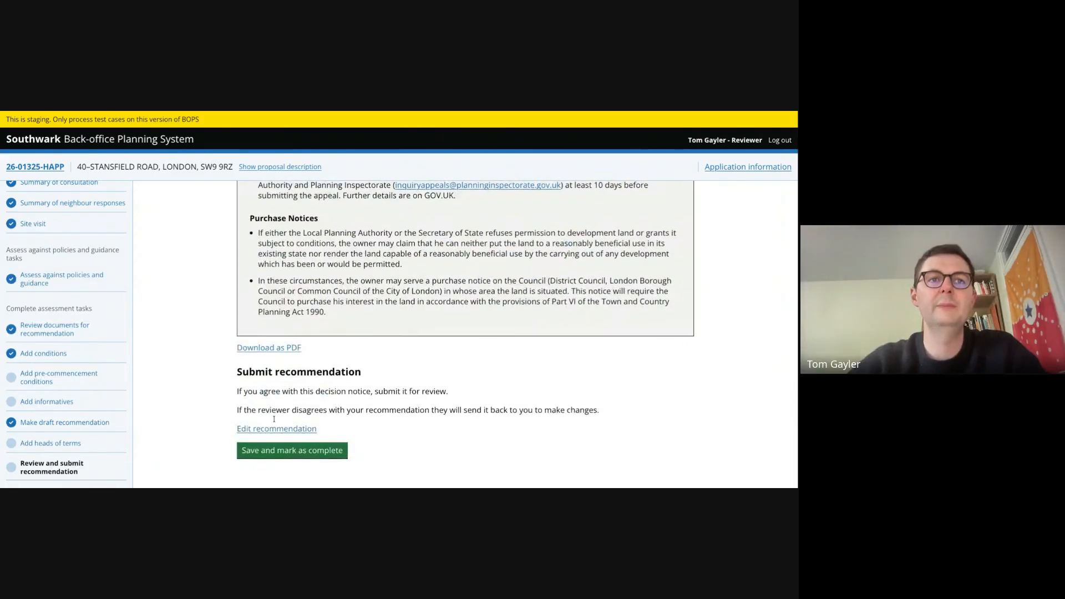
Submit the recommendation for review by saving and marking the task as complete, and check the application's status.
click(305, 456)
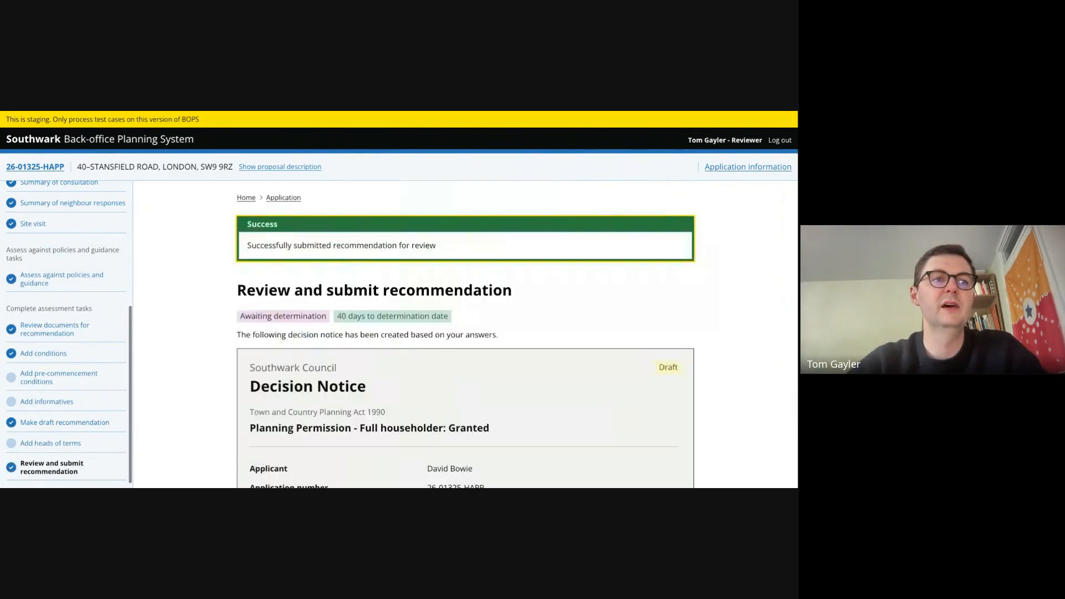
drag(227, 320, 334, 323)
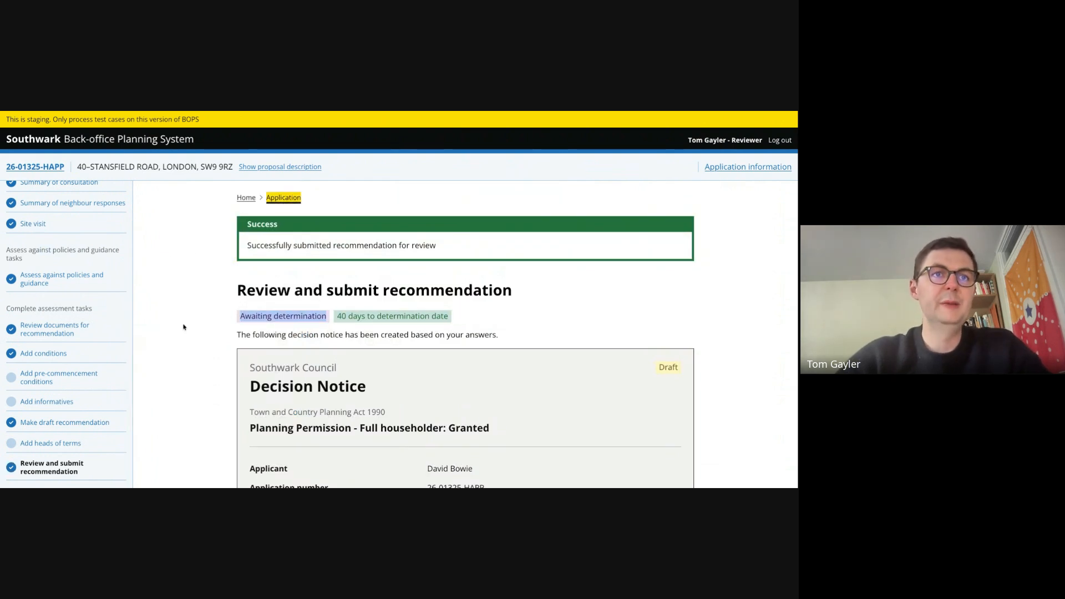
Return to the application overview, open Review and sign-off, and examine the site map drawn by the applicant up close.
scroll(200, 374, down, 10)
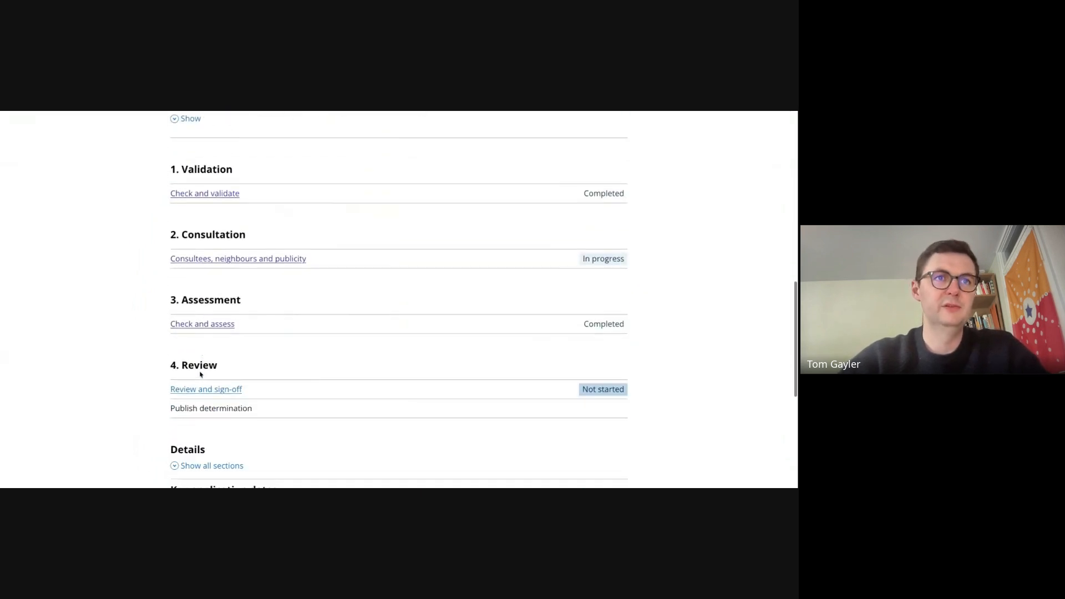
click(205, 390)
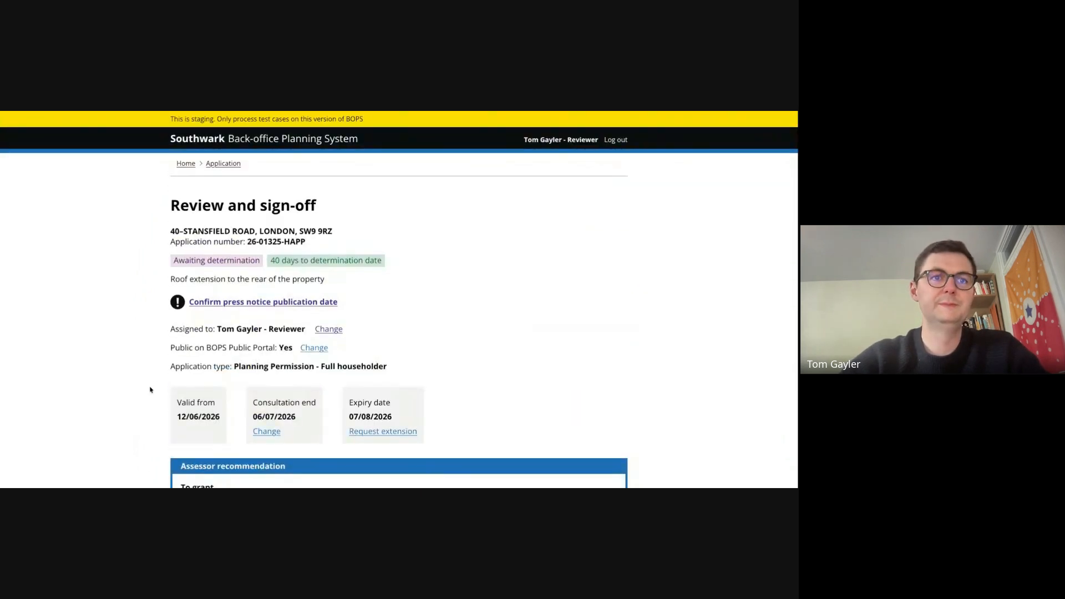
scroll(154, 386, down, 5)
scroll(150, 390, down, 3)
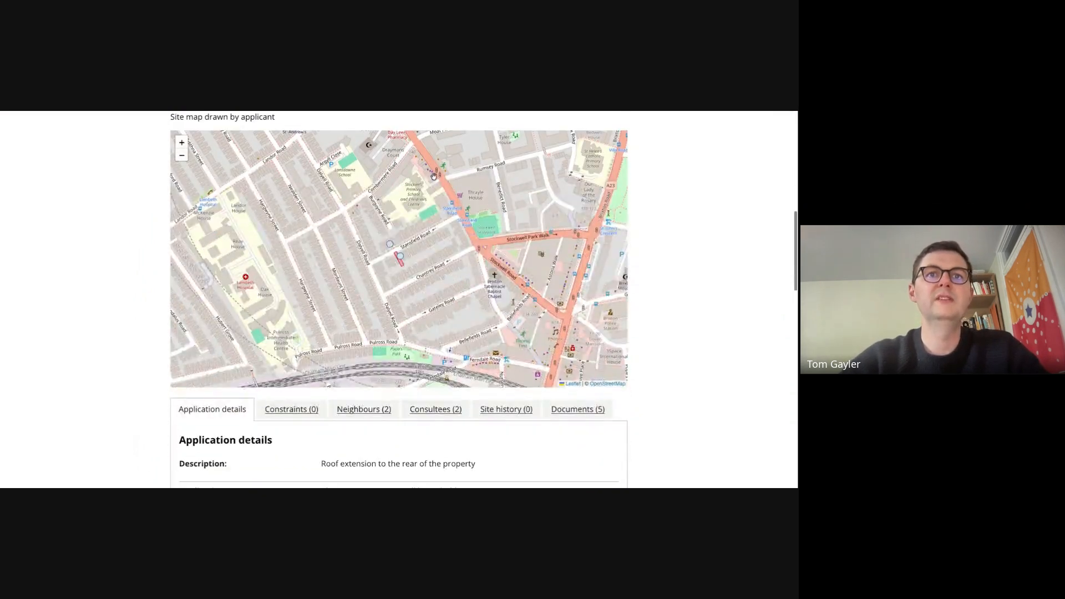
scroll(388, 249, down, 1)
scroll(411, 256, up, 5)
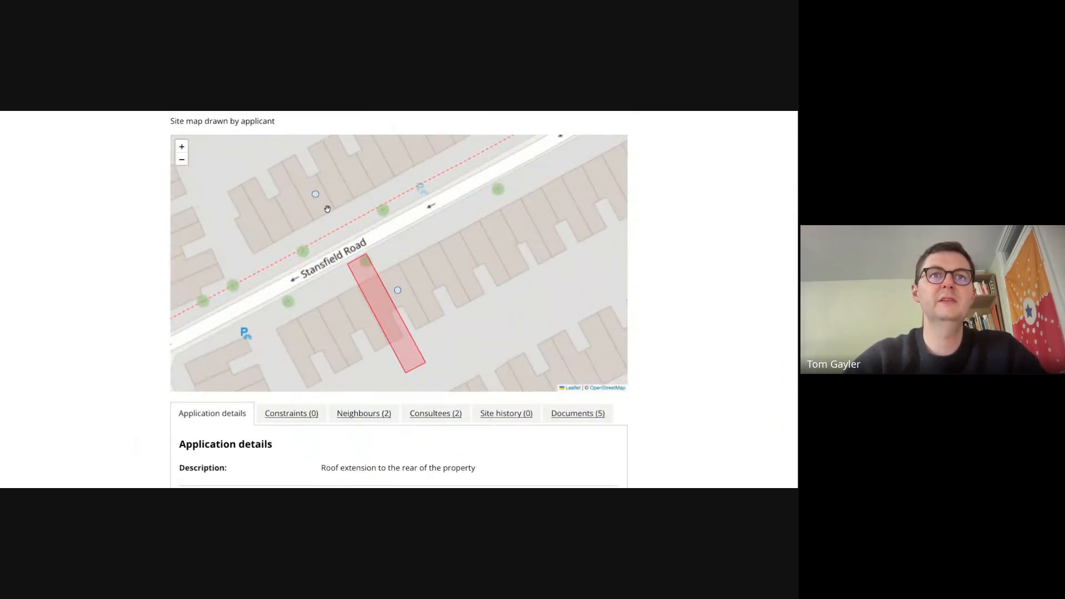
Look through the application's details, constraints, neighbours, consultees, site history and documents above the review tasks.
scroll(700, 273, down, 5)
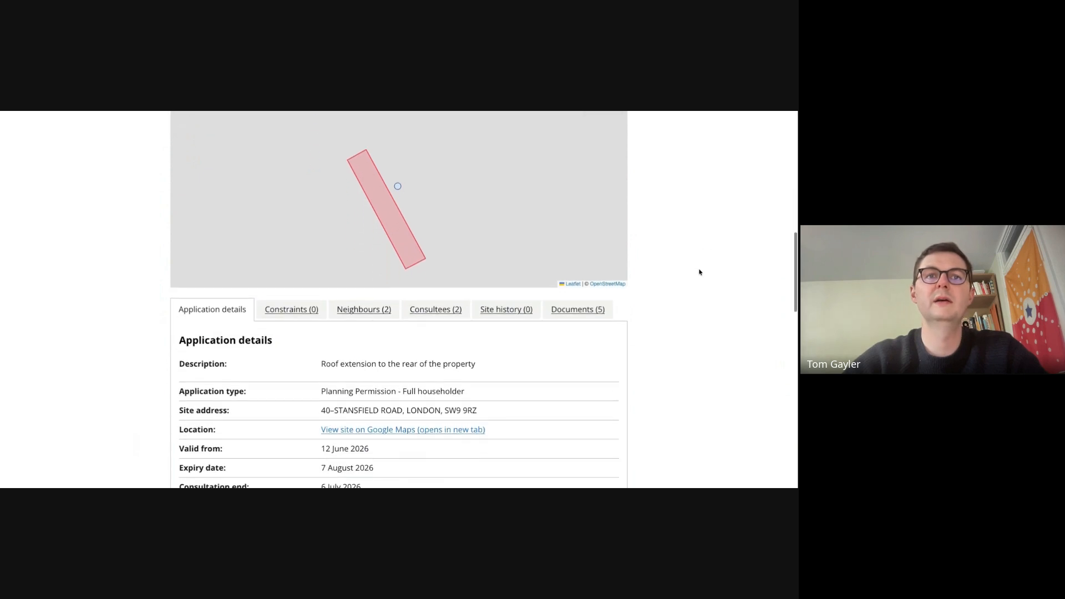
scroll(310, 187, down, 1)
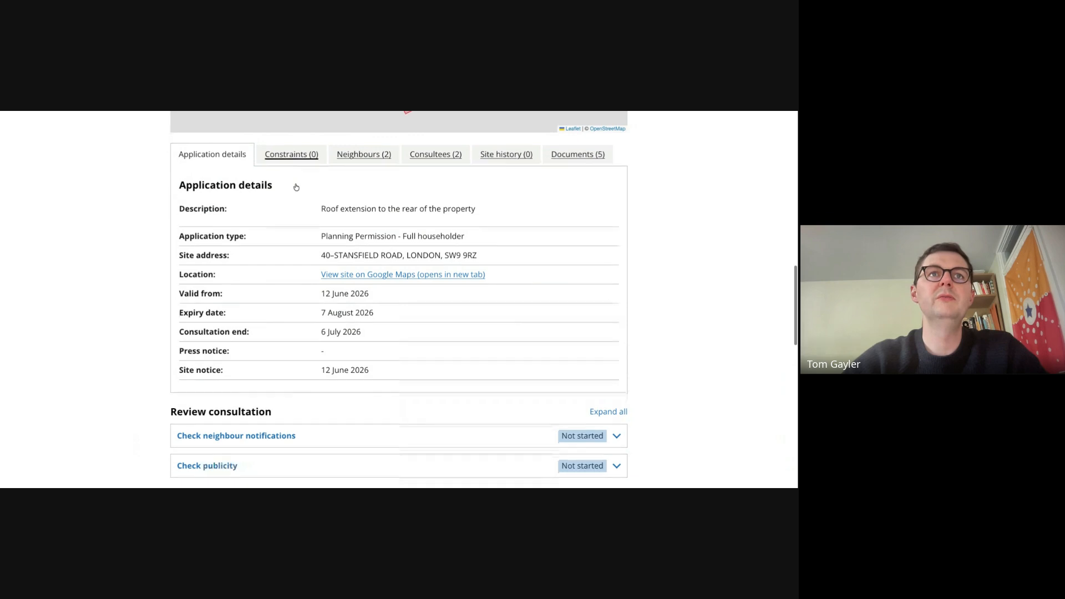
click(280, 158)
click(361, 157)
click(448, 155)
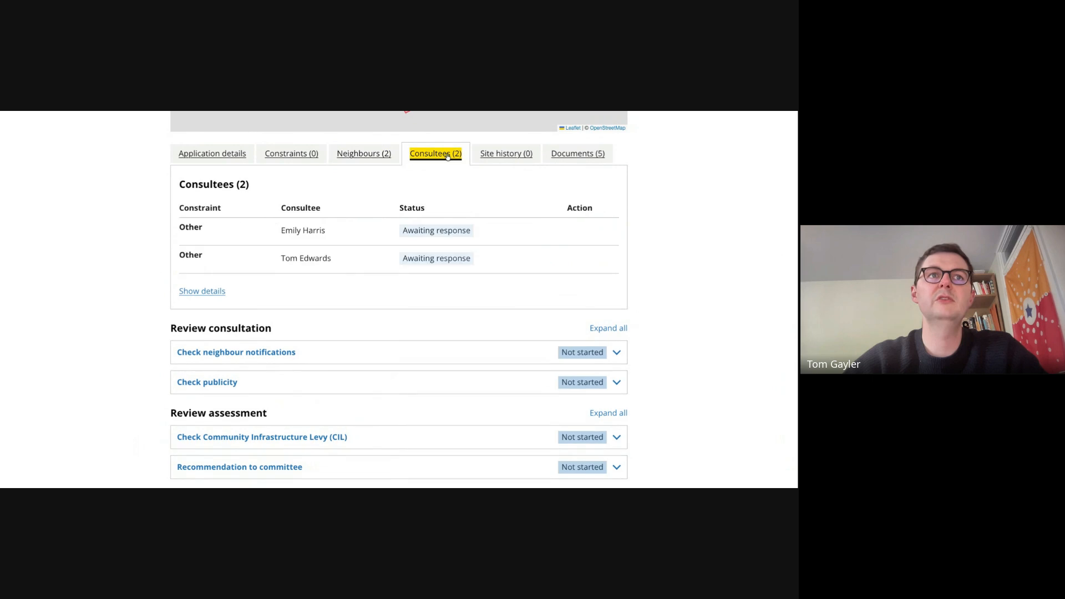
click(520, 158)
click(577, 157)
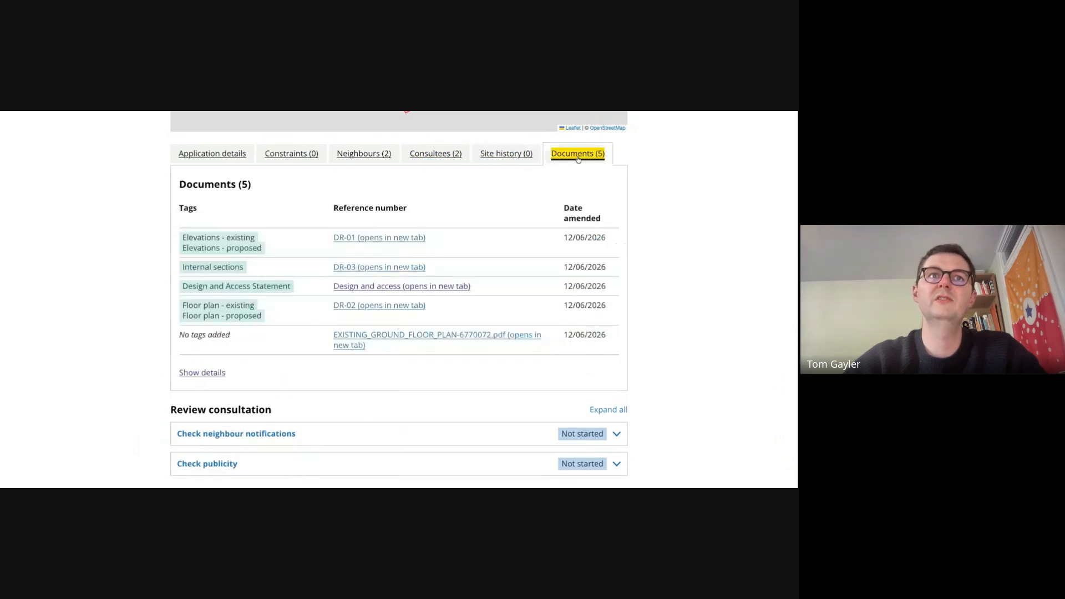
click(224, 153)
Try to agree with Check neighbour notifications under Review consultation and save it as complete.
scroll(118, 348, down, 2)
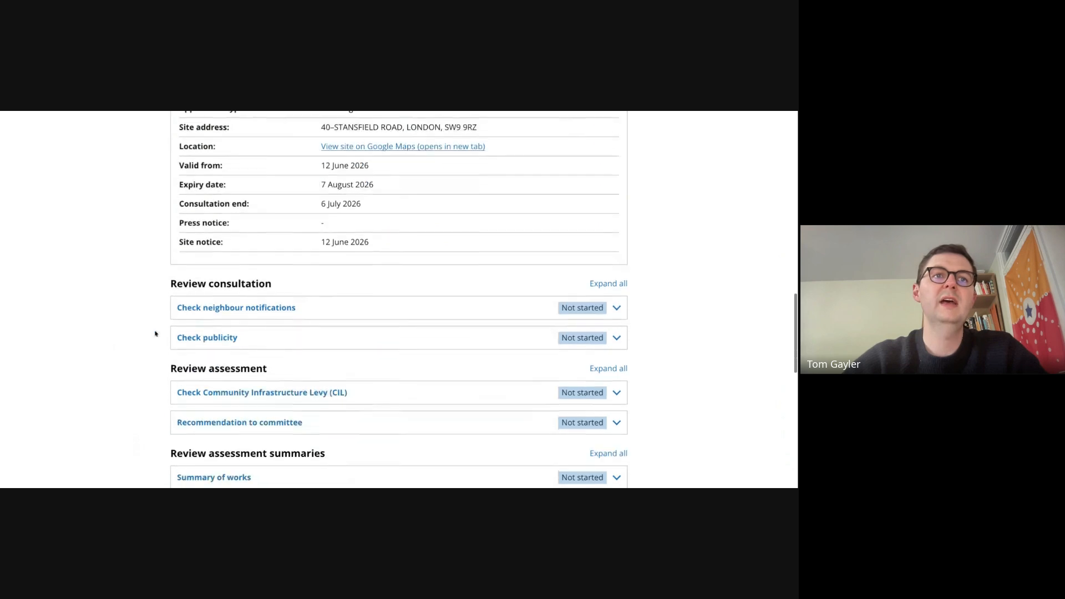
click(347, 310)
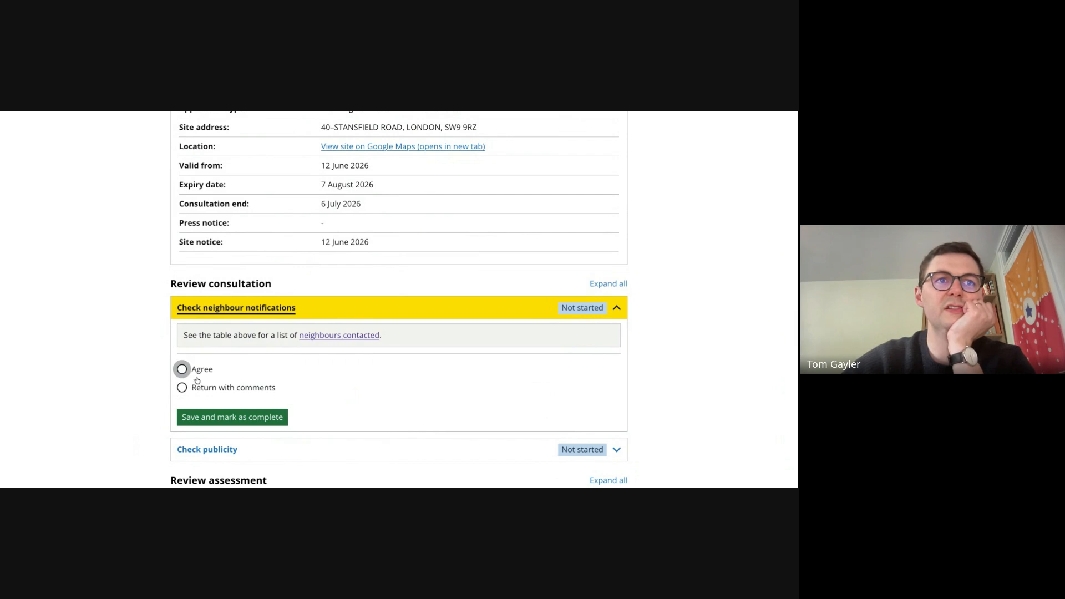
scroll(284, 229, up, 2)
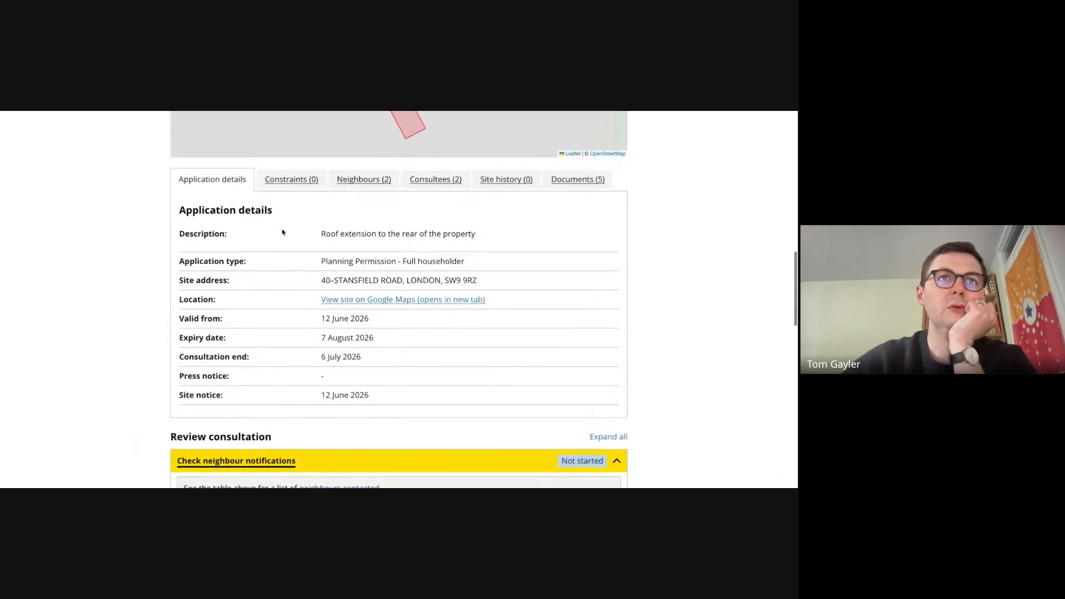
scroll(283, 231, down, 4)
click(201, 252)
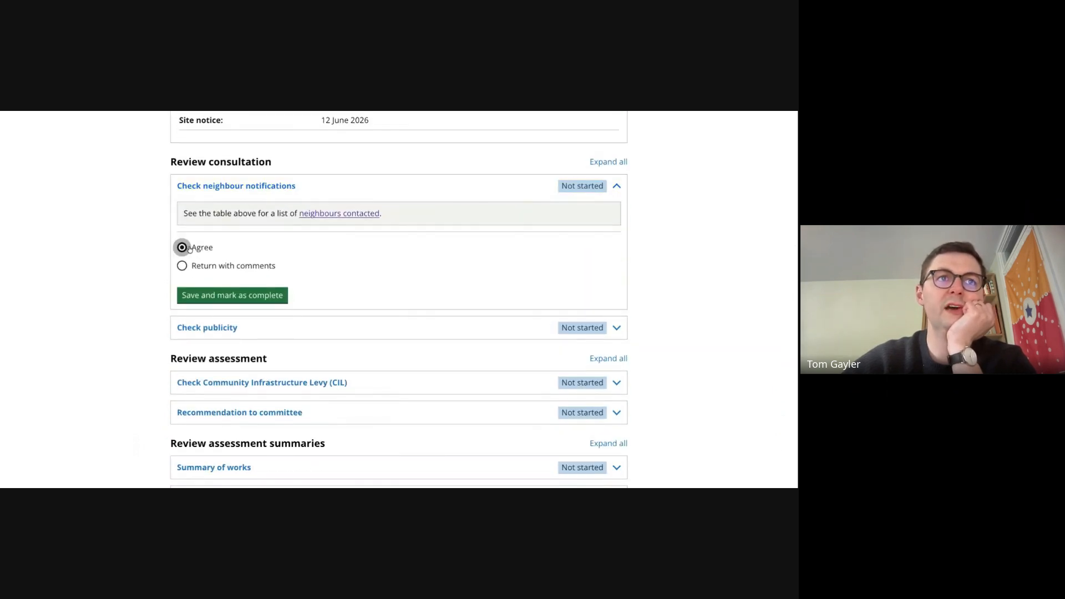
click(239, 295)
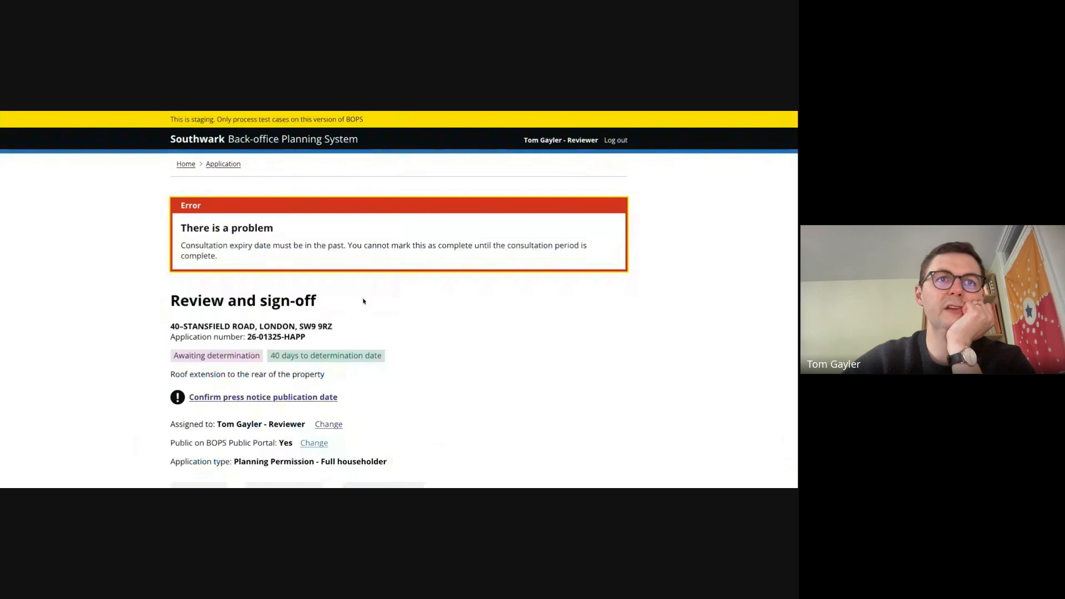
Edit the Summary of works to read "Summary detail of works here like this" and save the updated summary.
scroll(294, 348, down, 7)
scroll(294, 348, up, 5)
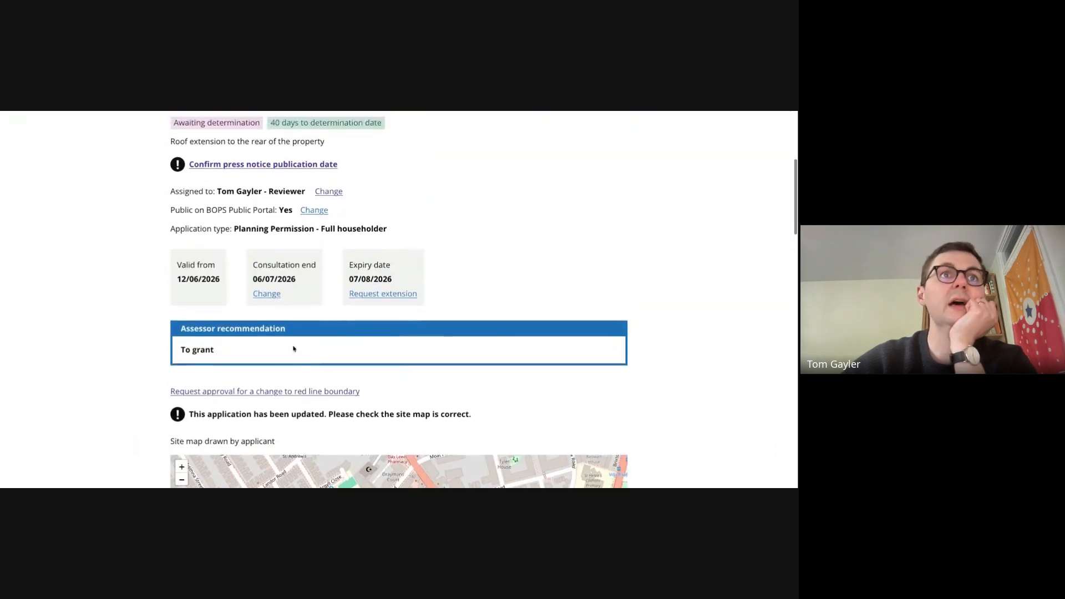
scroll(399, 300, up, 1)
scroll(169, 424, down, 12)
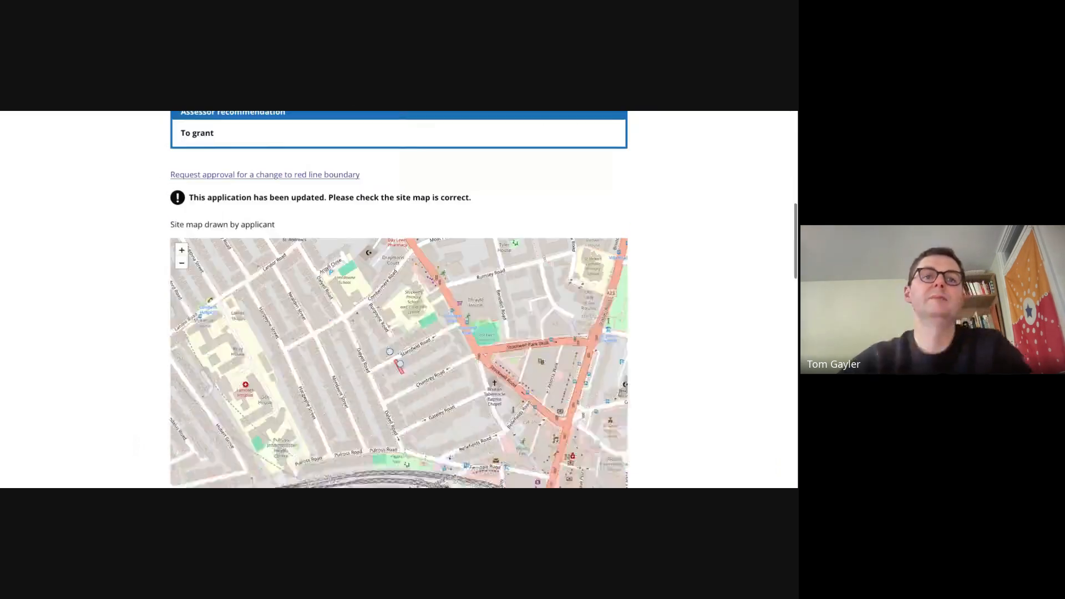
scroll(169, 424, down, 1)
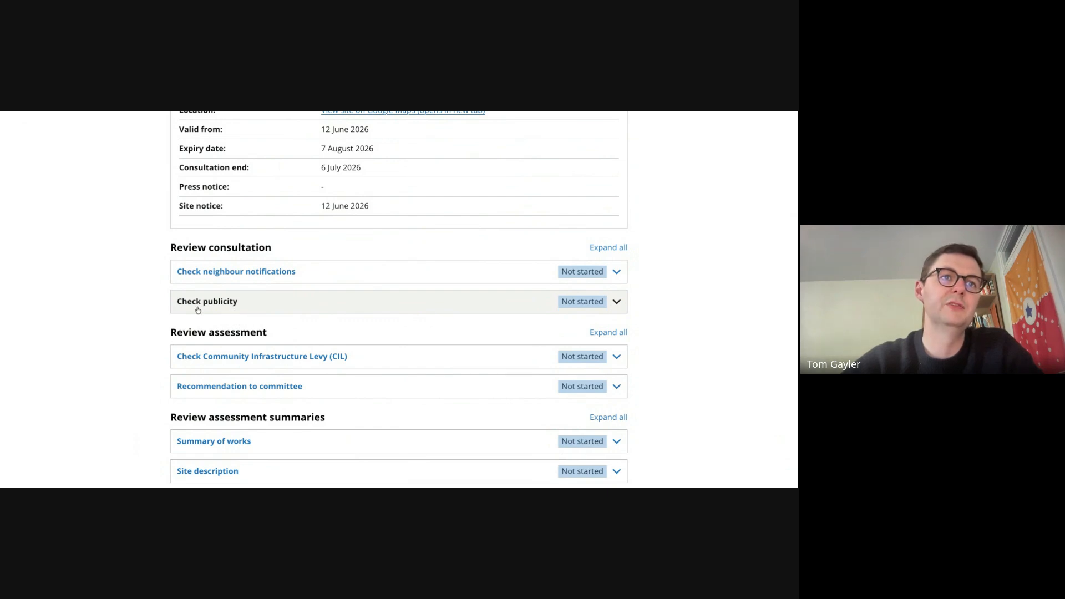
scroll(146, 382, down, 5)
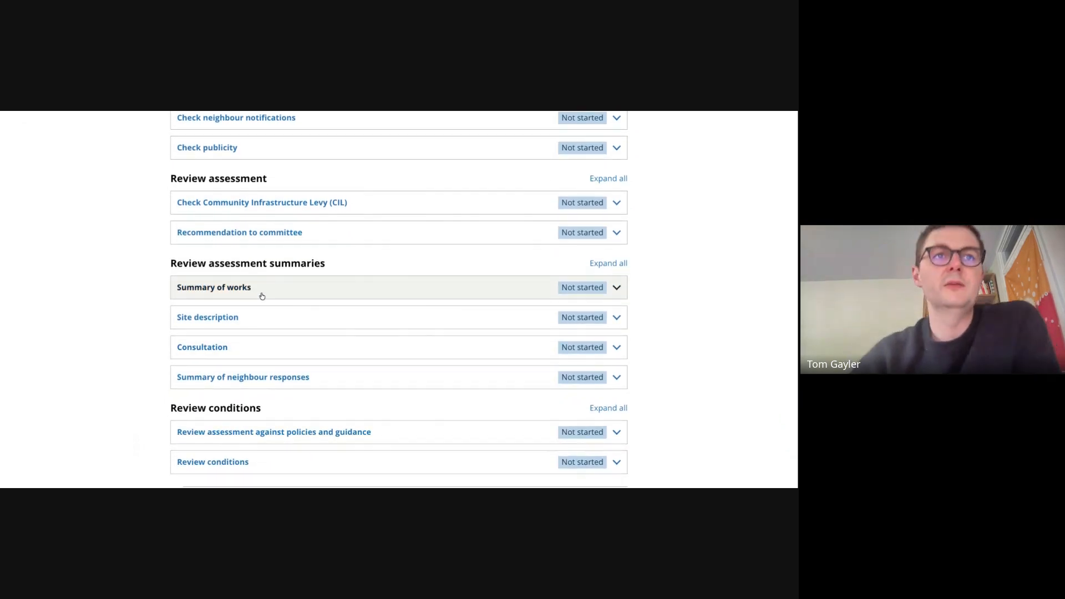
click(261, 294)
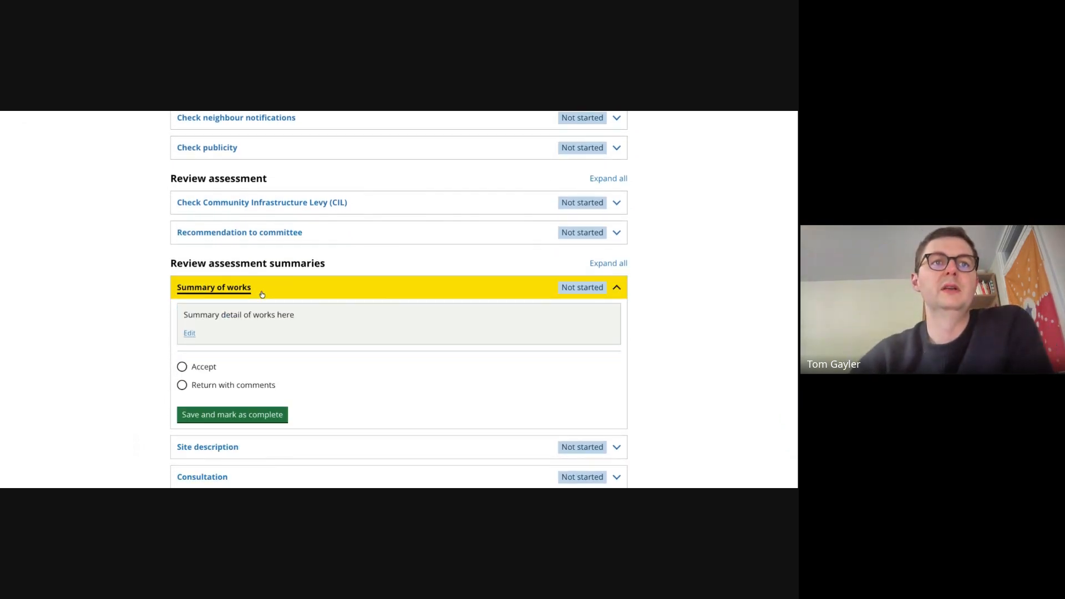
click(191, 334)
scroll(366, 355, down, 3)
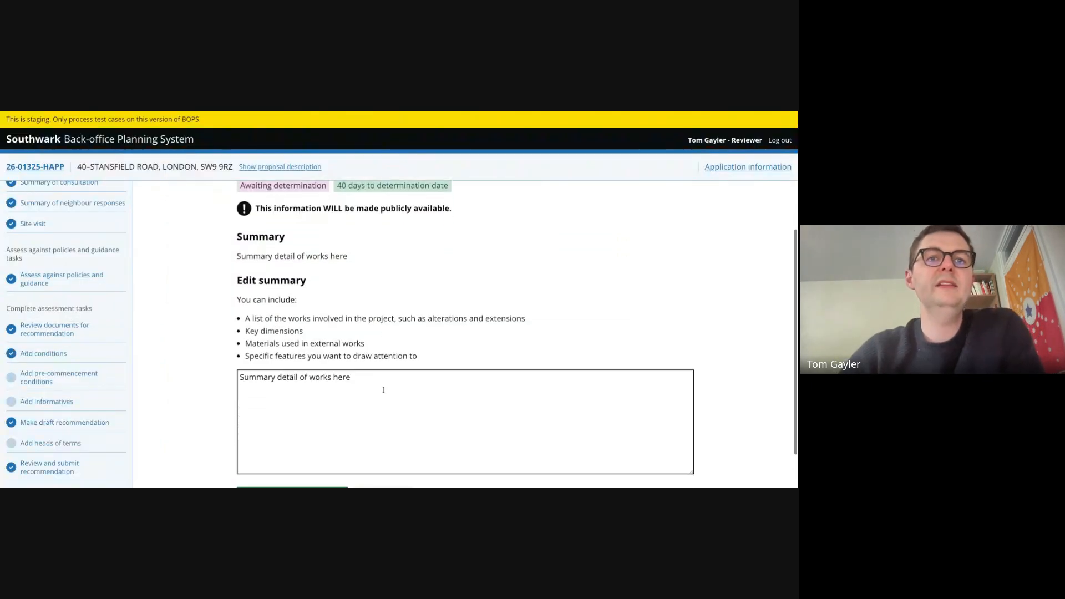
click(358, 350)
text(like this)
click(311, 466)
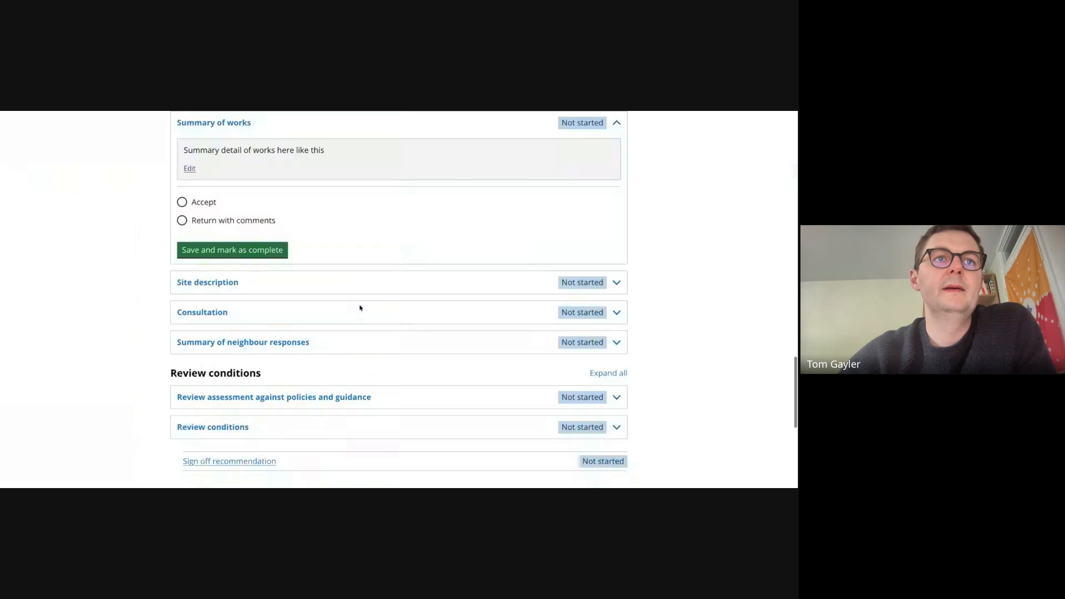
Accept the Summary of works and the Site description, saving and marking each as complete.
click(182, 202)
click(229, 250)
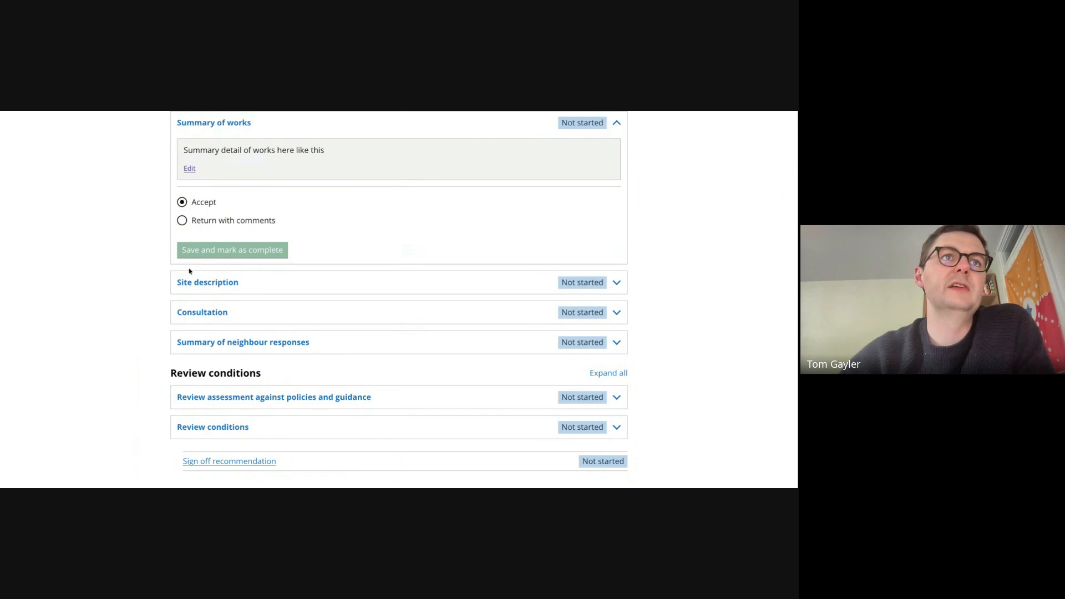
click(244, 292)
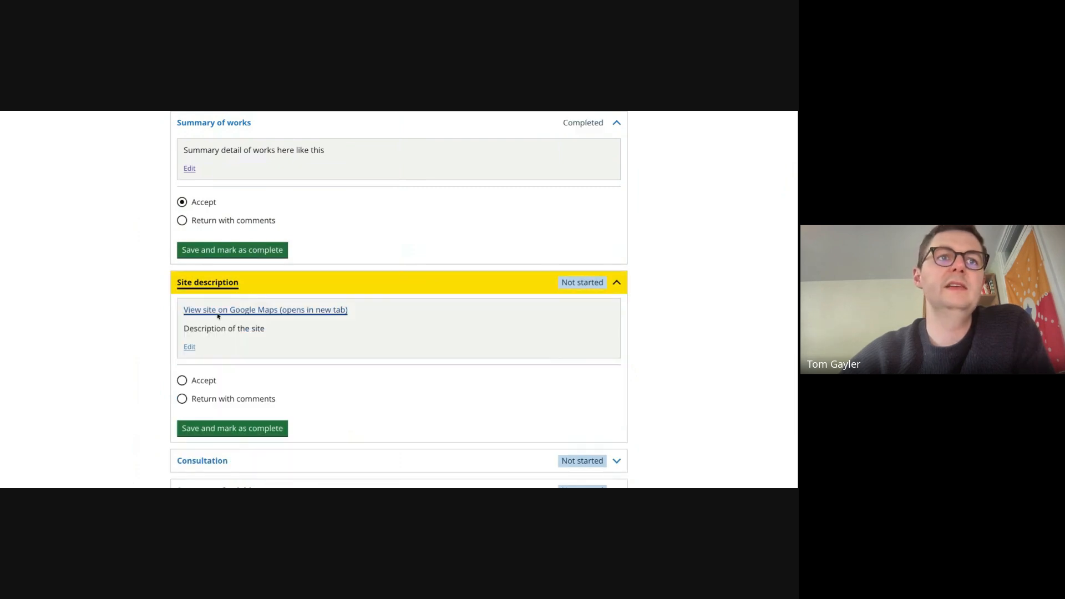
click(209, 386)
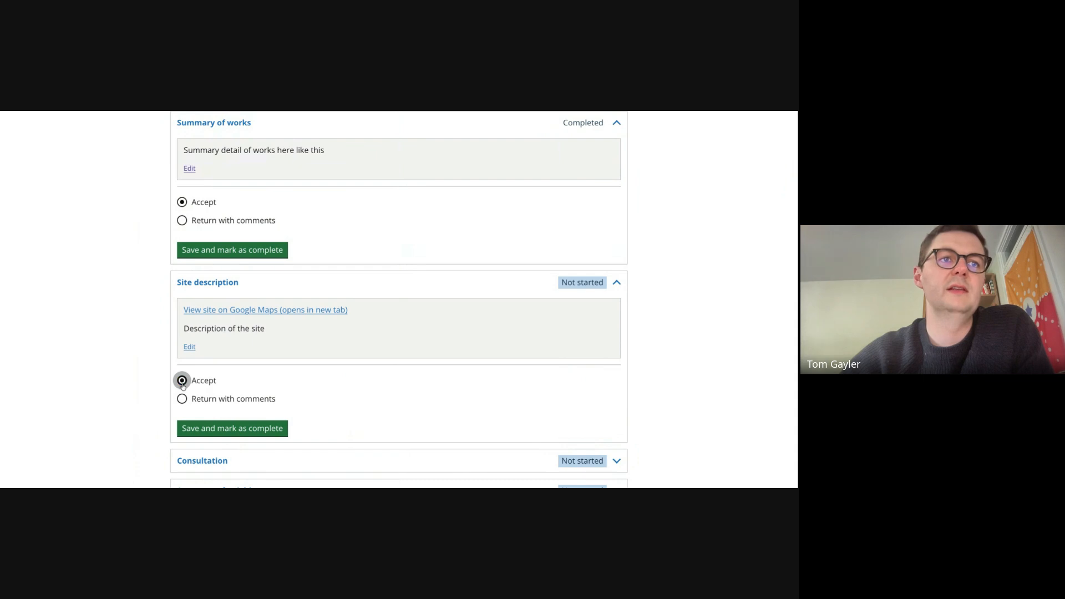
click(228, 428)
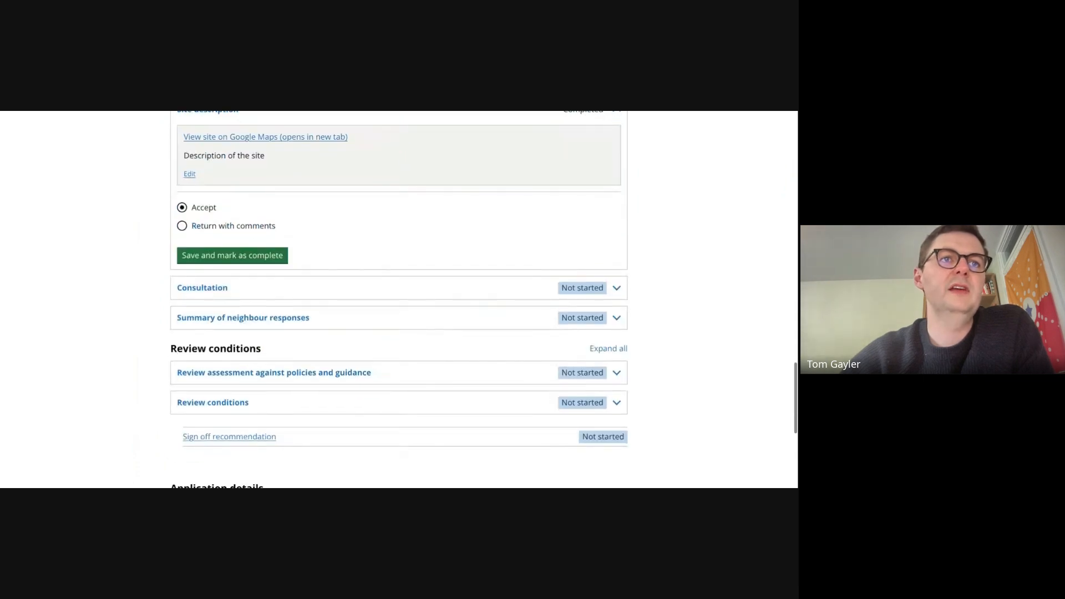
Accept the Consultation summary and the Summary of neighbour responses, saving and marking each as complete.
click(239, 293)
click(189, 461)
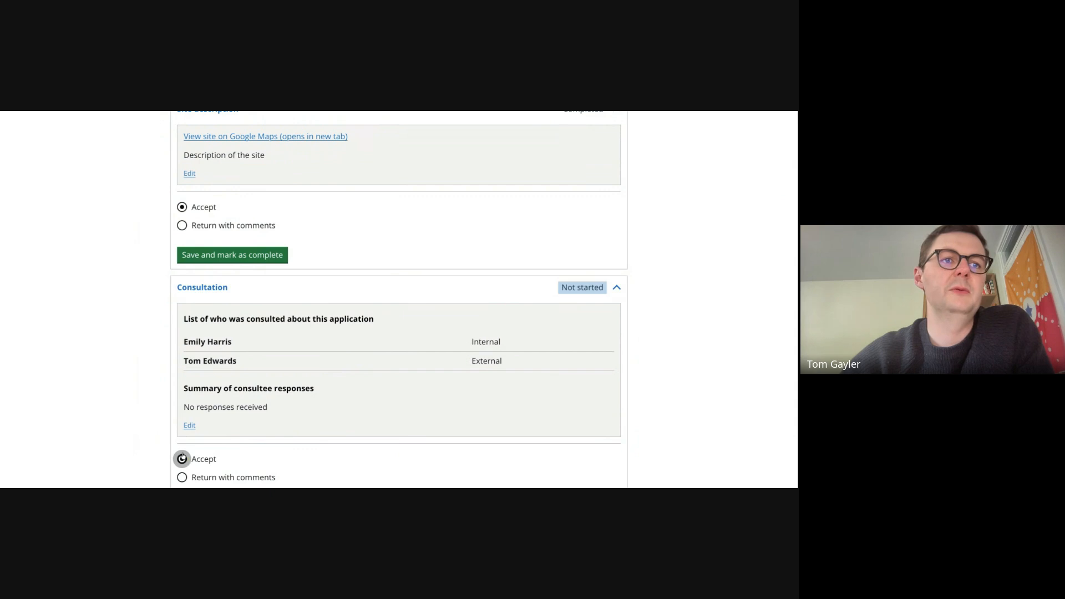
scroll(178, 349, down, 3)
click(225, 364)
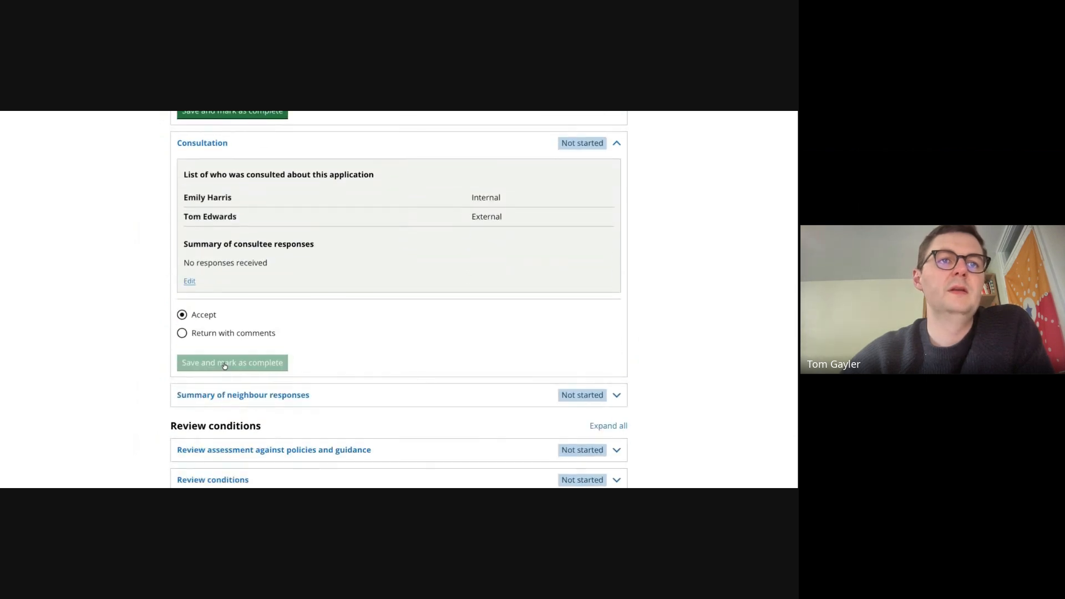
scroll(227, 355, down, 1)
click(238, 328)
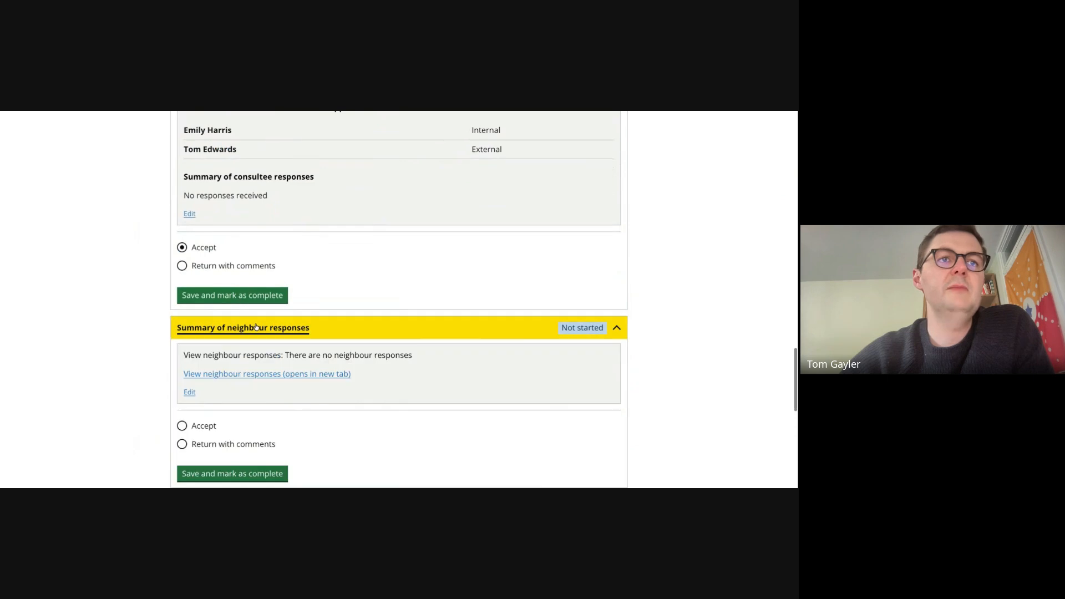
click(182, 427)
click(247, 473)
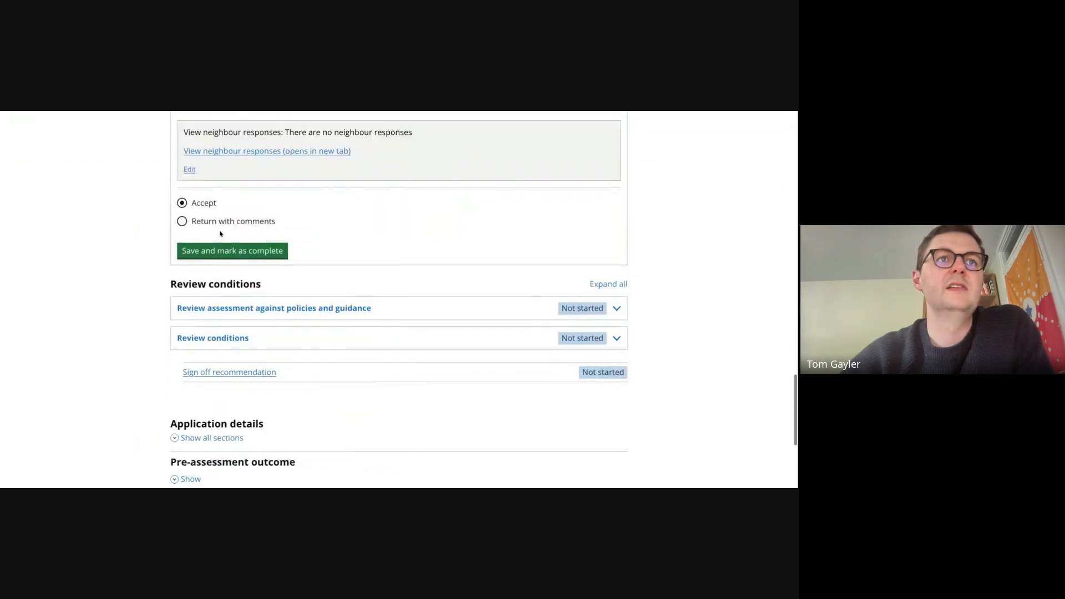
Agree with the assessment against policies and guidance, and save and mark that review as complete.
click(244, 308)
scroll(316, 329, down, 4)
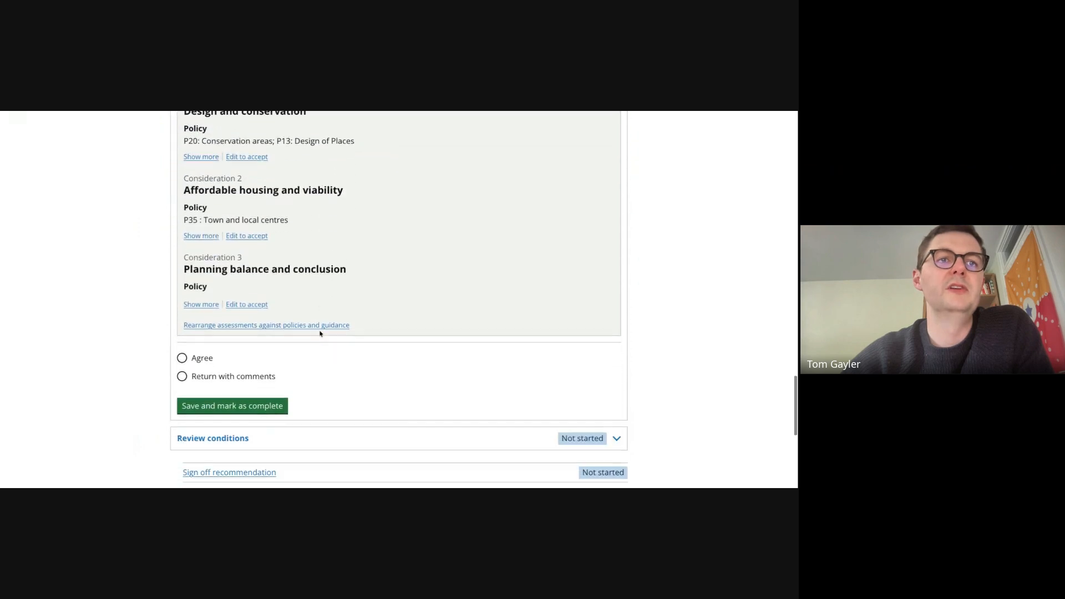
click(229, 403)
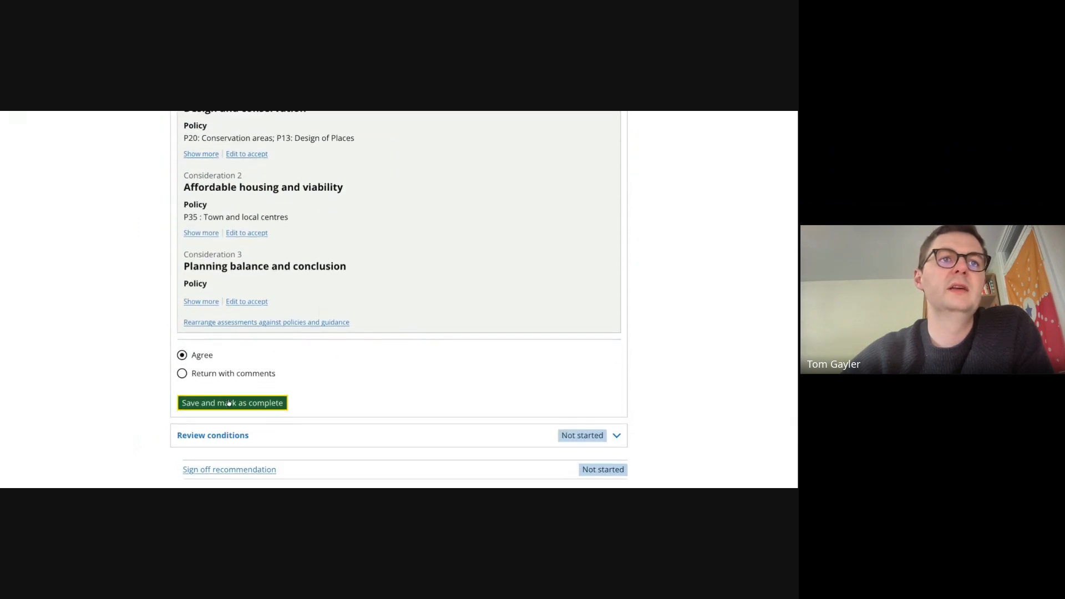
Read the three conditions under Review conditions, agree with them, and save and mark the review as complete.
scroll(283, 357, down, 4)
scroll(196, 270, up, 2)
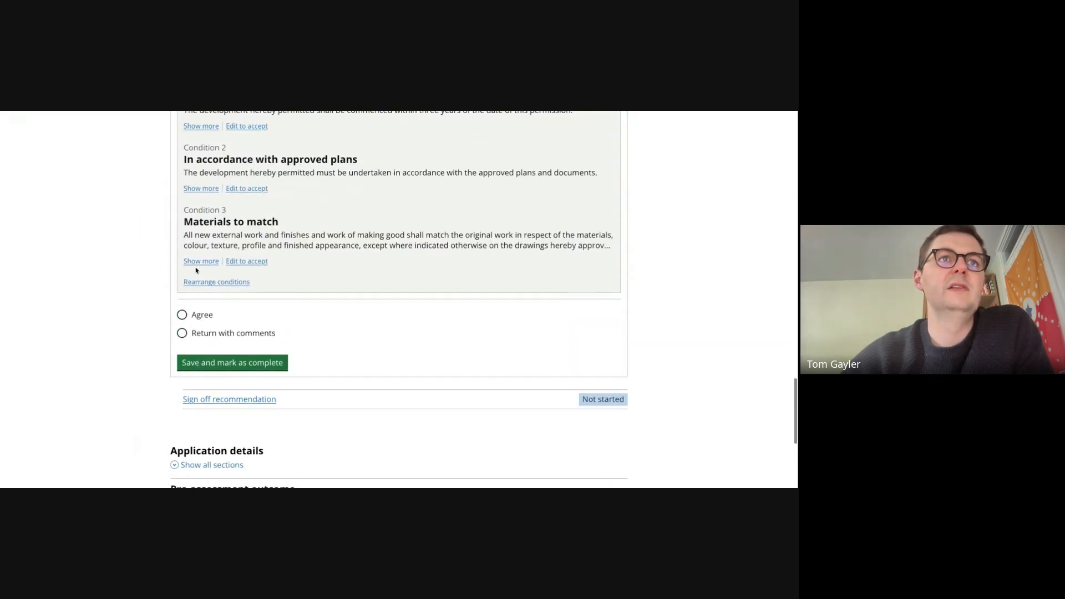
scroll(196, 270, up, 2)
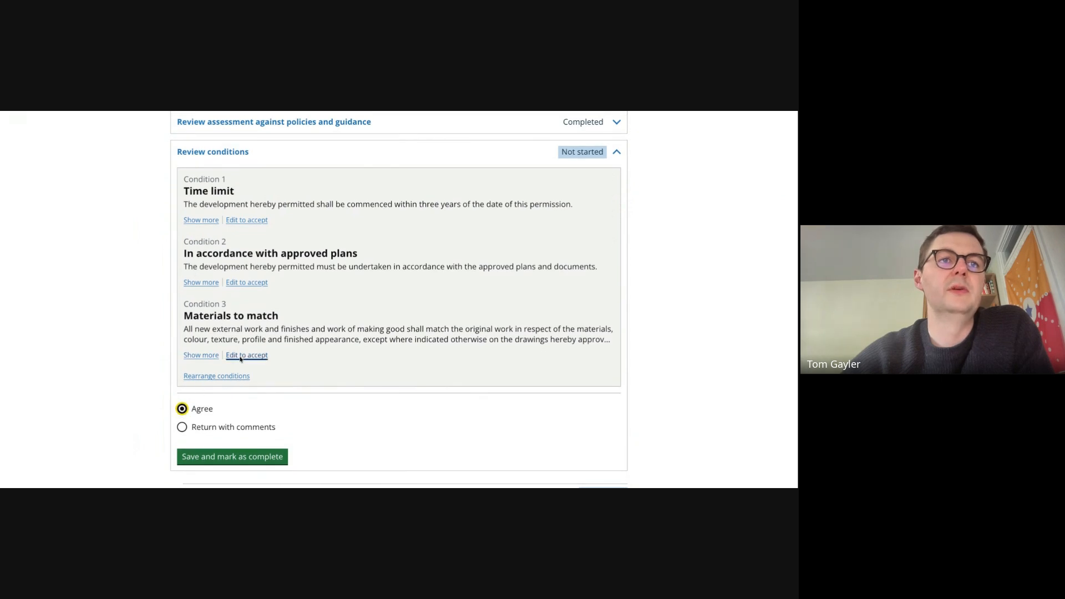
click(247, 460)
Open Sign off recommendation, agree that the decision is ready to be published, and save and mark it as complete.
scroll(278, 381, up, 5)
scroll(314, 214, up, 1)
scroll(294, 233, down, 3)
click(236, 306)
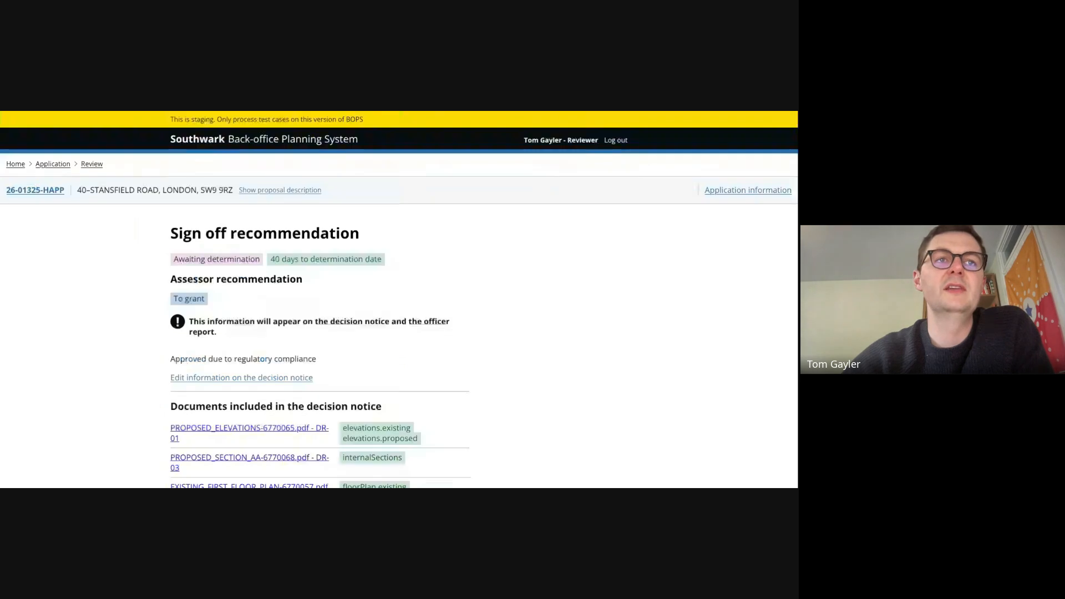
scroll(350, 349, down, 3)
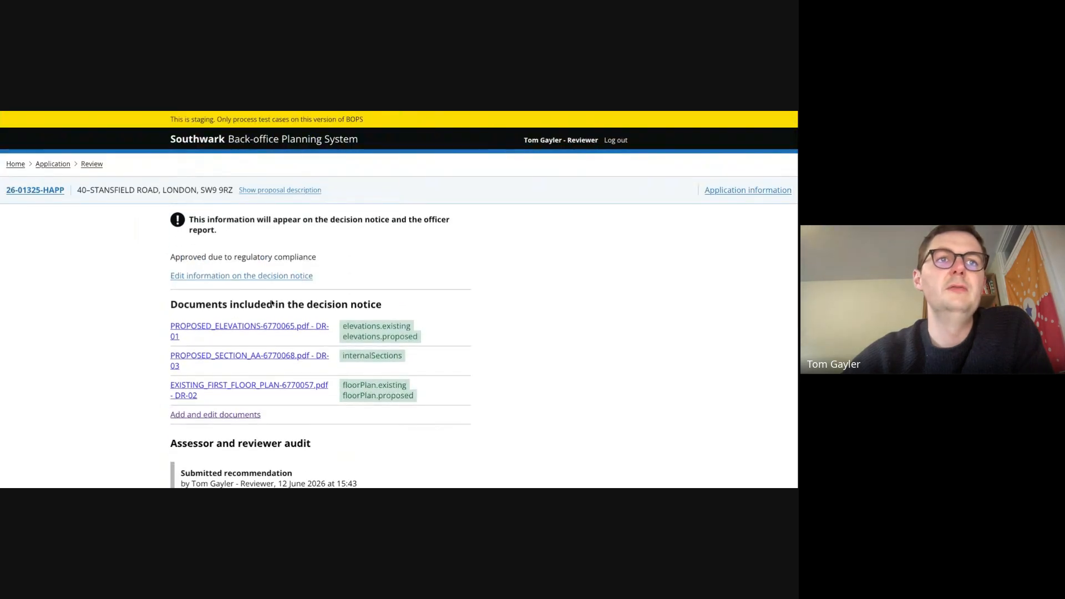
scroll(260, 389, down, 3)
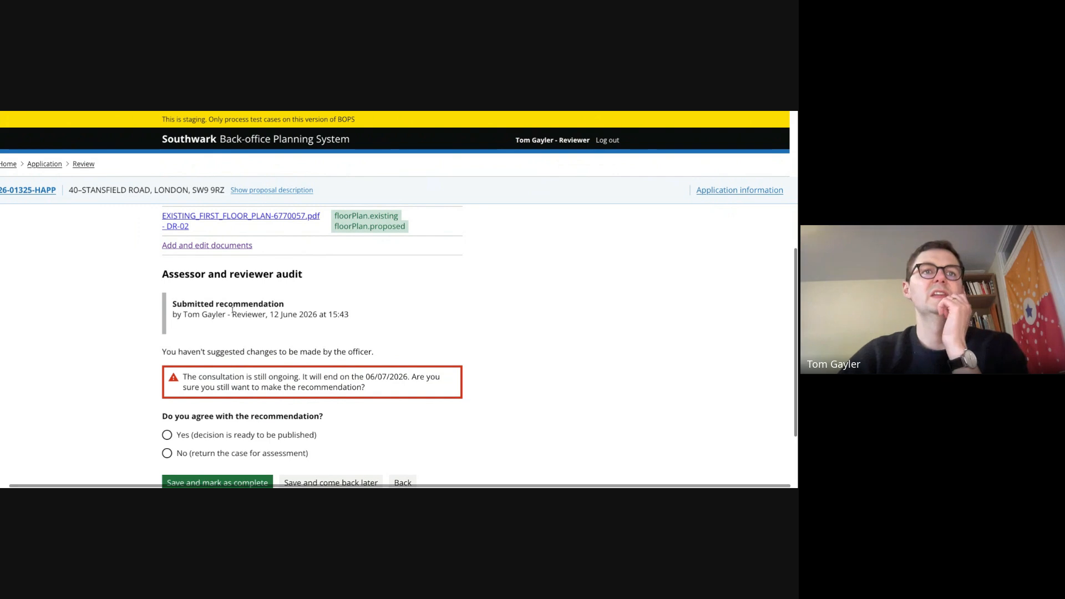
scroll(232, 310, down, 2)
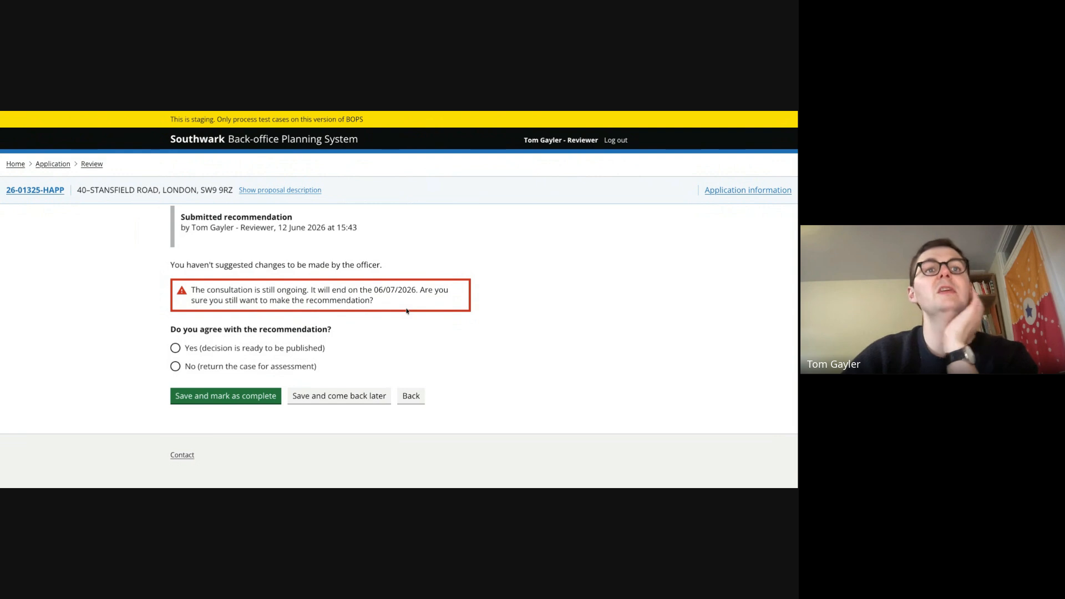
click(238, 396)
Proceed from the Review and sign-off page to Review and publish decision.
scroll(309, 357, down, 15)
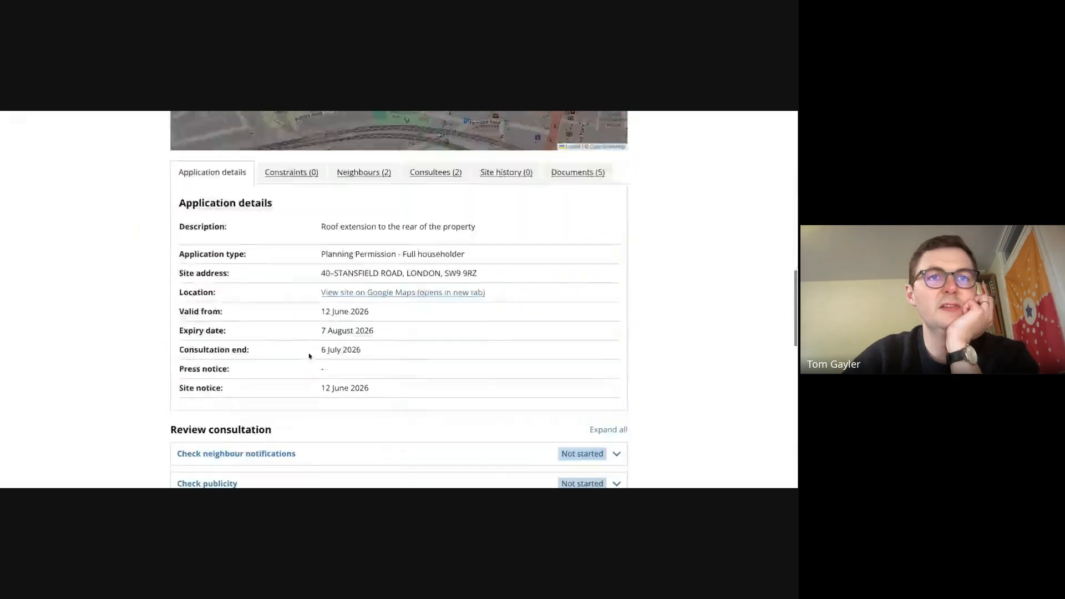
scroll(308, 357, down, 10)
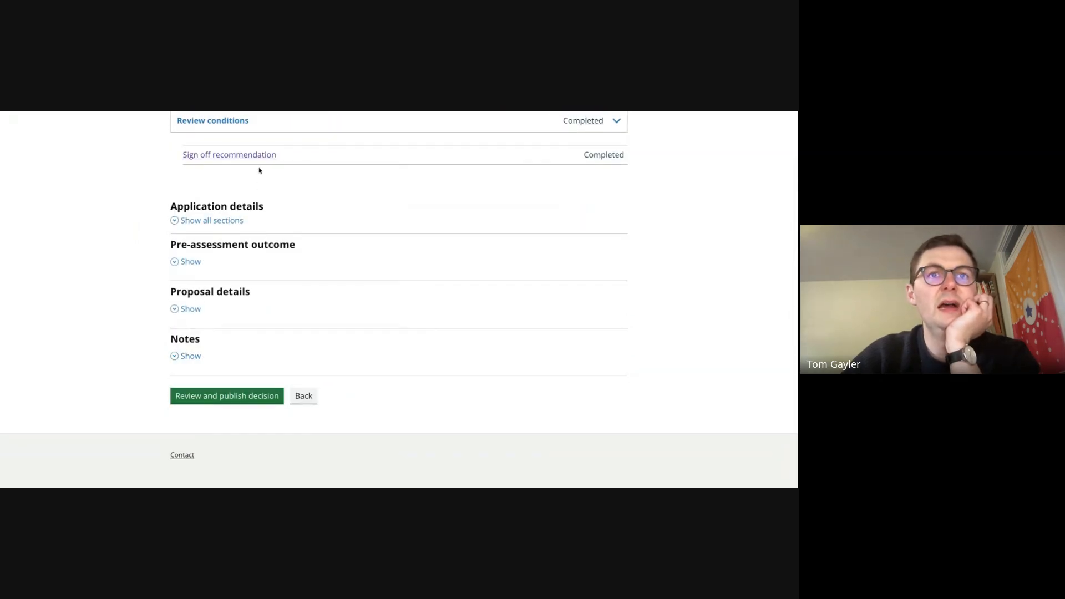
click(244, 397)
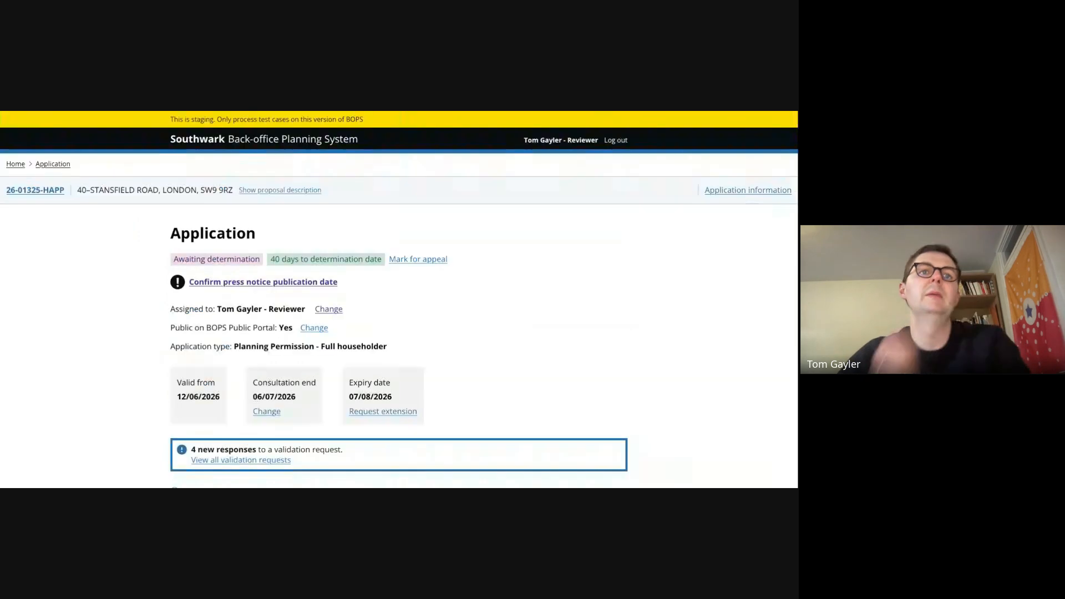
Read through the decision notice and its conditions, and try to publish the determination.
scroll(521, 322, down, 3)
scroll(610, 317, right, 1)
scroll(618, 317, down, 15)
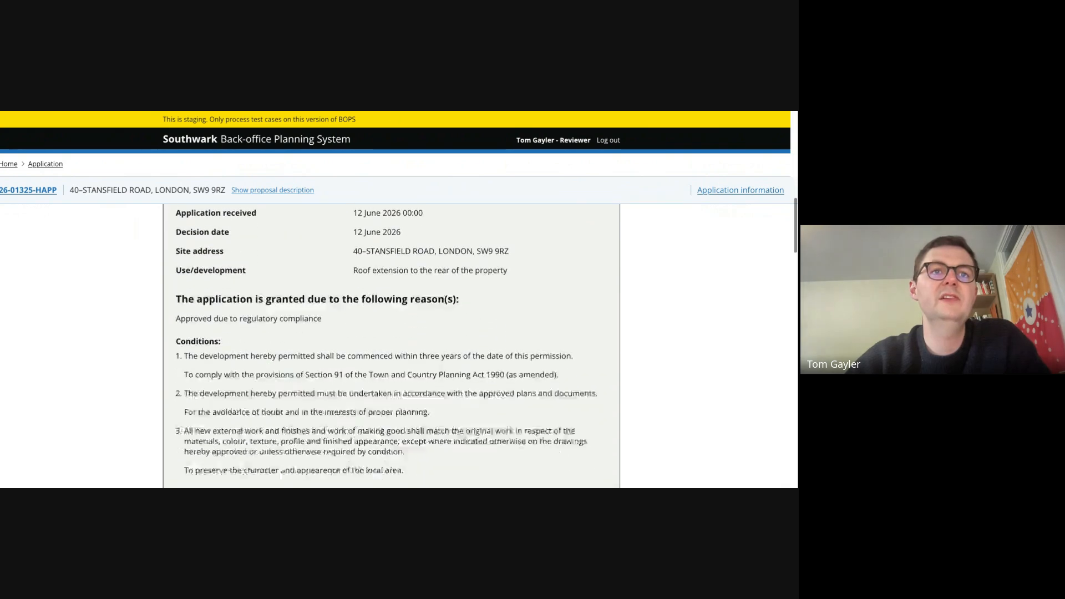
scroll(391, 344, down, 15)
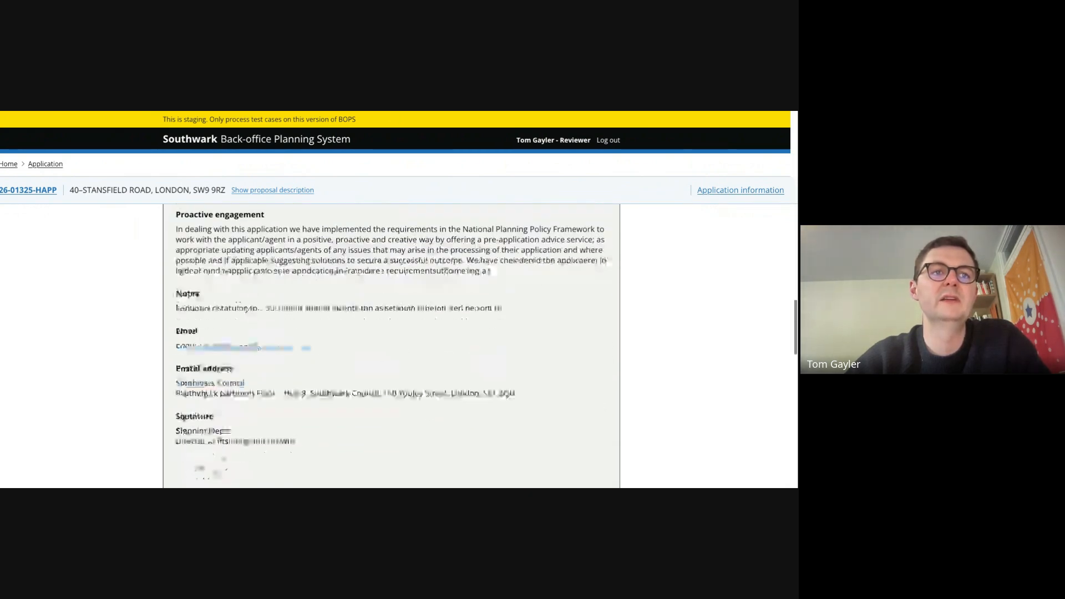
scroll(173, 357, down, 4)
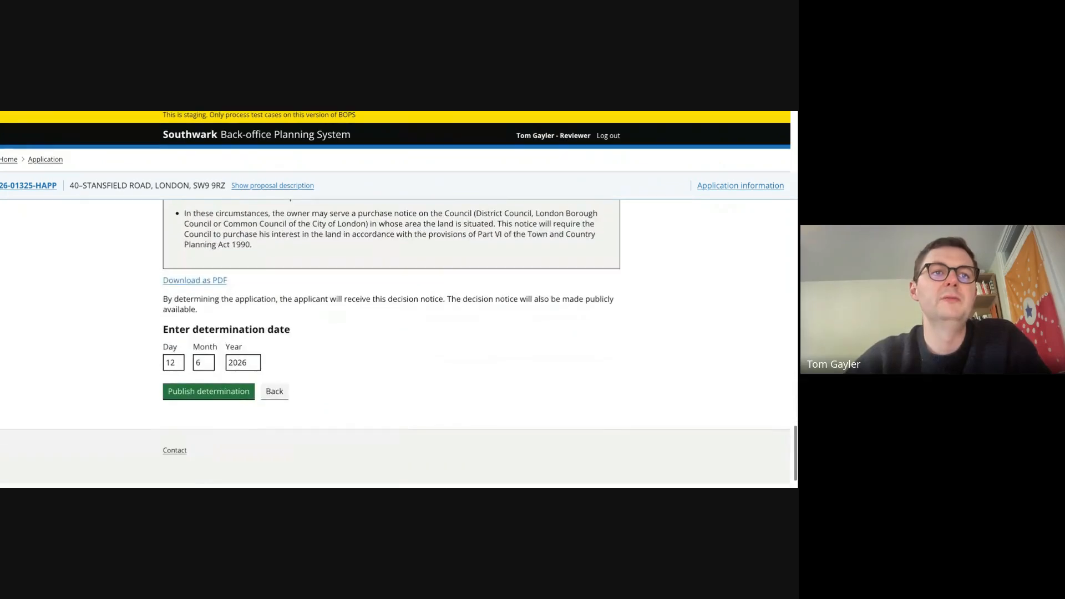
click(190, 396)
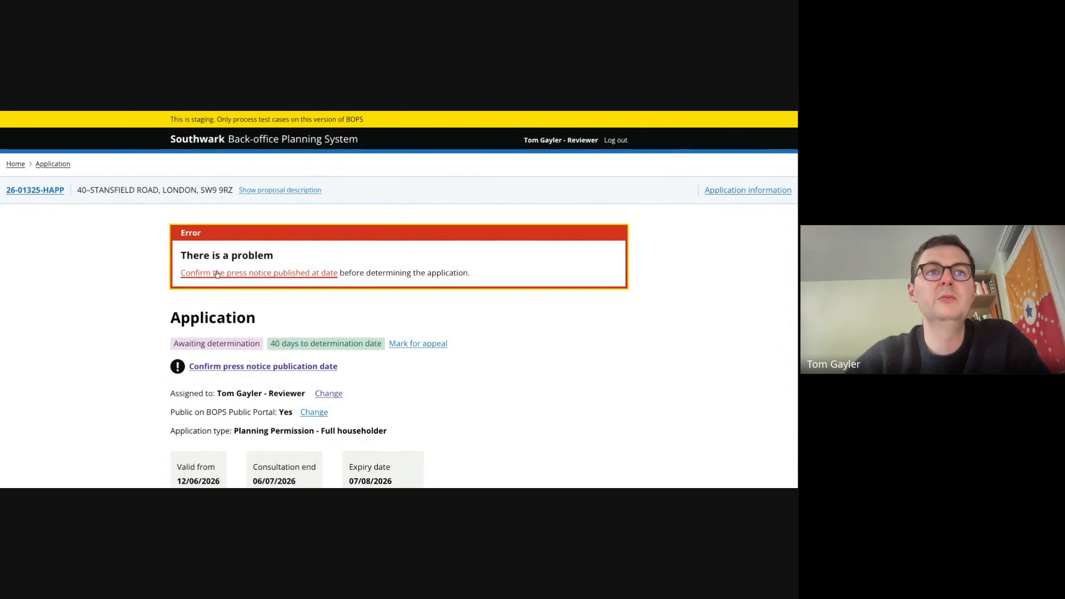
Open the press notice publication confirmation and set the published date to 12/06/2026.
click(264, 278)
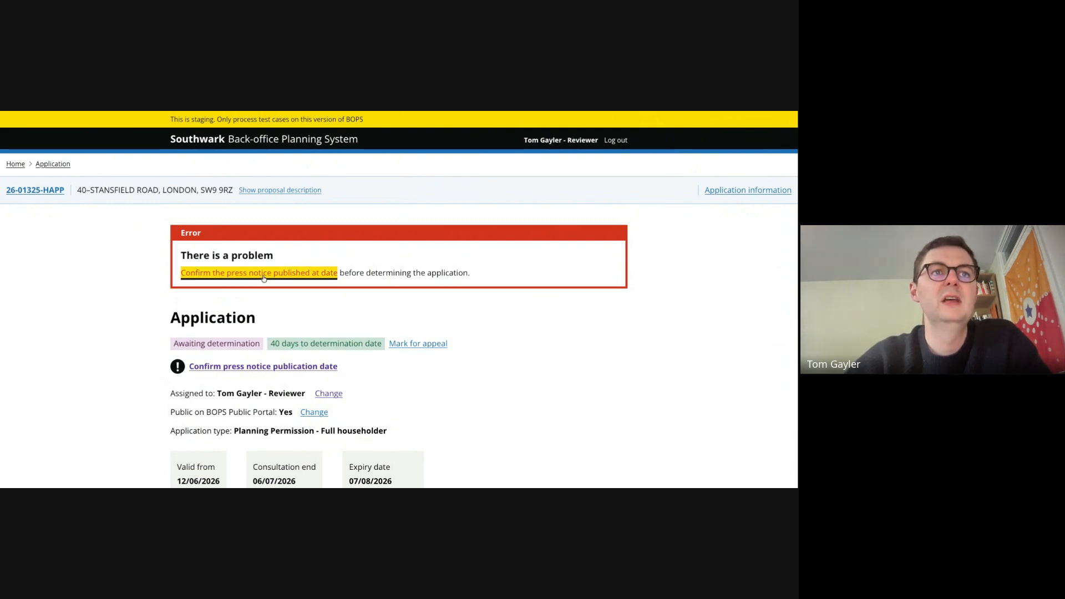
click(247, 335)
text(12)
key(Tab)
key(Tab)
text(2026)
key(Tab)
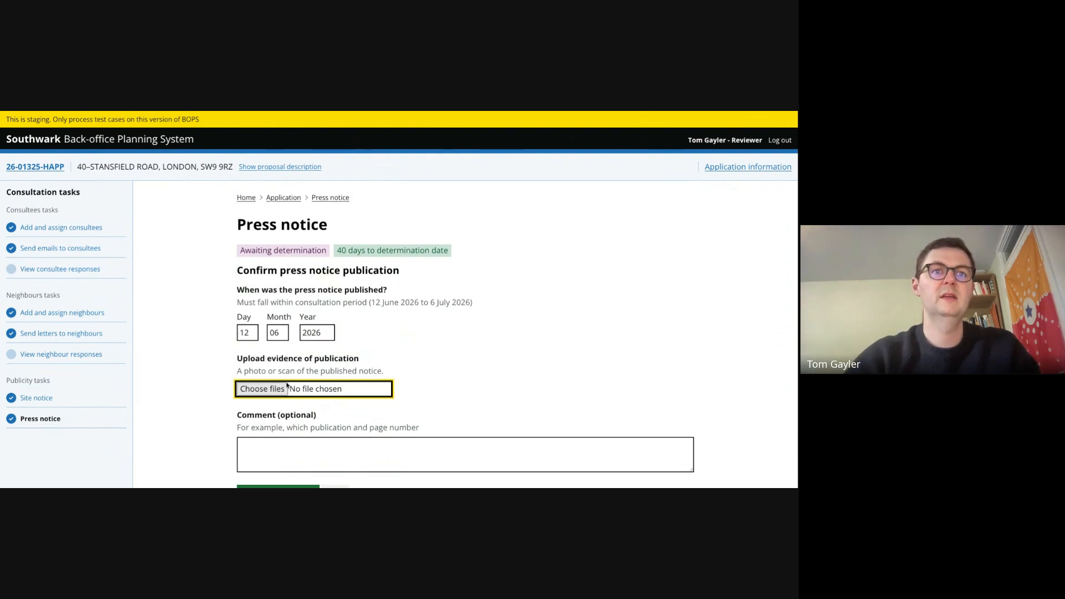
Attach the DELEGATED PDF as evidence of the press notice and confirm its publication.
click(277, 394)
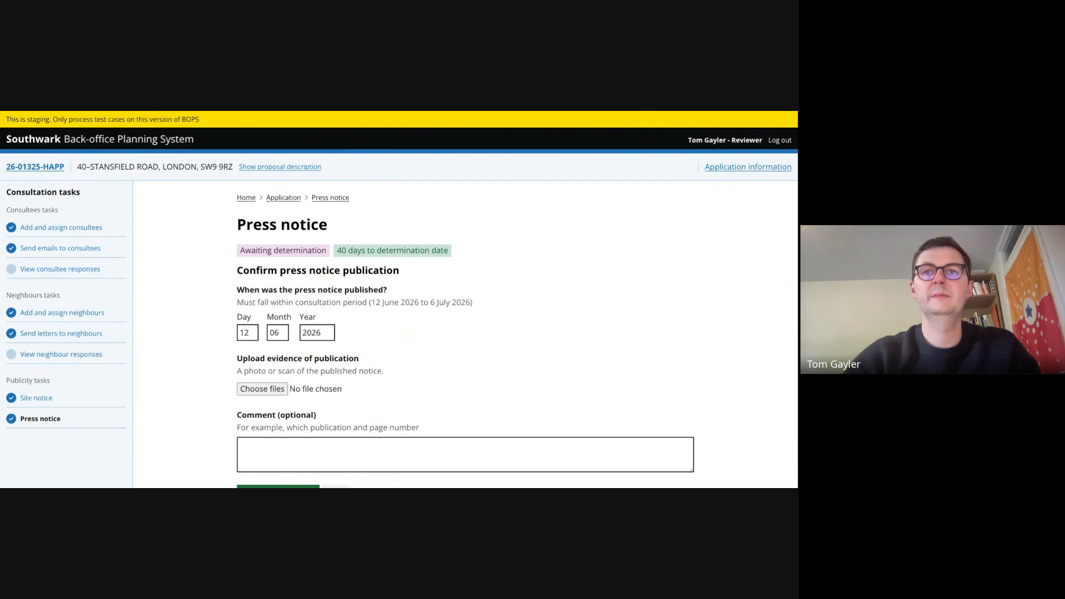
scroll(275, 438, down, 1)
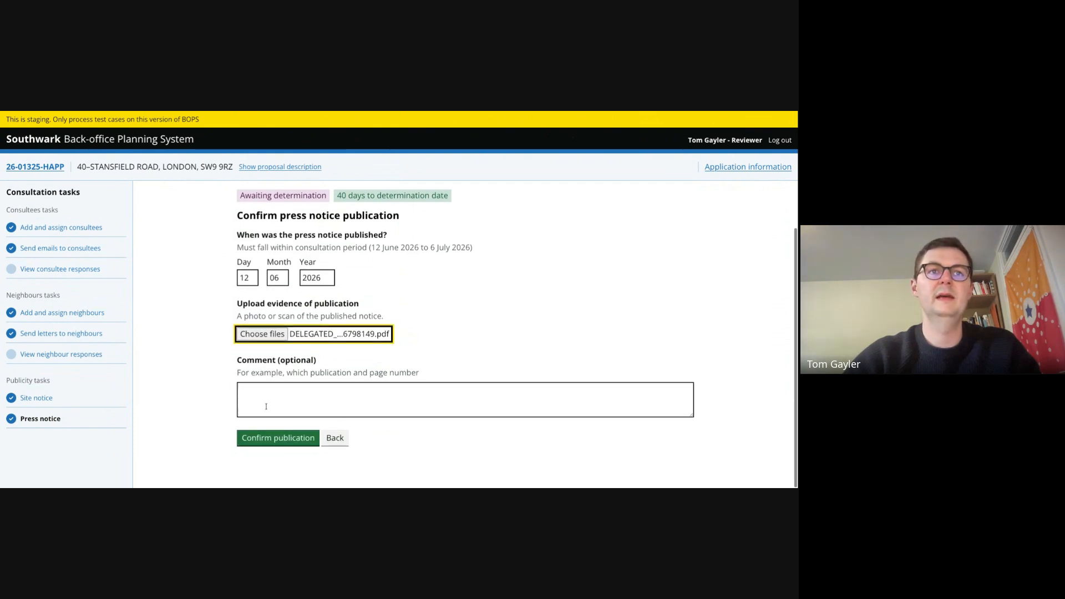
click(274, 438)
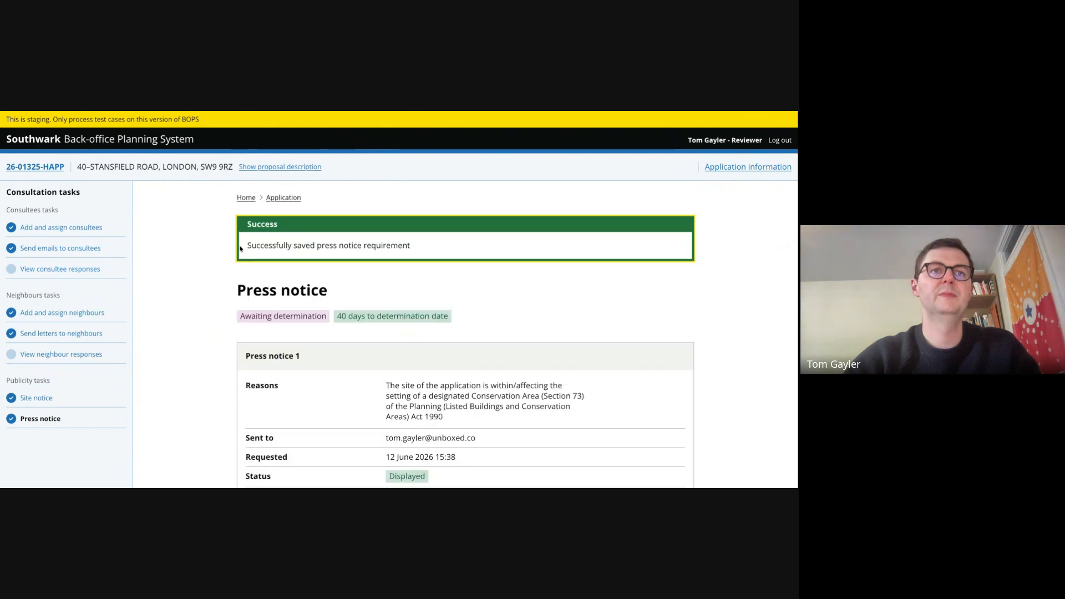
Return to the application, open Publish determination and publish the decision.
click(284, 198)
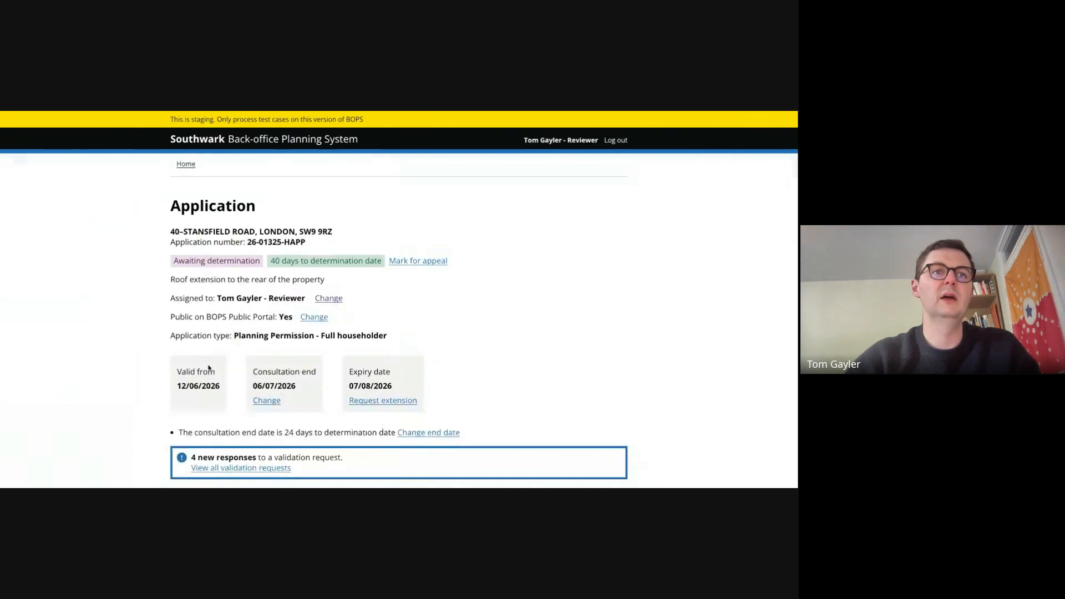
scroll(209, 368, down, 10)
scroll(209, 368, up, 1)
scroll(209, 368, up, 2)
click(209, 345)
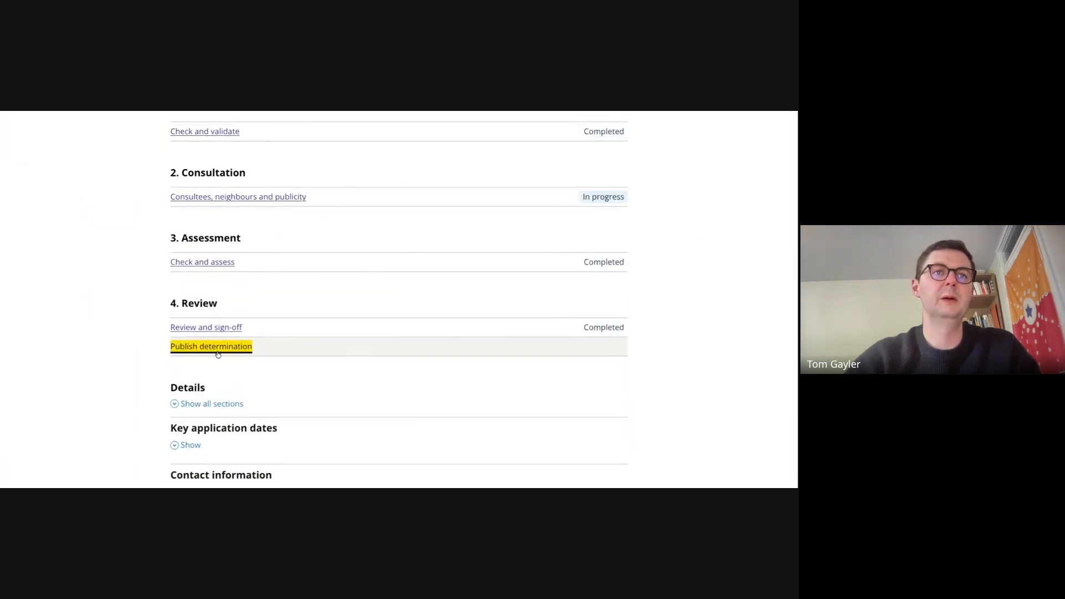
scroll(381, 332, down, 20)
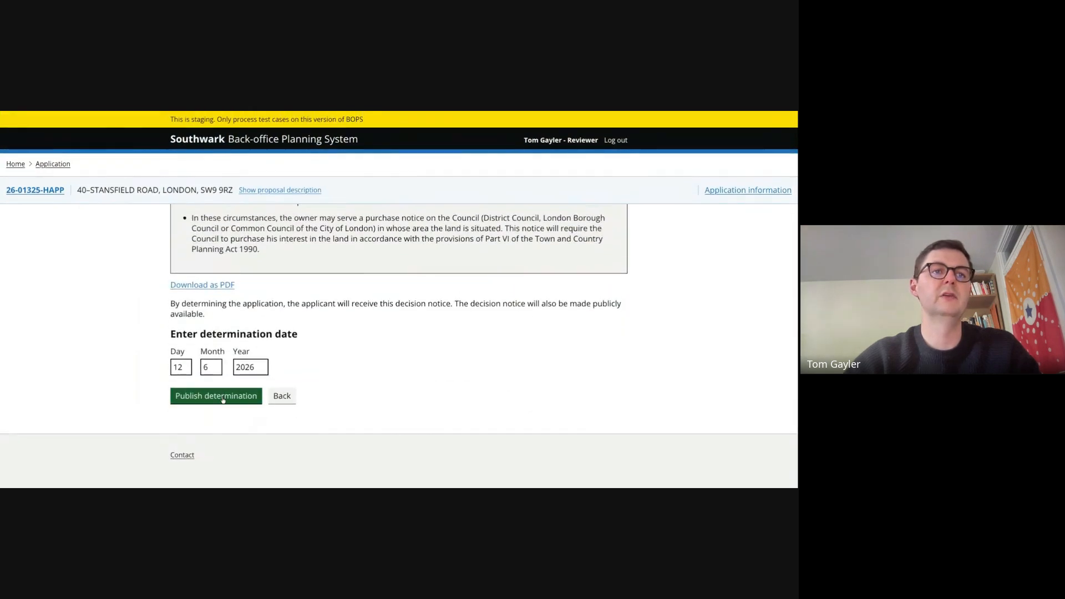
click(222, 397)
Check the determined application's overview and task list, and reopen Publish determination to examine the published decision notice.
scroll(330, 398, down, 5)
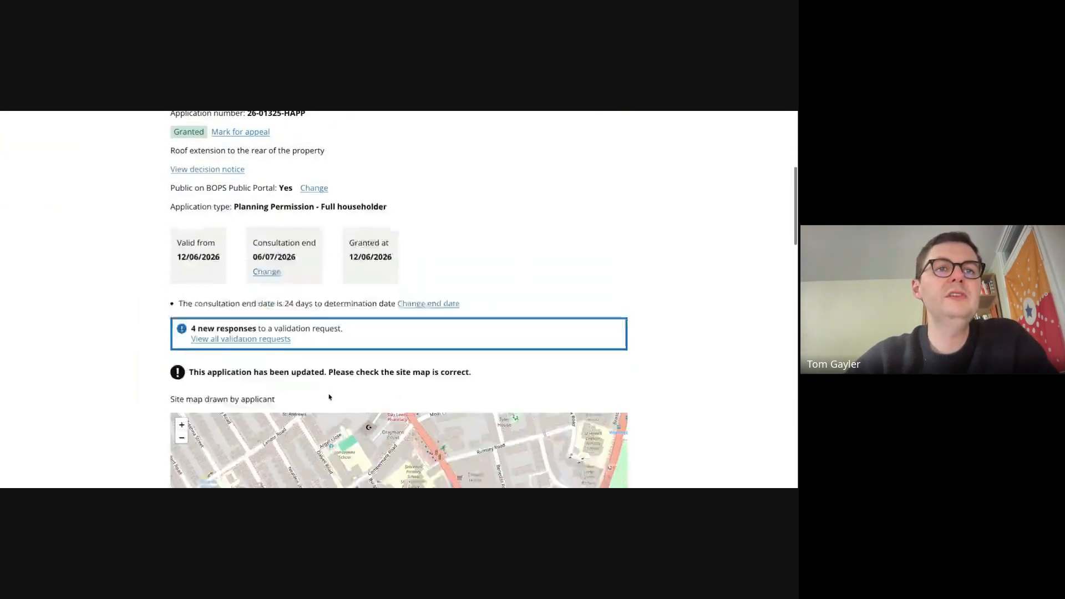
scroll(90, 344, up, 6)
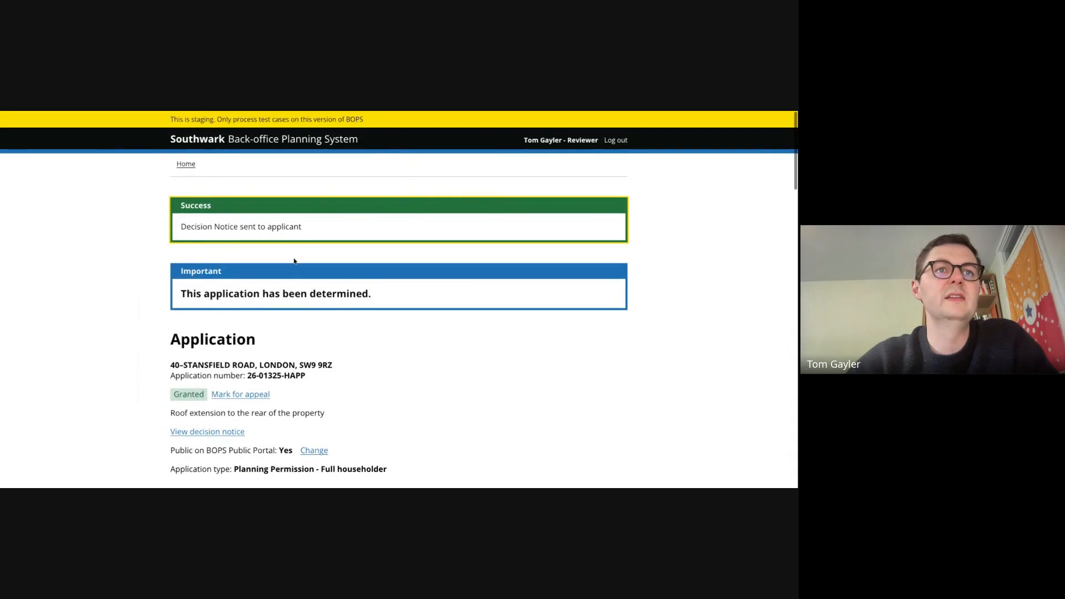
scroll(294, 225, down, 15)
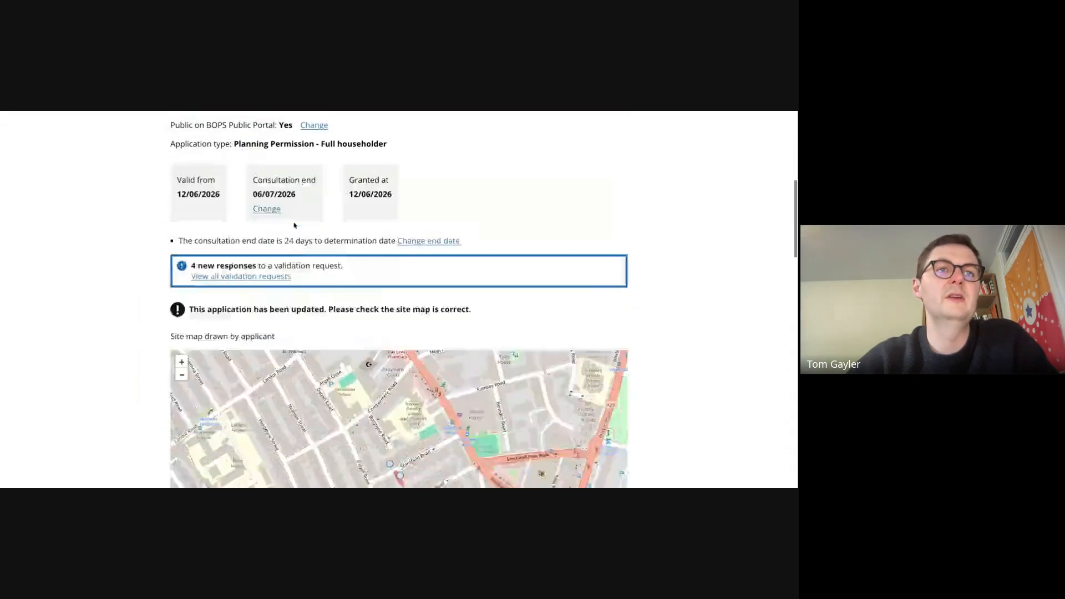
scroll(233, 383, down, 8)
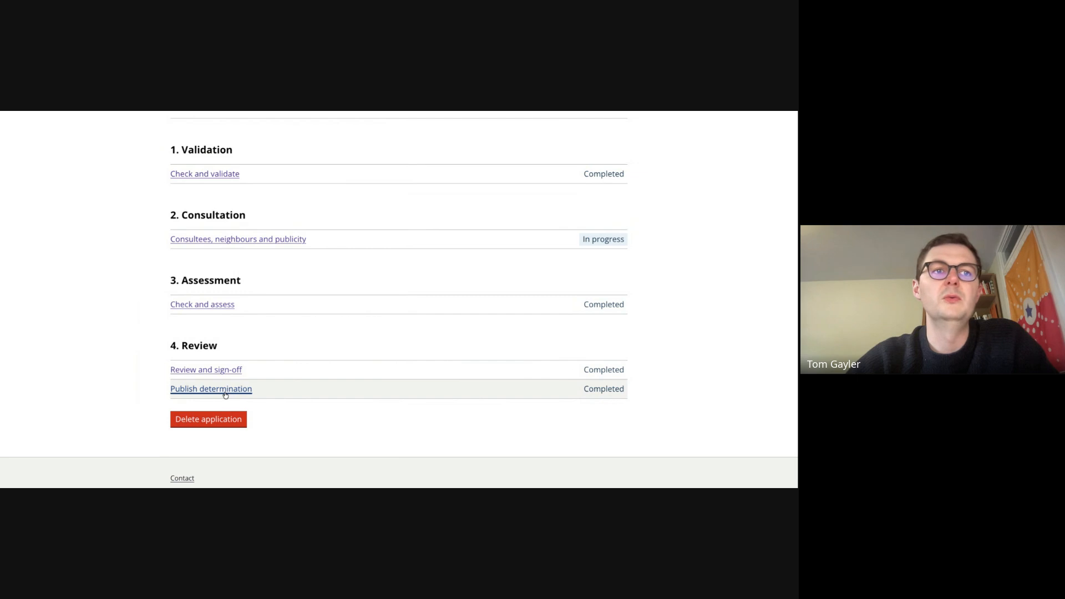
click(225, 390)
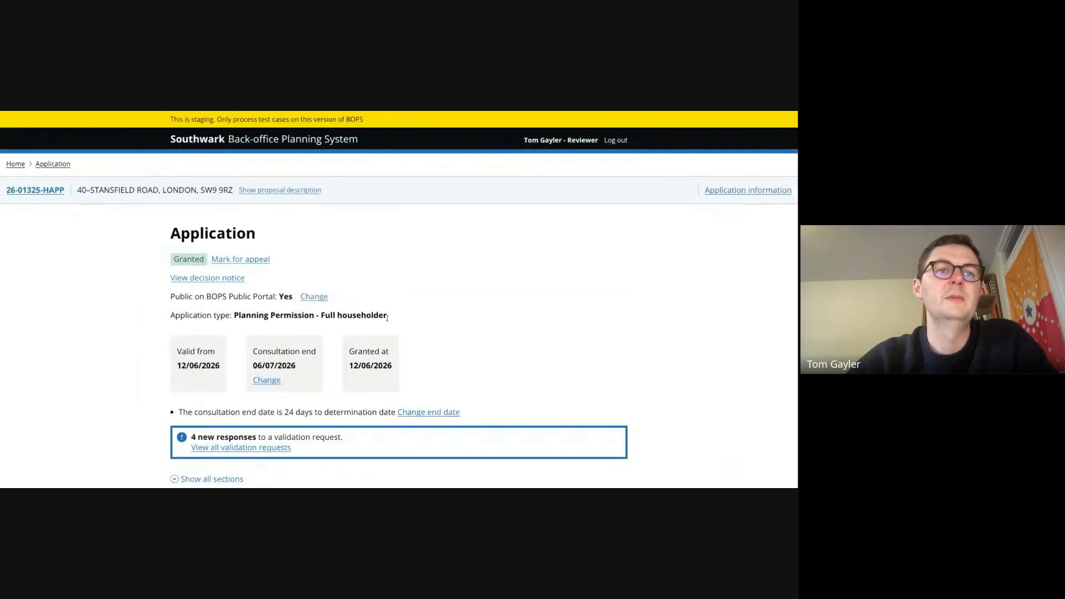
scroll(388, 319, down, 18)
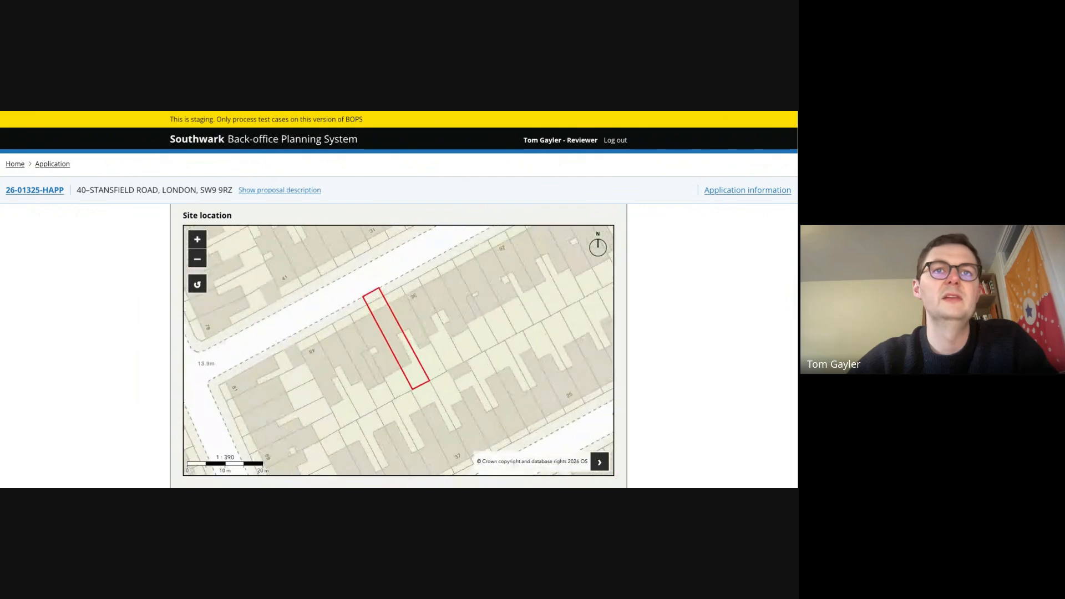
scroll(699, 337, down, 15)
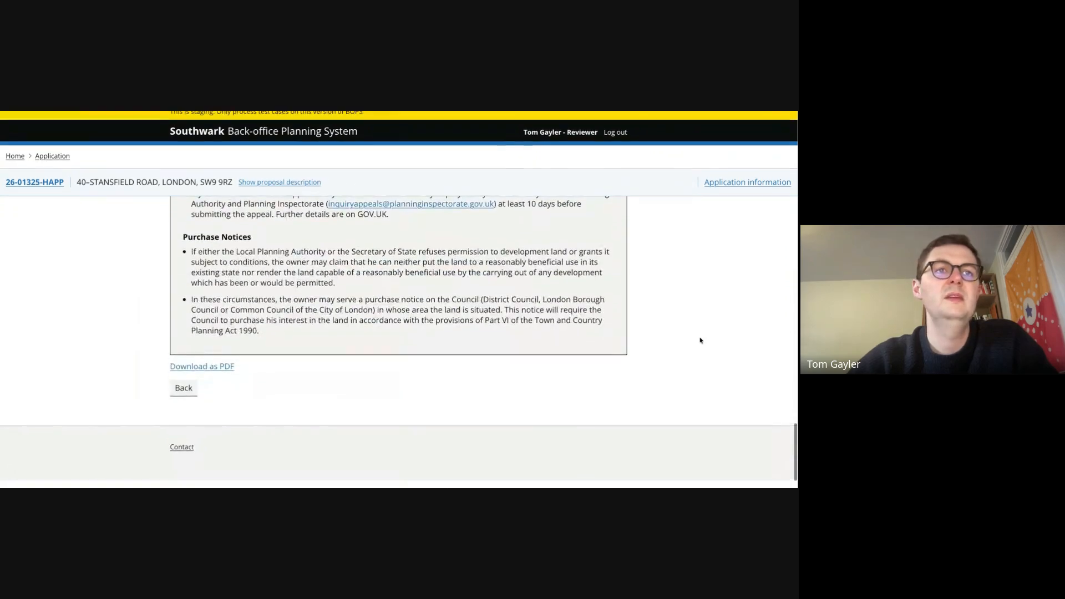